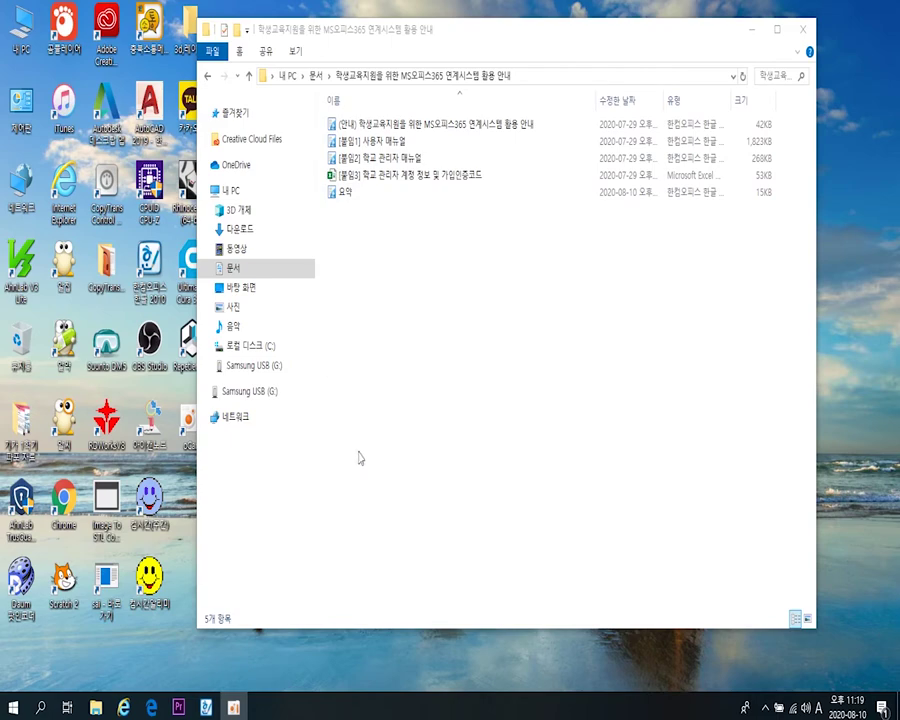
# - Bring the MS오피스365 guidance folder window to the front
pyautogui.click(360, 458)
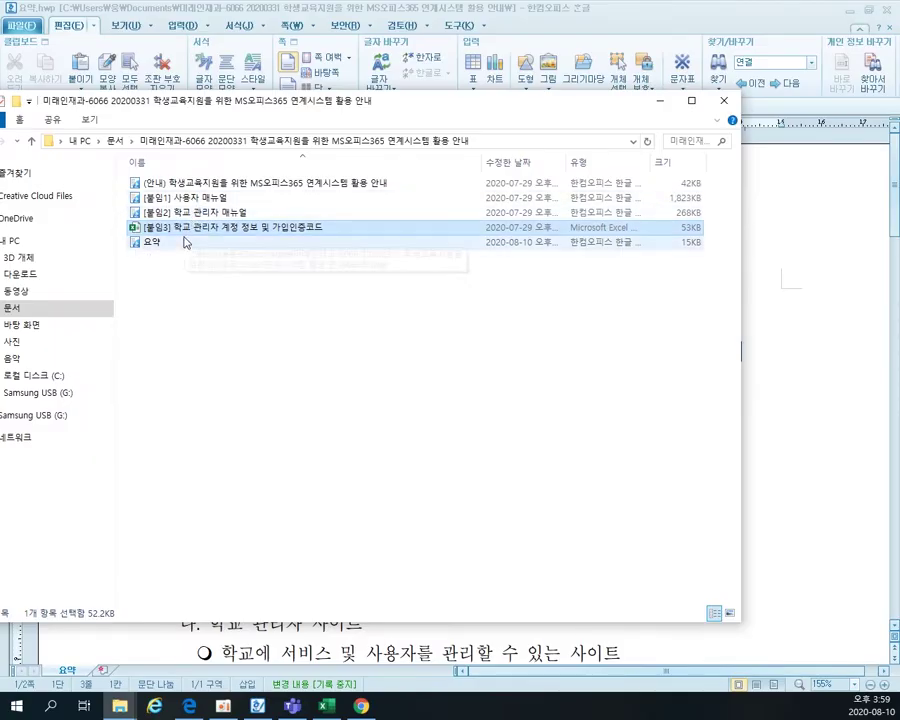
pyautogui.doubleClick(152, 242)
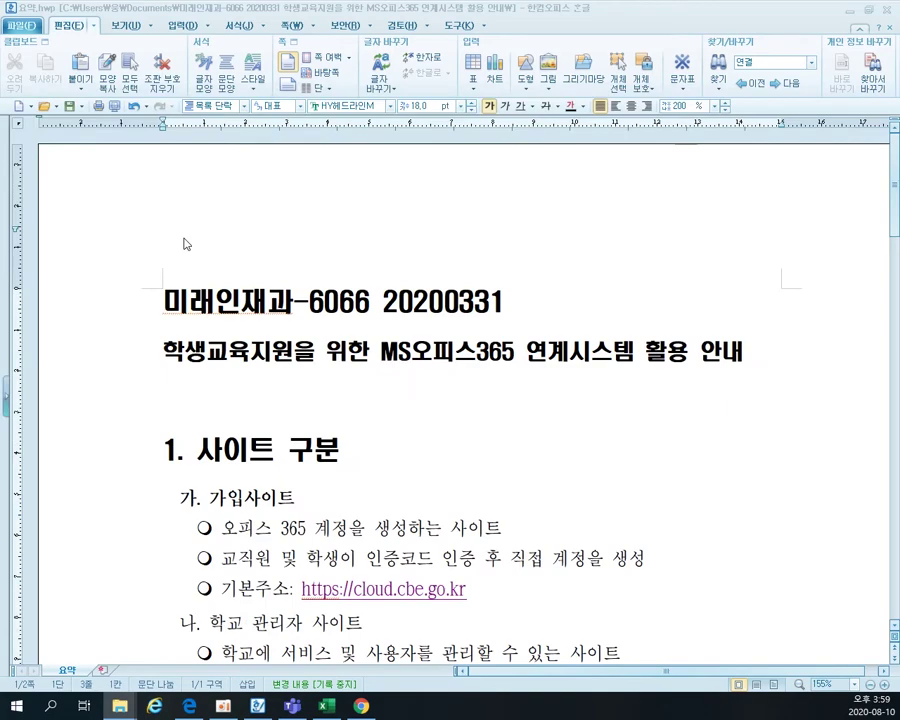
pyautogui.scroll(-3, 185, 243)
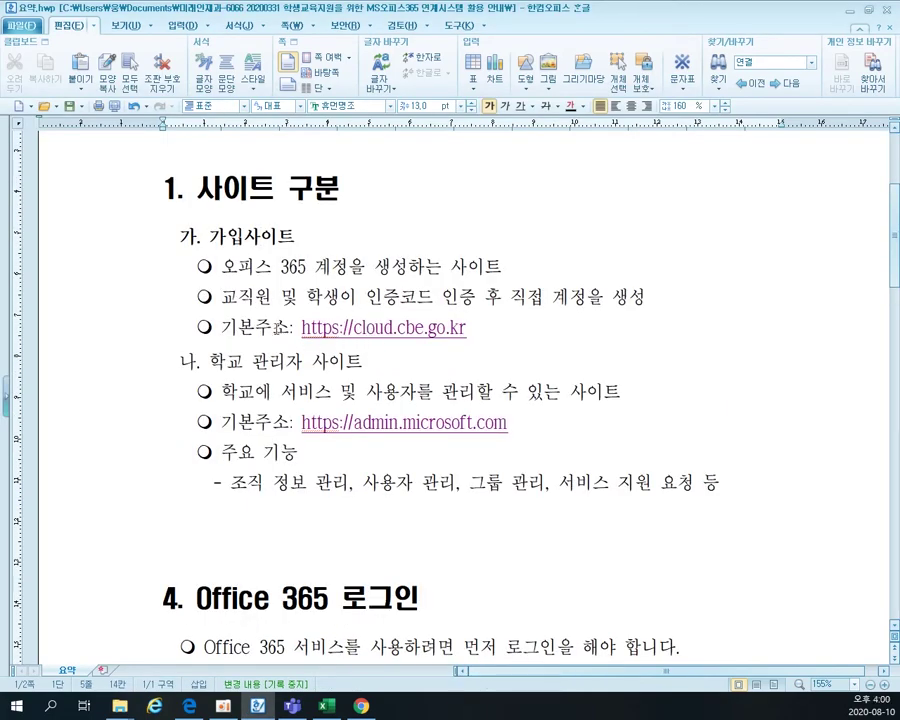
pyautogui.click(273, 328)
pyautogui.moveTo(252, 361); pyautogui.dragTo(548, 452)
pyautogui.click(548, 452)
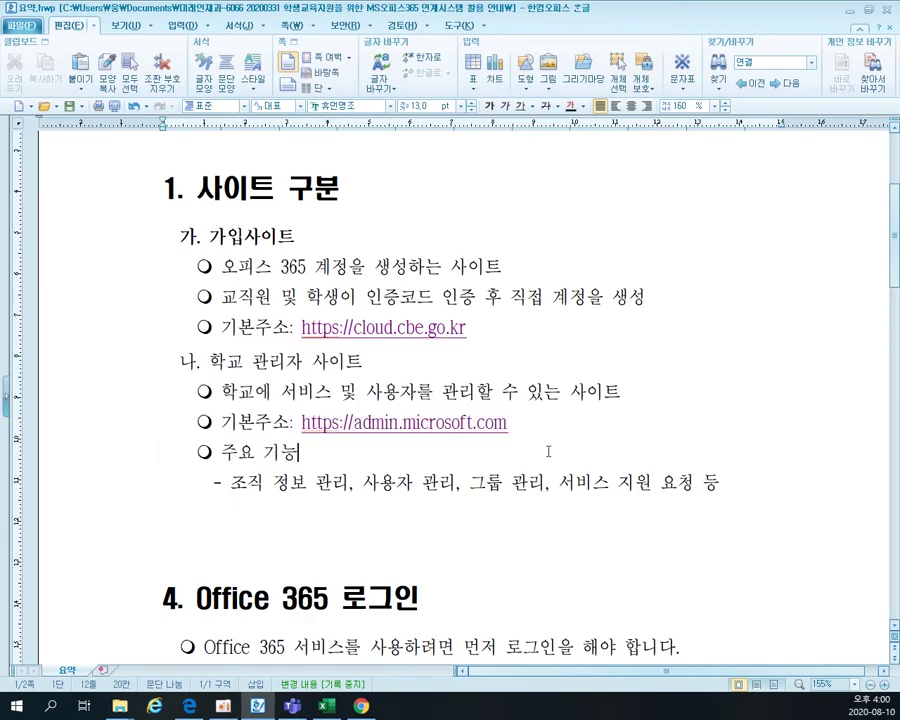
pyautogui.moveTo(511, 424); pyautogui.dragTo(301, 424)
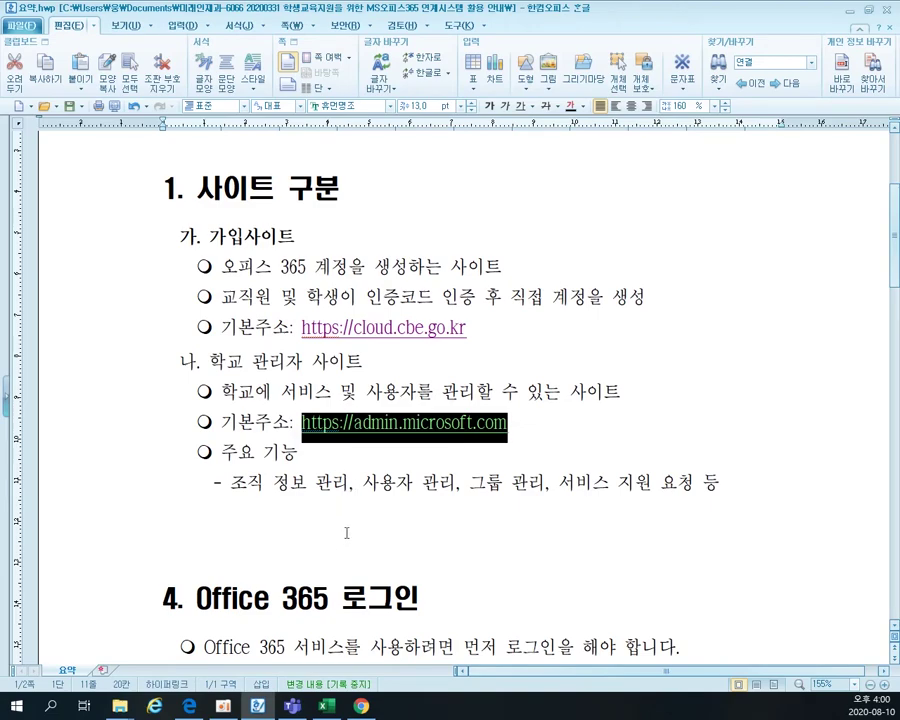
pyautogui.click(361, 707)
pyautogui.moveTo(308, 714)
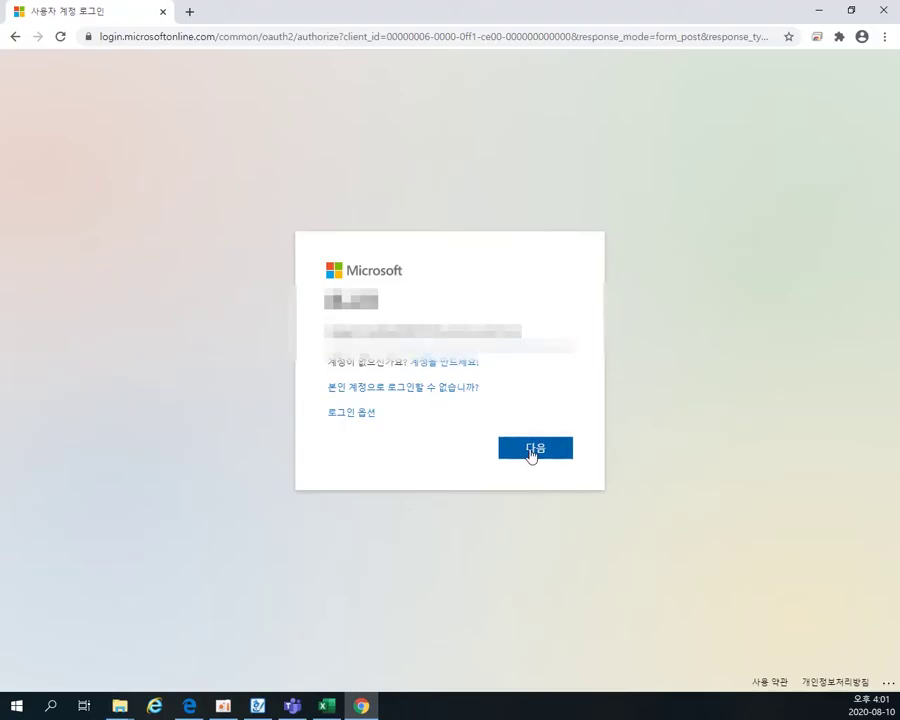
# - Continue past the account name, paste the administrator password and sign in
pyautogui.click(533, 450)
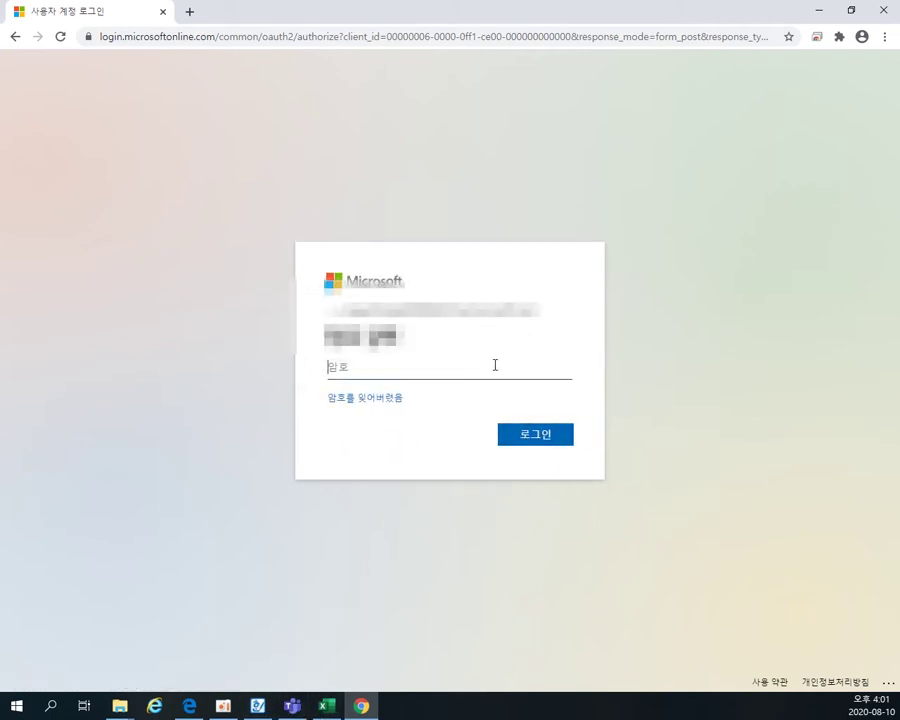
pyautogui.hotkey('ctrl', 'v')
pyautogui.click(532, 437)
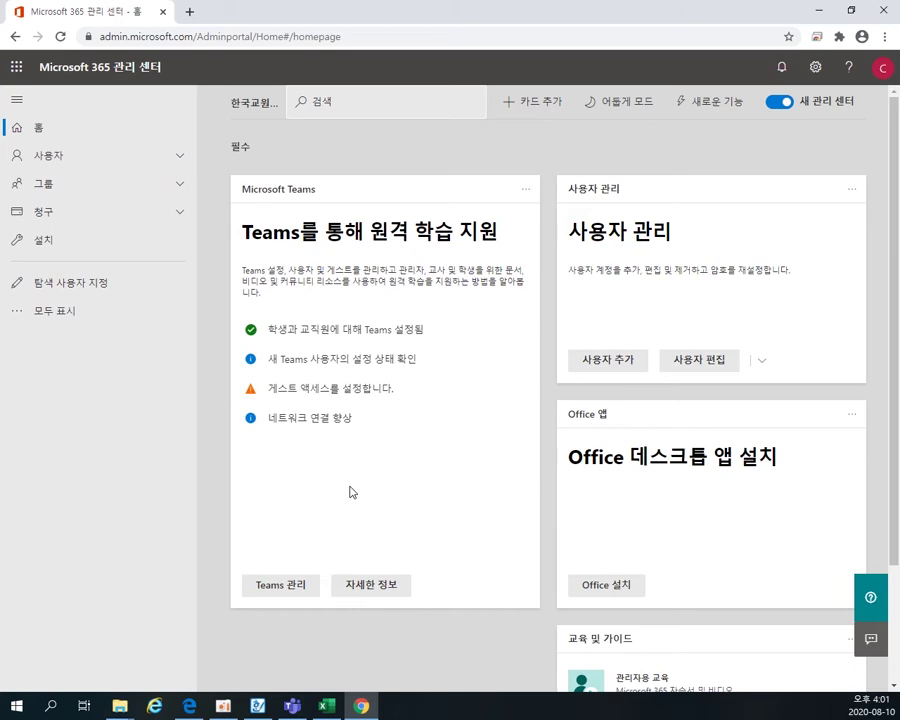
# - Show 활성 사용자 under 사용자, briefly opening 사용자 추가 before returning to the list
pyautogui.click(185, 167)
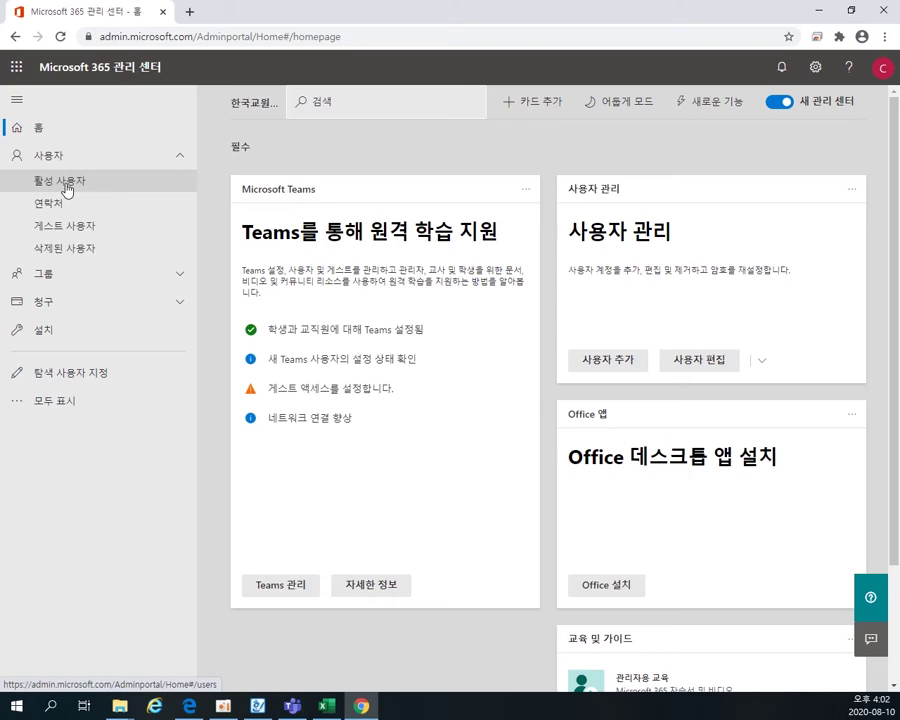
pyautogui.click(66, 189)
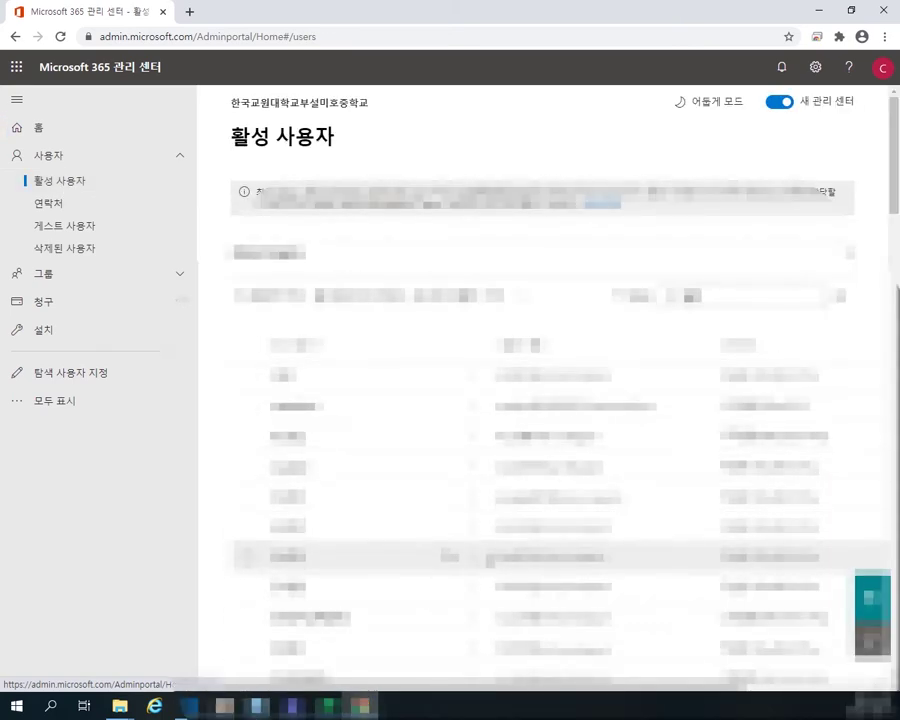
pyautogui.scroll(-2, 545, 555)
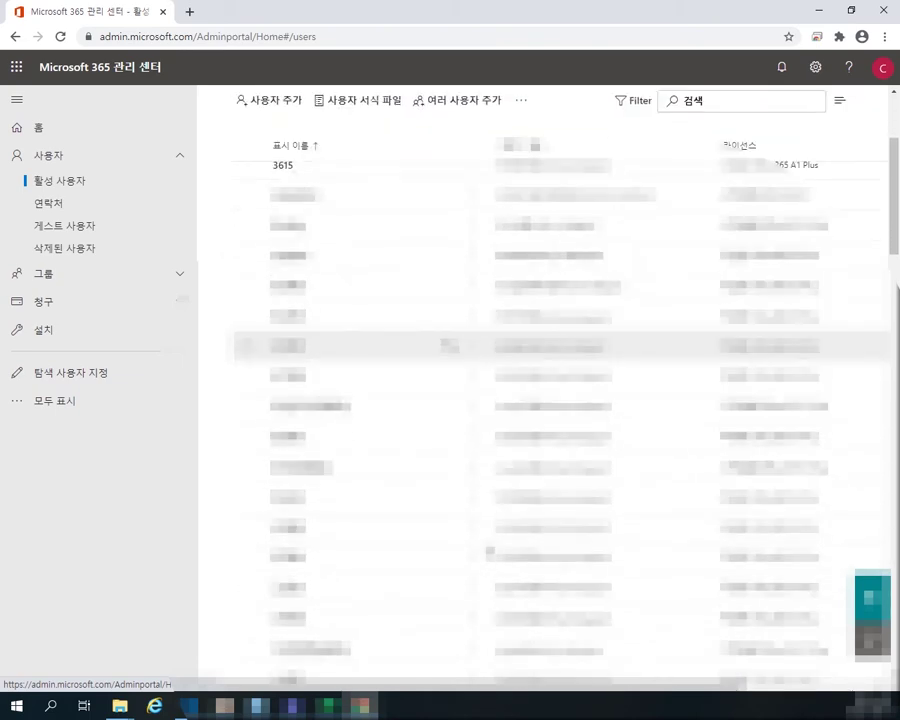
pyautogui.scroll(2, 490, 550)
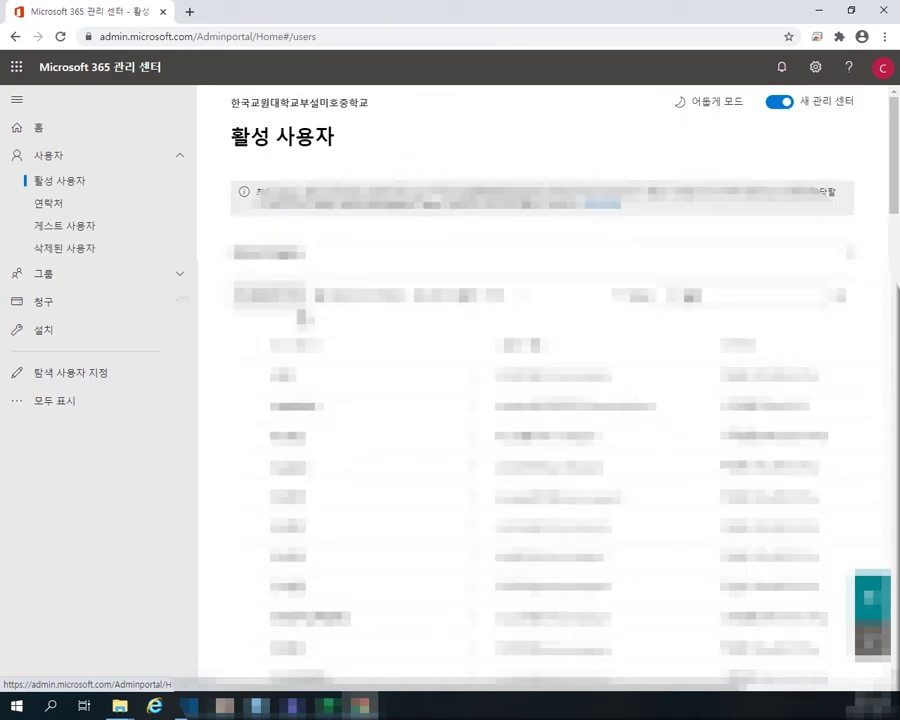
pyautogui.click(272, 296)
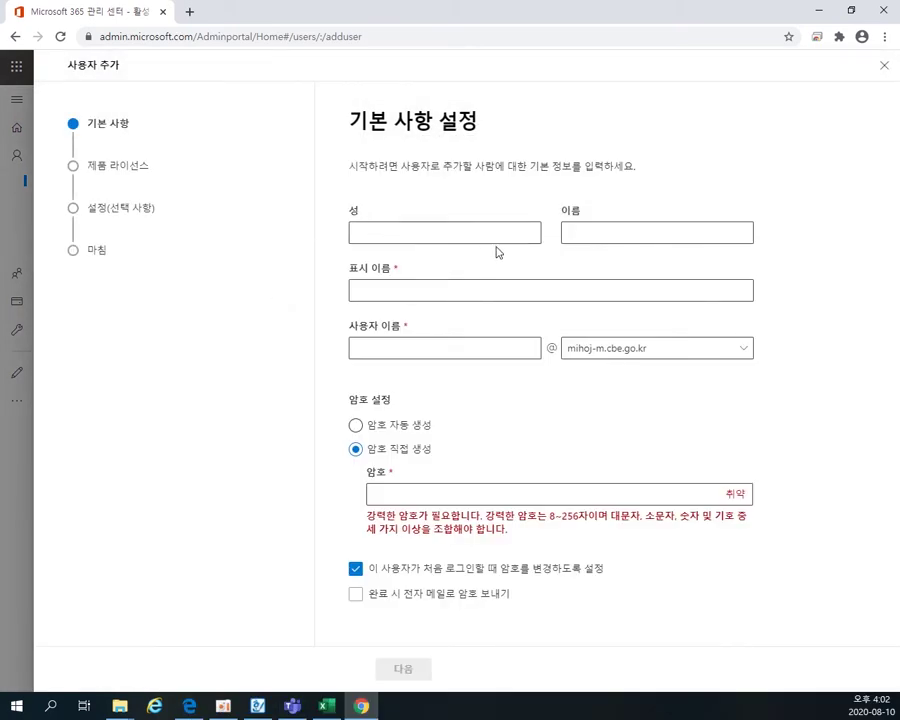
pyautogui.click(15, 37)
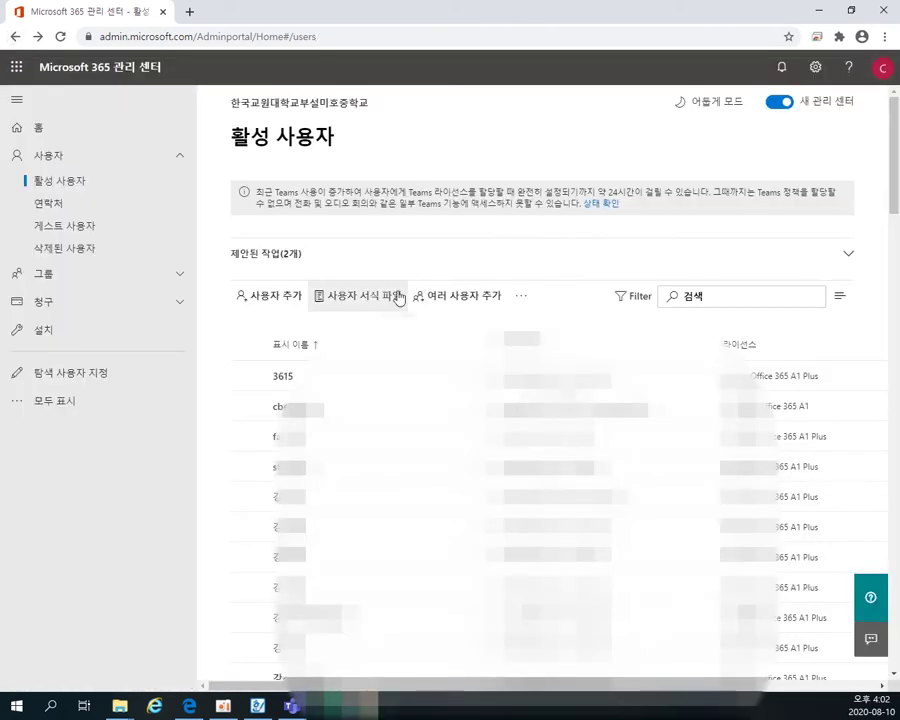
# - Under 여러 사용자 추가, download the sample CSV with headers and example users
pyautogui.click(465, 299)
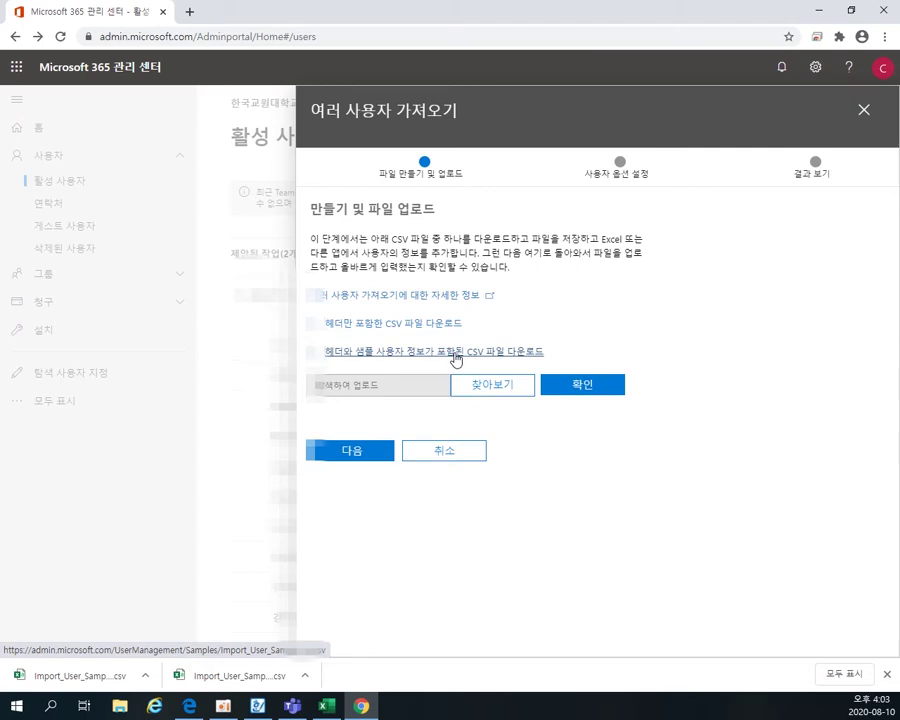
pyautogui.click(456, 359)
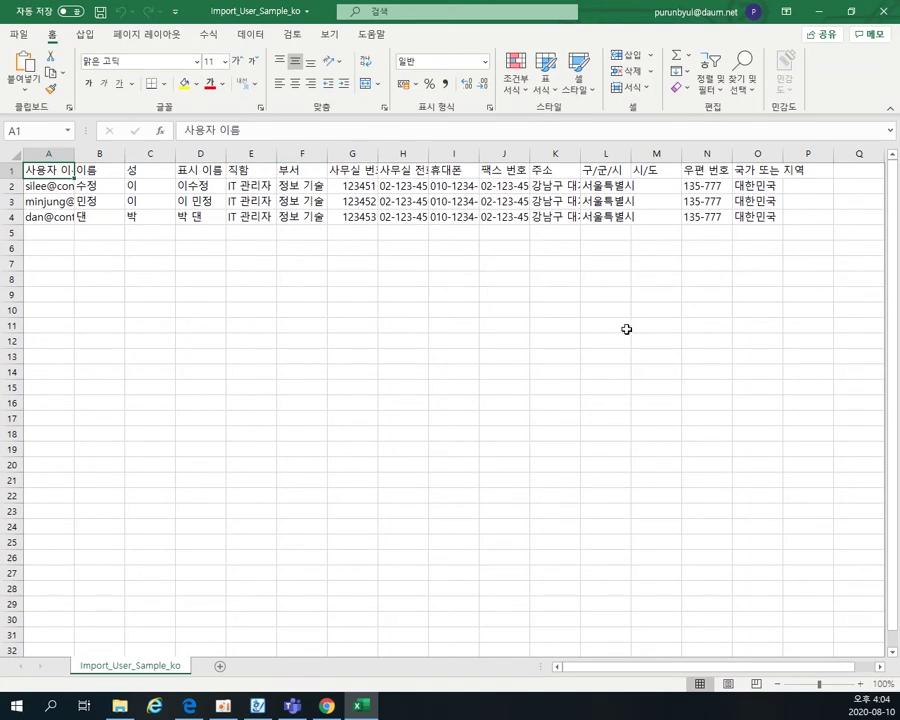
# - Clear the sample values in columns E to P, from 직함 through 지역
pyautogui.click(814, 328)
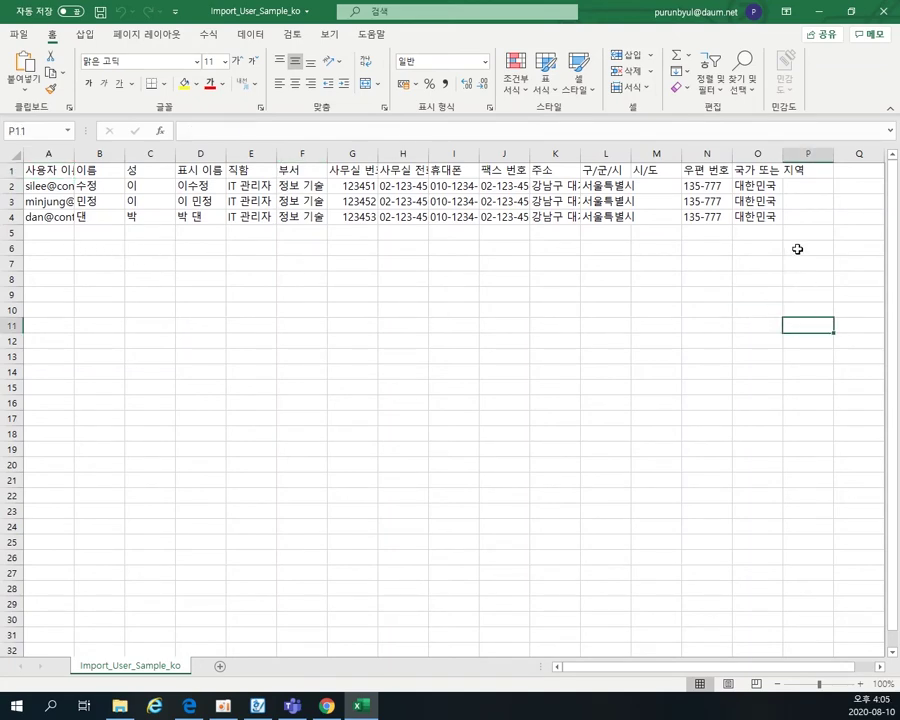
pyautogui.click(38, 170)
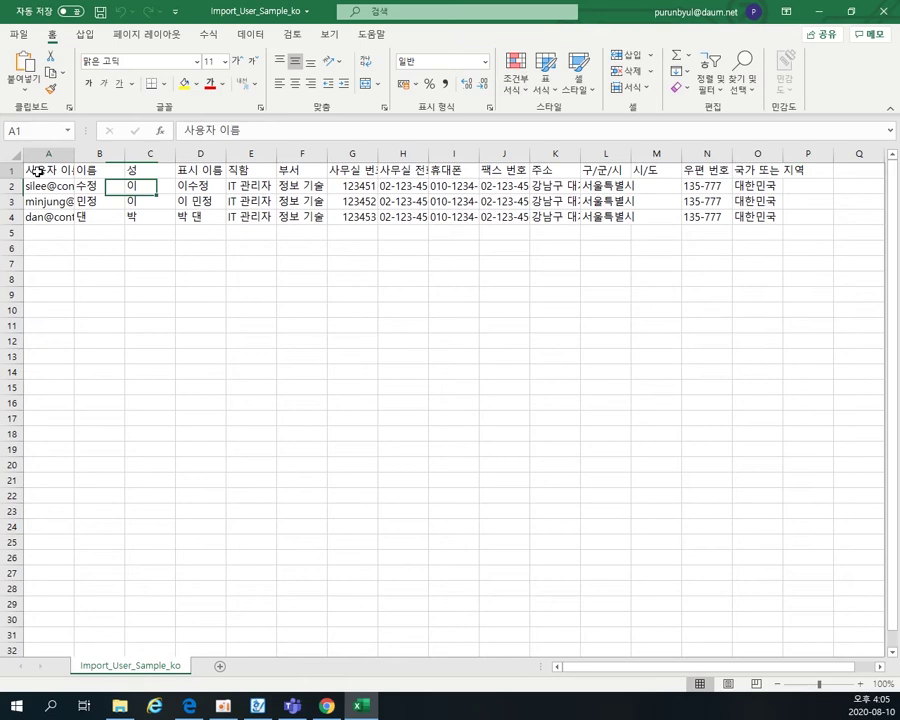
pyautogui.click(113, 175)
pyautogui.click(140, 172)
pyautogui.click(196, 173)
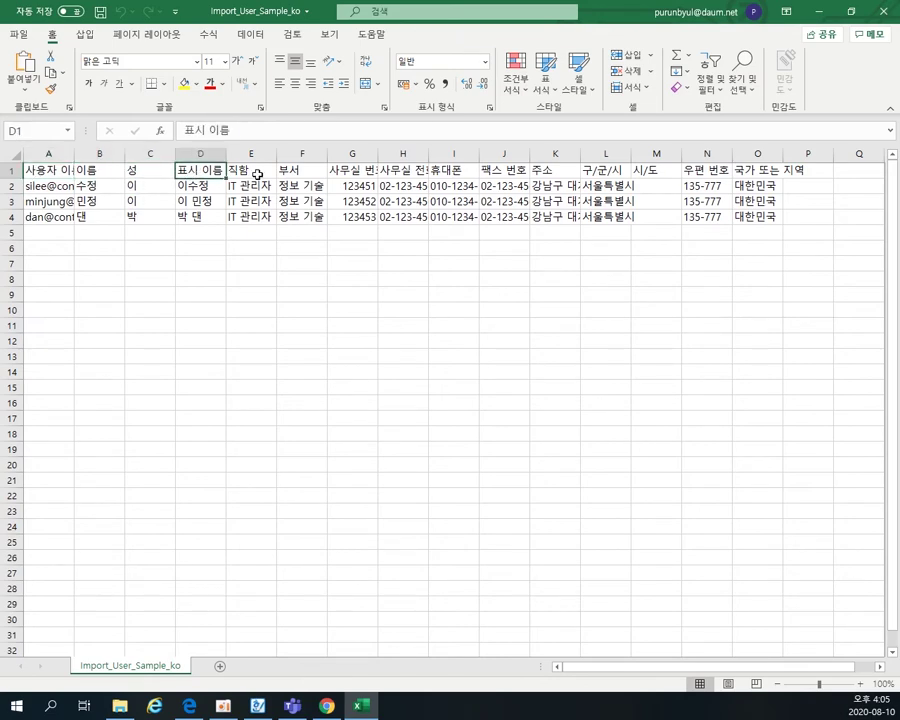
pyautogui.click(255, 173)
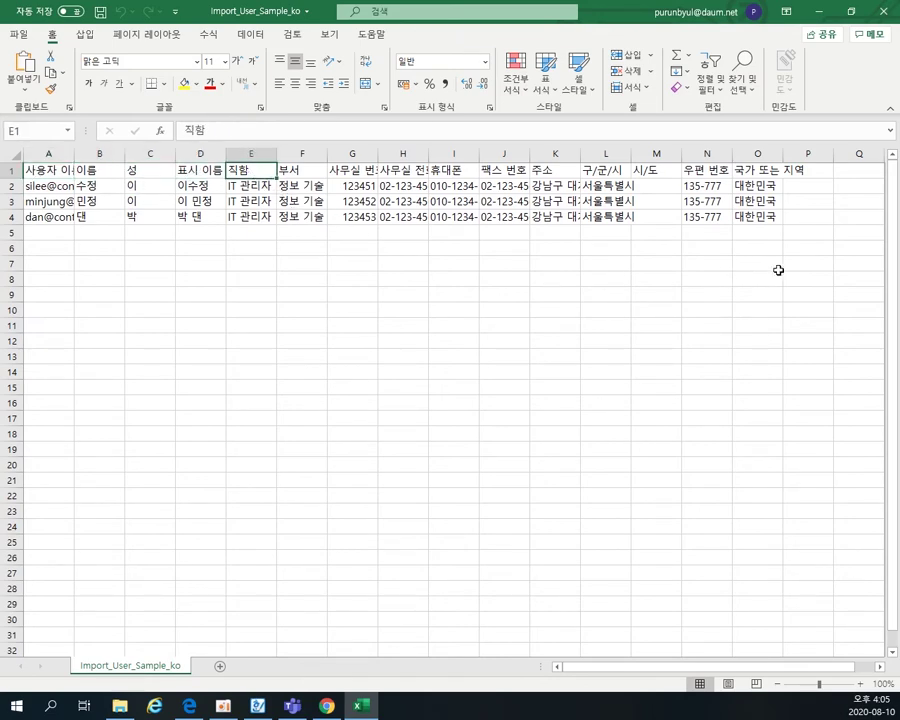
pyautogui.moveTo(787, 265); pyautogui.dragTo(253, 187)
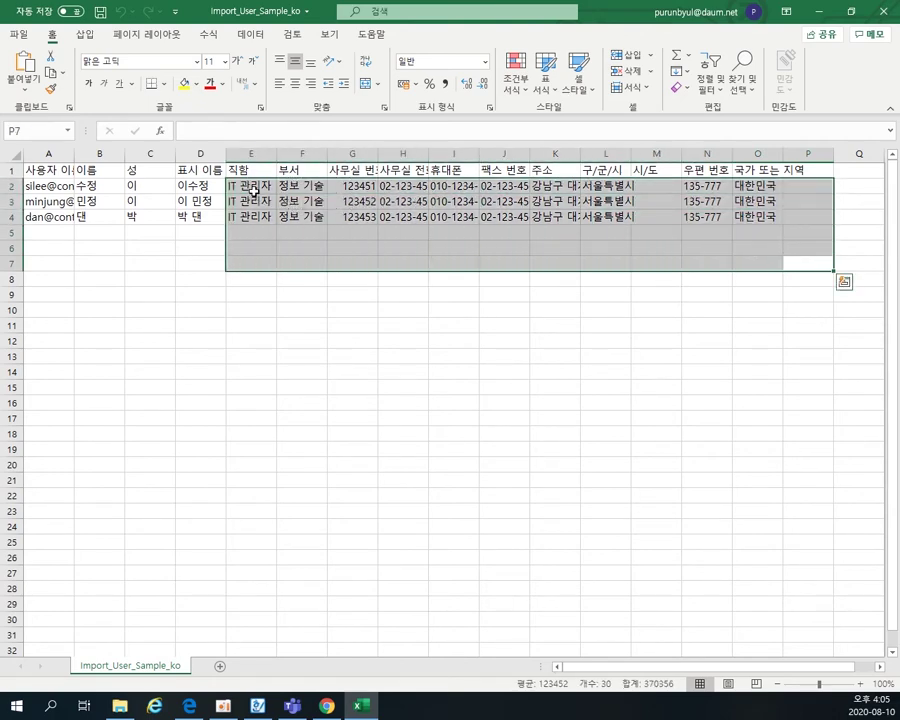
pyautogui.press('Delete')
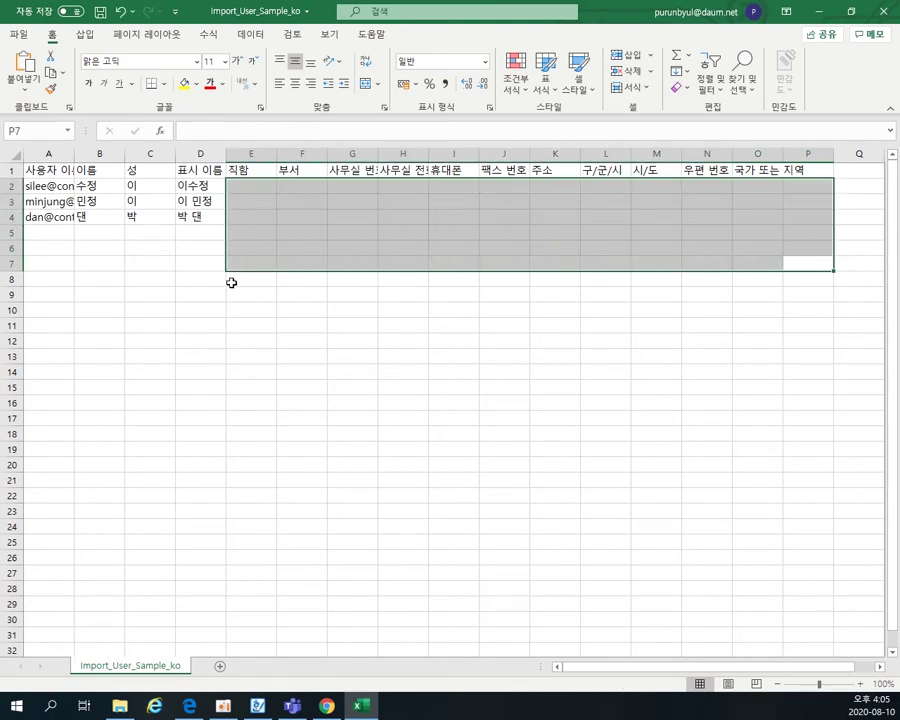
# - Widen column A and delete the sample first and last names in columns B and C
pyautogui.moveTo(74, 155); pyautogui.dragTo(290, 160)
pyautogui.click(410, 263)
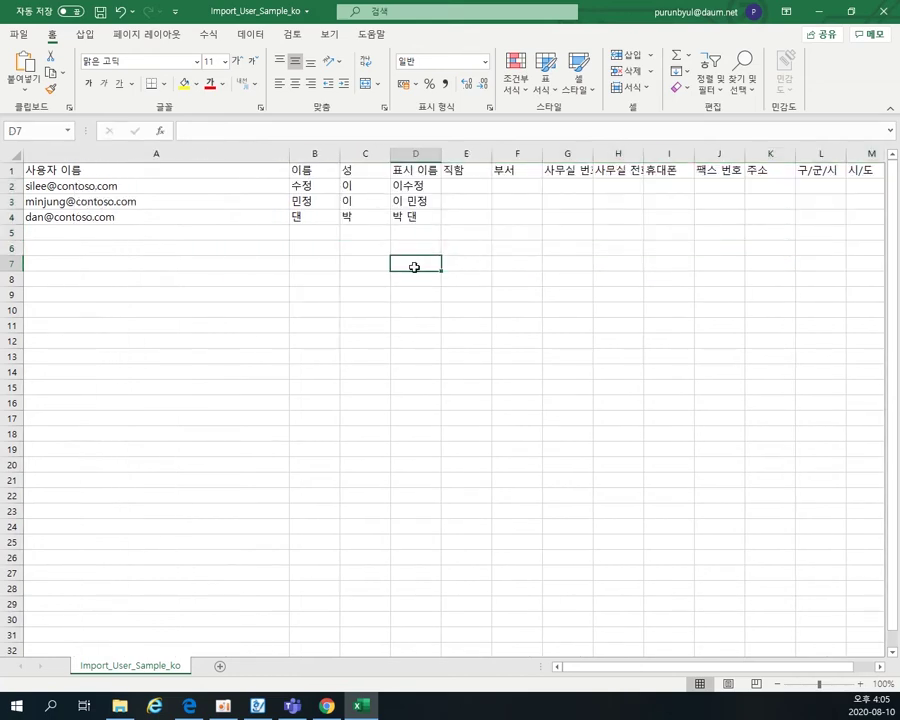
pyautogui.moveTo(415, 308); pyautogui.dragTo(82, 169)
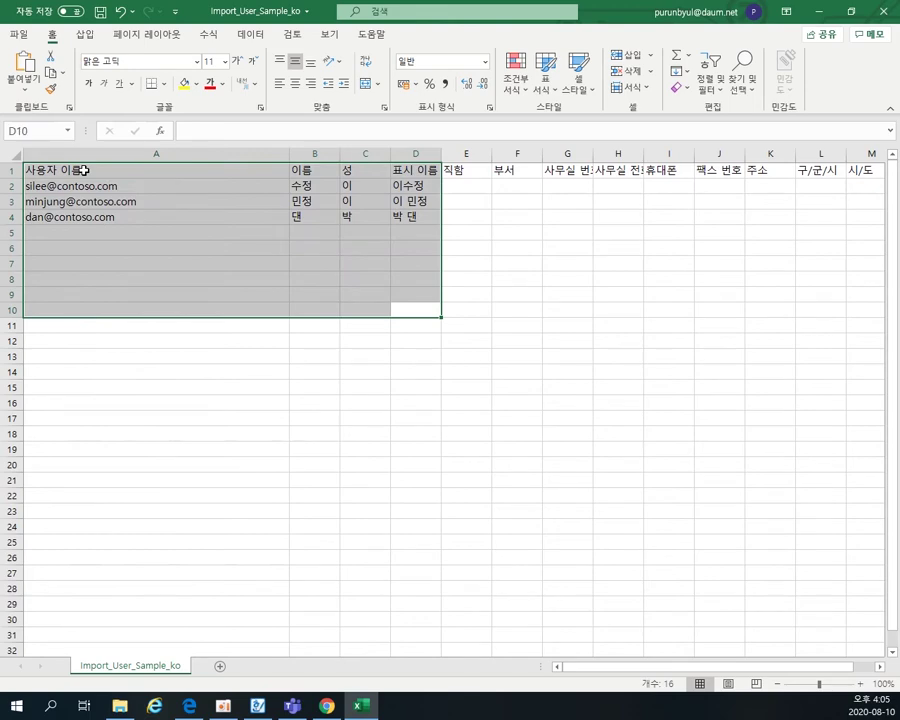
pyautogui.moveTo(326, 193); pyautogui.dragTo(311, 216)
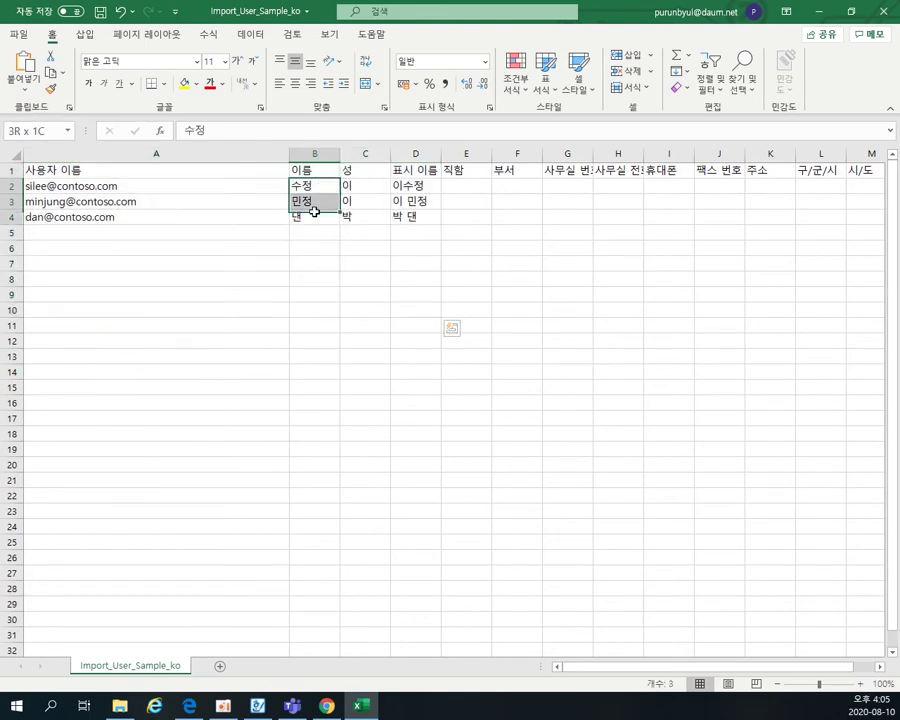
pyautogui.press('Delete')
pyautogui.moveTo(366, 190); pyautogui.dragTo(360, 218)
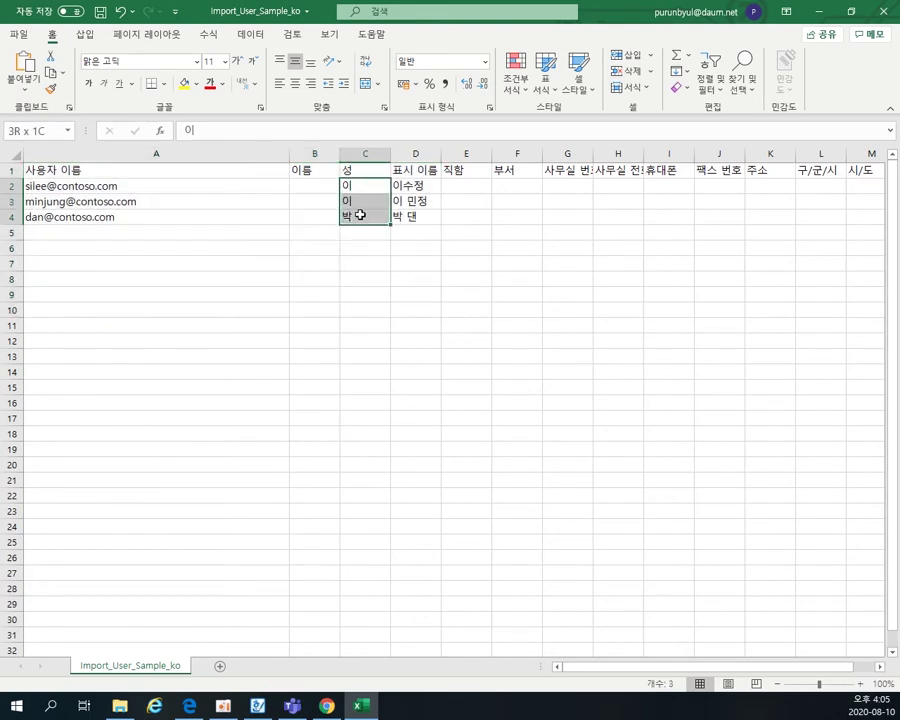
pyautogui.press('Delete')
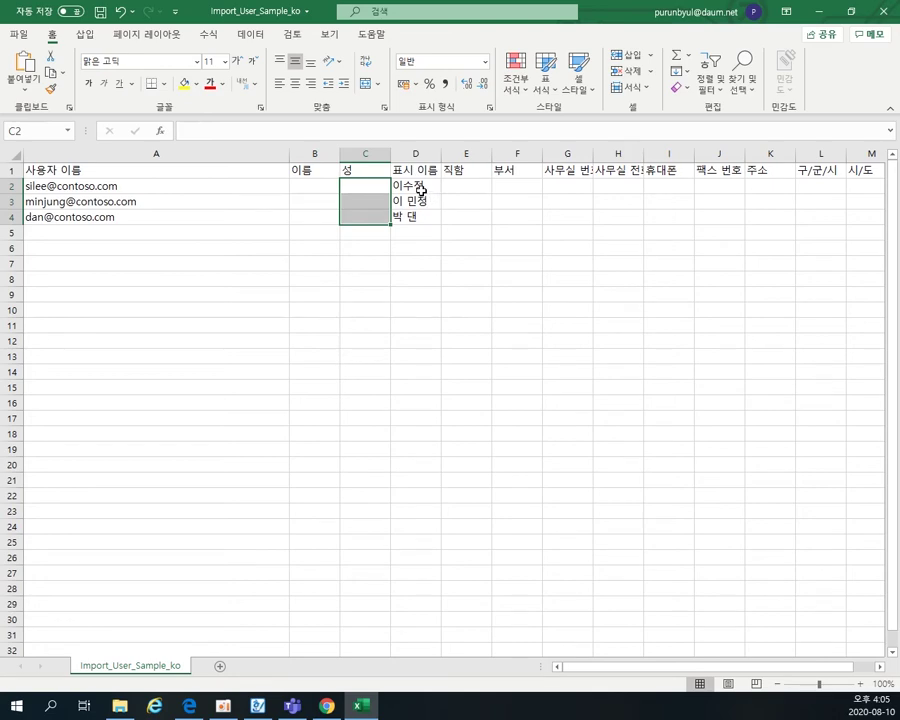
pyautogui.click(416, 187)
pyautogui.click(155, 184)
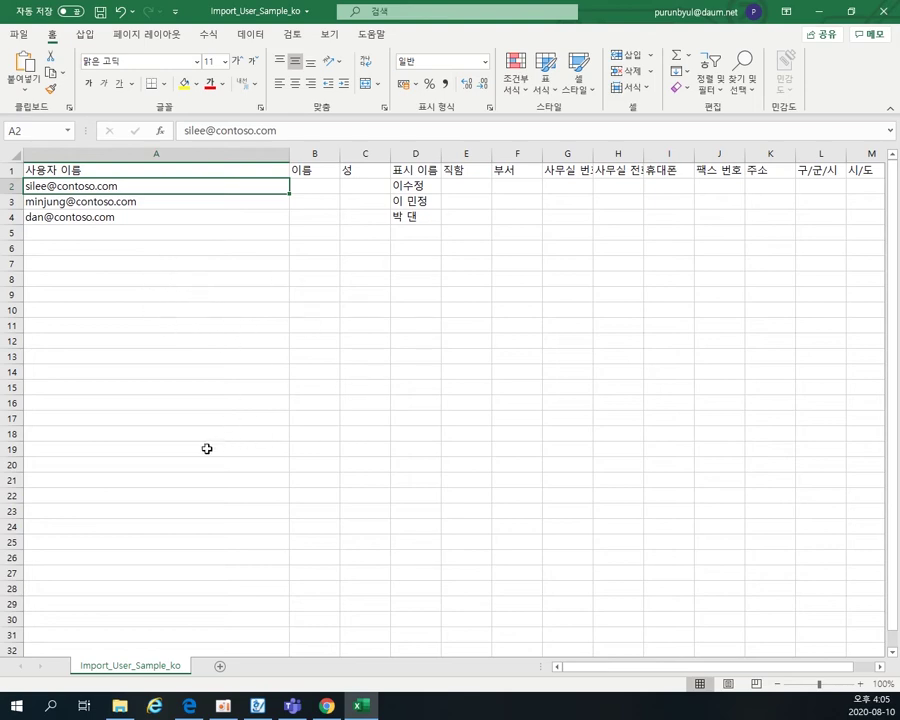
pyautogui.click(120, 706)
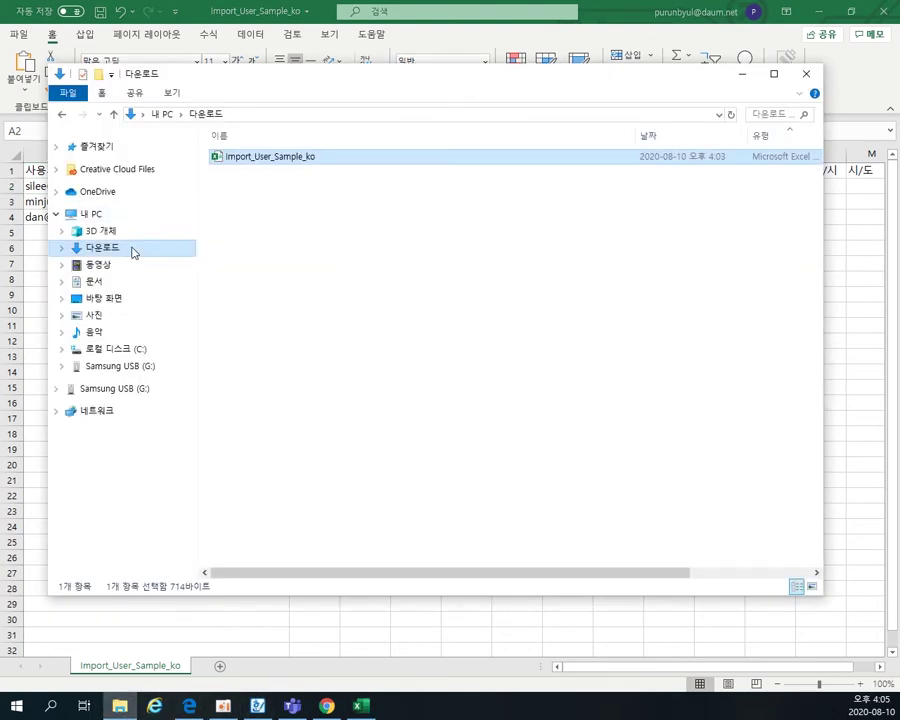
pyautogui.click(108, 288)
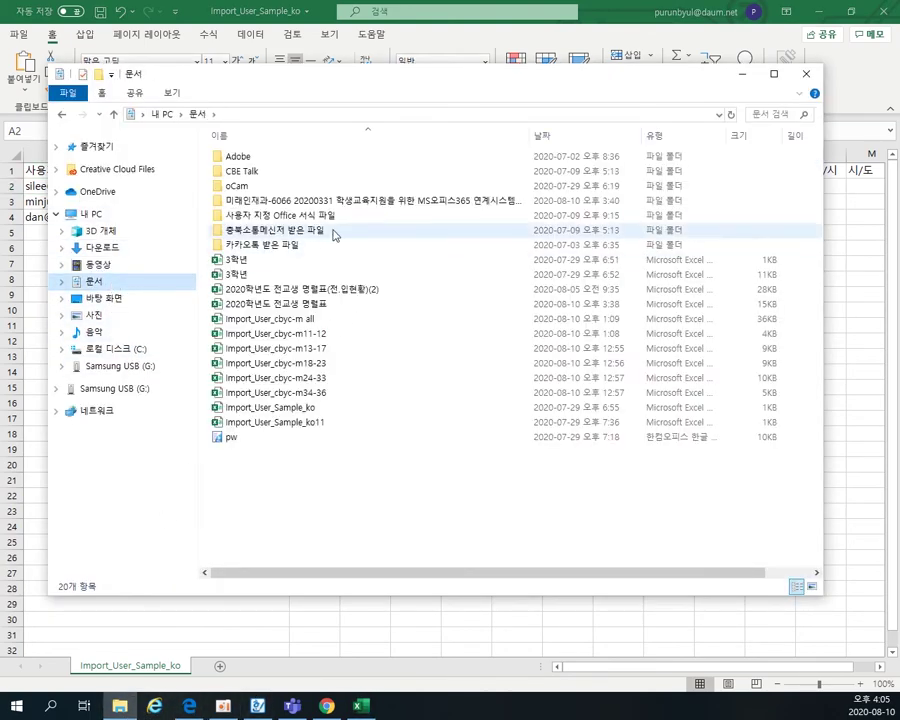
pyautogui.click(317, 305)
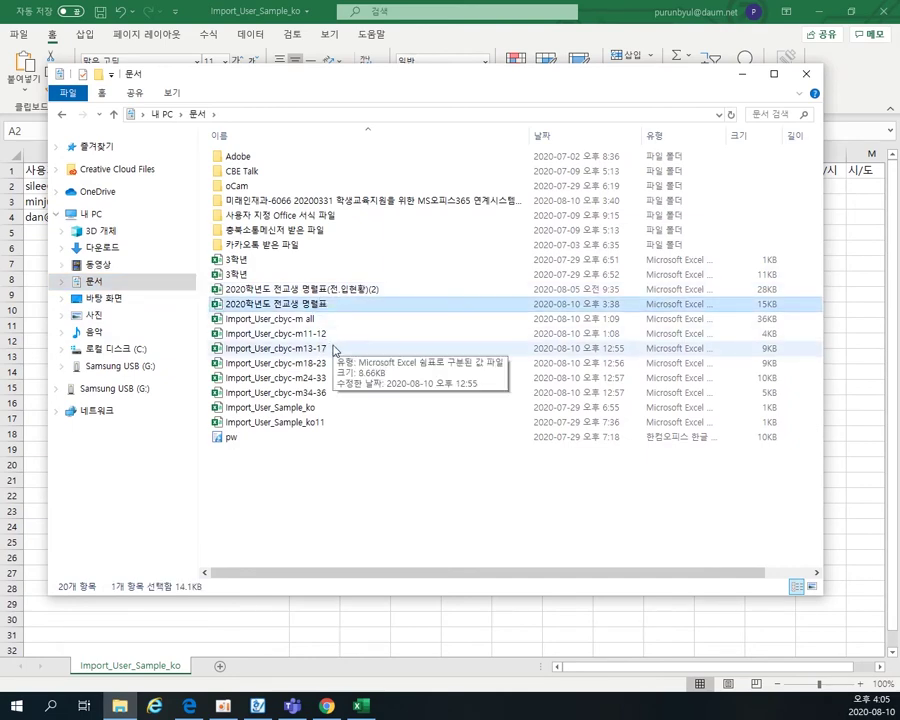
pyautogui.doubleClick(310, 305)
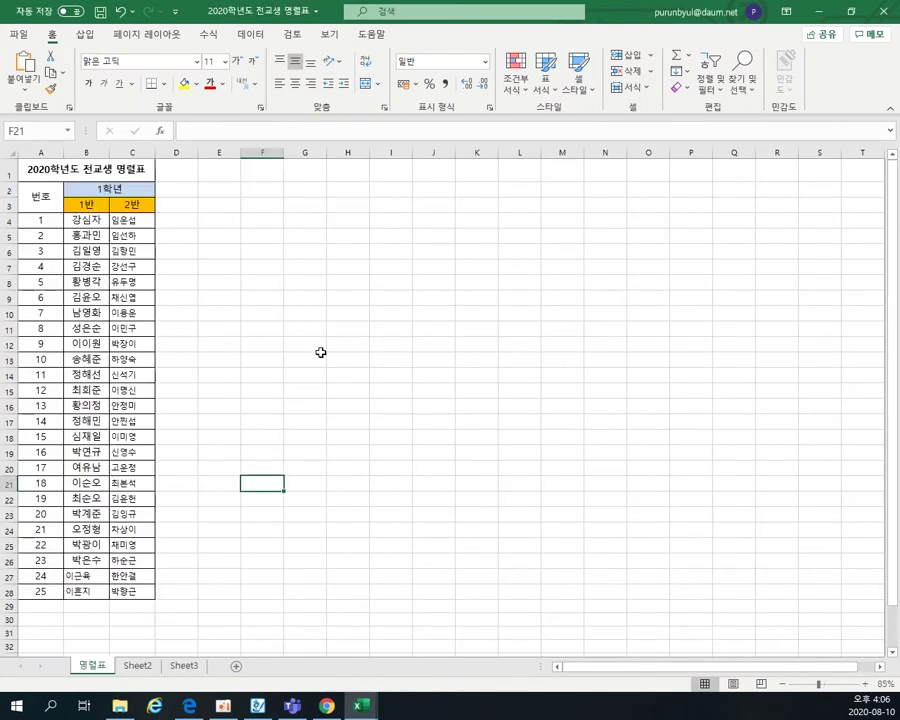
pyautogui.click(173, 620)
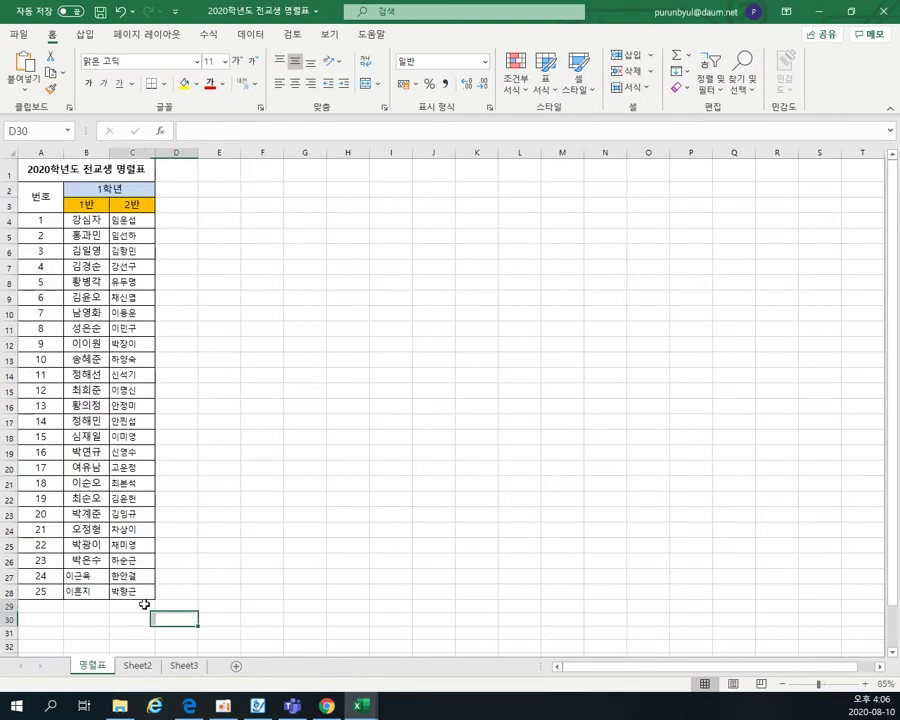
pyautogui.moveTo(173, 618); pyautogui.dragTo(37, 175)
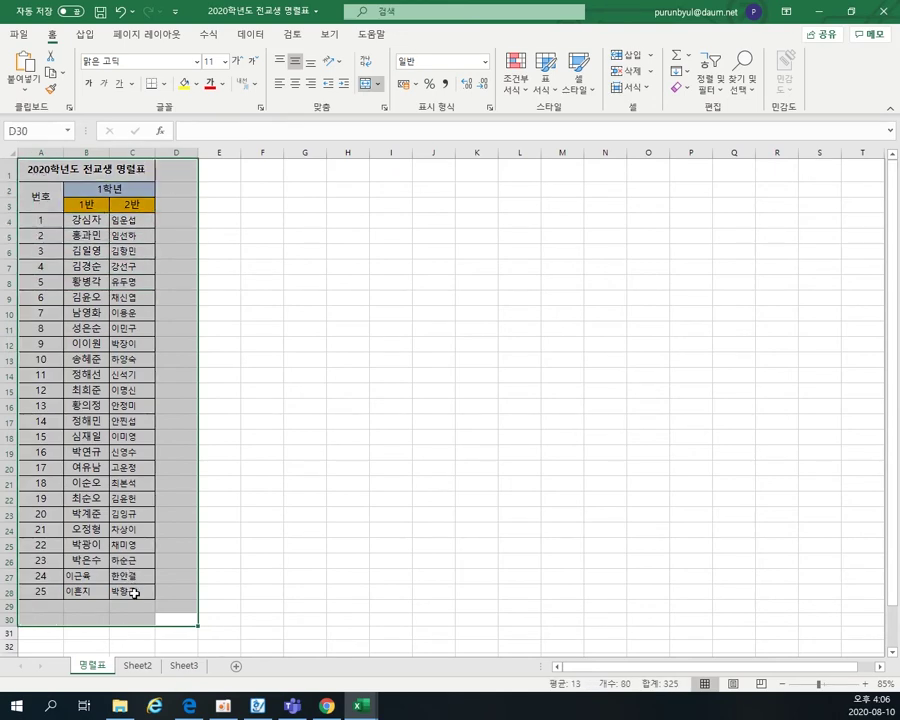
pyautogui.click(133, 593)
pyautogui.click(140, 188)
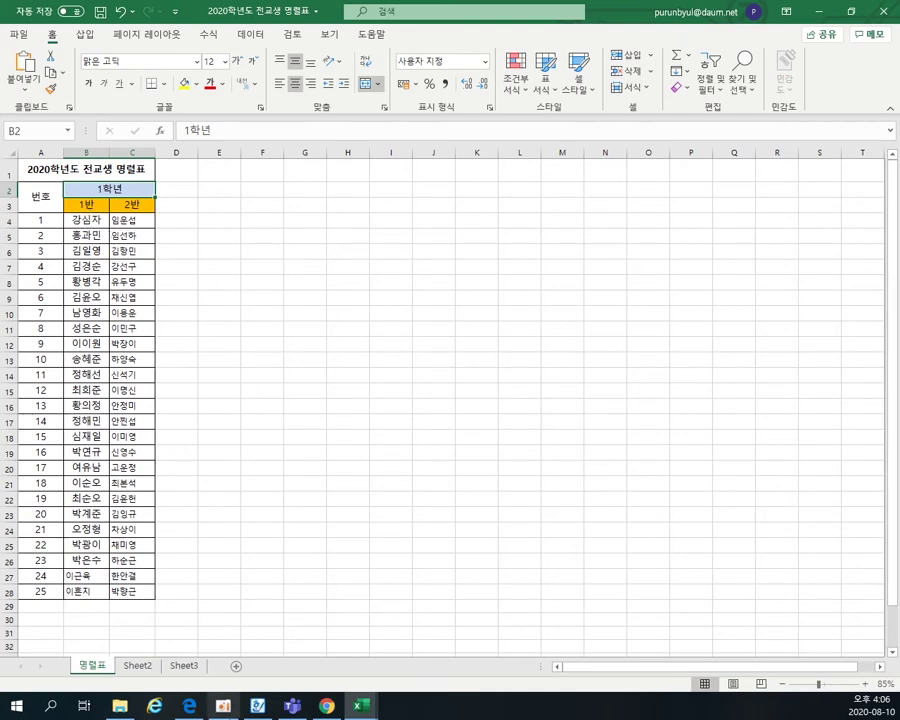
pyautogui.moveTo(325, 708)
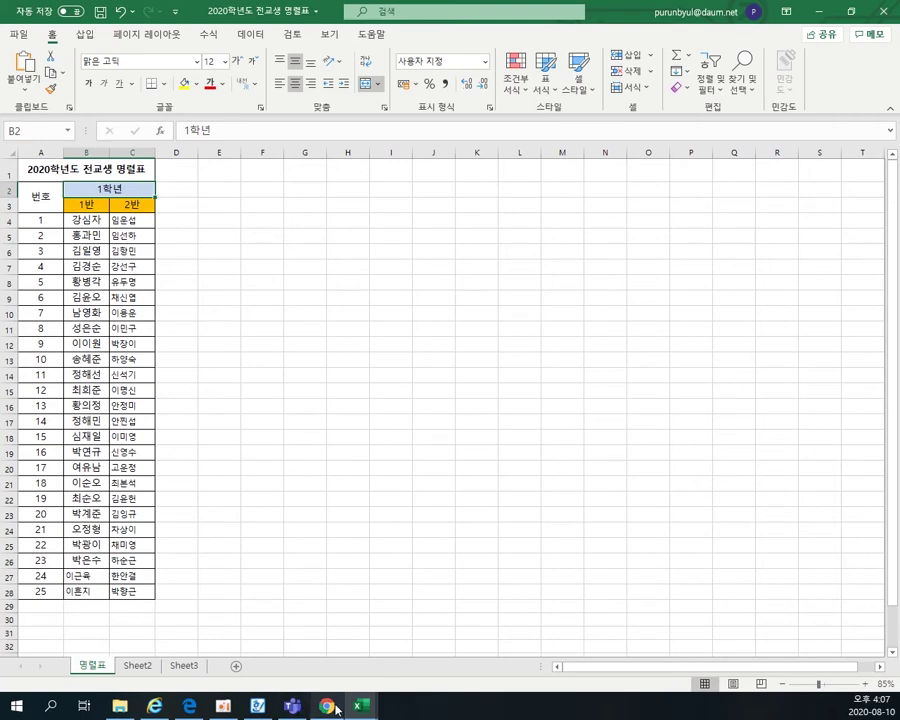
# - In Import_User_Sample_ko, select the contoso.com domain inside cell A2's user name
pyautogui.moveTo(358, 703)
pyautogui.click(315, 664)
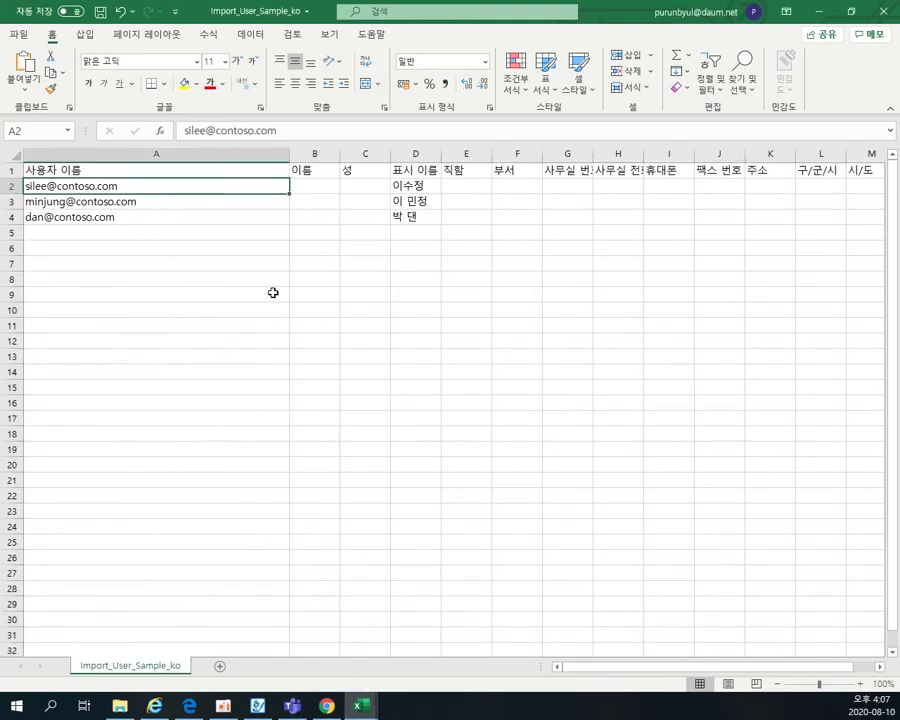
pyautogui.doubleClick(57, 186)
pyautogui.moveTo(57, 186); pyautogui.dragTo(139, 186)
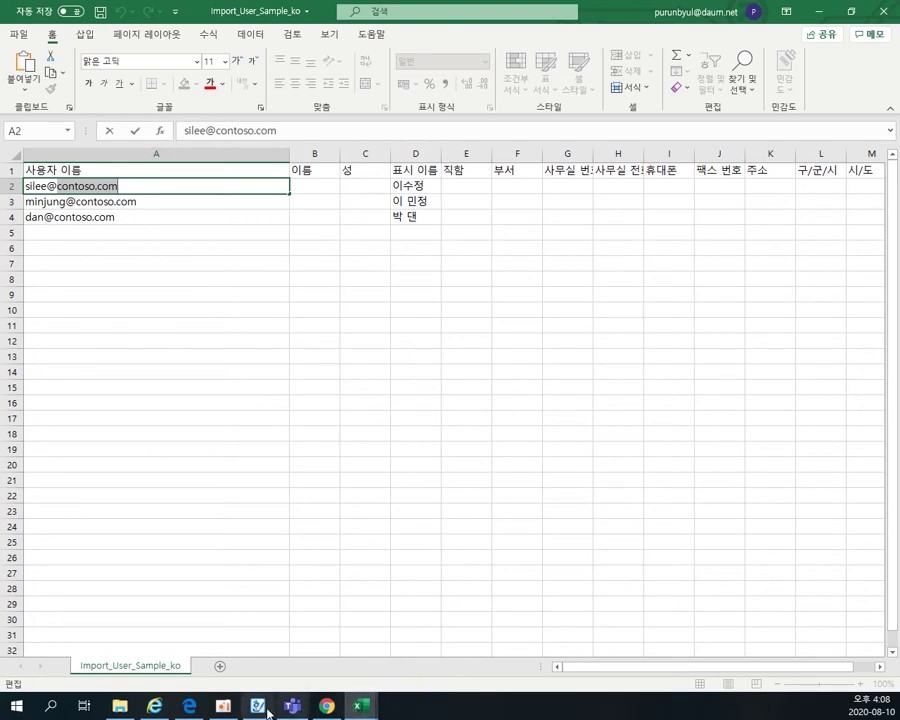
# - Start a staff account signup on the school site and accept the personal information consent
pyautogui.moveTo(160, 712)
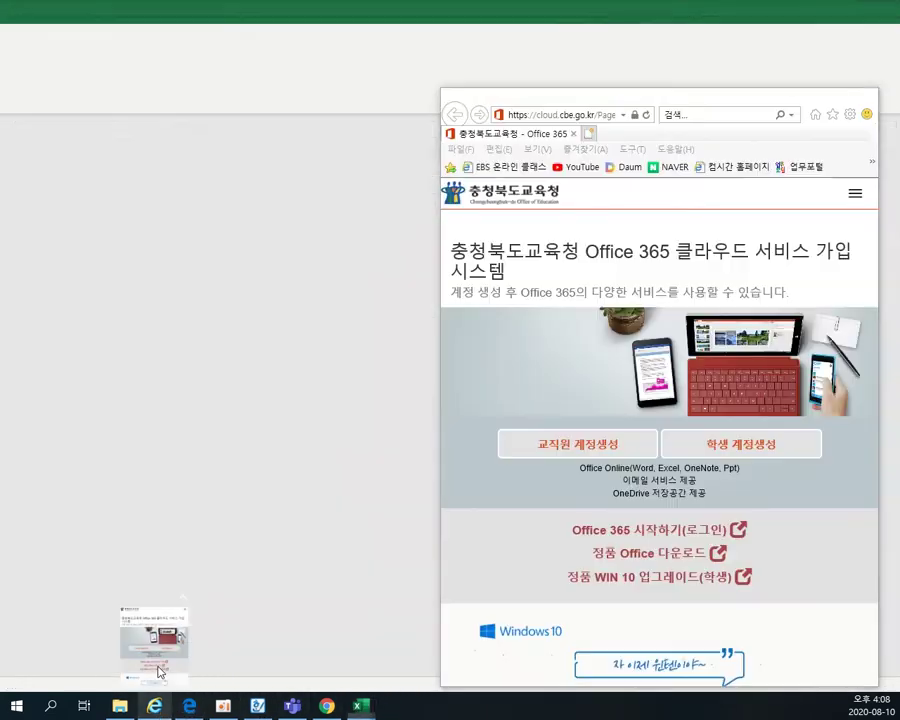
pyautogui.click(159, 668)
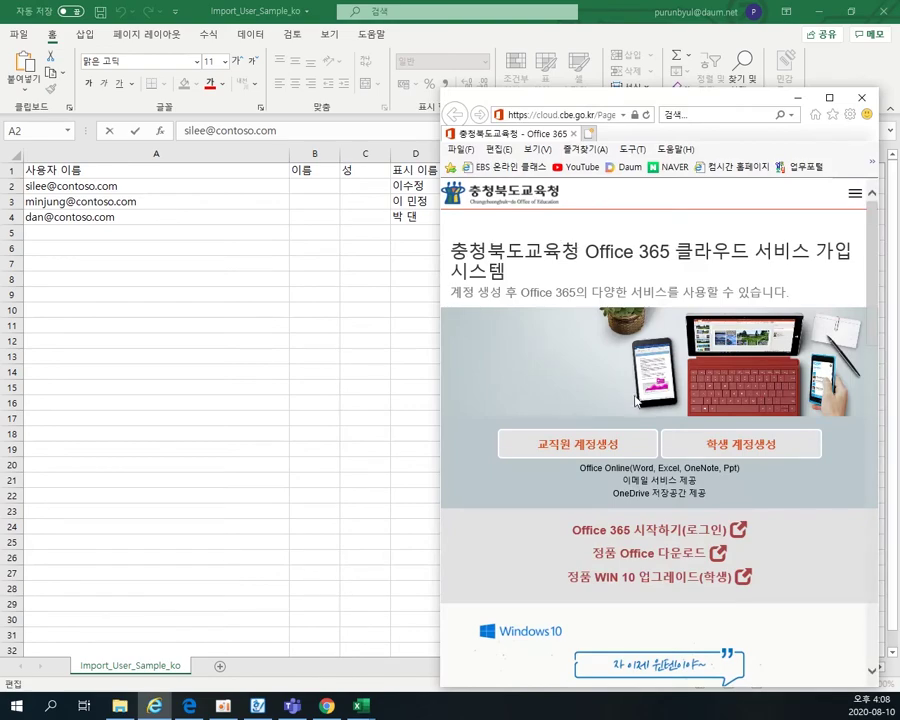
pyautogui.click(607, 444)
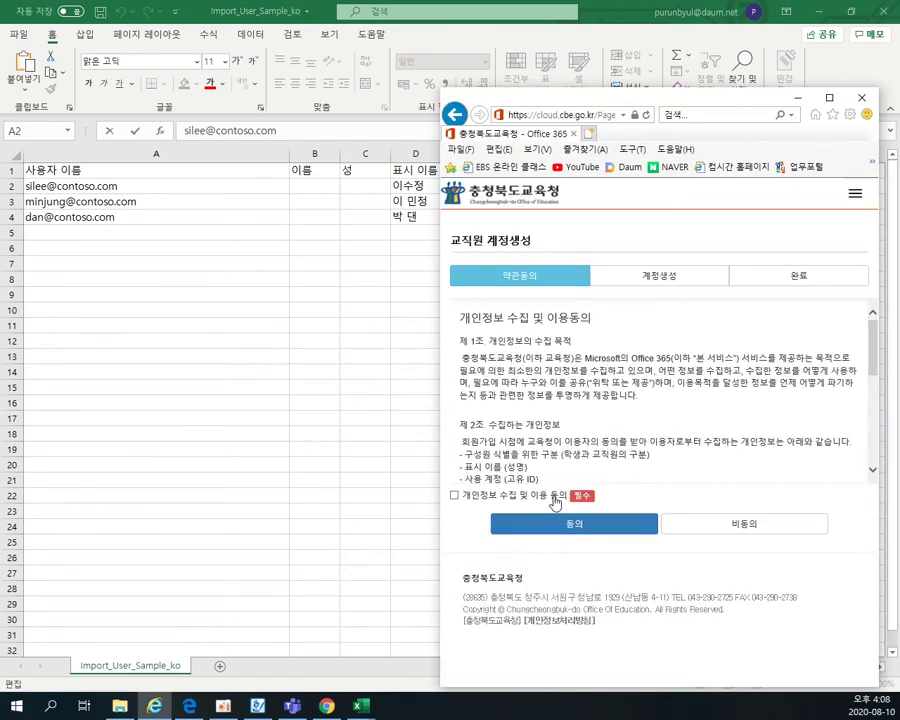
pyautogui.click(454, 495)
pyautogui.click(560, 528)
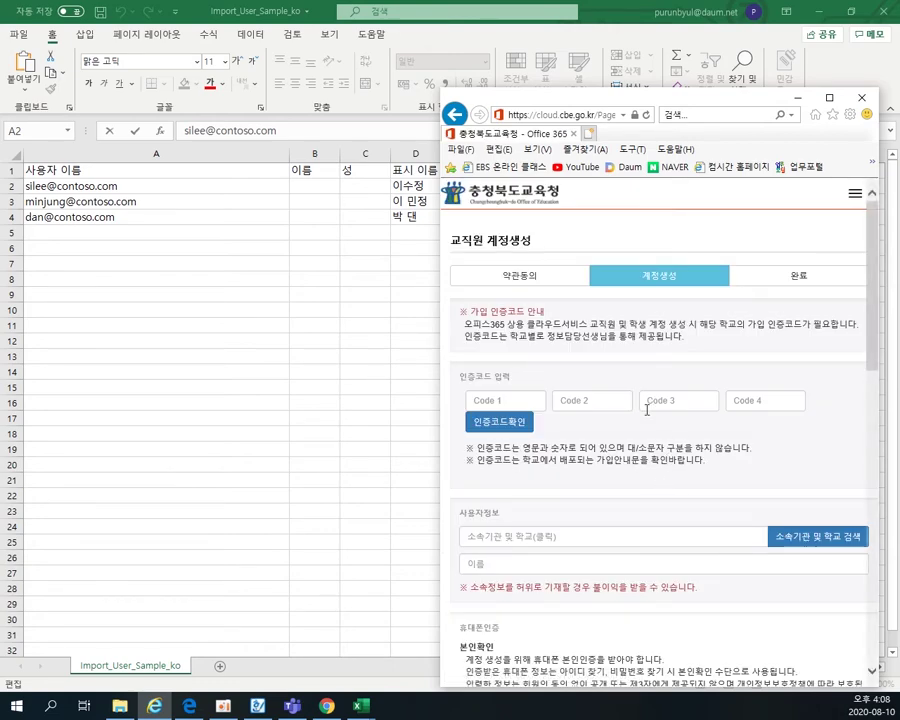
# - Search 미호주, choose 한국교원대학교부설미호중학교, and highlight its domain mihoj-m.cbe.go.kr
pyautogui.click(822, 536)
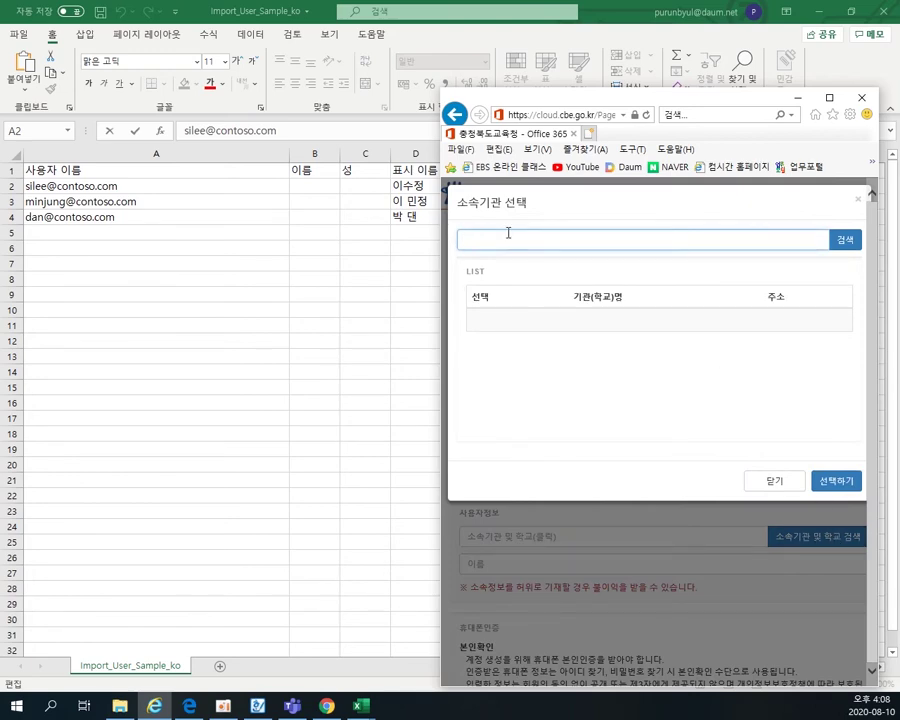
pyautogui.write('미호주')
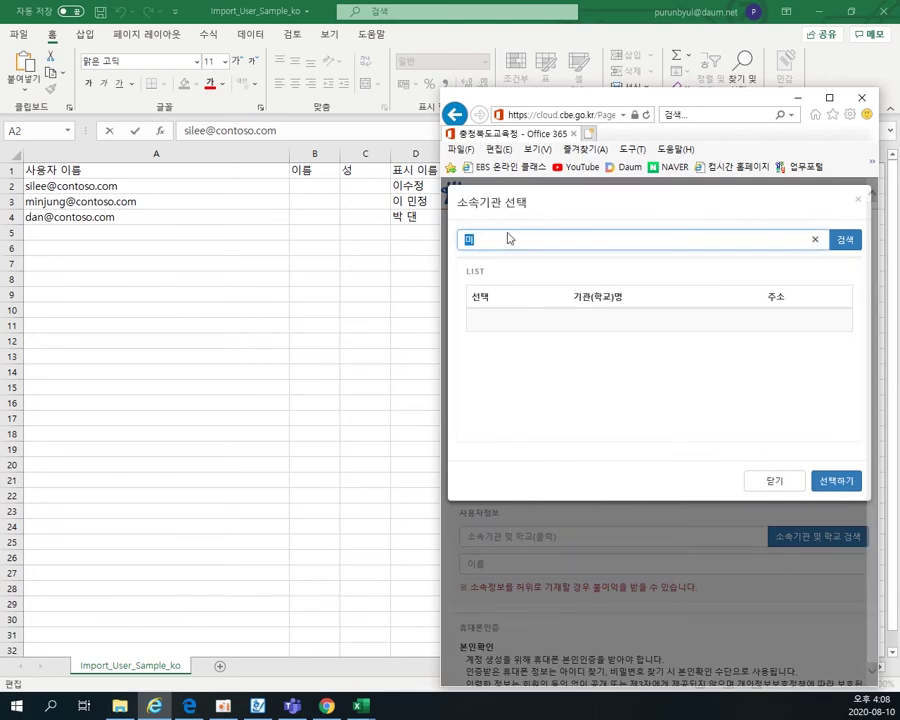
pyautogui.press('Return')
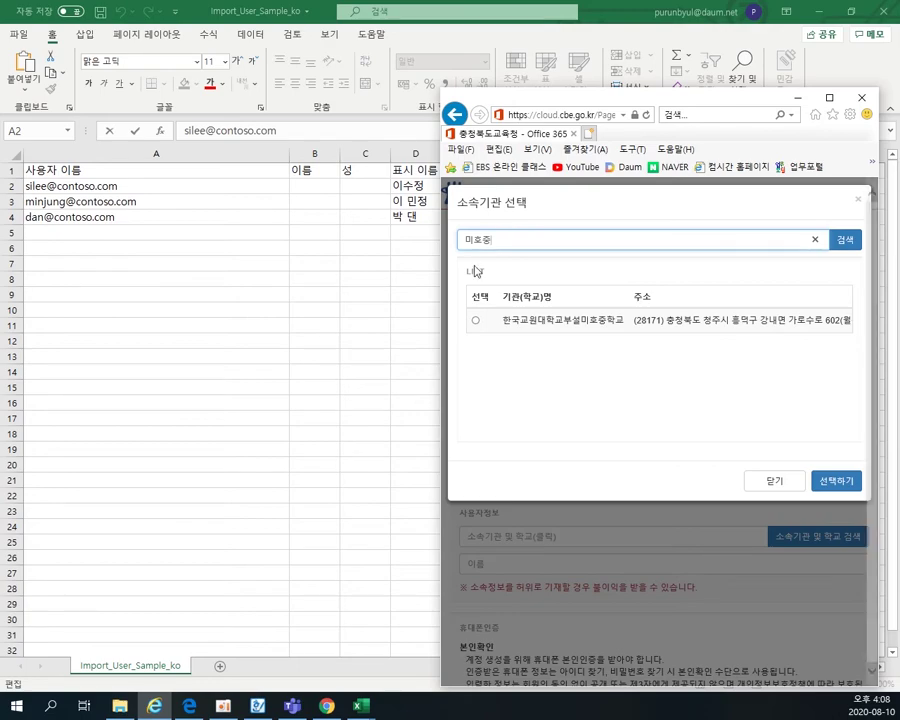
pyautogui.click(474, 320)
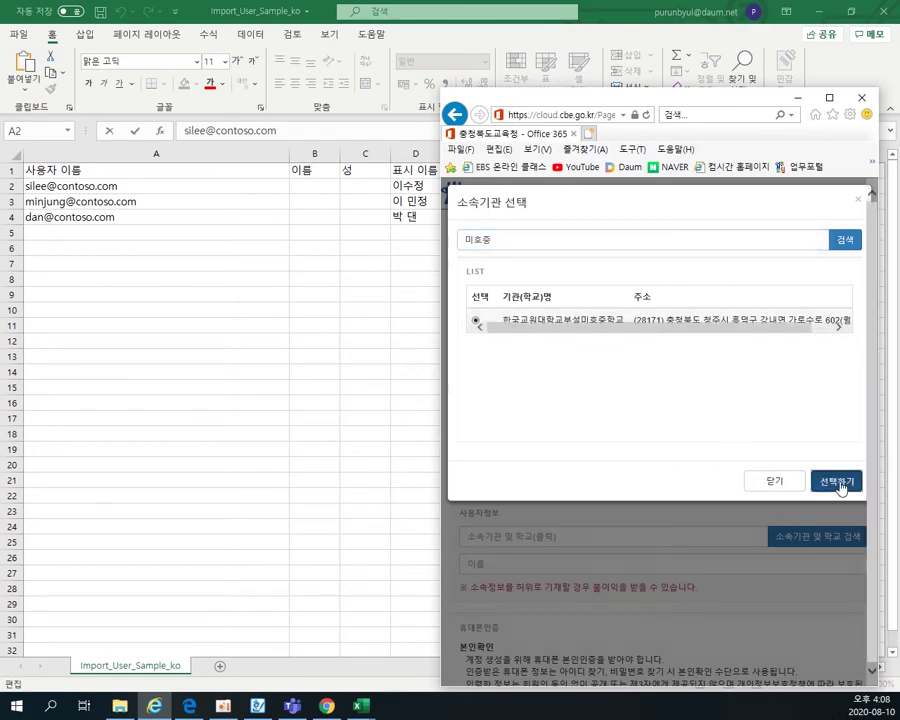
pyautogui.click(836, 481)
pyautogui.scroll(-8, 748, 445)
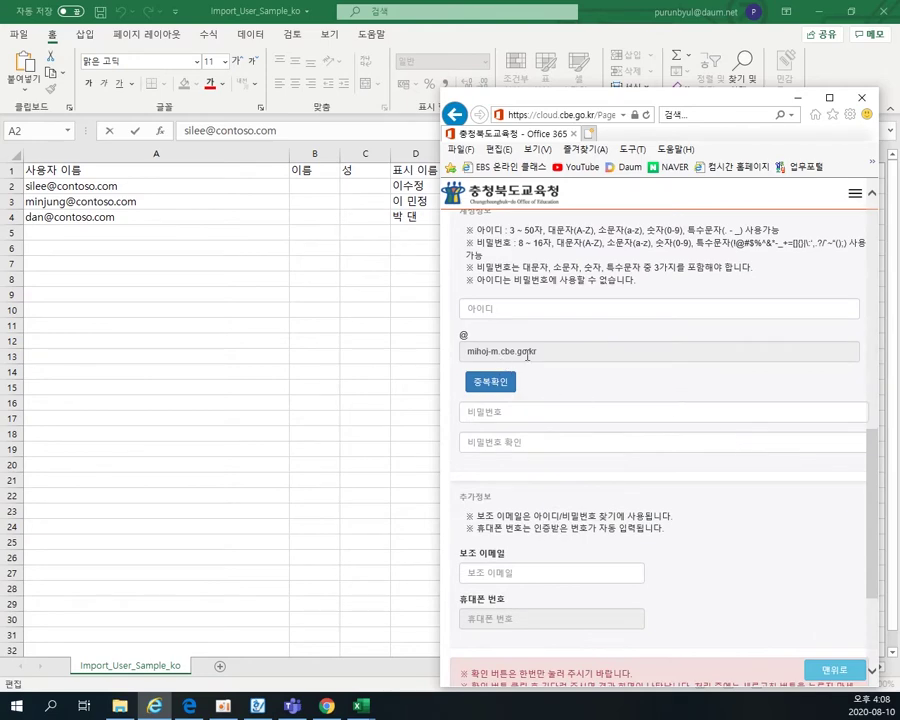
pyautogui.moveTo(556, 361); pyautogui.dragTo(467, 355)
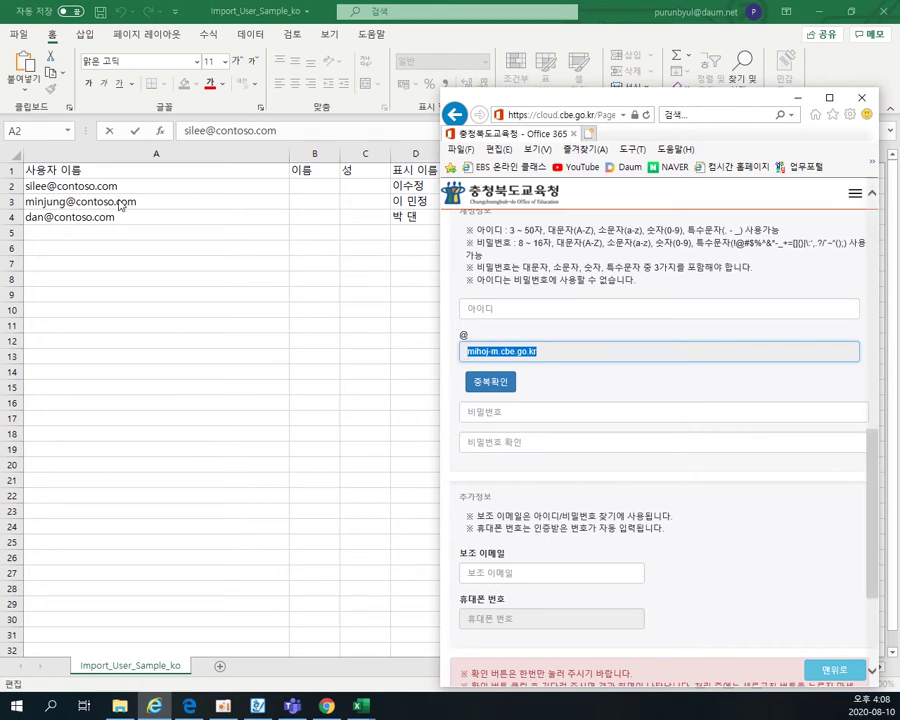
pyautogui.click(90, 187)
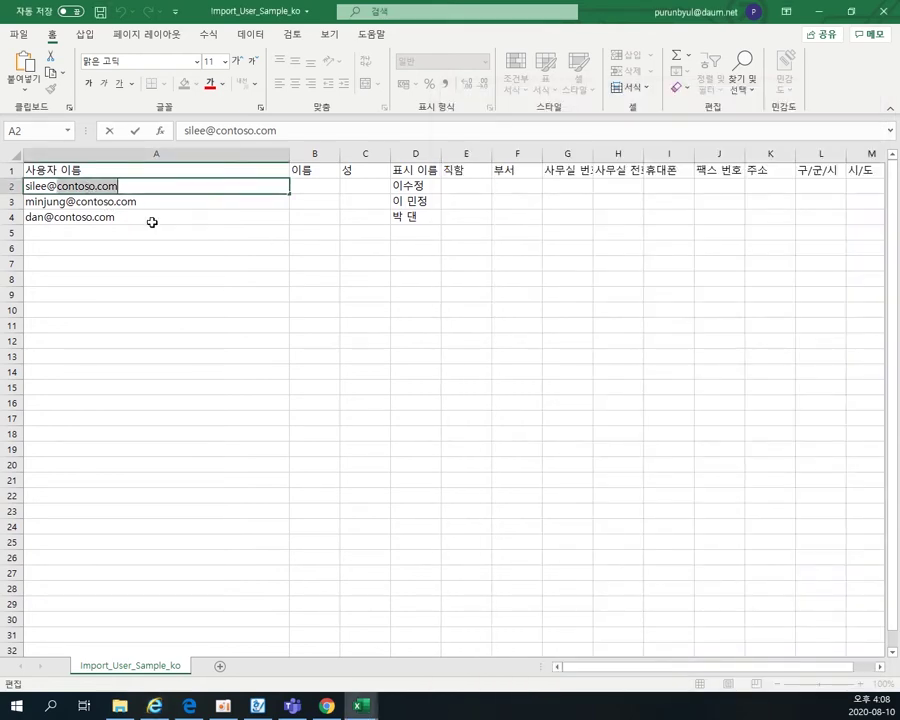
pyautogui.hotkey('ctrl', 'z')
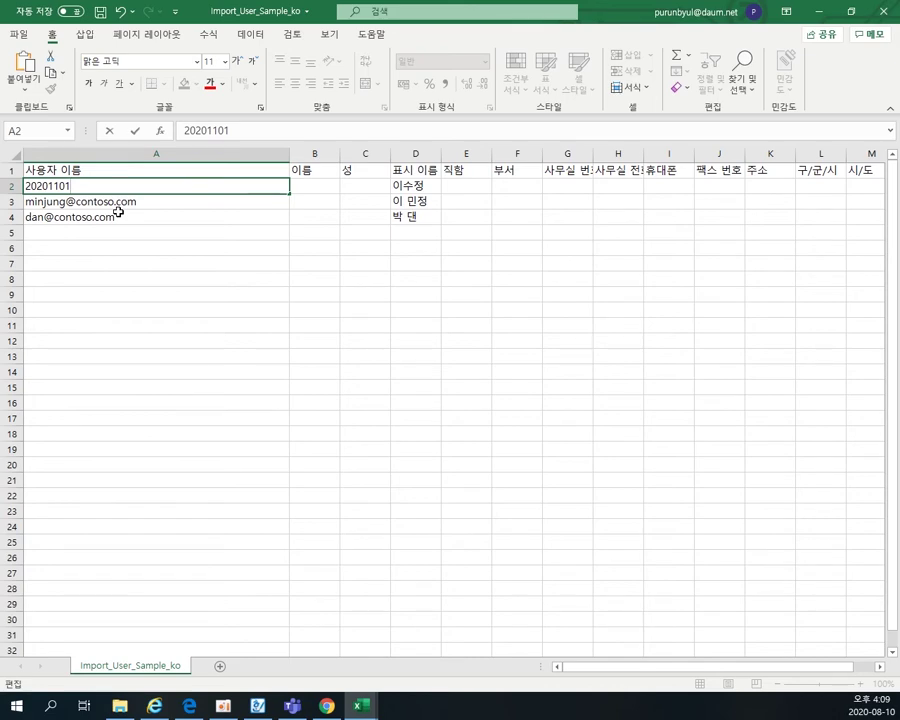
pyautogui.click(156, 708)
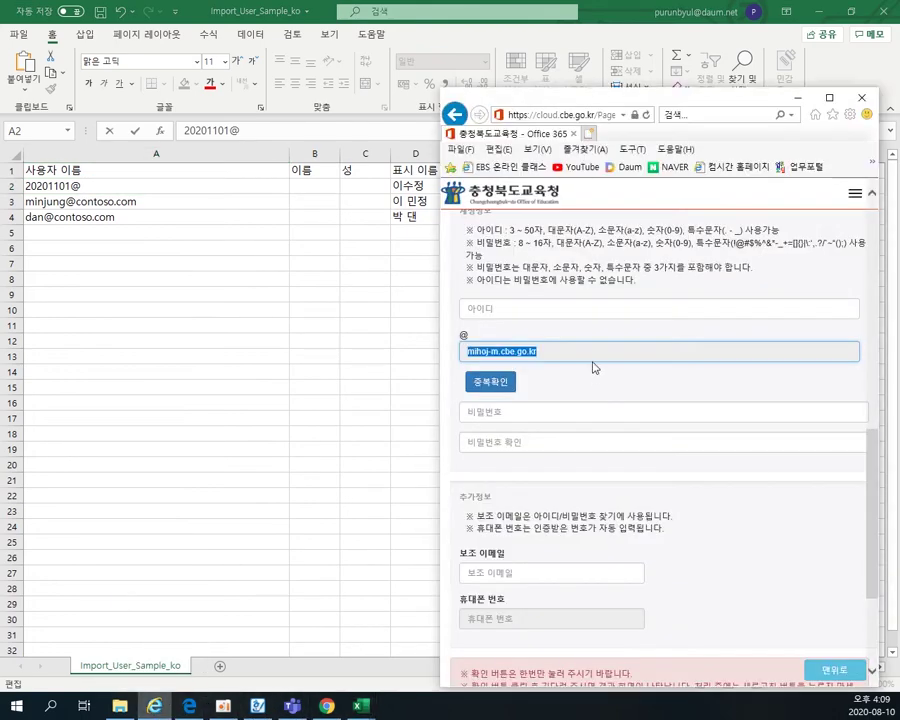
pyautogui.rightClick(514, 358)
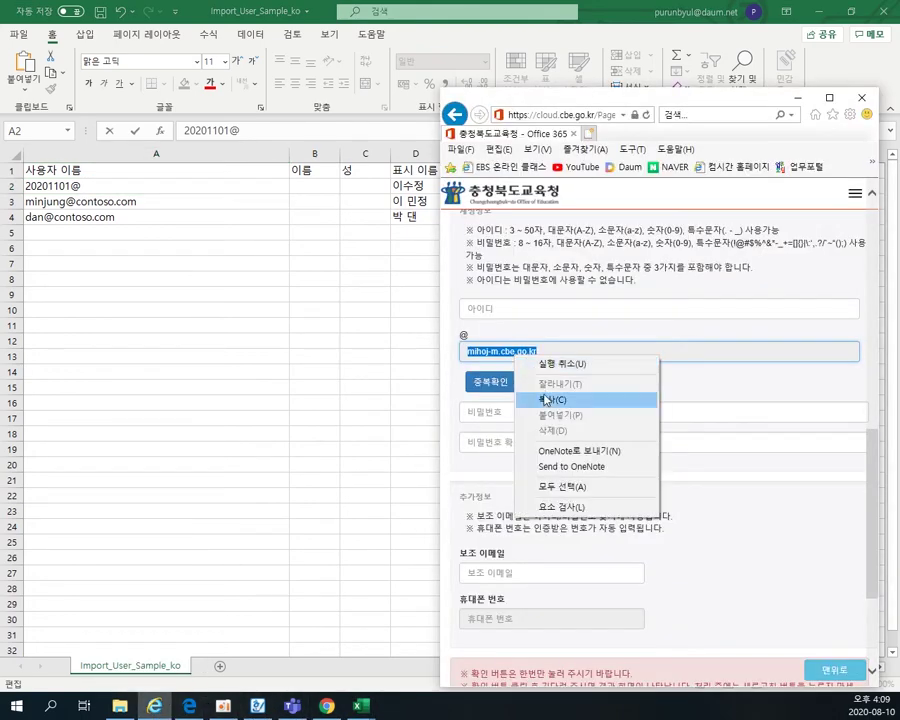
pyautogui.click(543, 396)
pyautogui.click(100, 185)
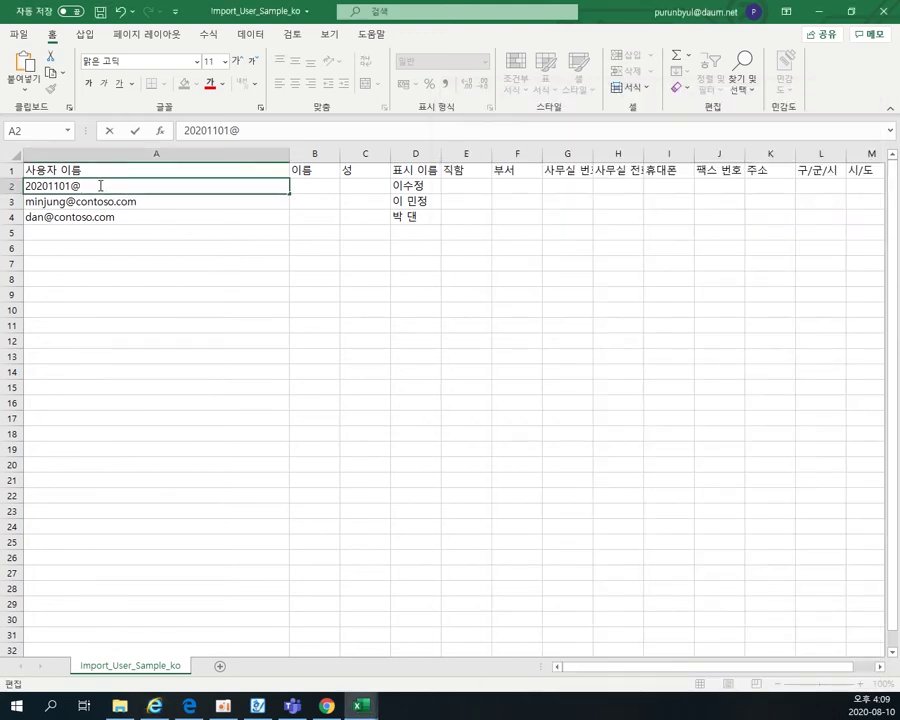
pyautogui.hotkey('ctrl', 'v')
# - Clear the leftover sample users in rows 3 to 7 and switch to the 2020 roster workbook
pyautogui.moveTo(129, 206); pyautogui.dragTo(422, 264)
pyautogui.press('Delete')
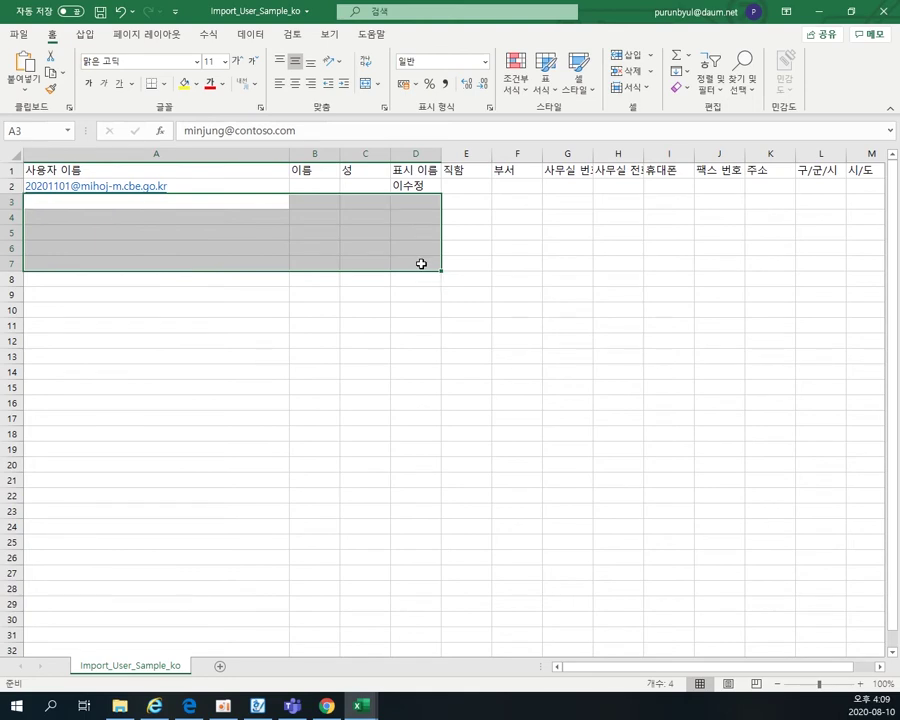
pyautogui.click(204, 185)
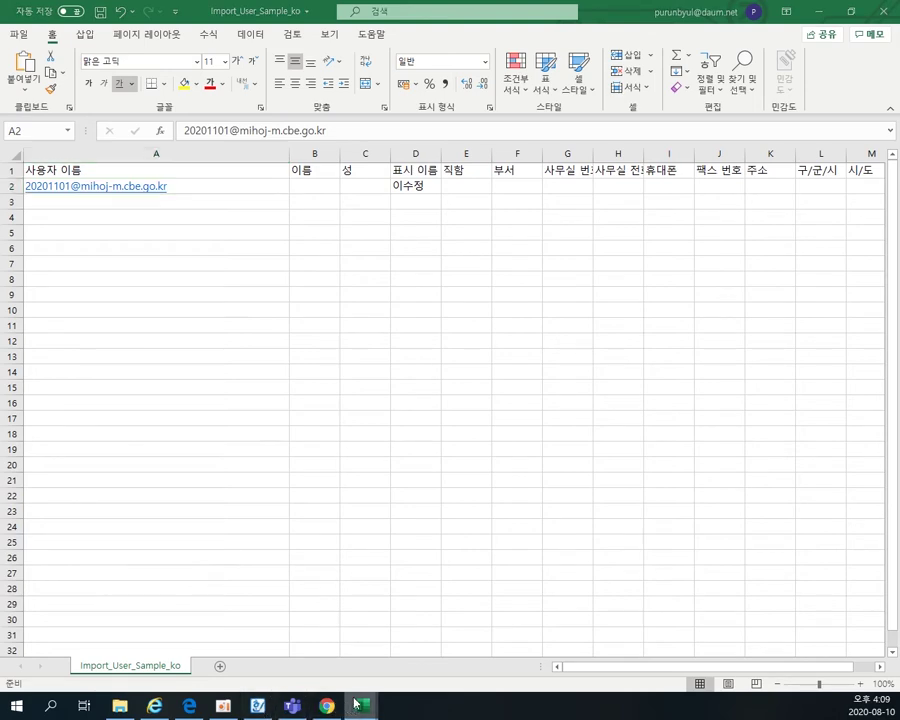
pyautogui.moveTo(362, 706)
pyautogui.click(393, 642)
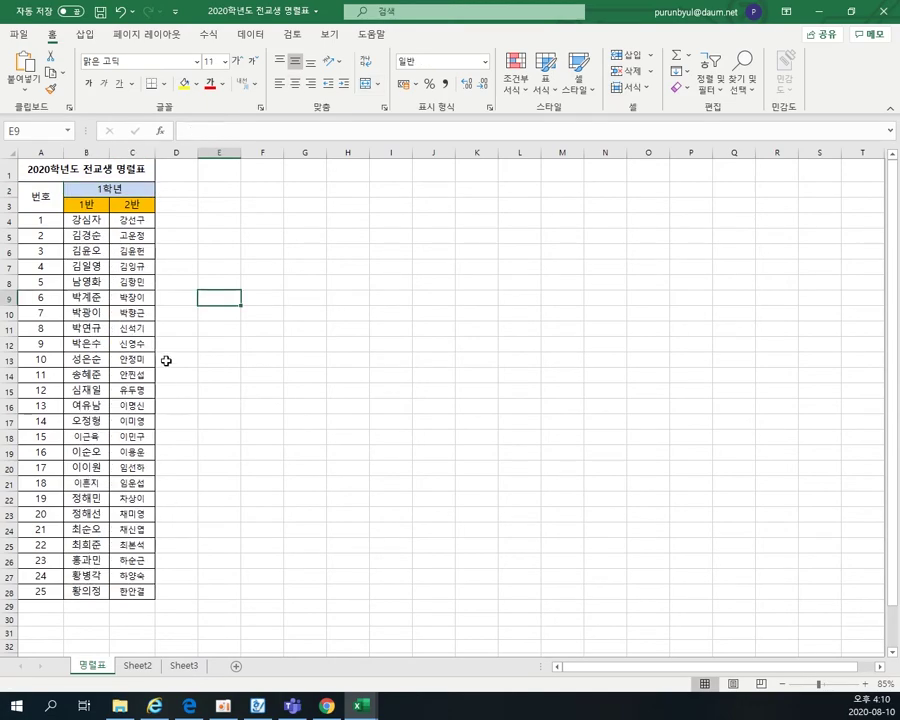
# - Copy the 25 1반 student names from the roster into column D as display names
pyautogui.click(372, 709)
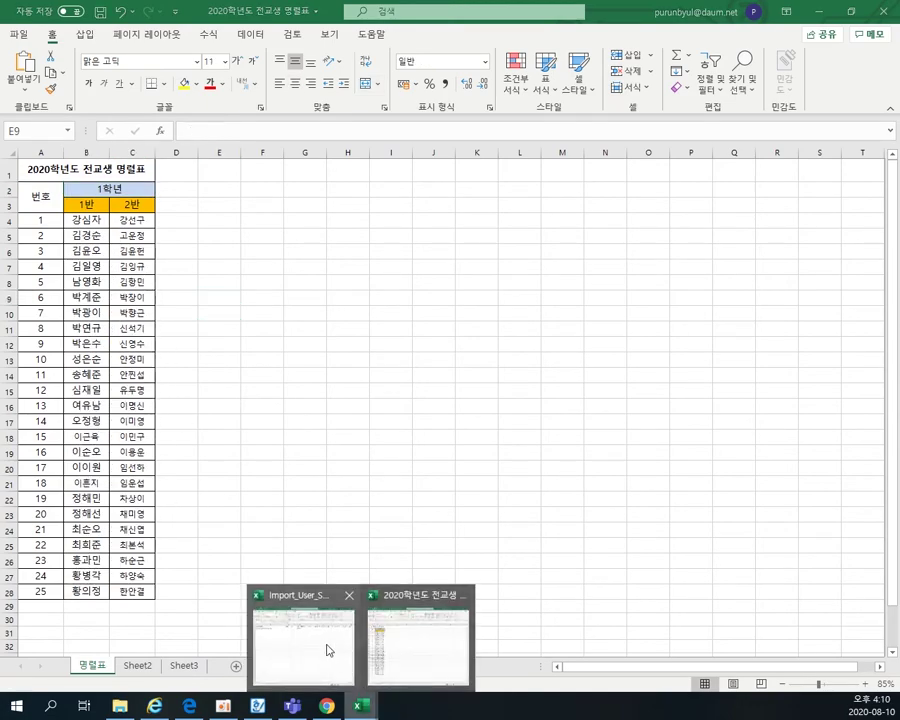
pyautogui.click(374, 631)
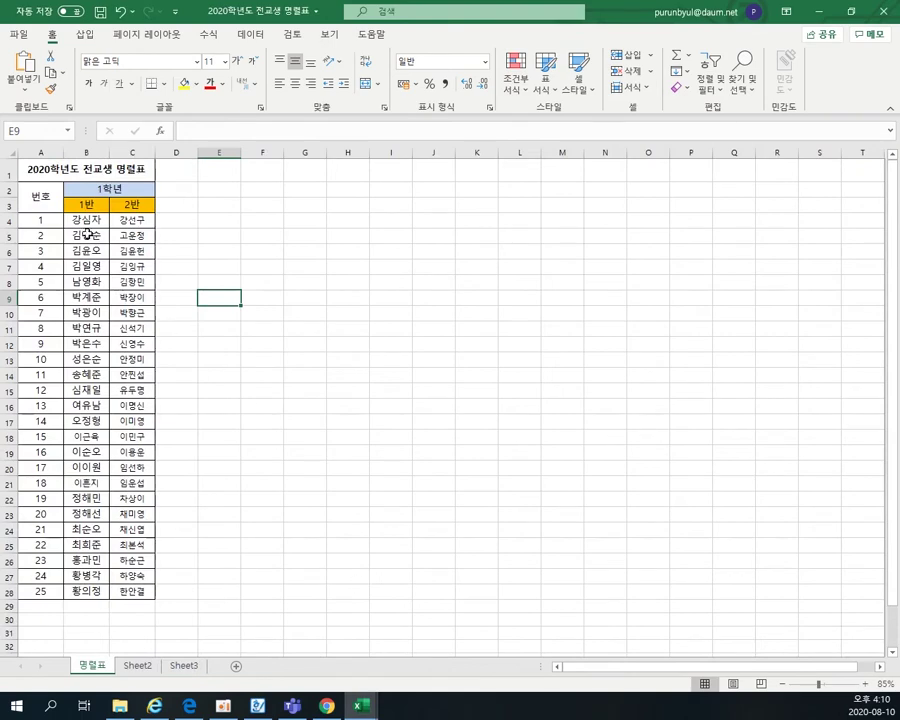
pyautogui.moveTo(84, 221); pyautogui.dragTo(97, 594)
pyautogui.hotkey('ctrl', 'c')
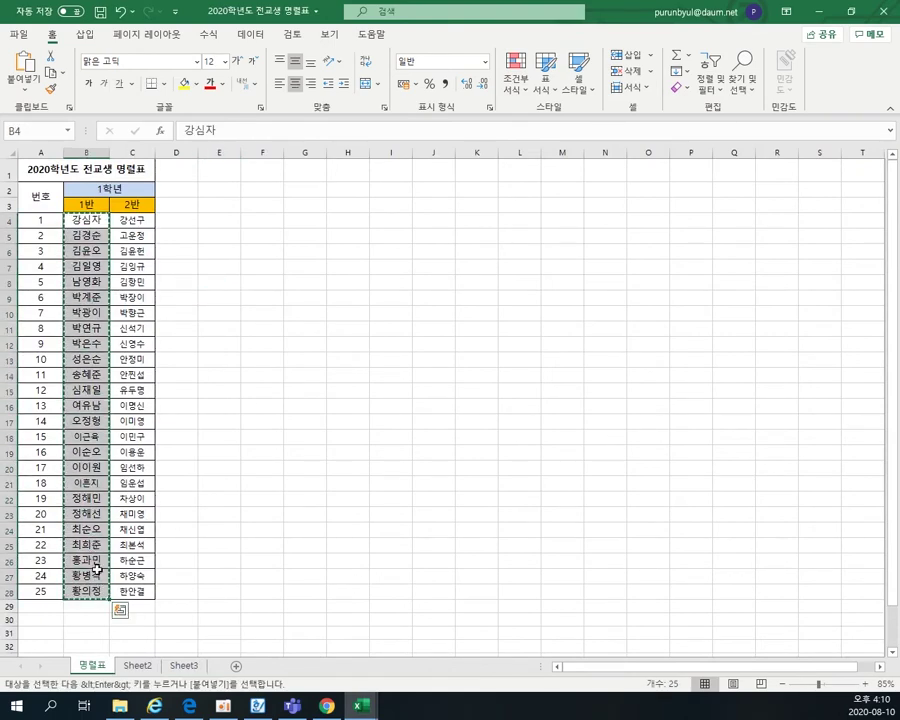
pyautogui.moveTo(360, 712)
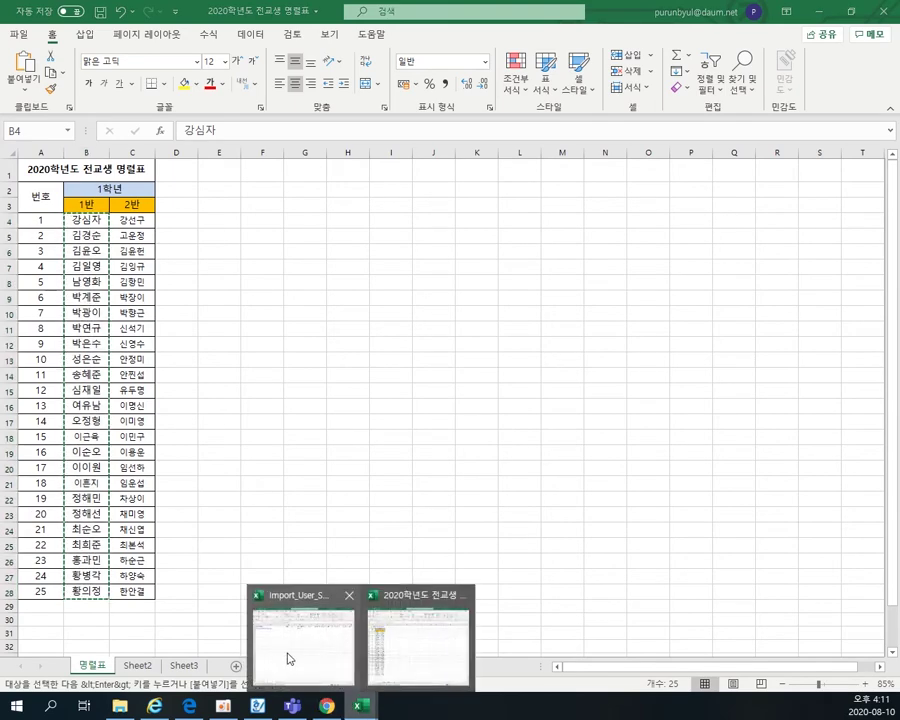
pyautogui.click(287, 655)
pyautogui.click(424, 188)
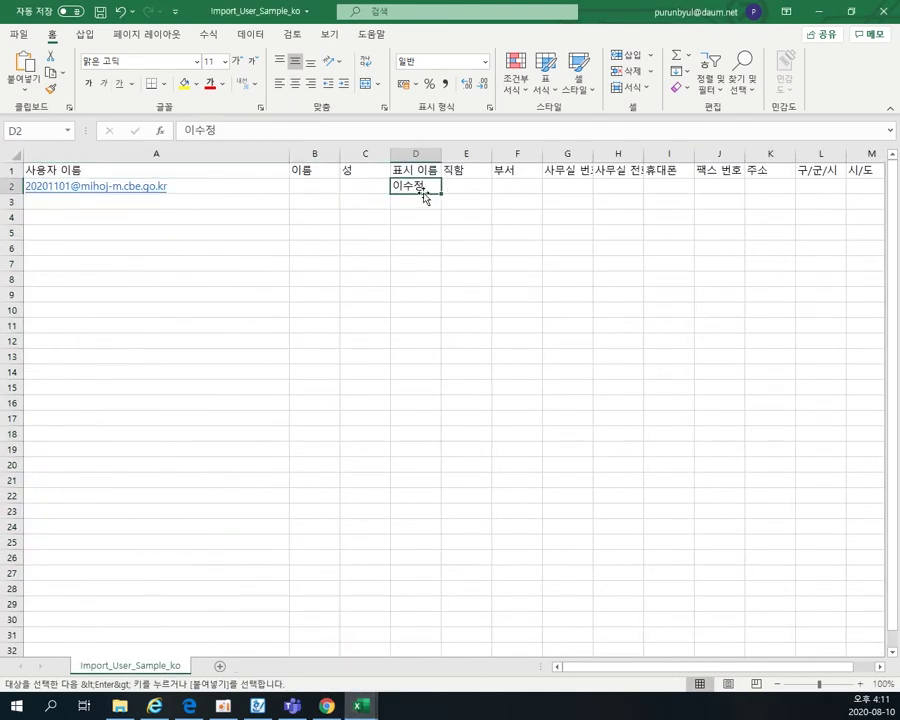
pyautogui.hotkey('ctrl', 'v')
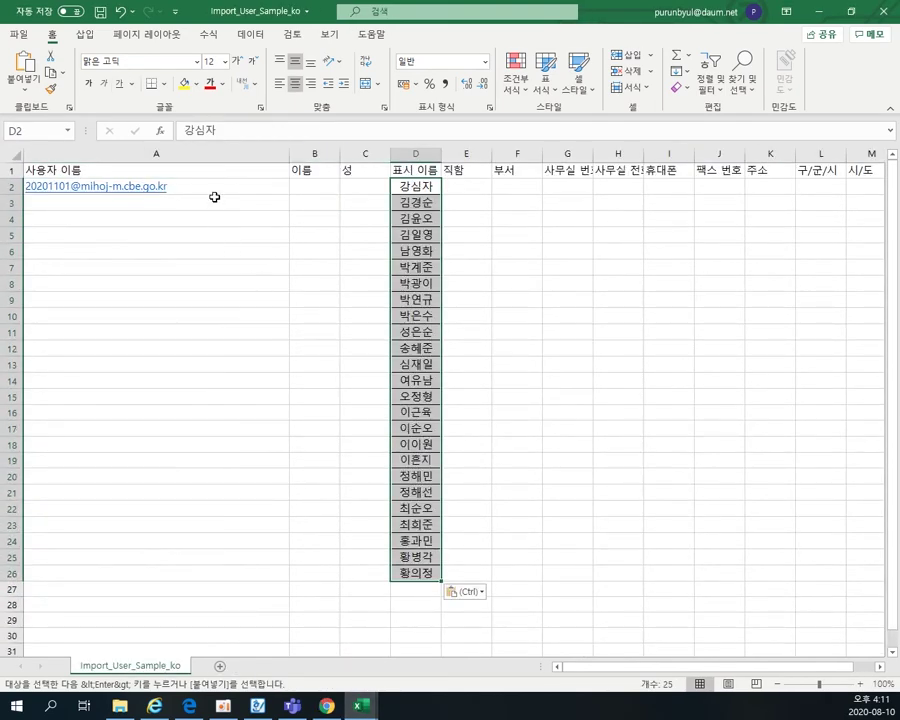
# - Fill sequential account addresses down column A to row 27, then return to the roster workbook
pyautogui.click(207, 188)
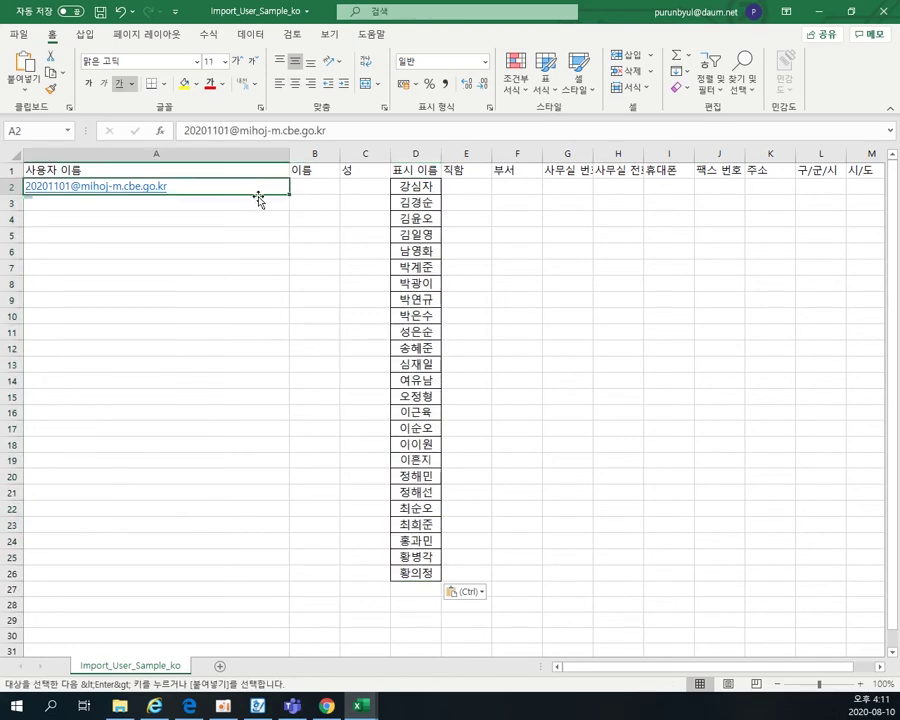
pyautogui.moveTo(291, 196); pyautogui.dragTo(288, 584)
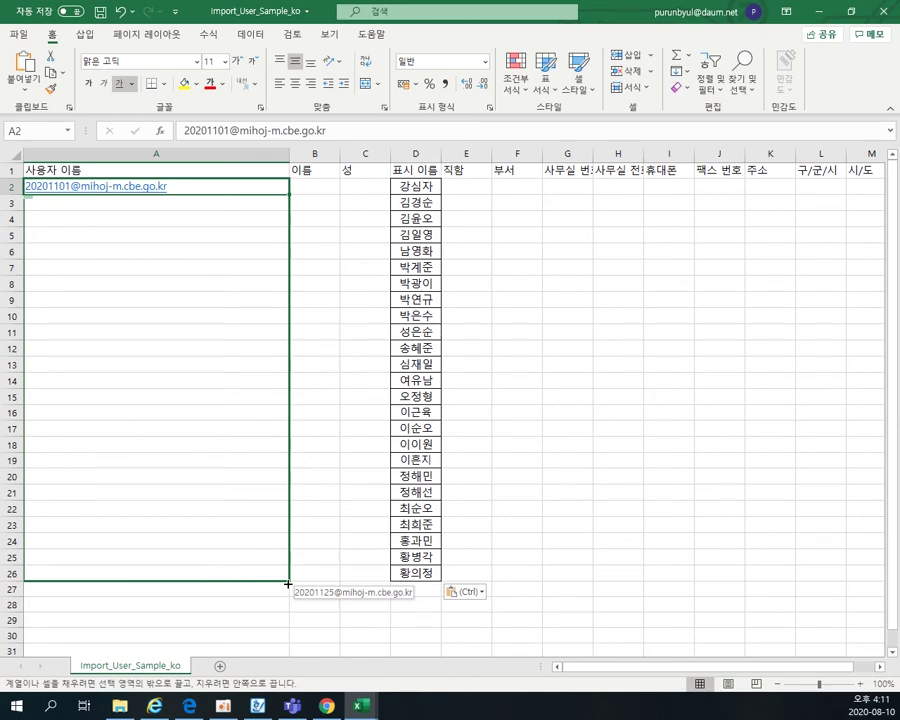
pyautogui.moveTo(288, 584); pyautogui.dragTo(290, 576)
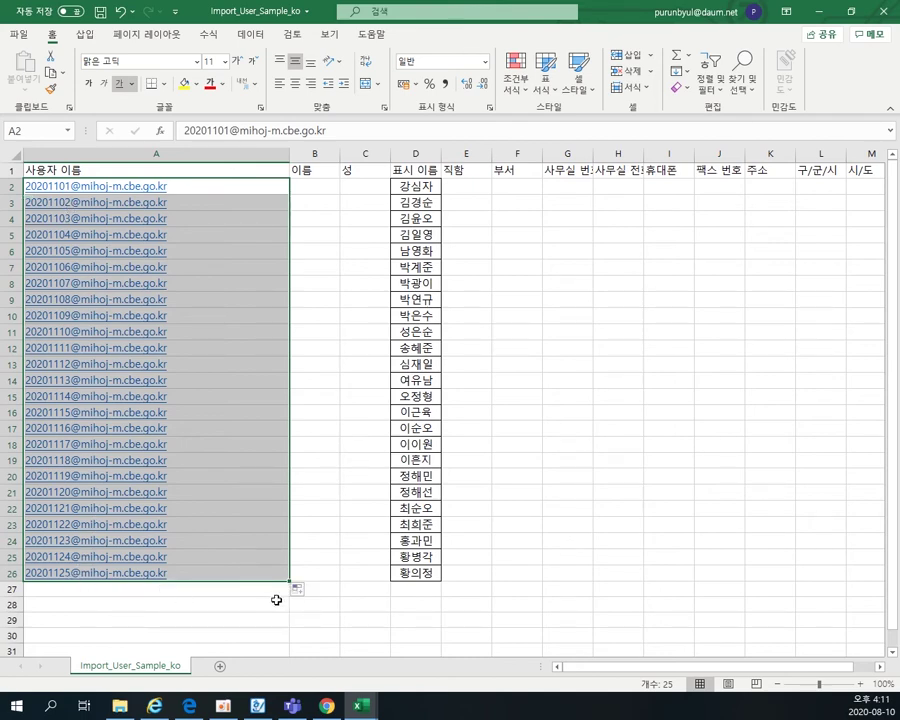
pyautogui.moveTo(290, 583); pyautogui.dragTo(292, 598)
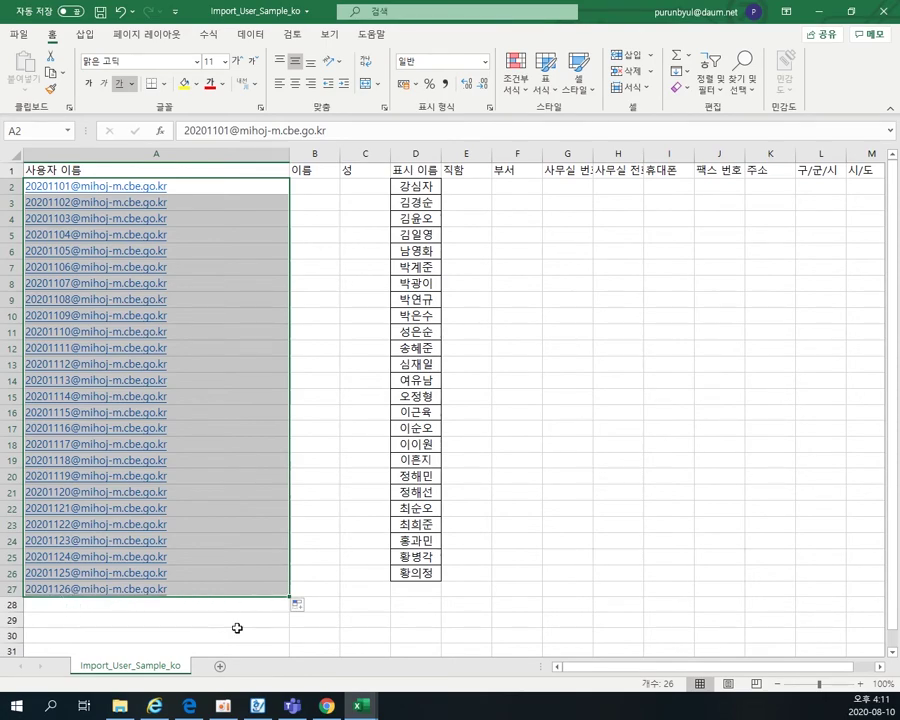
pyautogui.moveTo(360, 706)
pyautogui.click(402, 639)
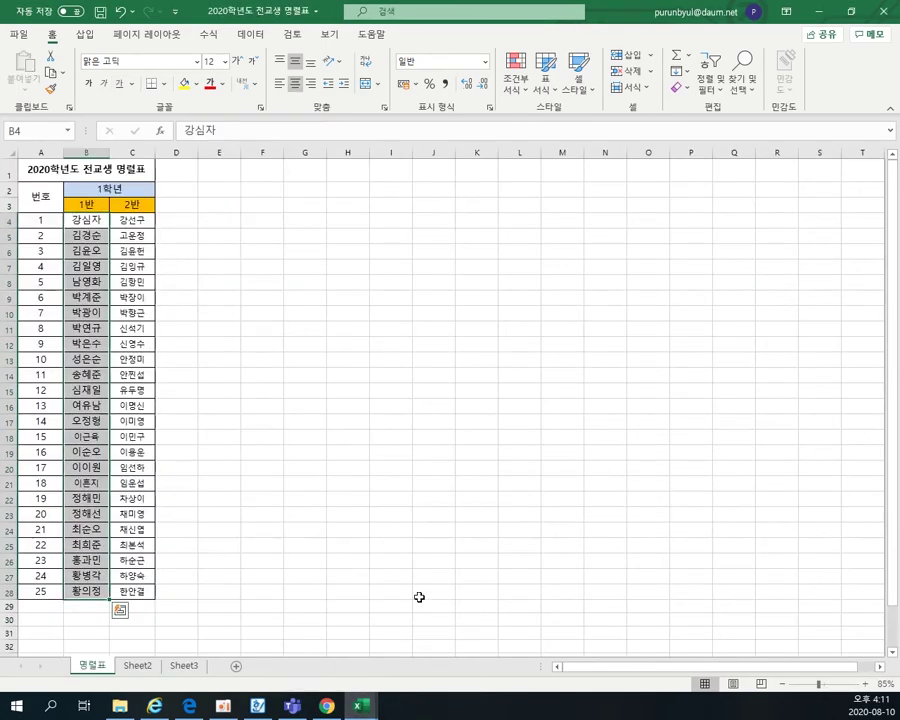
# - Copy the 2반 student names from the roster and paste them at D27 in Import_User_Sample_ko
pyautogui.moveTo(118, 220); pyautogui.dragTo(146, 576)
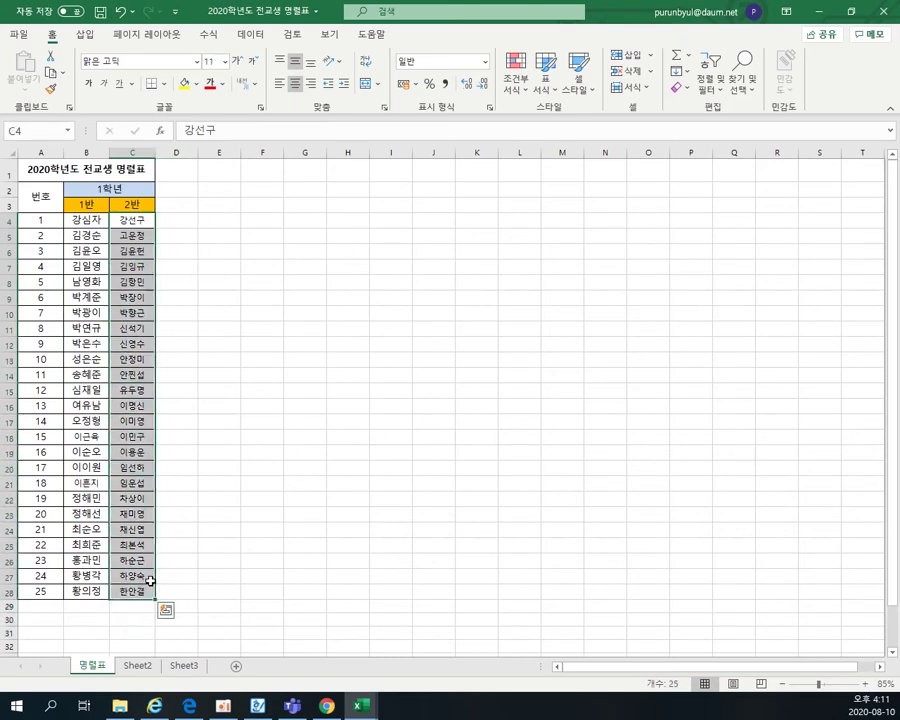
pyautogui.hotkey('ctrl', 'c')
pyautogui.moveTo(362, 706)
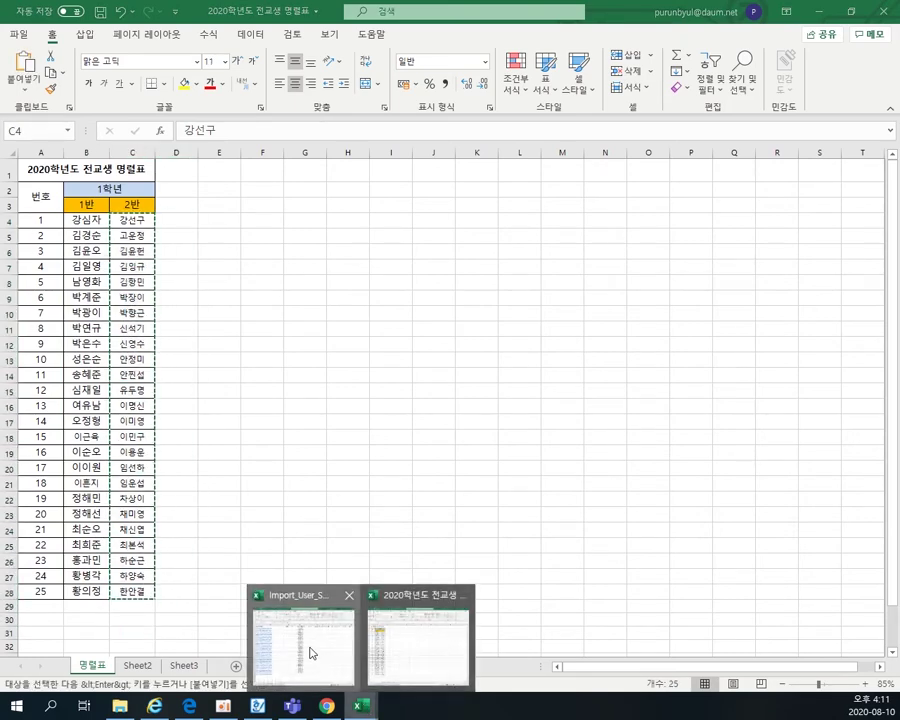
pyautogui.click(300, 639)
pyautogui.click(425, 595)
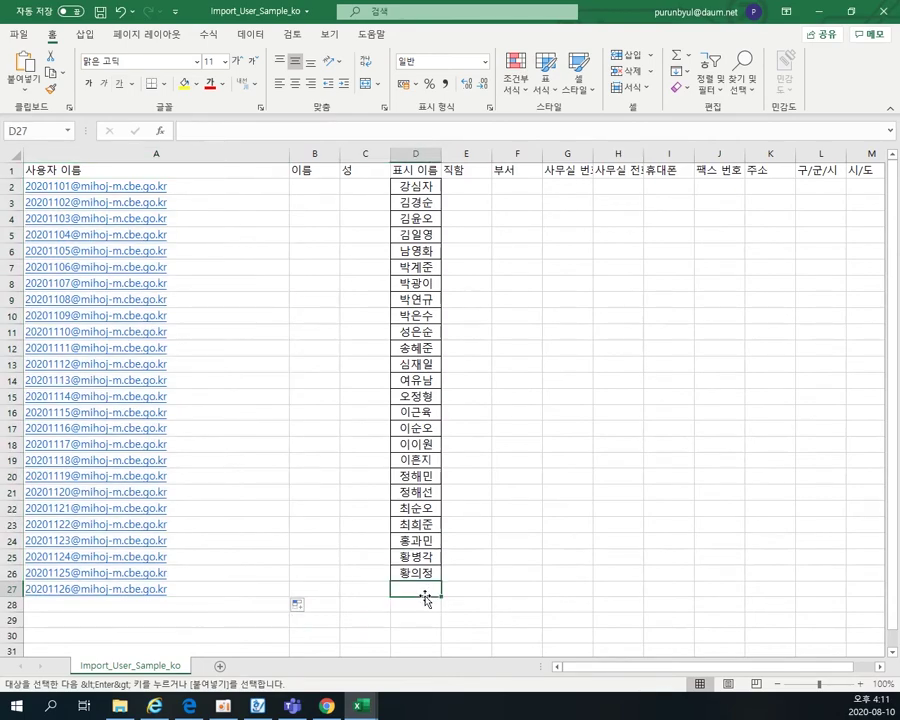
pyautogui.hotkey('ctrl', 'v')
# - Change A27's address number to 201 and fill the class-2 address series down to A51
pyautogui.scroll(-1, 179, 563)
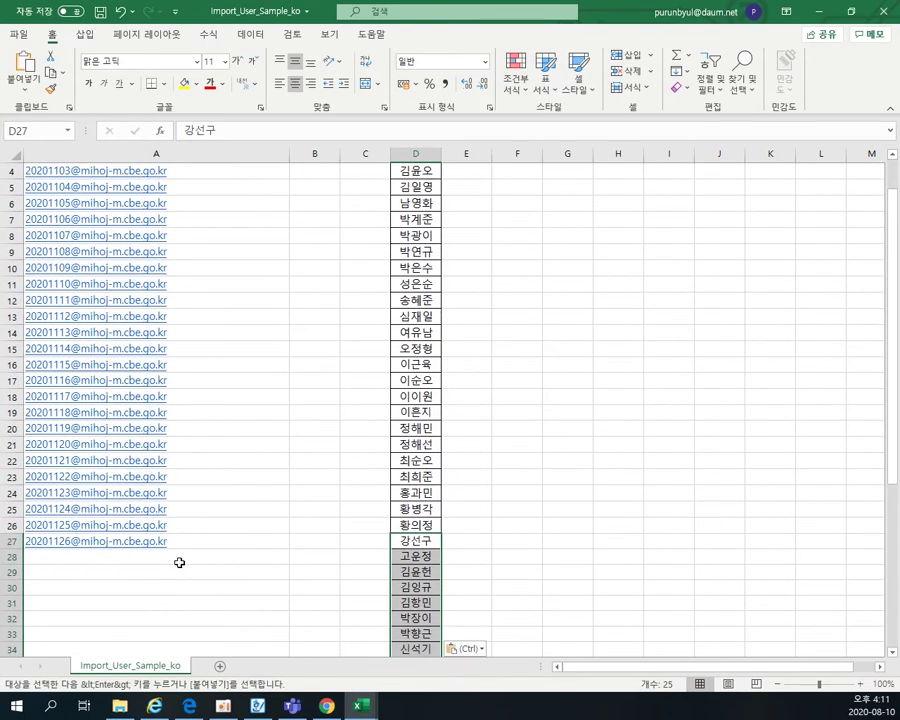
pyautogui.click(185, 545)
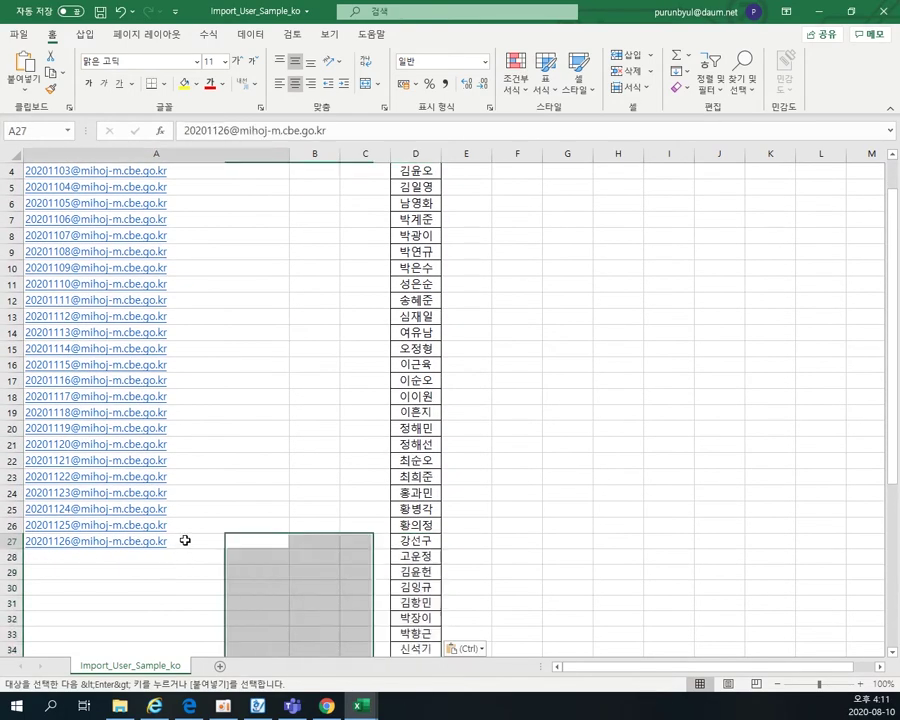
pyautogui.doubleClick(59, 543)
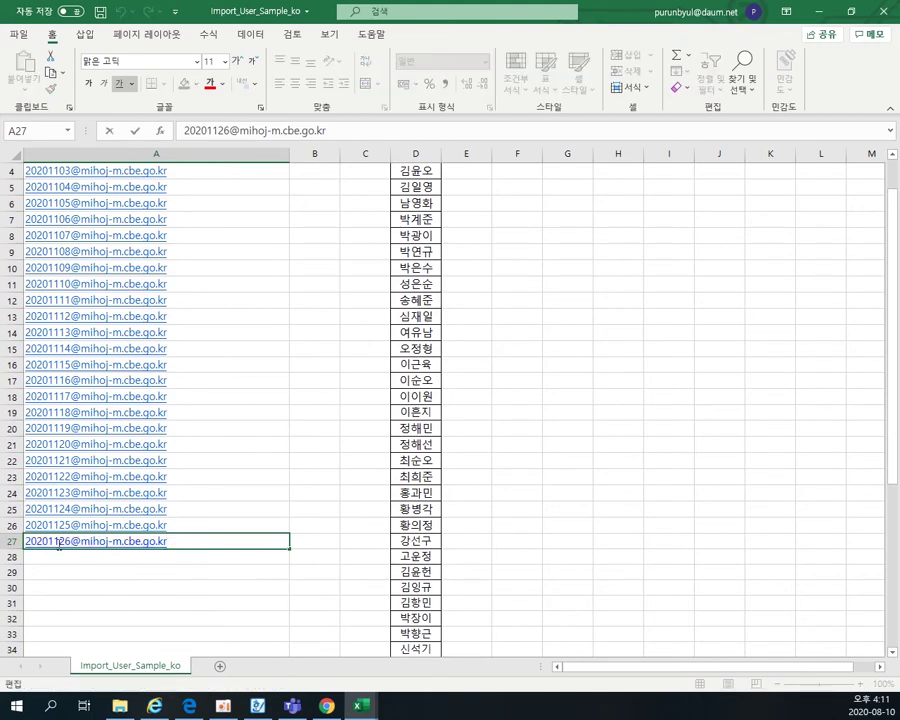
pyautogui.press('BackSpace')
pyautogui.press('BackSpace')
pyautogui.press('BackSpace')
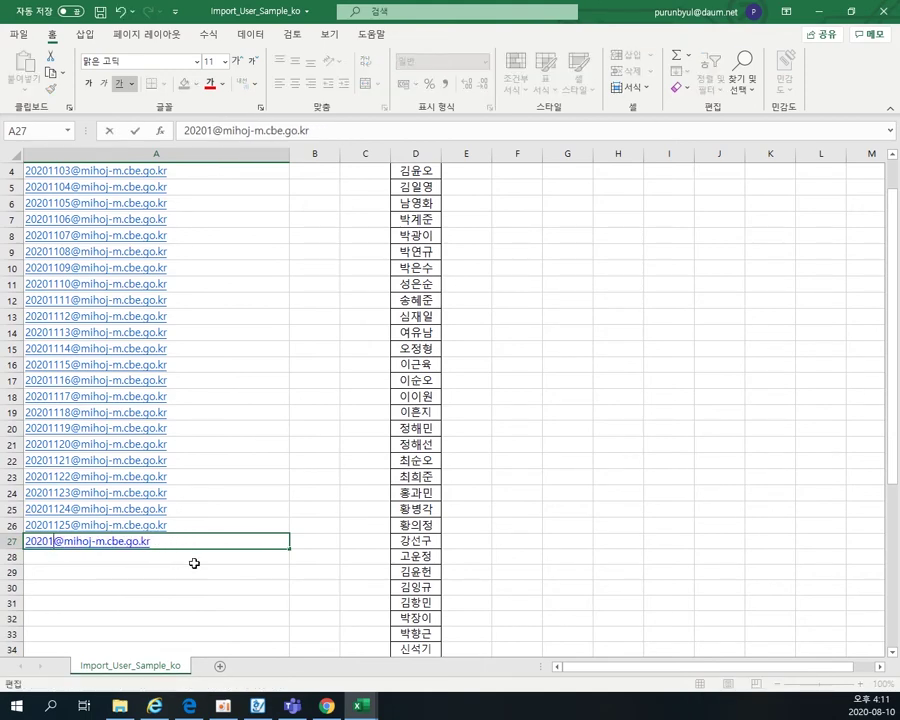
pyautogui.write('201')
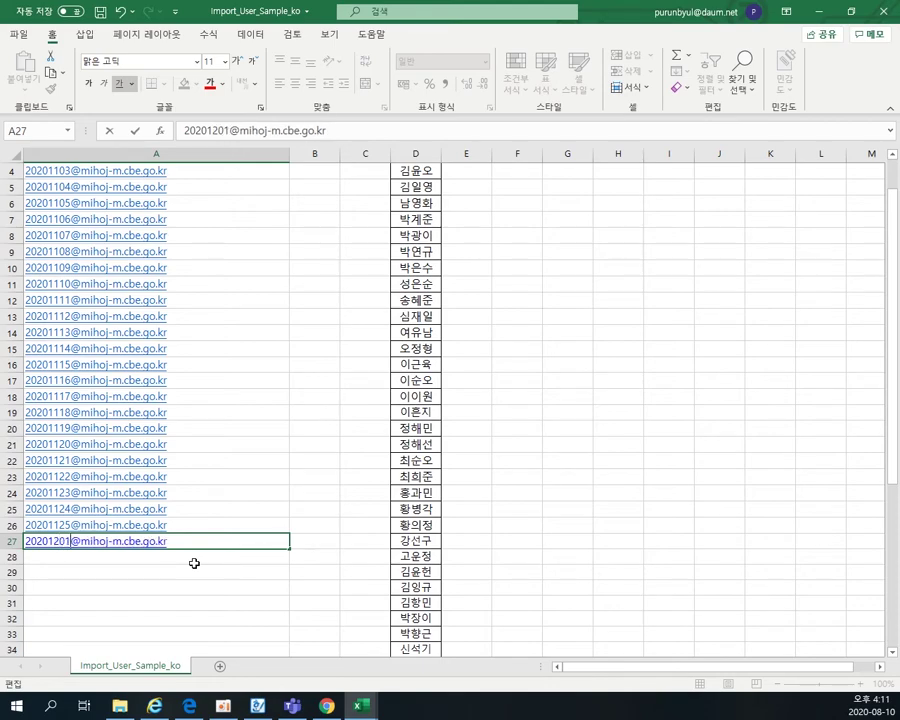
pyautogui.scroll(-6, 194, 563)
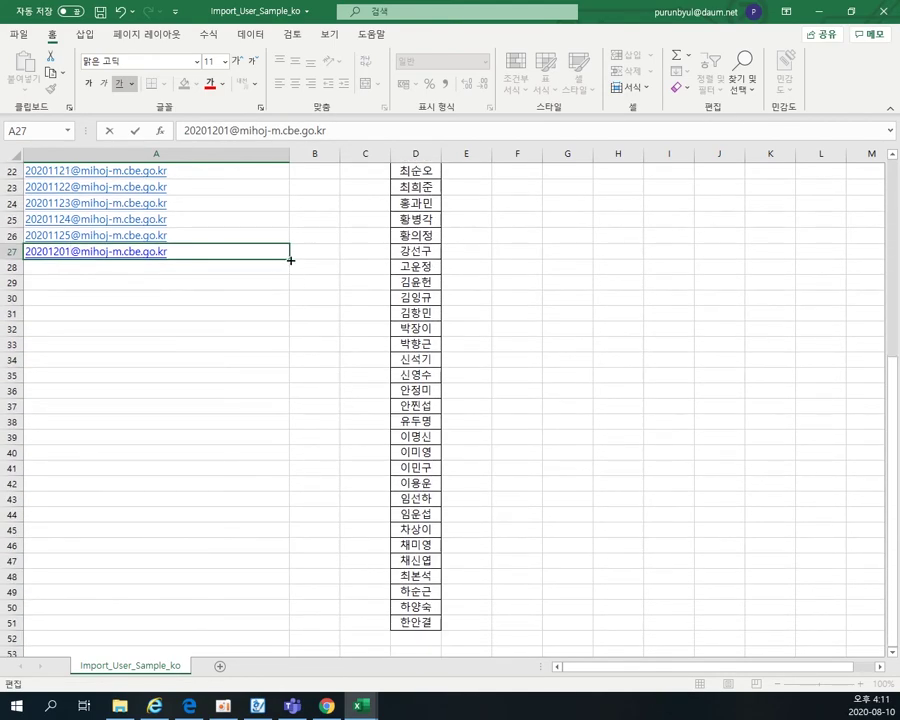
pyautogui.moveTo(291, 260); pyautogui.dragTo(280, 625)
pyautogui.click(452, 631)
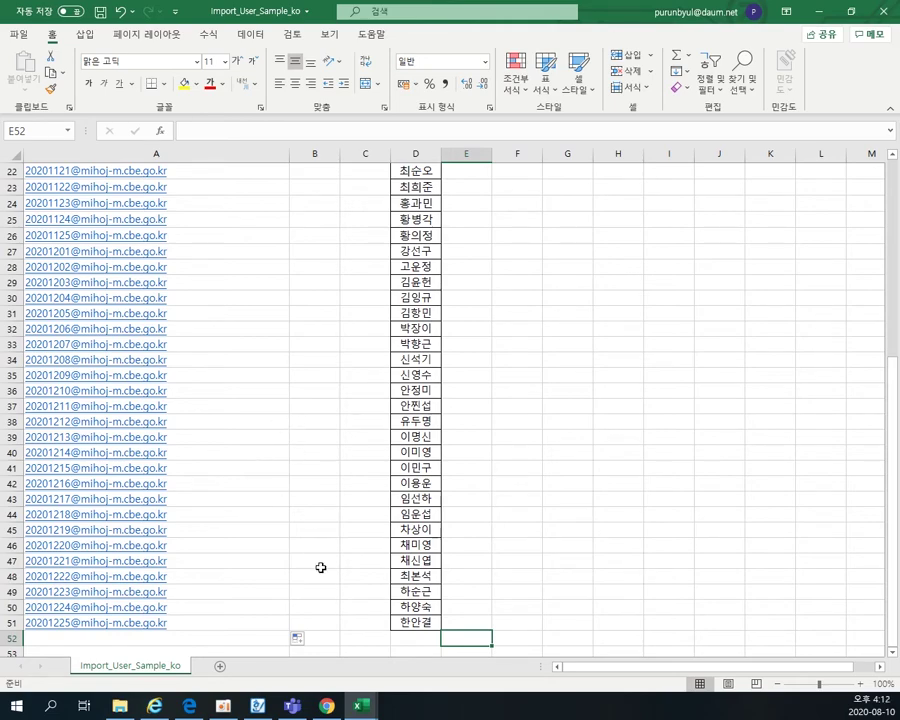
# - Return to the import workbook and select the optional header columns from 시/도 to 부서
pyautogui.click(327, 706)
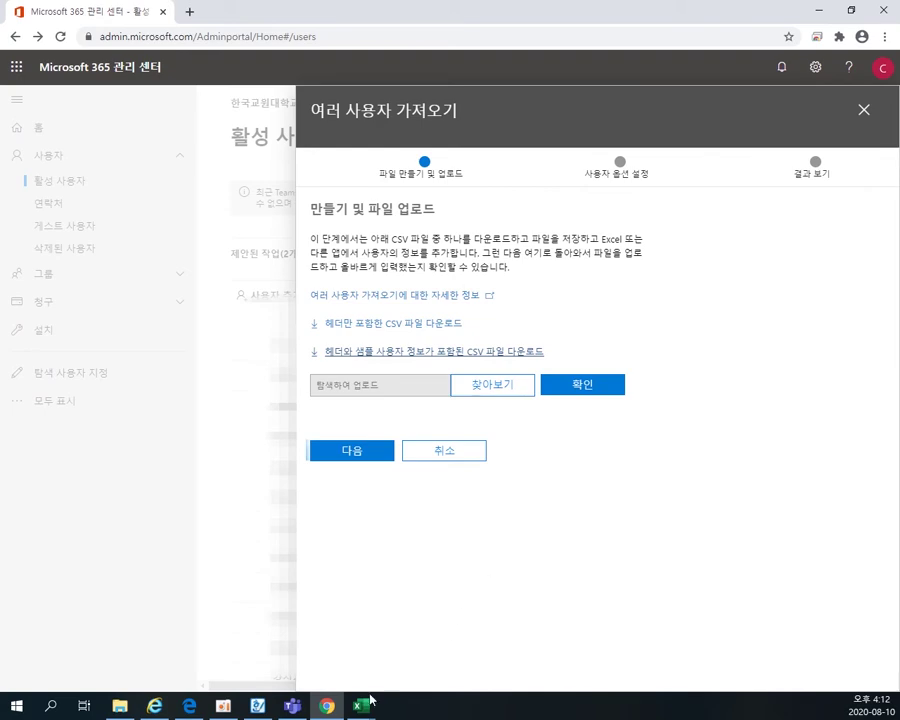
pyautogui.moveTo(361, 704)
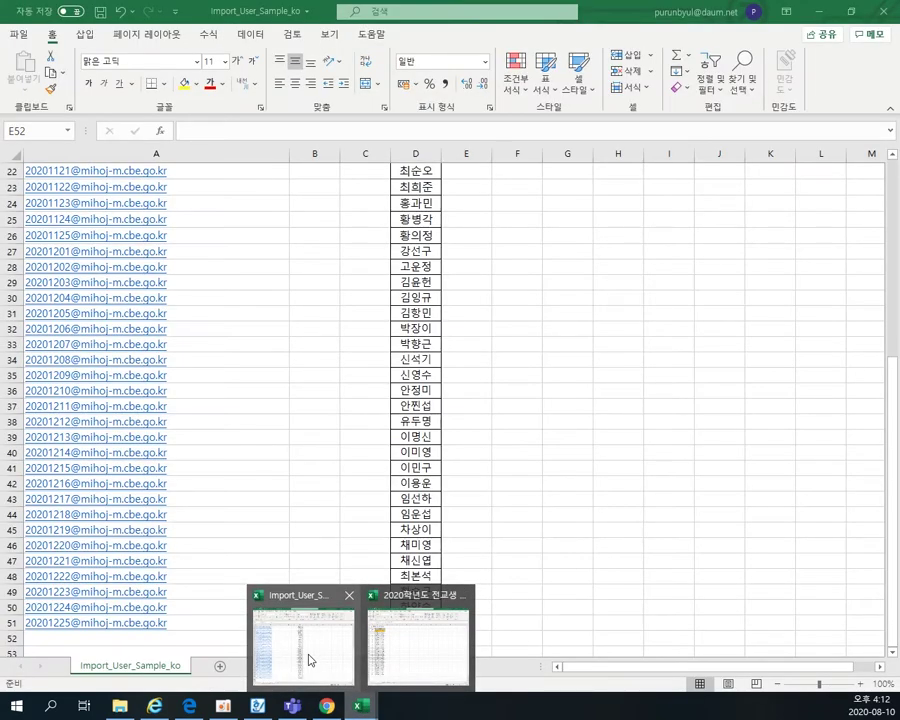
pyautogui.click(306, 652)
pyautogui.scroll(10, 394, 406)
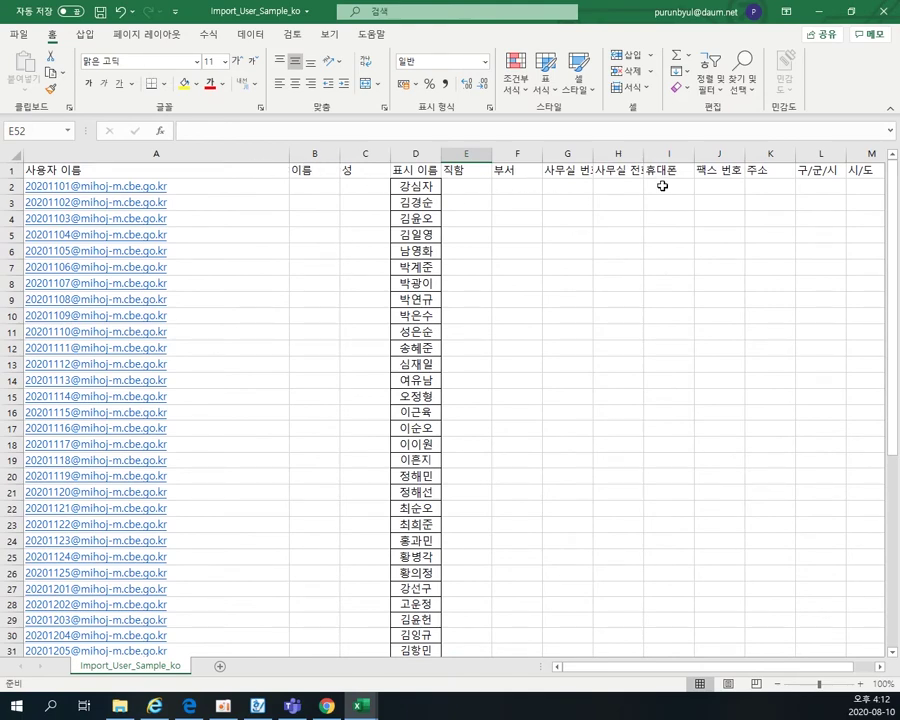
pyautogui.click(865, 171)
pyautogui.moveTo(865, 171); pyautogui.dragTo(465, 170)
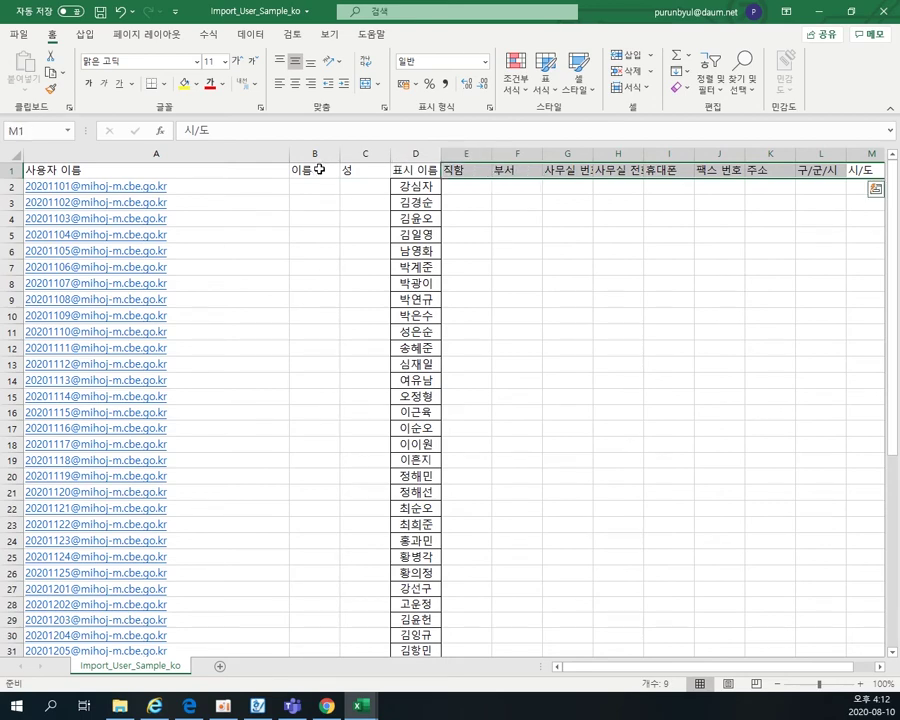
pyautogui.click(524, 171)
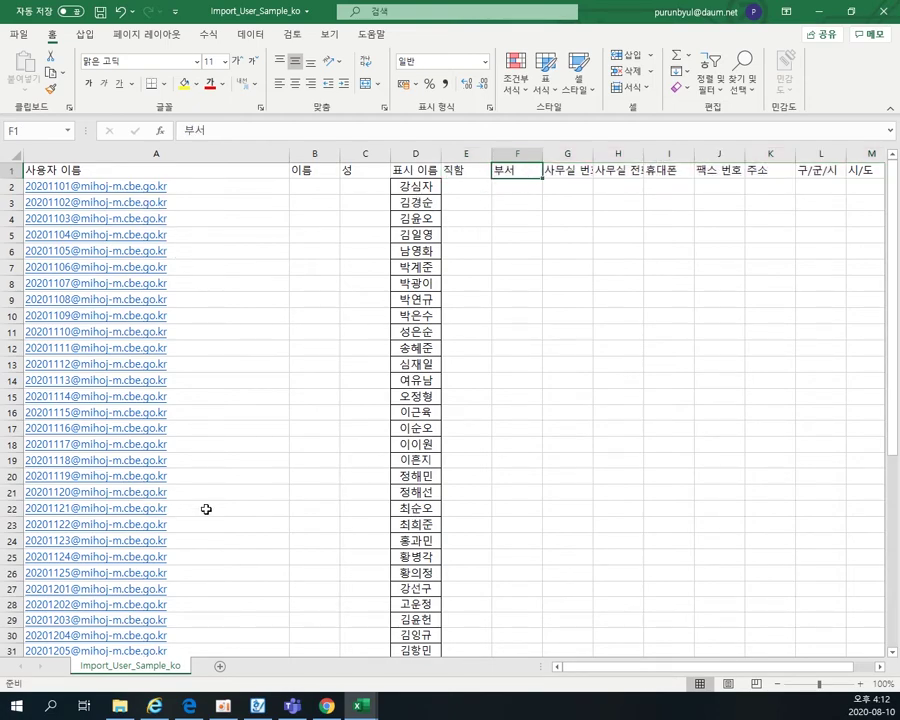
# - Check the 이름, 성 and 표시 이름 columns and try a 1101 prefix on D2's display name
pyautogui.click(311, 186)
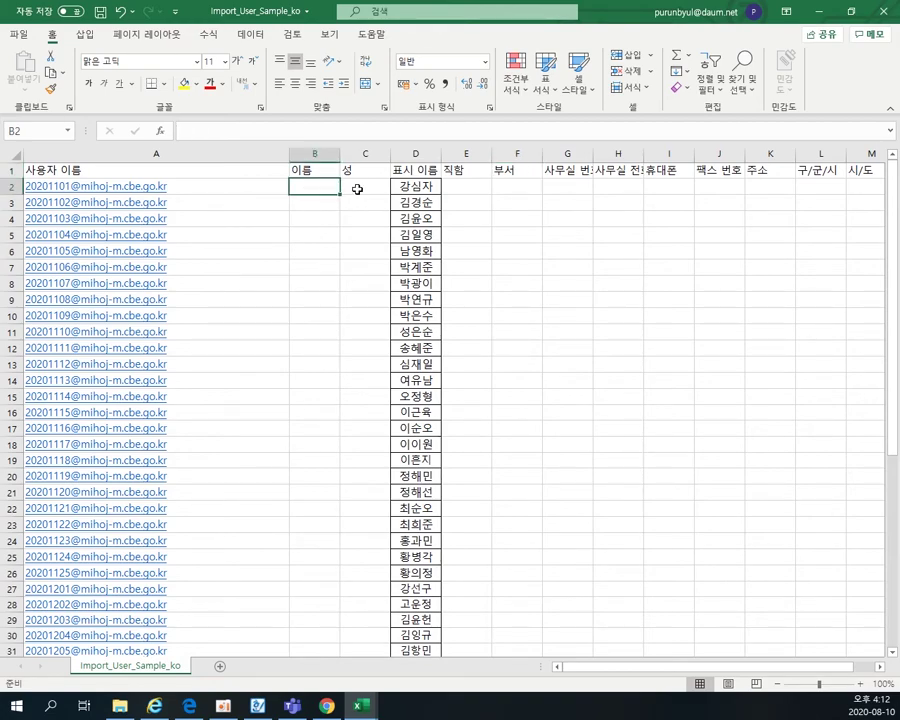
pyautogui.click(352, 186)
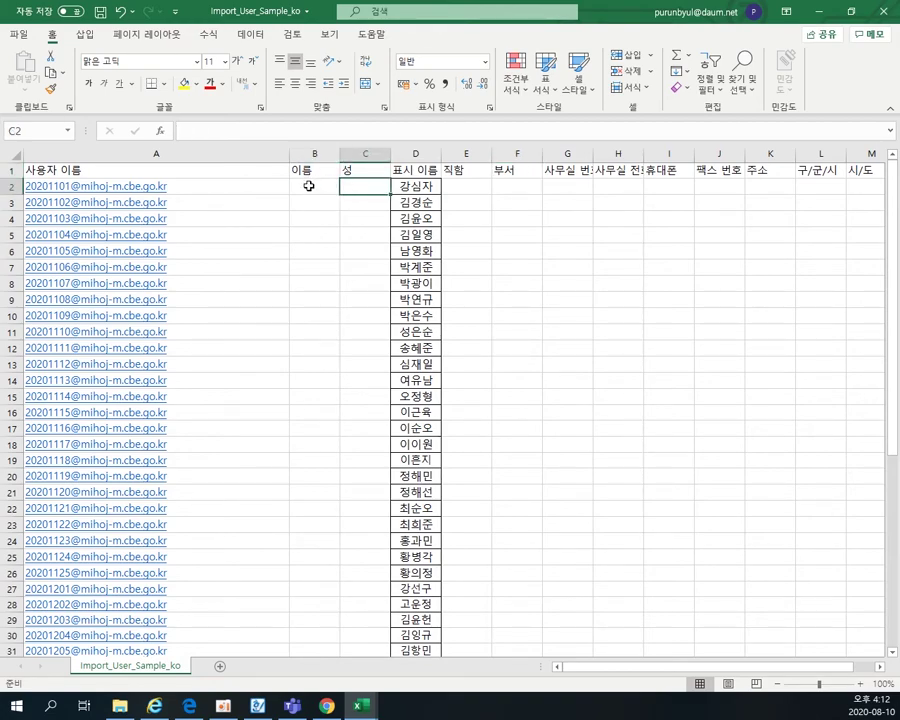
pyautogui.press('Right')
pyautogui.press('F2')
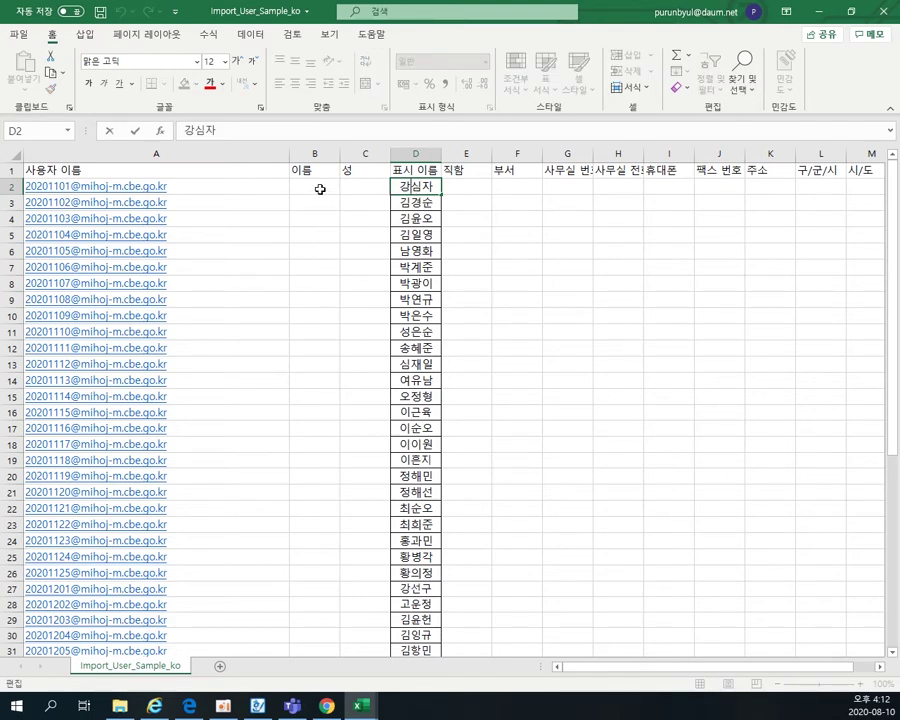
pyautogui.click(411, 171)
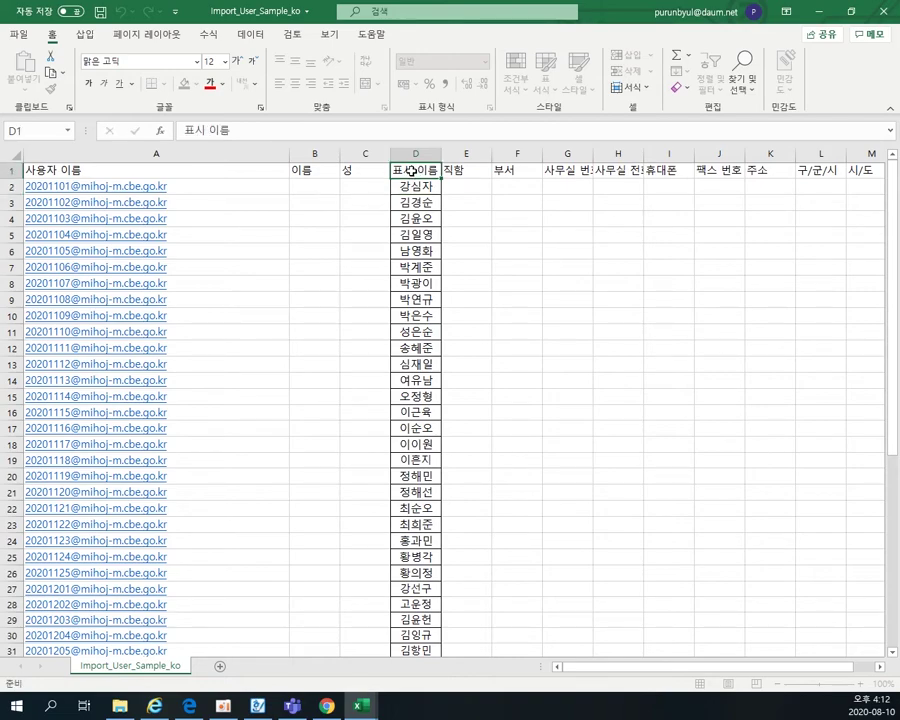
pyautogui.click(221, 171)
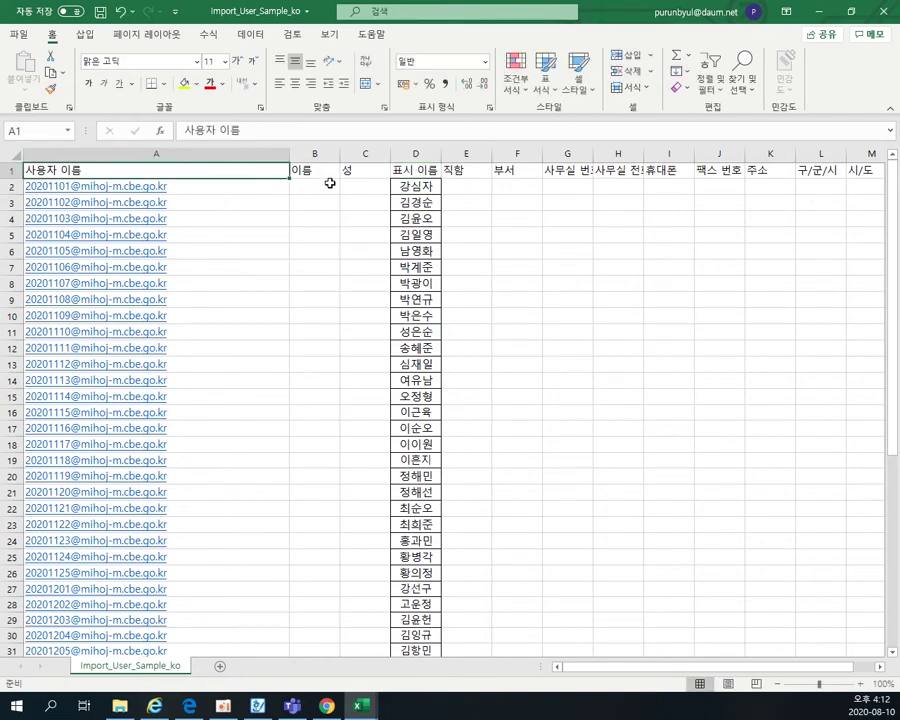
pyautogui.moveTo(327, 175); pyautogui.dragTo(354, 179)
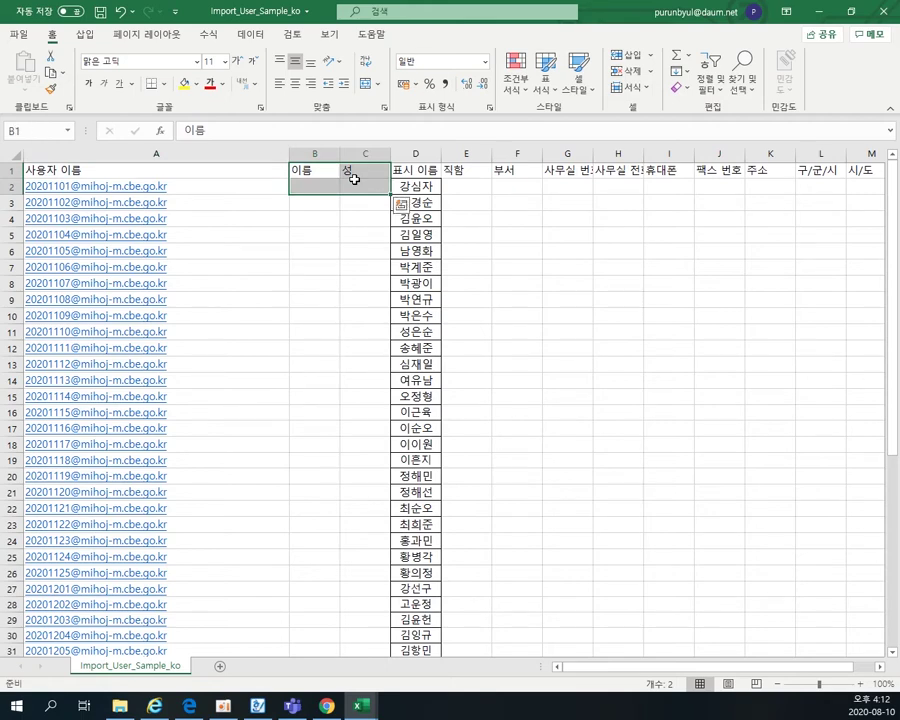
pyautogui.doubleClick(404, 186)
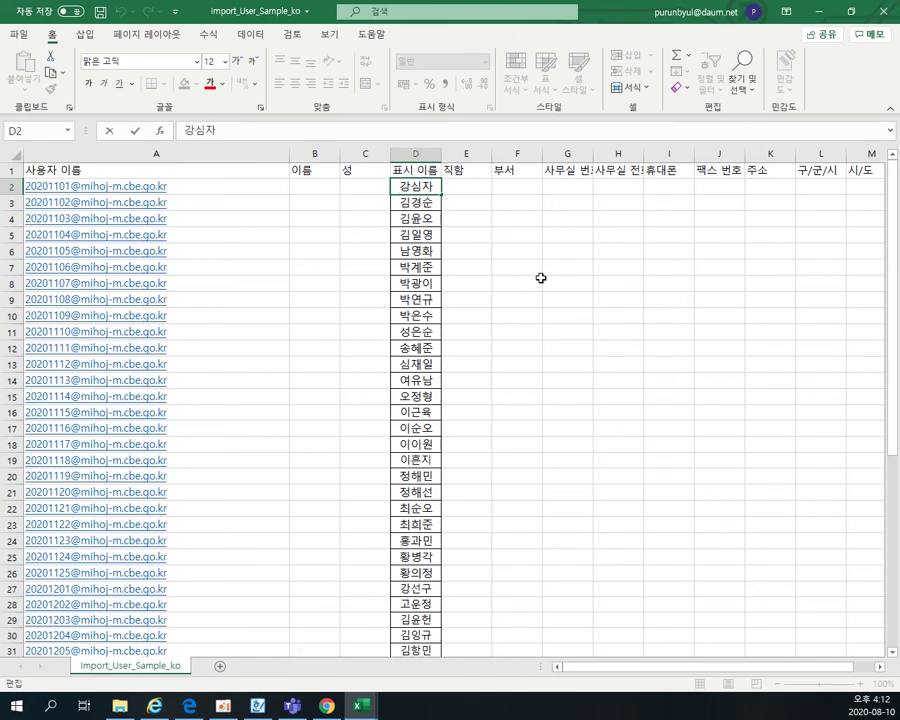
pyautogui.write('1101')
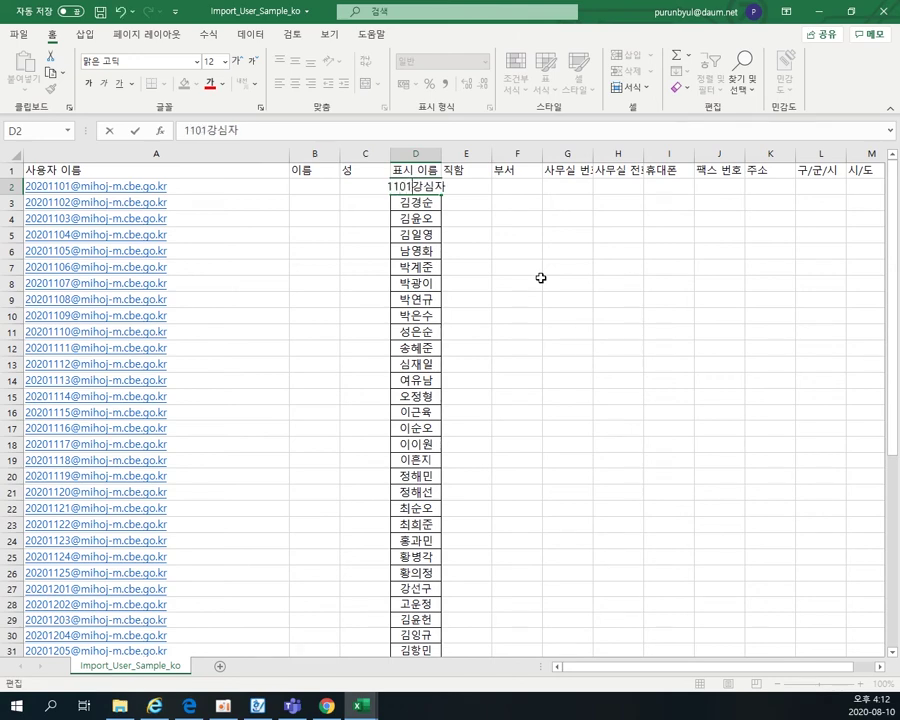
pyautogui.click(506, 297)
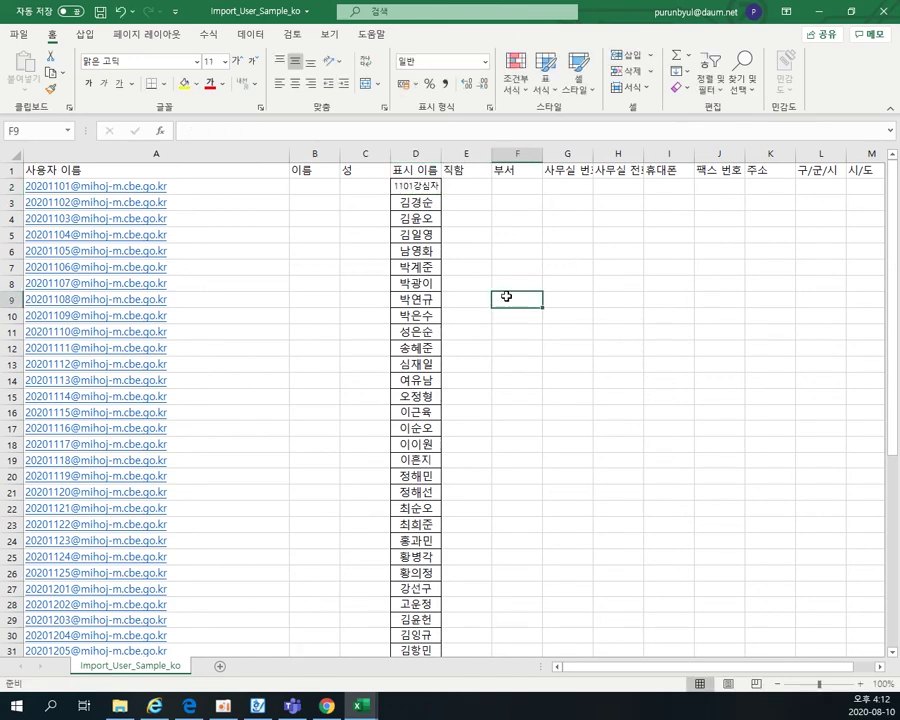
pyautogui.click(424, 187)
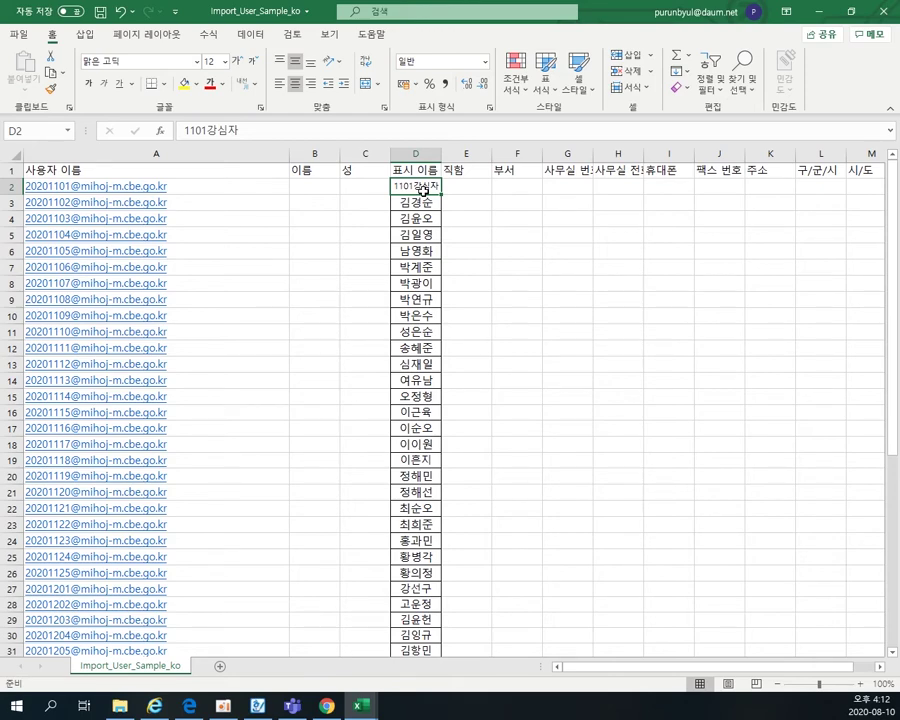
# - Delete the number prefixes from D3 and D2 so the display names hold only names
pyautogui.doubleClick(398, 203)
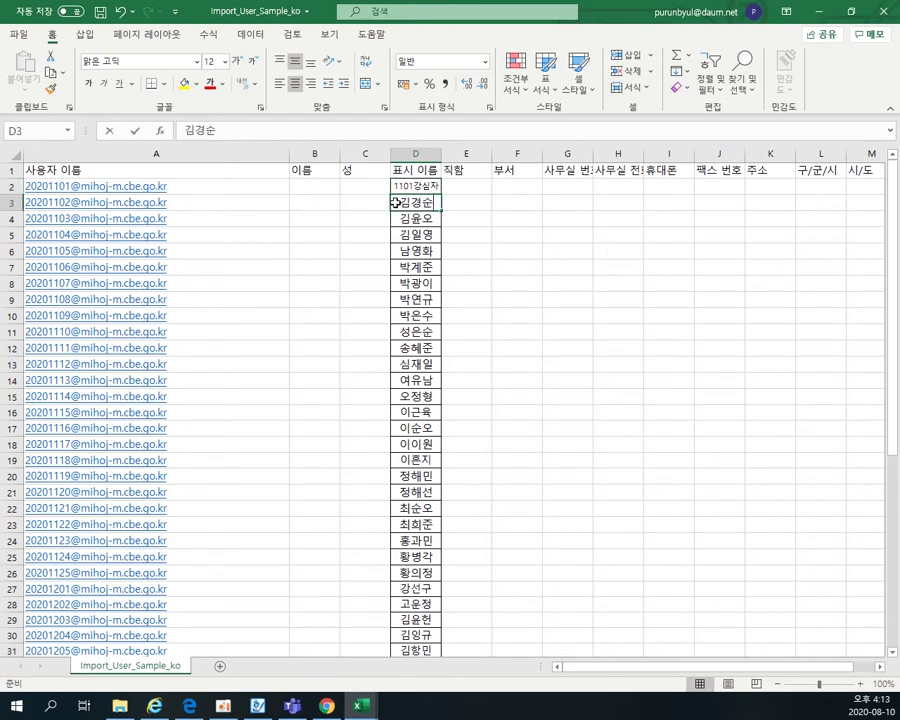
pyautogui.write('1102')
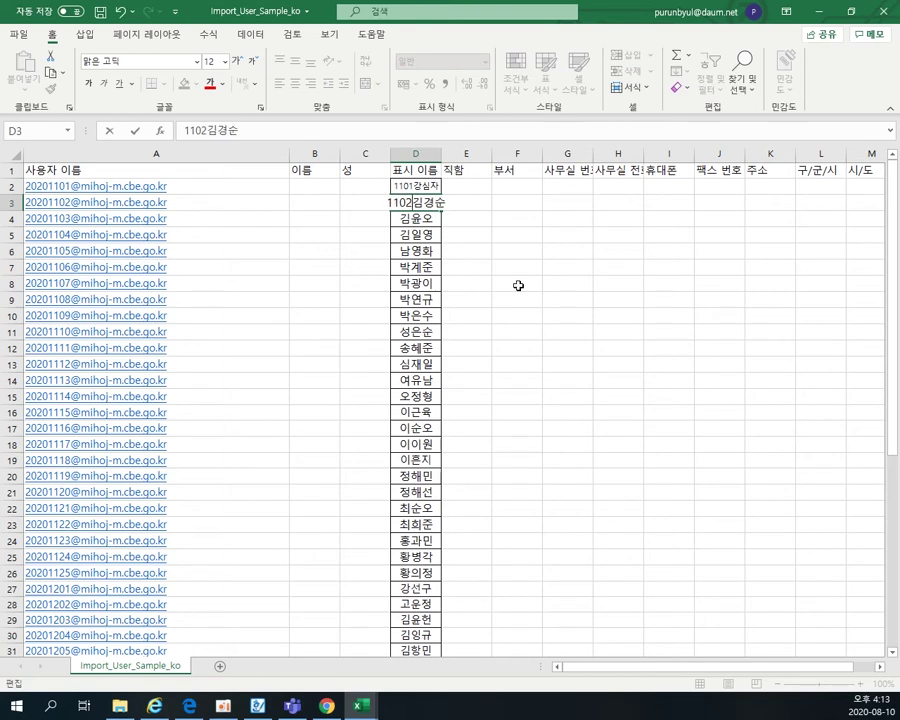
pyautogui.press('BackSpace')
pyautogui.press('BackSpace')
pyautogui.press('BackSpace')
pyautogui.press('BackSpace')
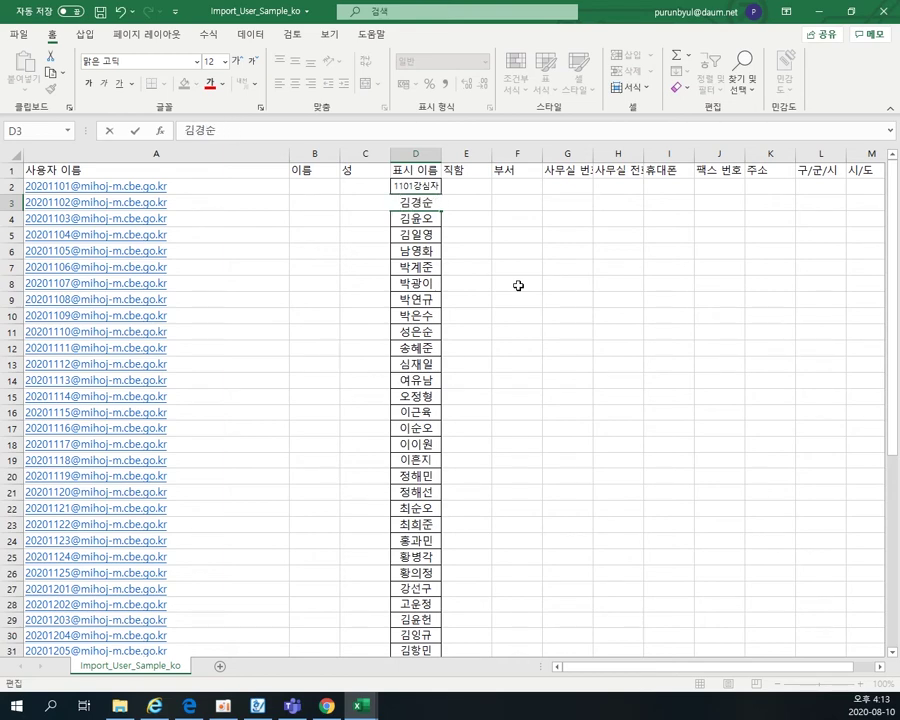
pyautogui.click(415, 186)
pyautogui.doubleClick(415, 186)
pyautogui.press('BackSpace')
pyautogui.press('BackSpace')
pyautogui.press('BackSpace')
pyautogui.press('BackSpace')
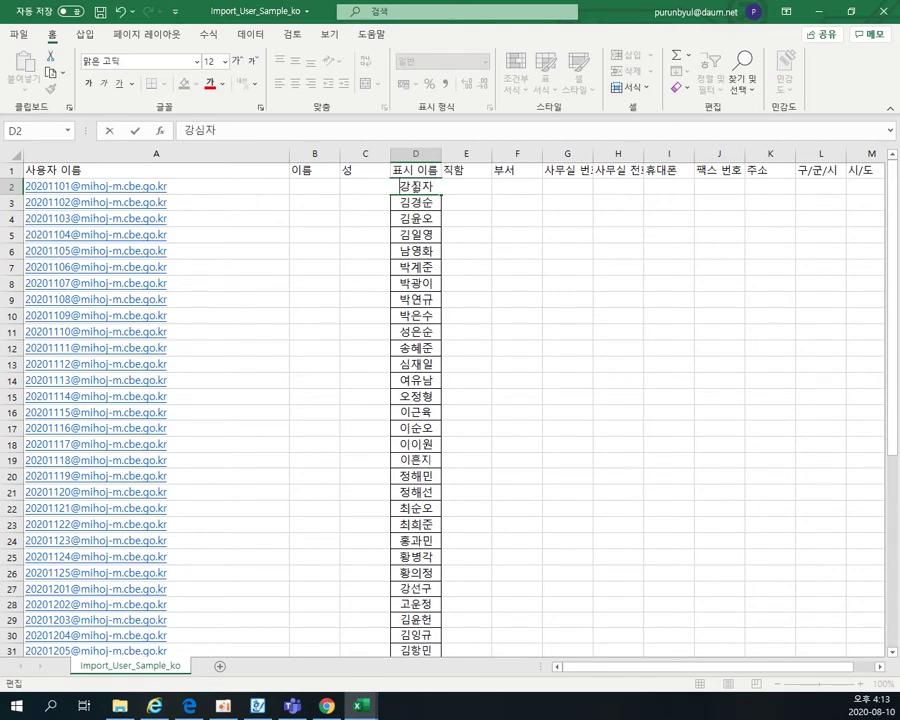
pyautogui.click(462, 224)
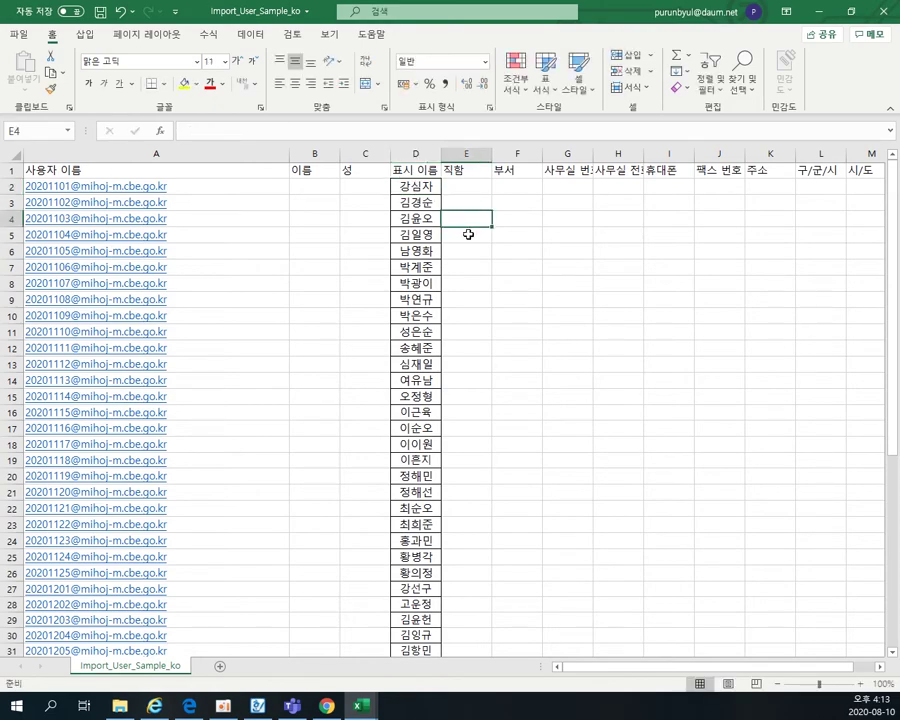
pyautogui.scroll(-6, 309, 319)
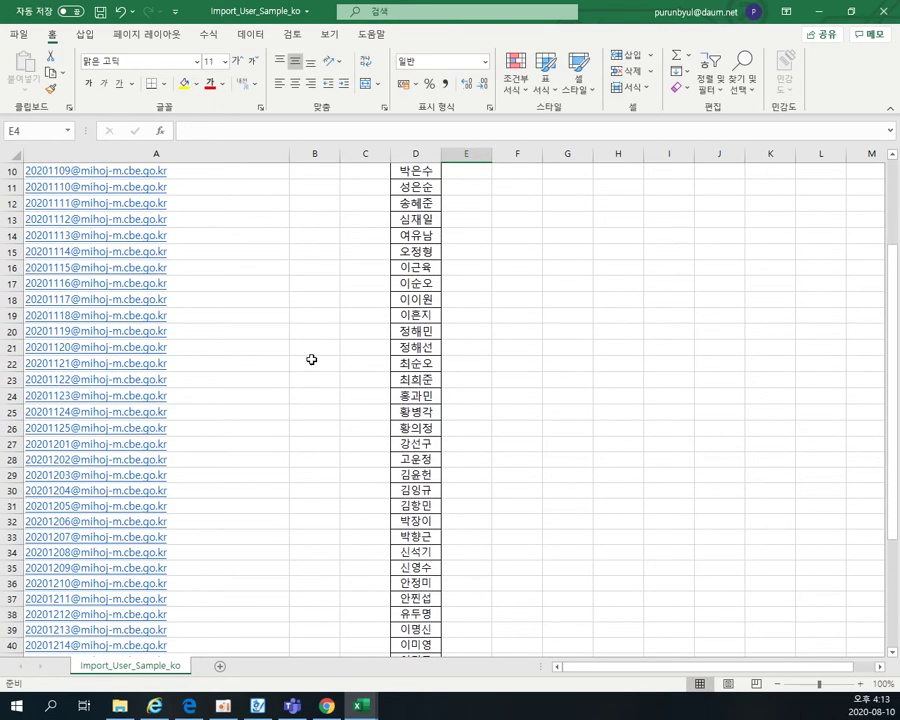
pyautogui.scroll(2, 213, 205)
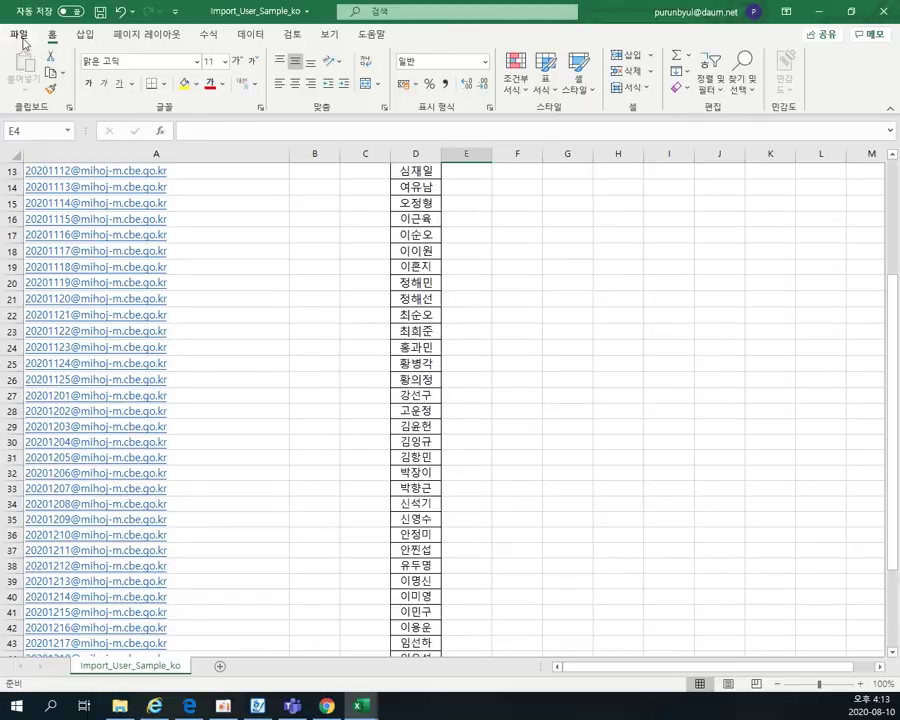
# - Save a copy as CSV UTF-8 named 'Import_User_Sample_ko 11-12' in Downloads
pyautogui.click(17, 32)
pyautogui.click(56, 226)
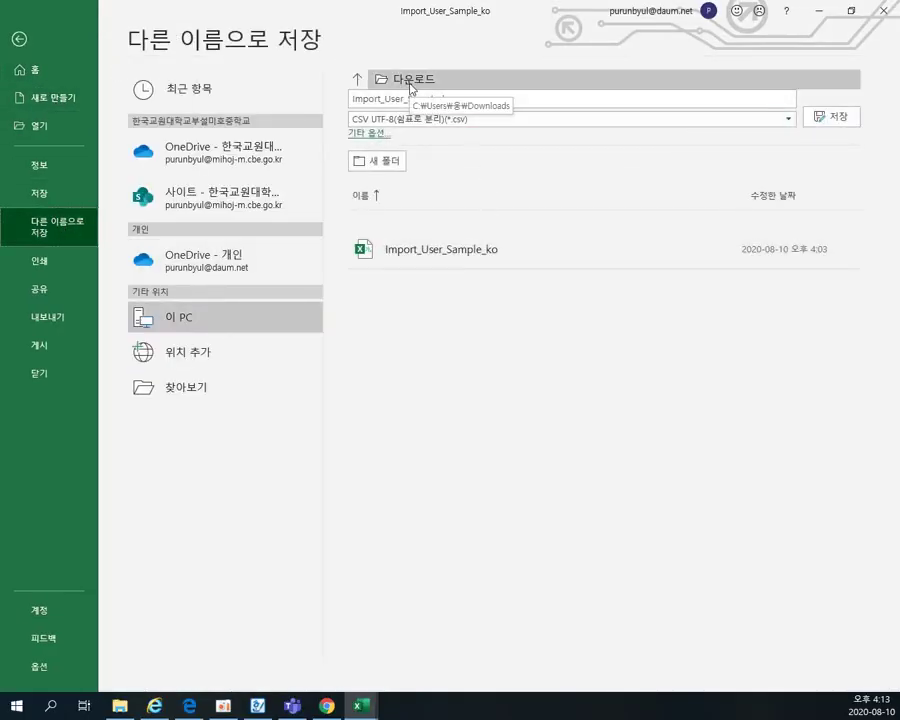
pyautogui.click(486, 97)
pyautogui.click(487, 98)
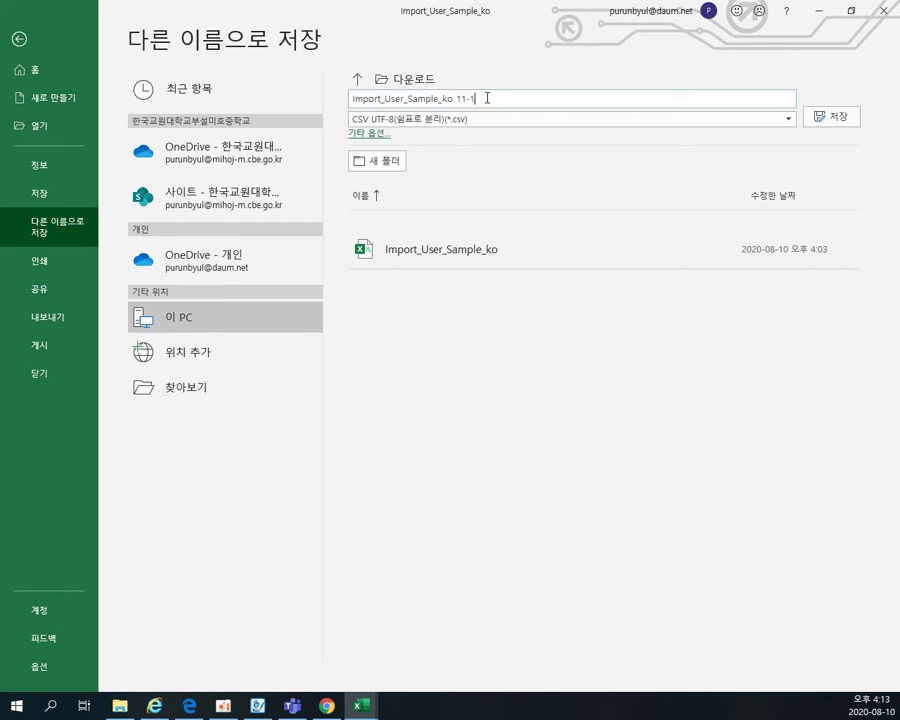
pyautogui.press('Return')
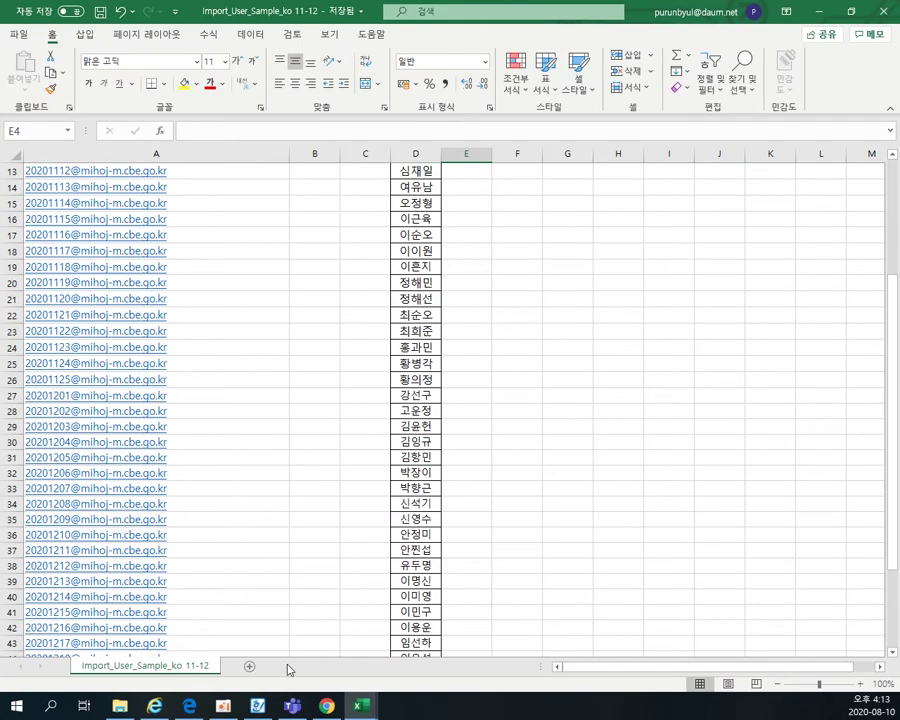
# - Confirm the new CSV is in the Downloads folder, then return to the admin center import panel
pyautogui.click(119, 706)
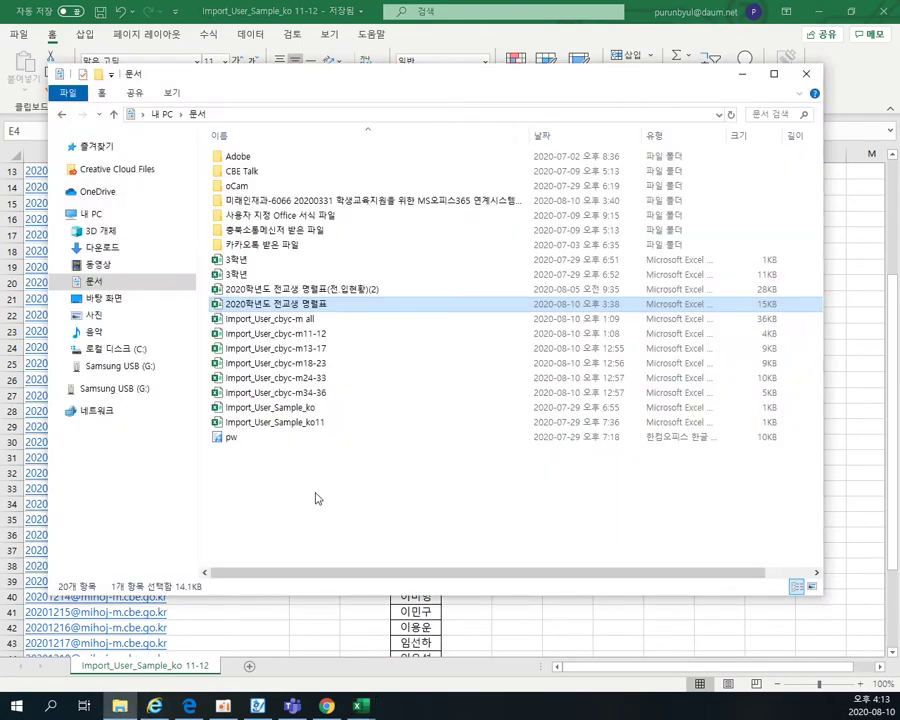
pyautogui.click(102, 248)
pyautogui.click(315, 158)
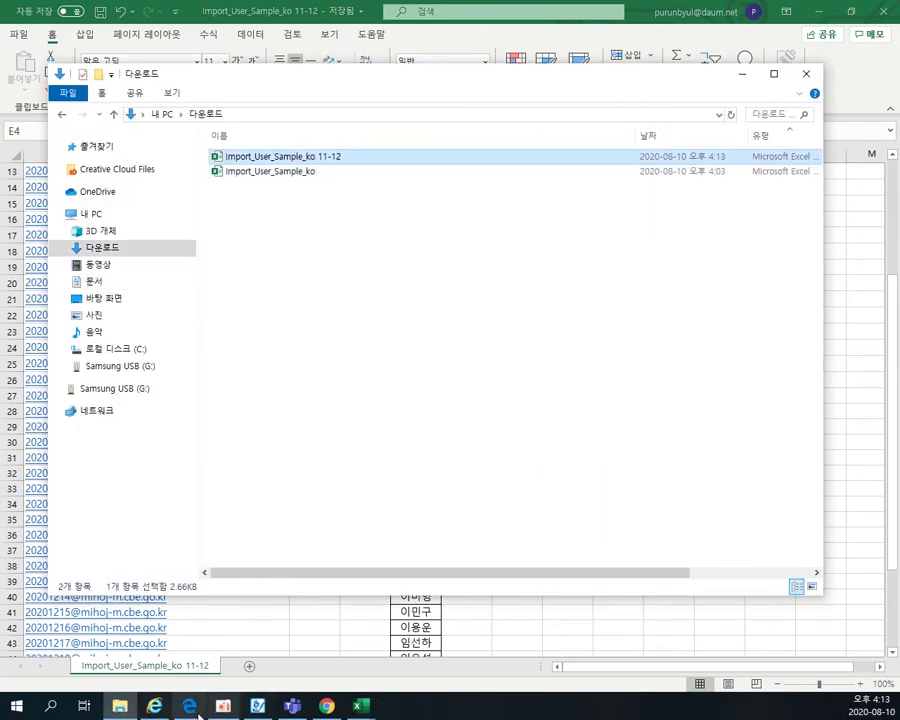
pyautogui.click(327, 706)
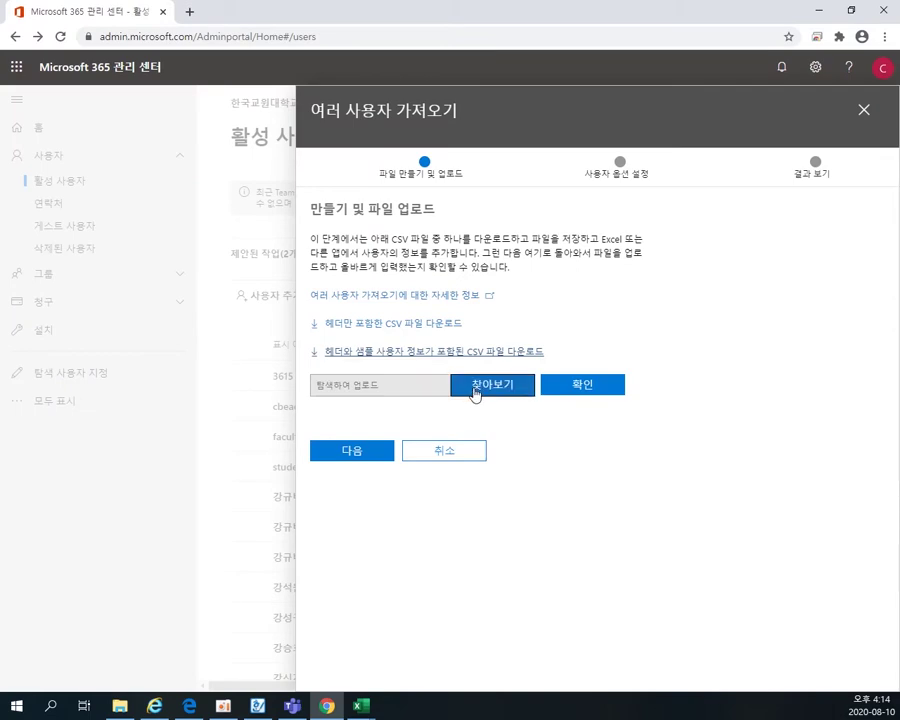
# - Upload Import_User_Sample_ko 11-12 from Downloads in the 여러 사용자 가져오기 panel
pyautogui.click(475, 392)
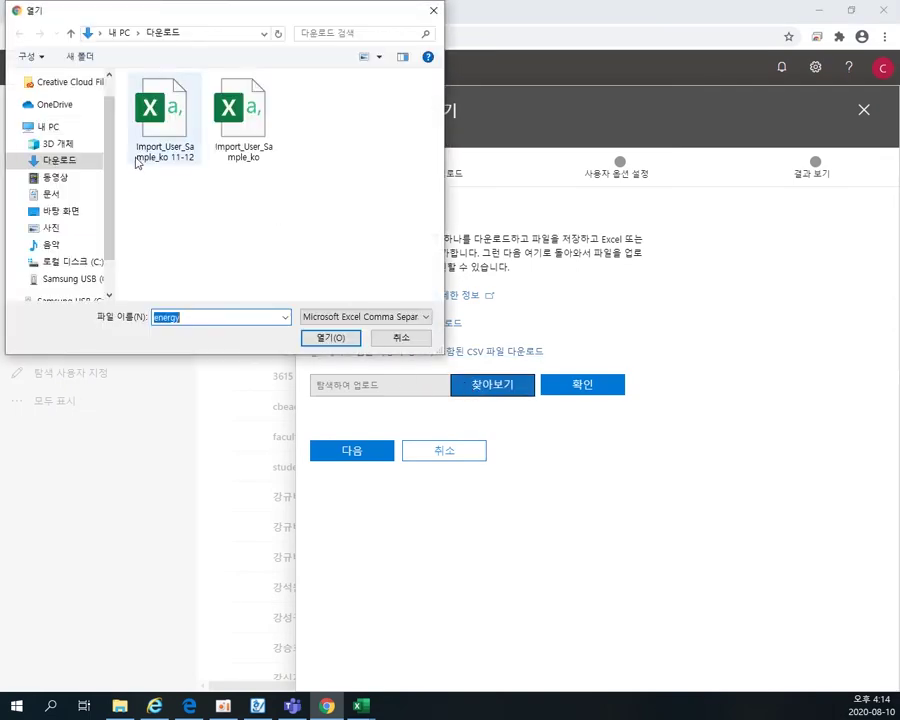
pyautogui.click(165, 155)
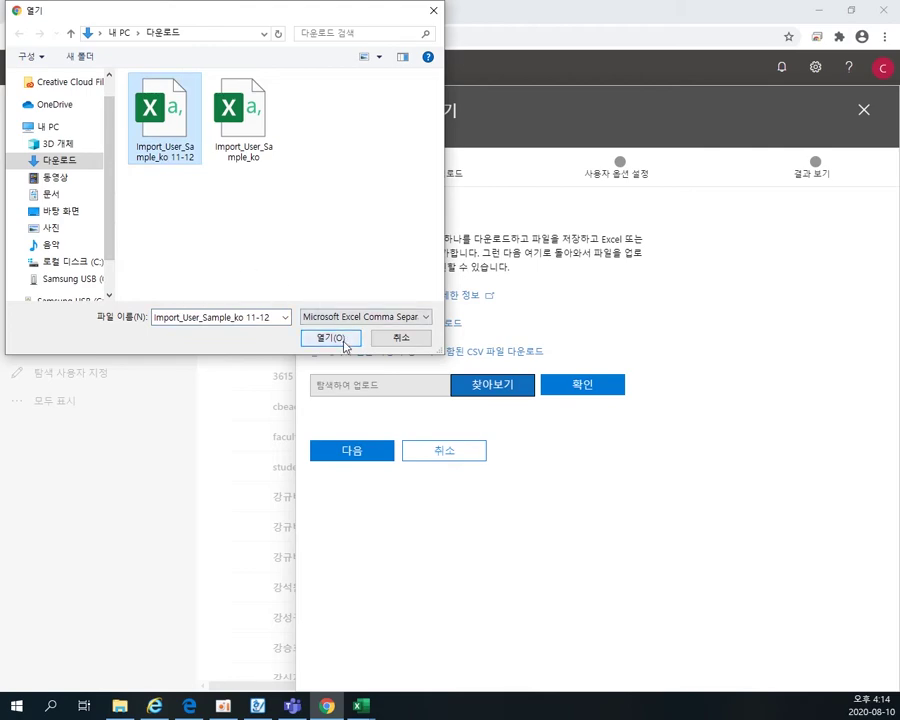
pyautogui.click(335, 338)
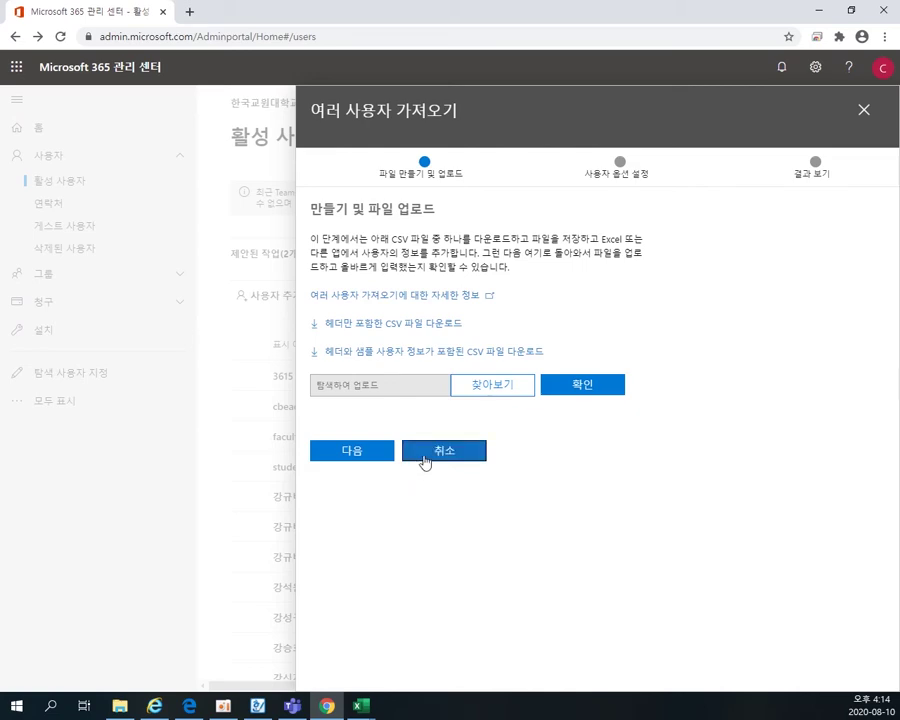
# - Set A2's user name to 20204101 and fill the numbering down to row 27
pyautogui.moveTo(361, 706)
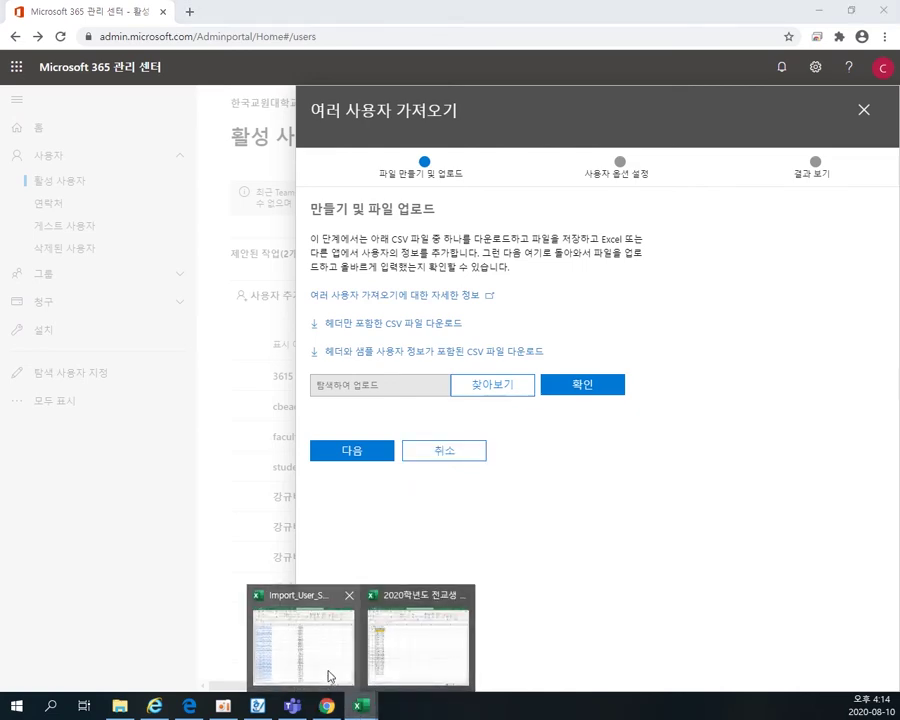
pyautogui.click(329, 677)
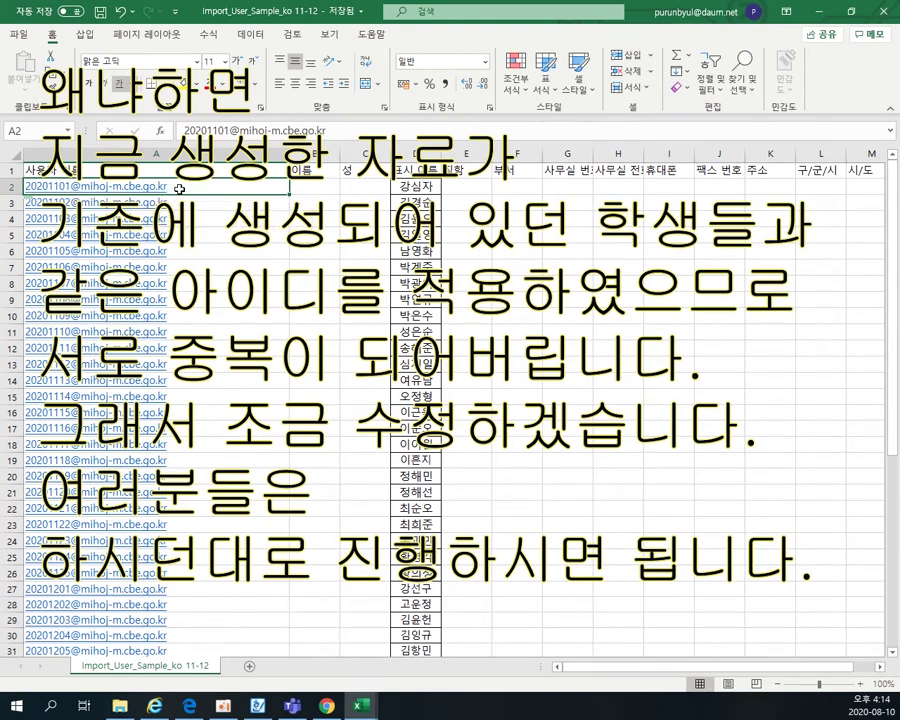
pyautogui.doubleClick(67, 186)
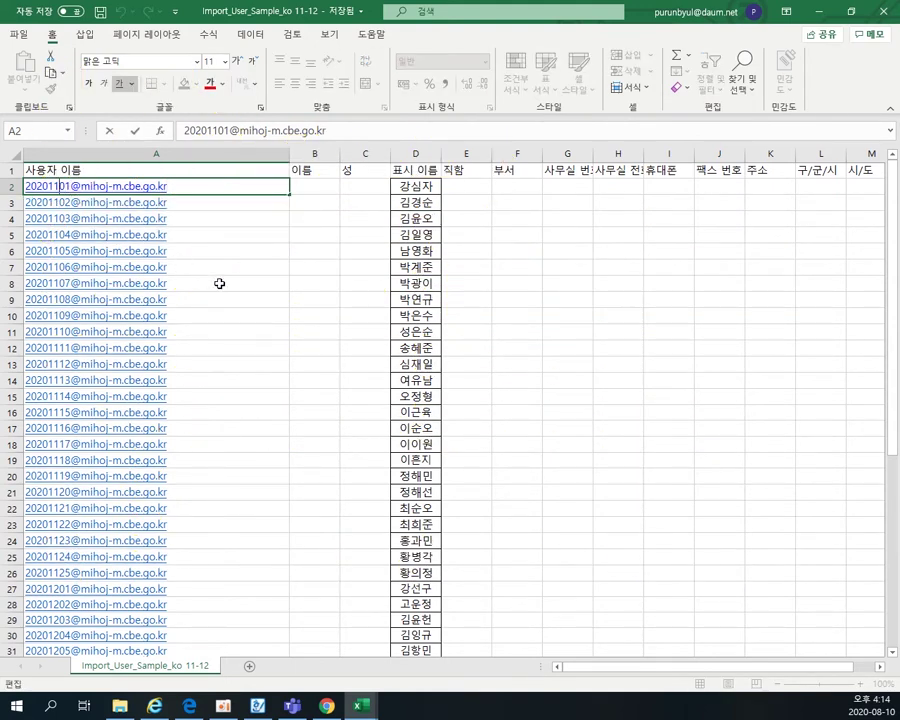
pyautogui.press('BackSpace')
pyautogui.write('4')
pyautogui.moveTo(290, 195); pyautogui.dragTo(255, 592)
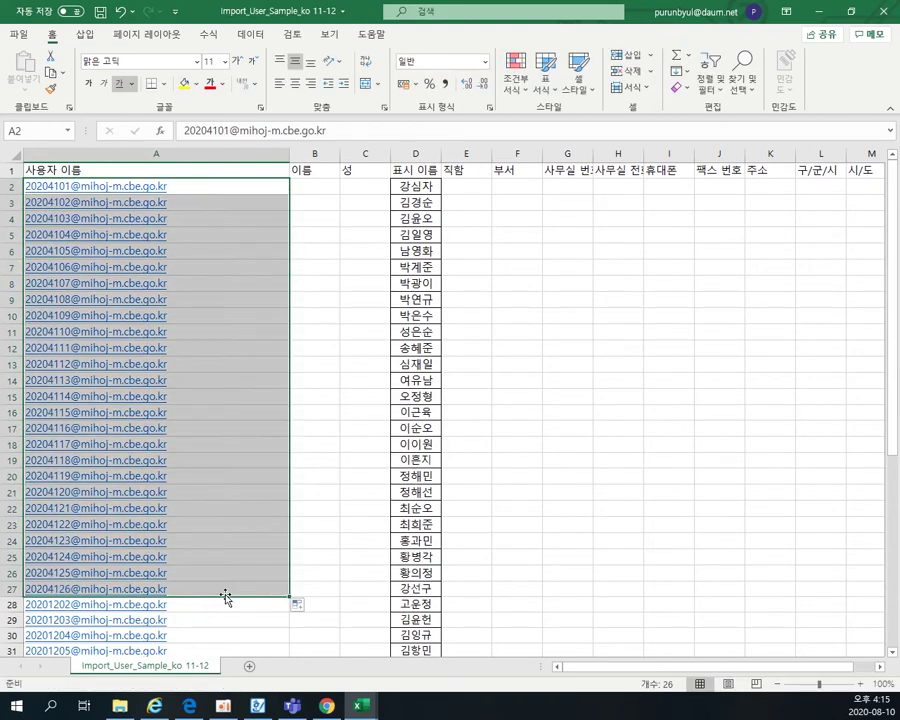
# - Change A27 to 20204201 and fill the class-2 numbering down to row 51
pyautogui.click(195, 590)
pyautogui.doubleClick(195, 590)
pyautogui.click(56, 590)
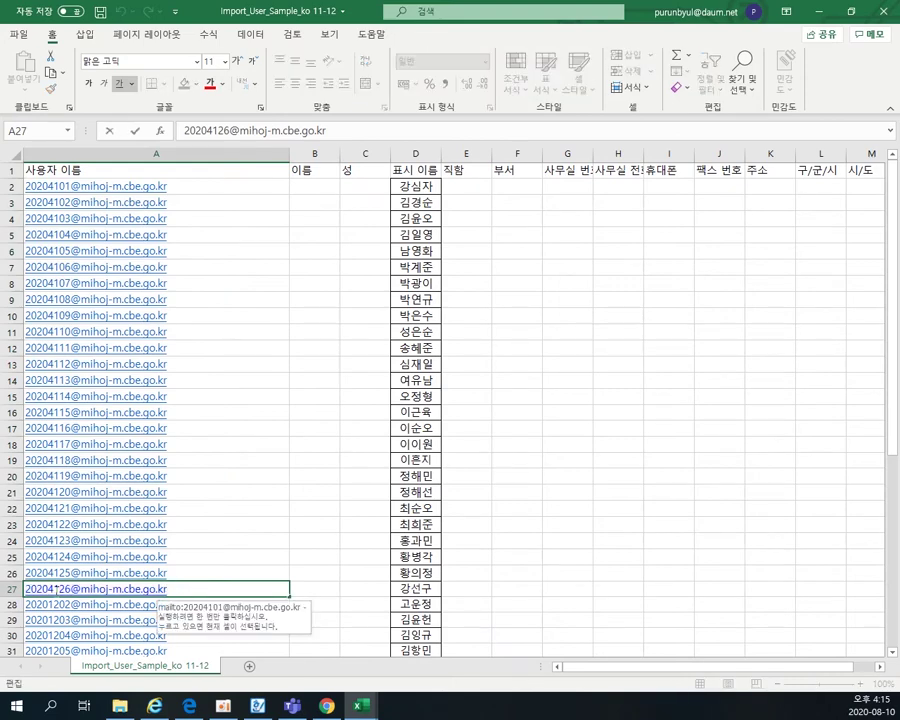
pyautogui.press('BackSpace')
pyautogui.write('5')
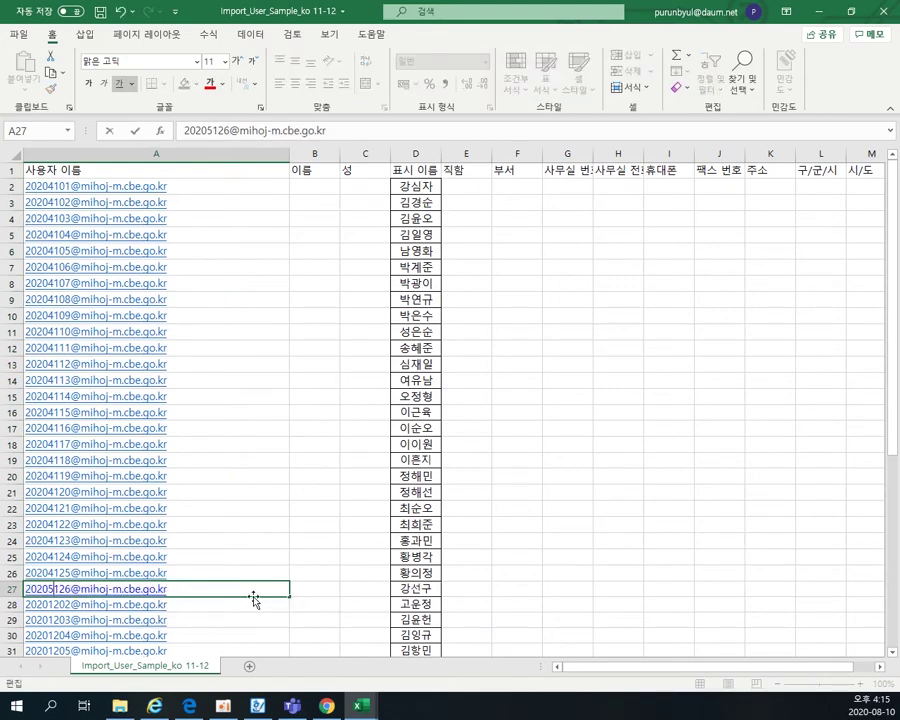
pyautogui.press('BackSpace')
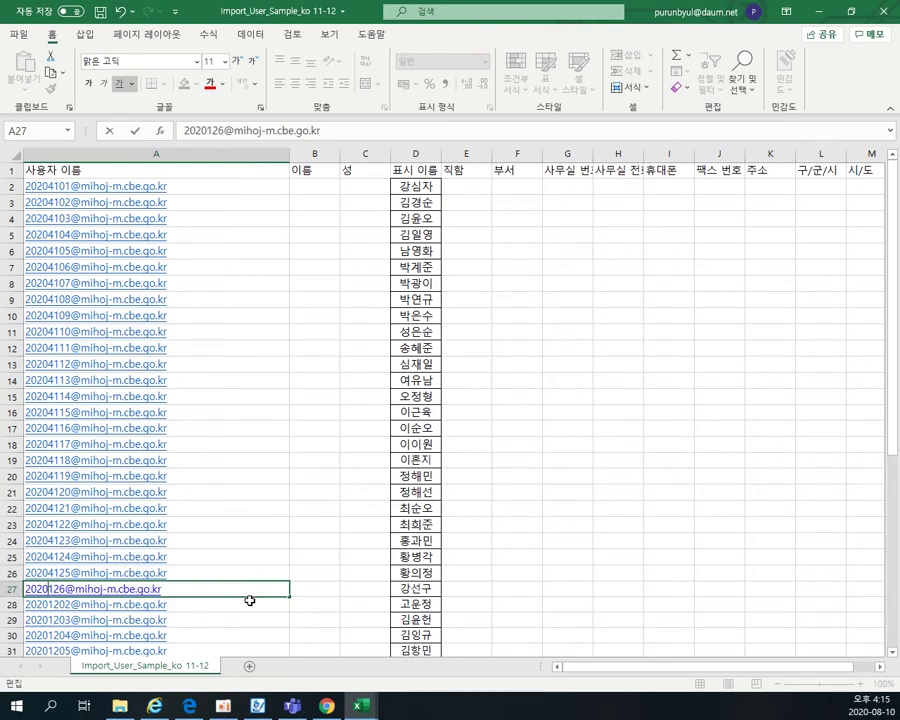
pyautogui.write('4')
pyautogui.press('Delete')
pyautogui.write('2')
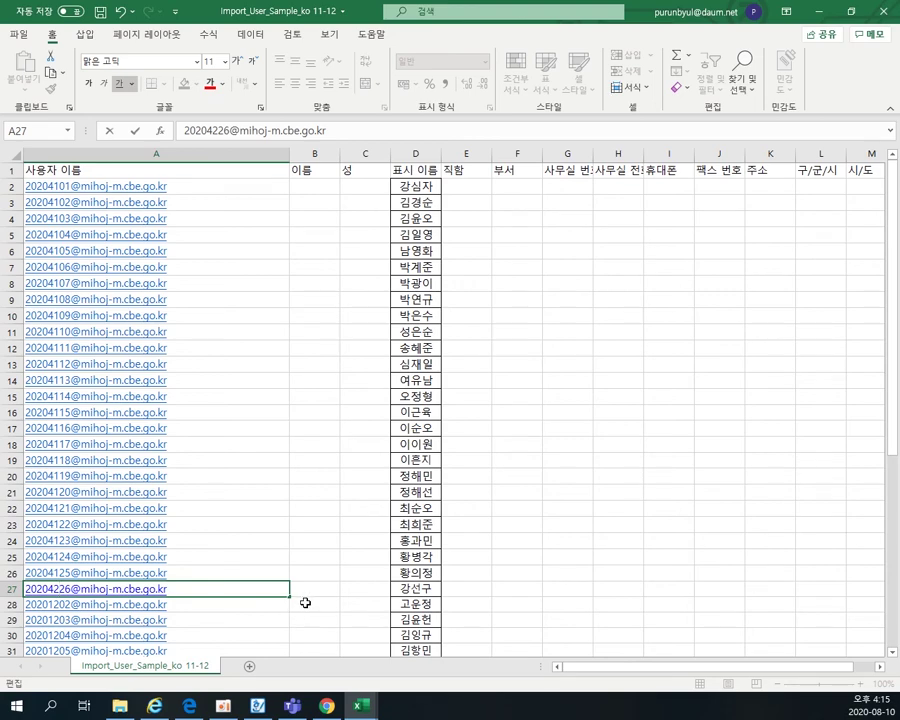
pyautogui.press('Delete')
pyautogui.press('Delete')
pyautogui.write('02')
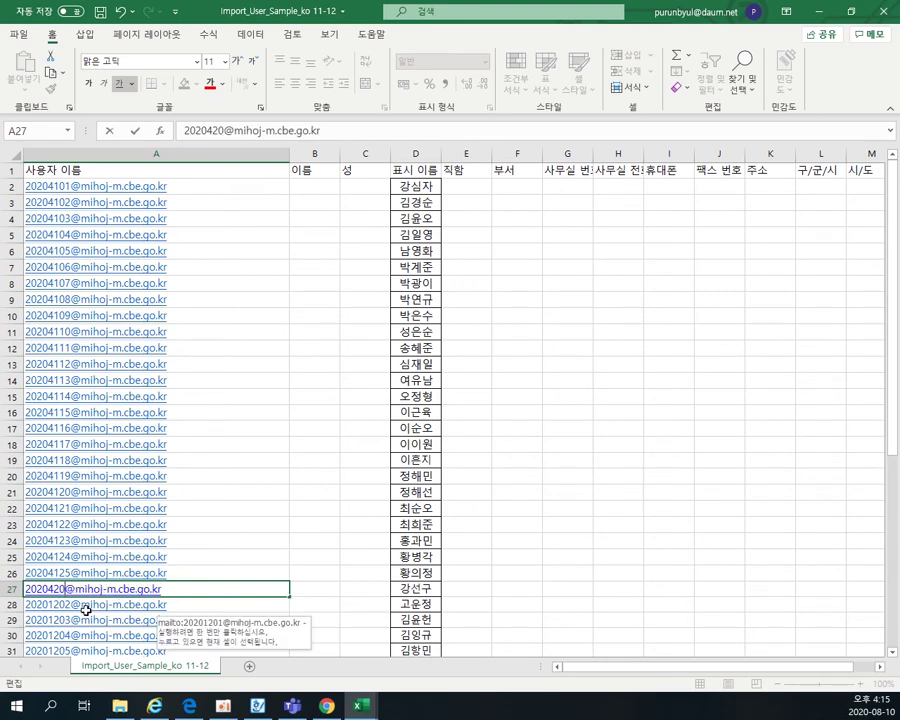
pyautogui.press('BackSpace')
pyautogui.write('1')
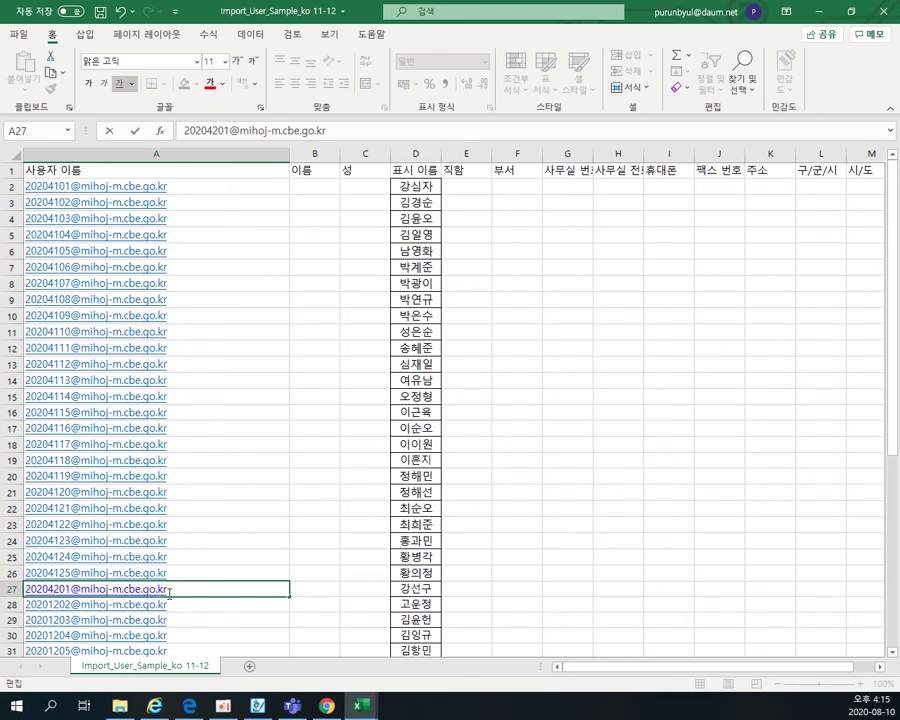
pyautogui.moveTo(290, 595); pyautogui.dragTo(268, 612)
pyautogui.click(319, 532)
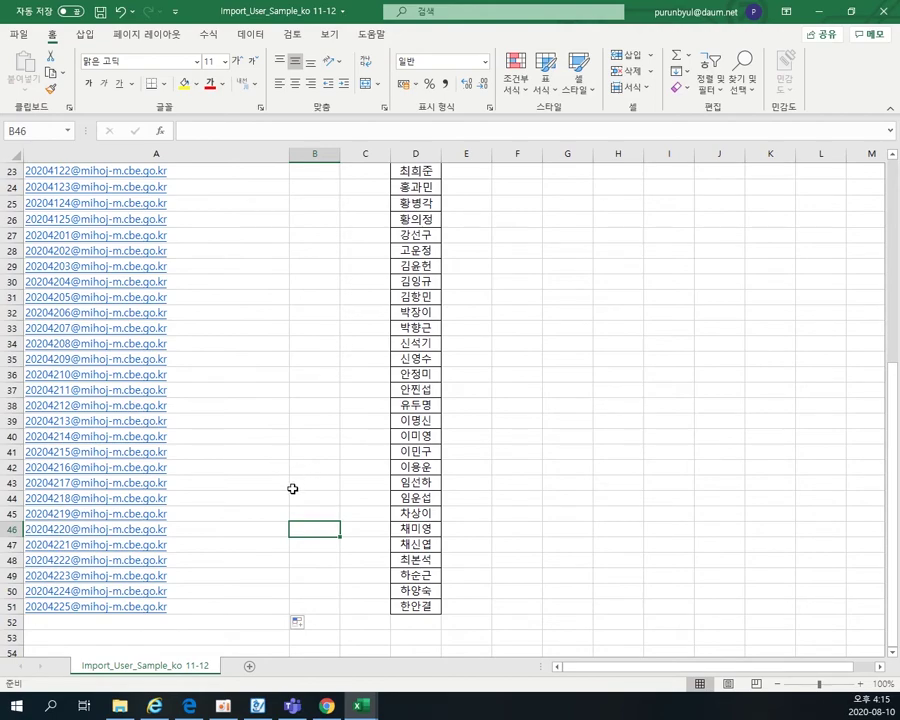
# - Save the workbook and switch back to the admin center in the browser
pyautogui.scroll(6, 290, 485)
pyautogui.scroll(2, 281, 486)
pyautogui.scroll(-3, 281, 486)
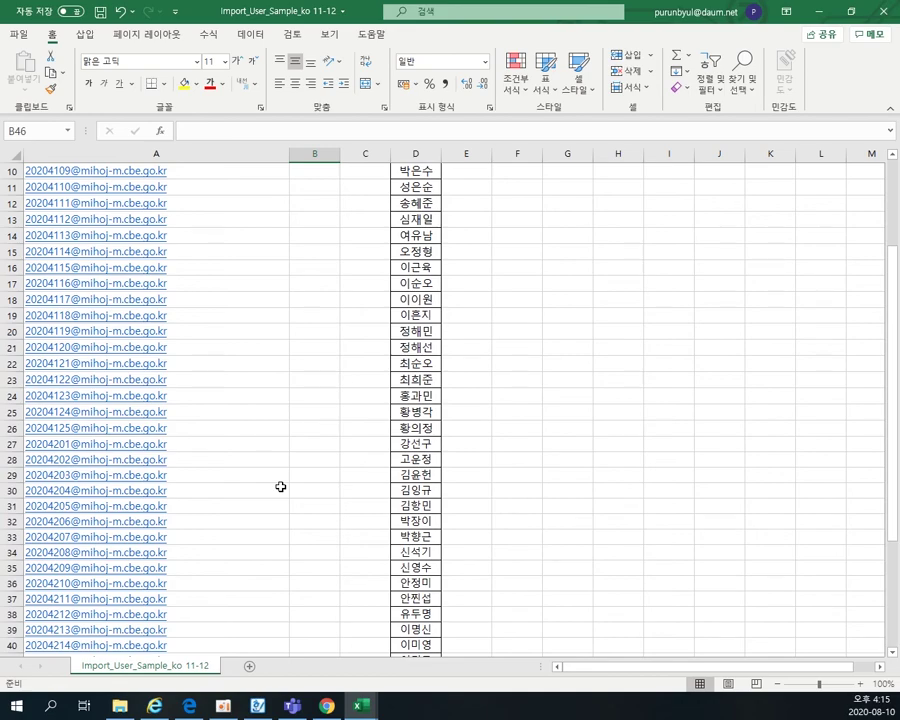
pyautogui.scroll(-5, 281, 486)
pyautogui.scroll(8, 281, 486)
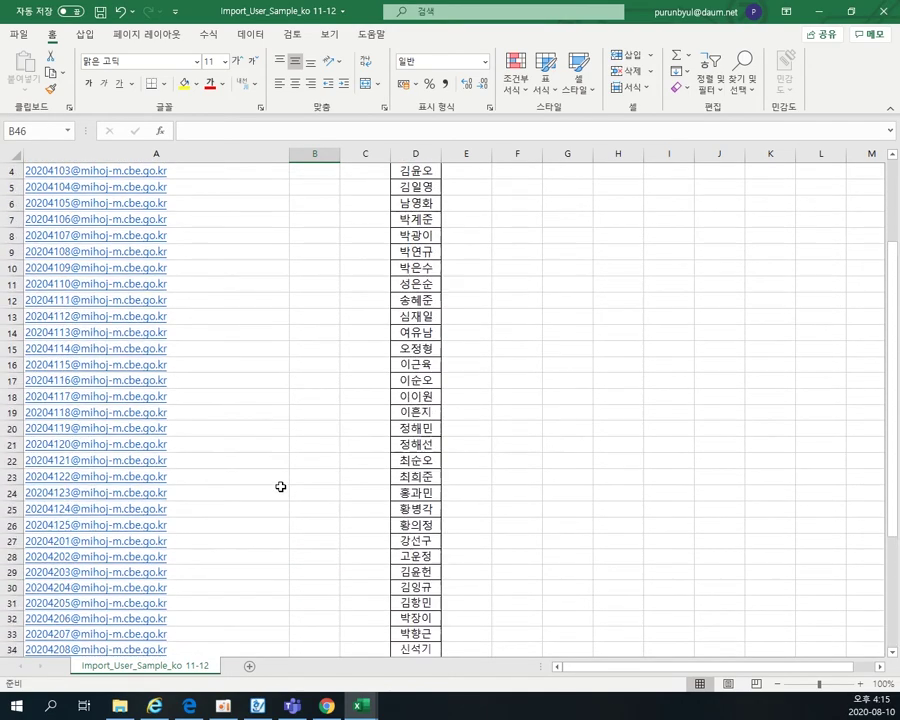
pyautogui.click(100, 13)
pyautogui.click(251, 281)
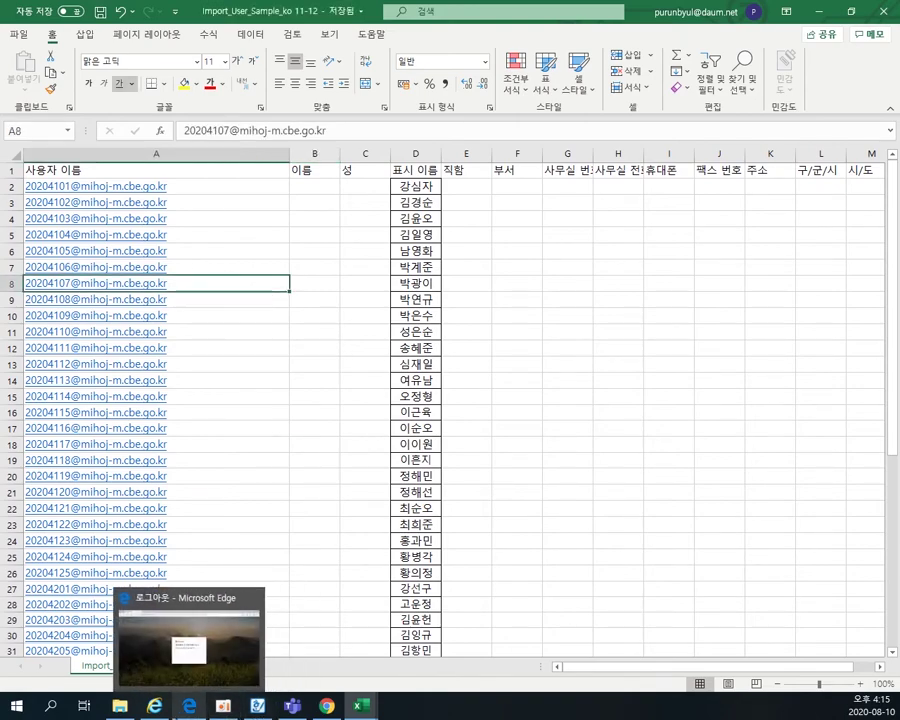
pyautogui.moveTo(163, 714)
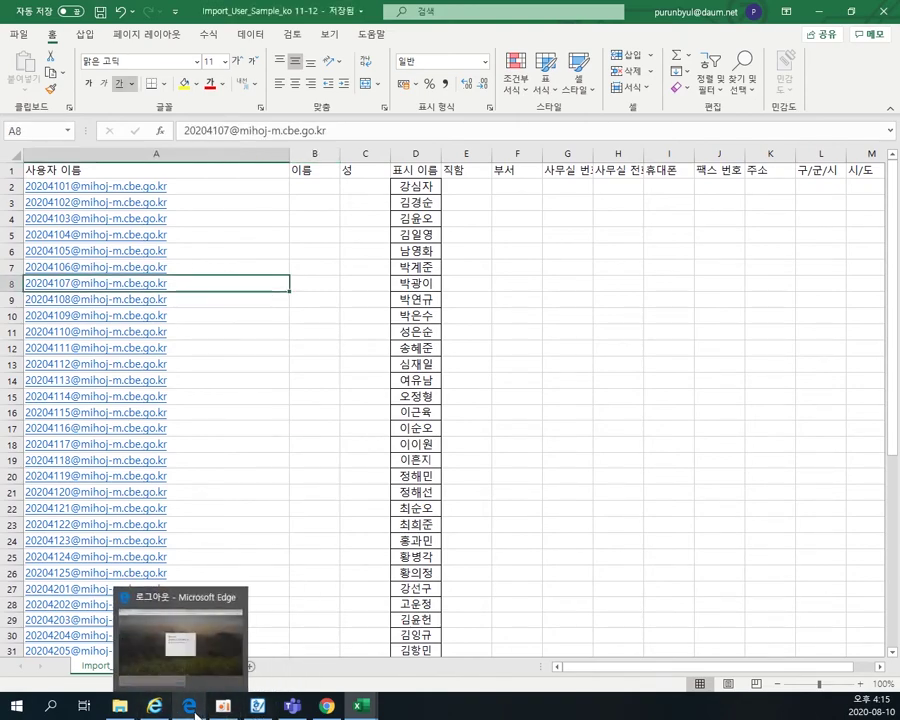
pyautogui.click(327, 708)
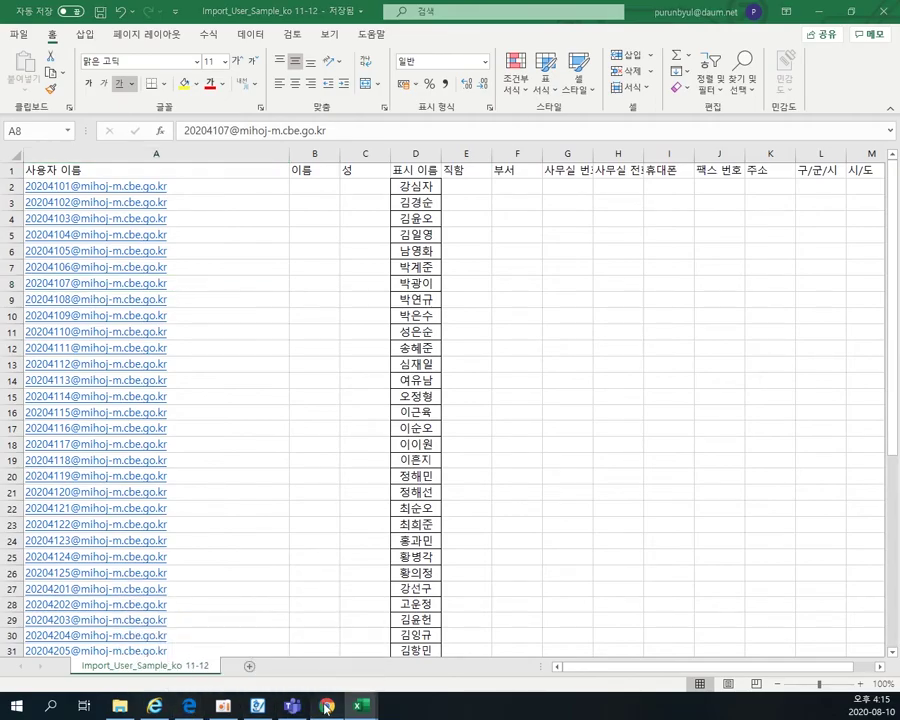
# - Choose Import_User_Sample_ko 41-42 as the user import file
pyautogui.click(508, 388)
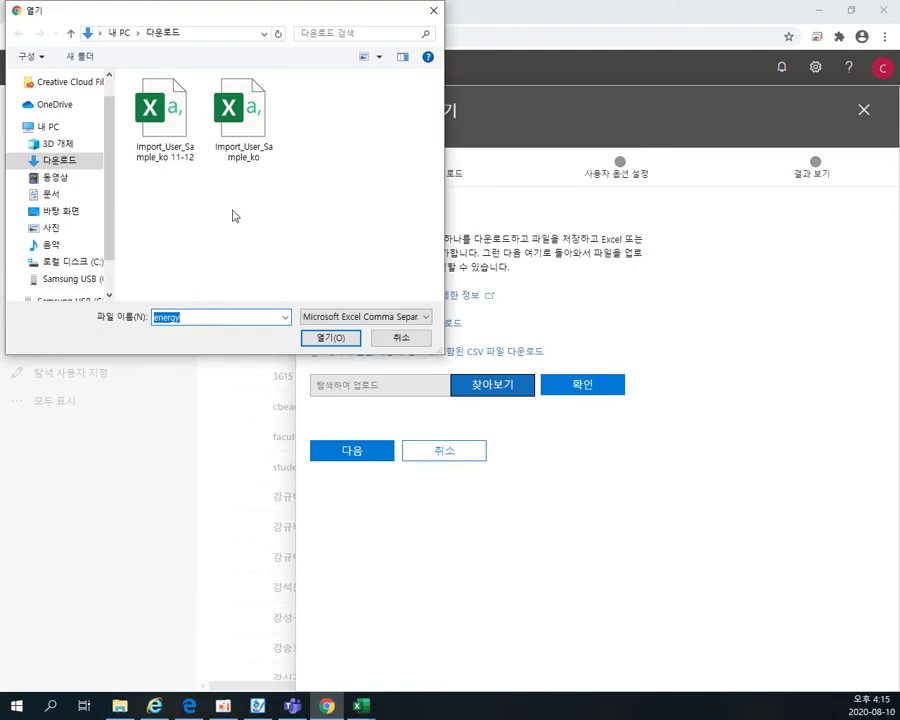
pyautogui.click(327, 708)
pyautogui.click(327, 708)
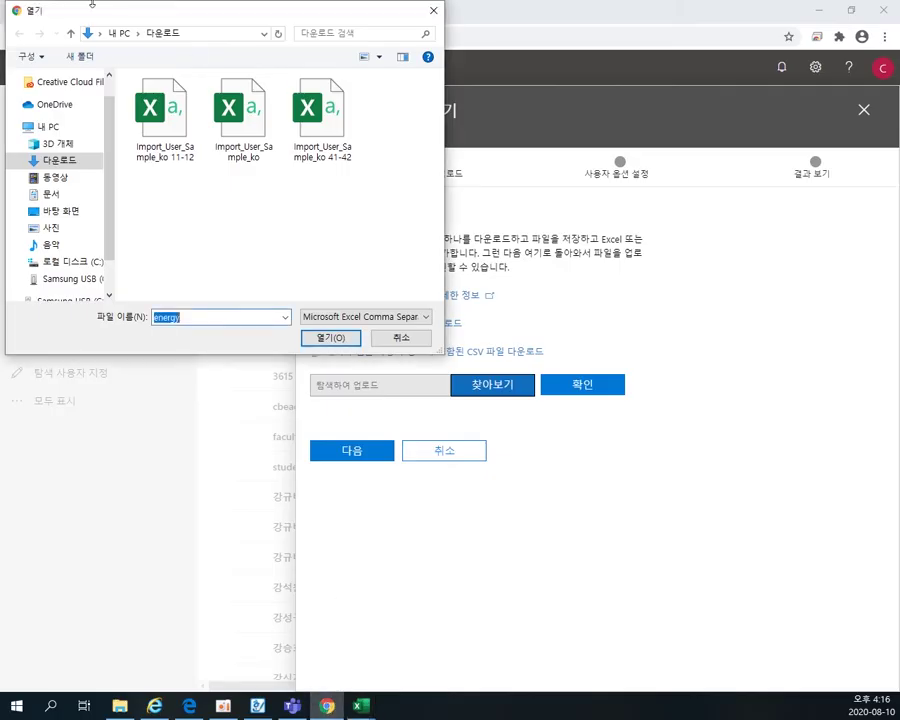
pyautogui.click(336, 155)
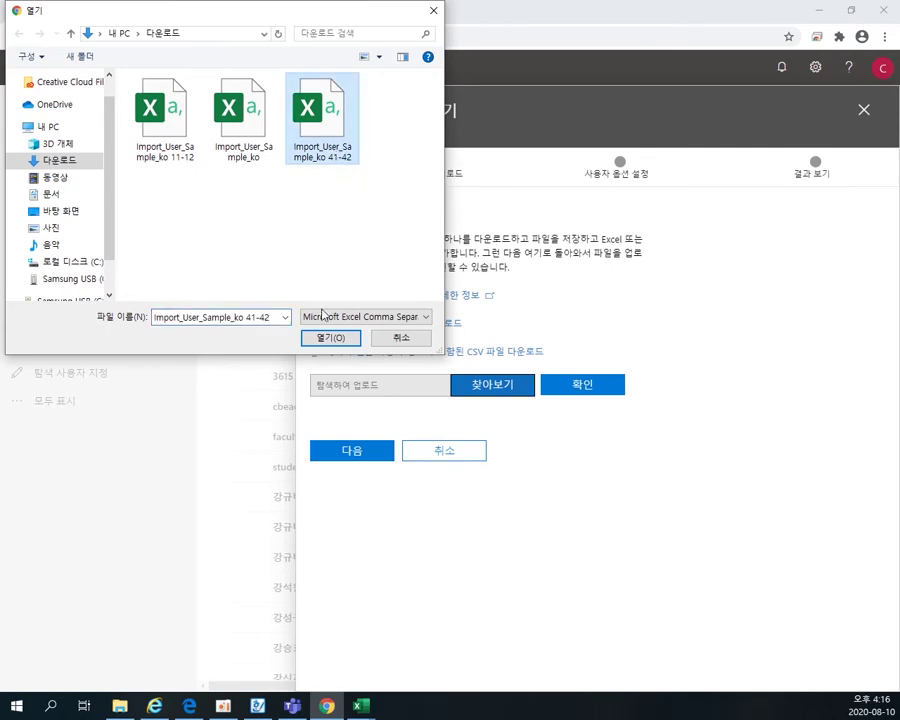
pyautogui.click(329, 338)
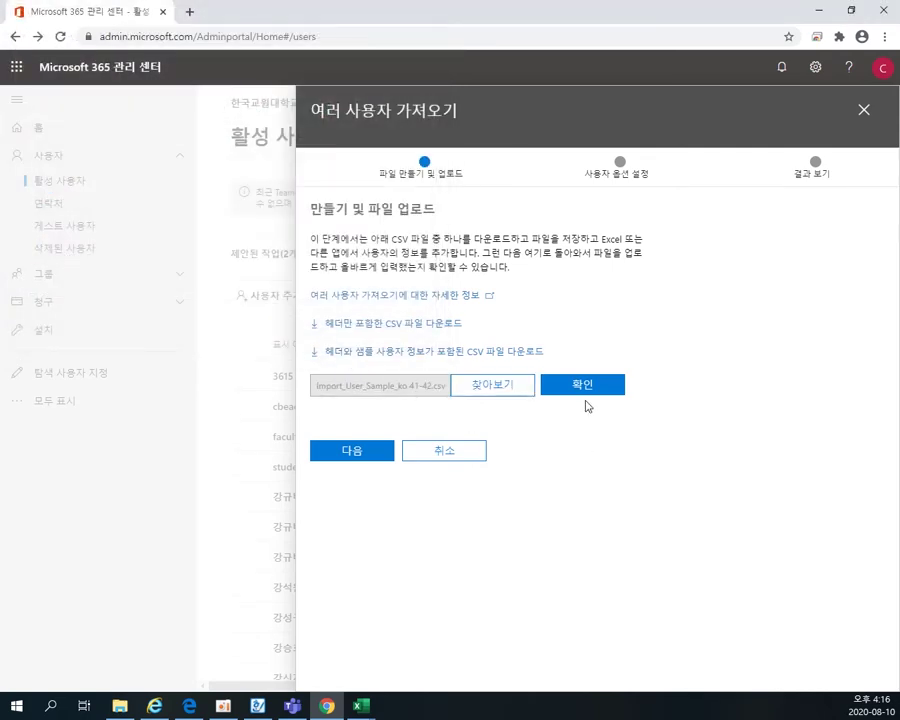
# - Verify the uploaded file, confirm the file-is-valid message, and continue to user options
pyautogui.click(586, 392)
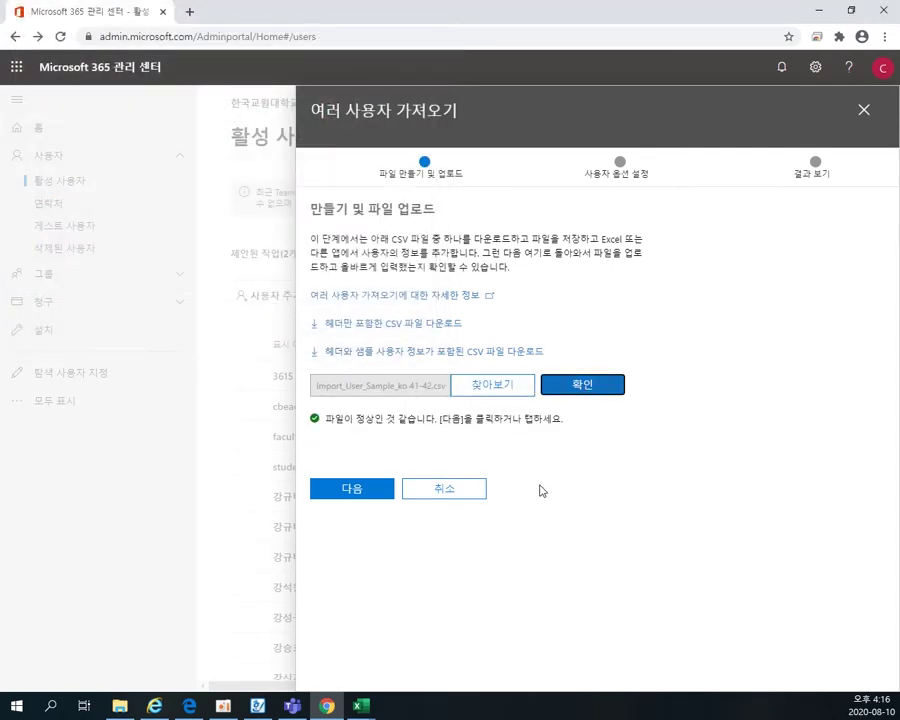
pyautogui.click(556, 421)
pyautogui.moveTo(556, 421); pyautogui.dragTo(323, 408)
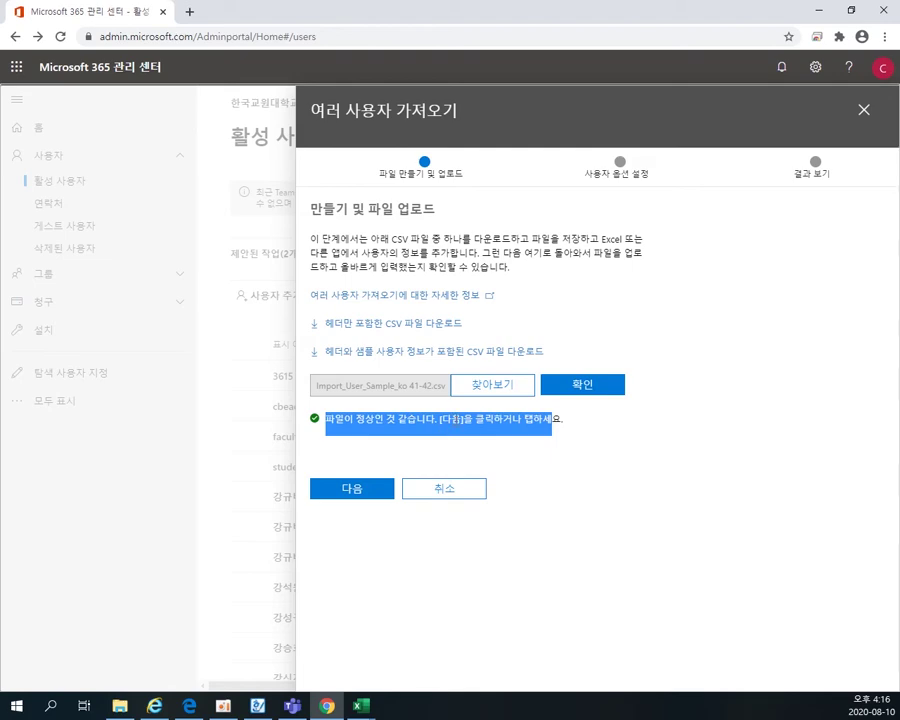
pyautogui.click(446, 428)
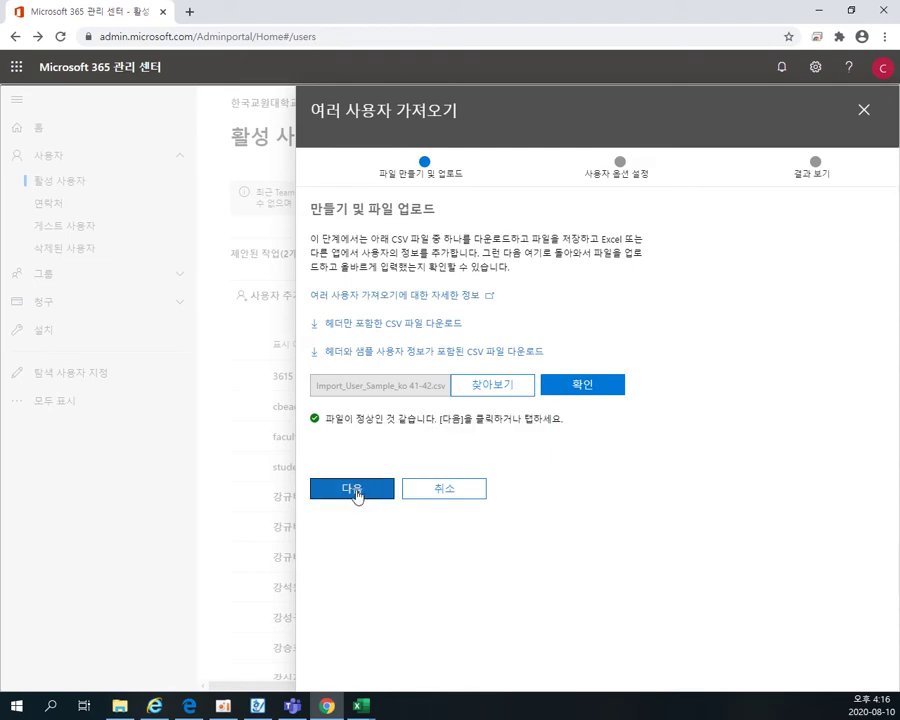
# - Assign the 학생용 Office 365 A1 Plus licence and run the import of 50 users
pyautogui.click(357, 493)
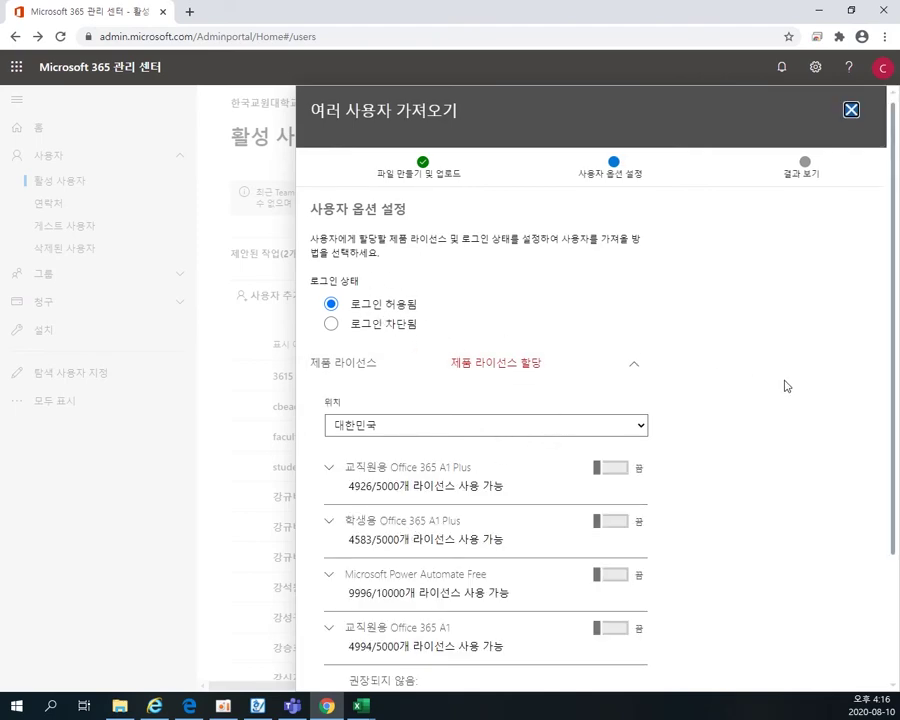
pyautogui.scroll(-3, 780, 388)
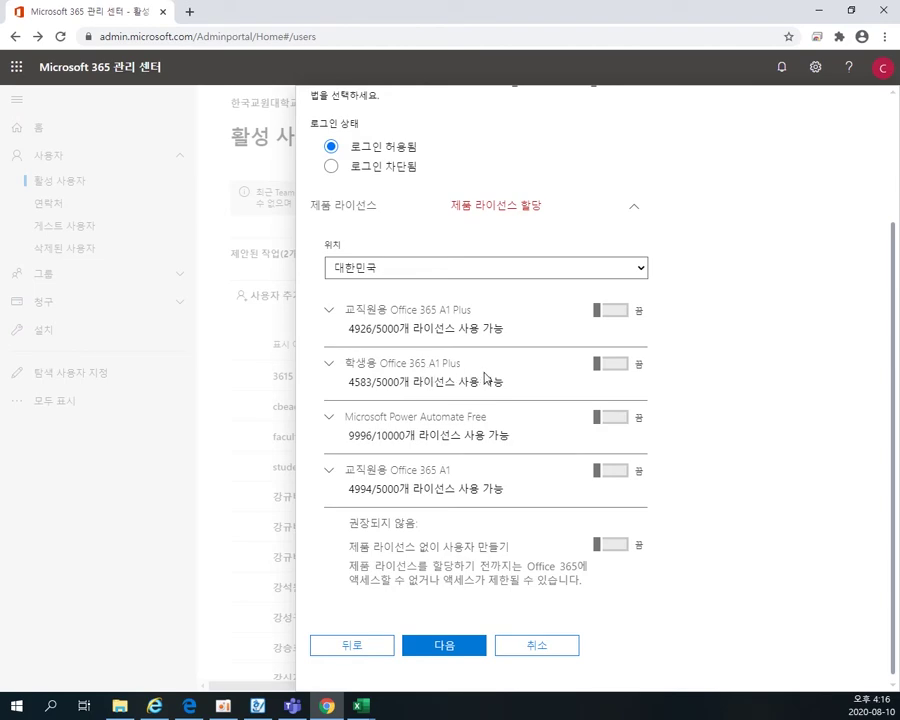
pyautogui.click(630, 374)
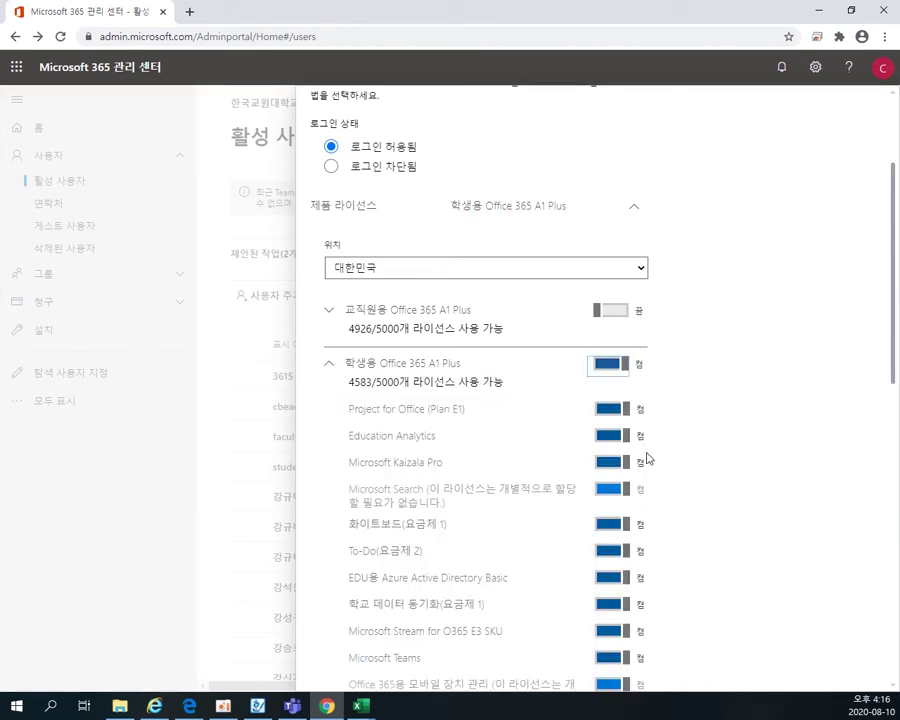
pyautogui.scroll(-5, 680, 462)
pyautogui.scroll(-2, 680, 471)
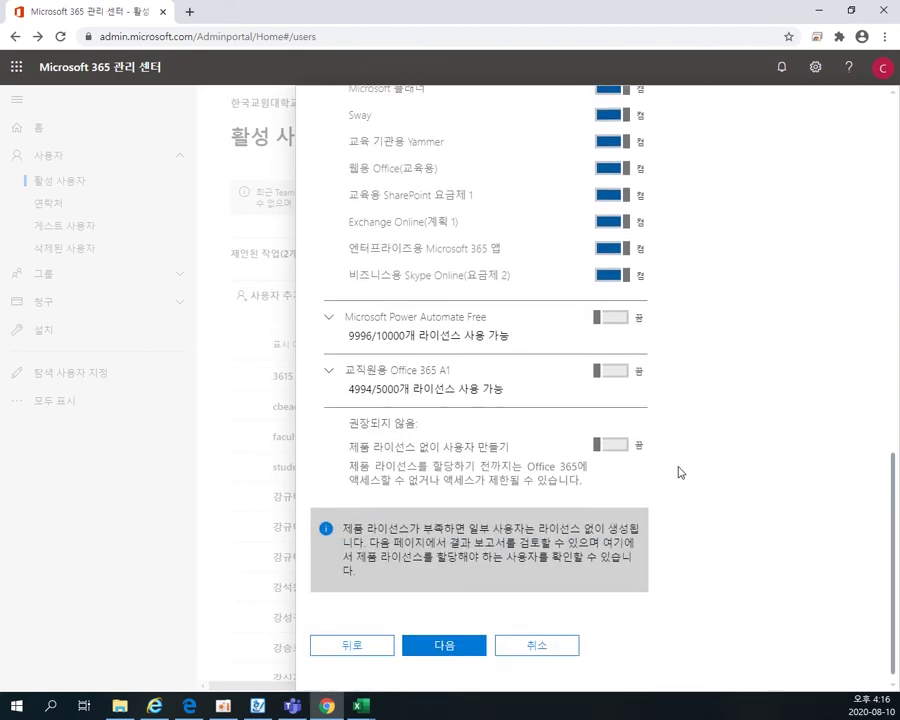
pyautogui.click(442, 646)
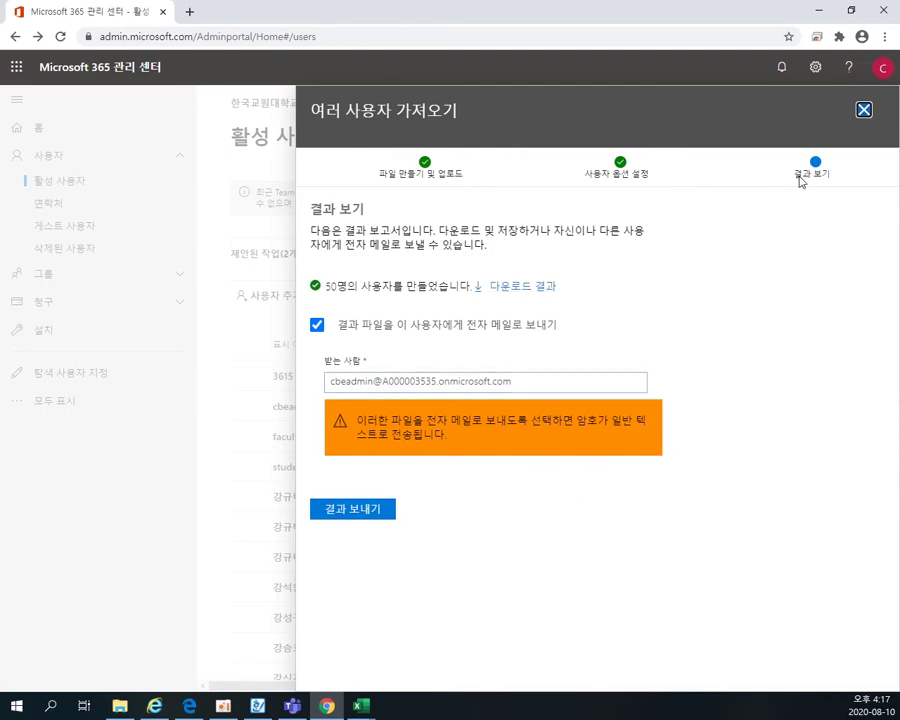
# - Close the import panel and sort active users by 사용자 이름 to review the new students
pyautogui.click(864, 110)
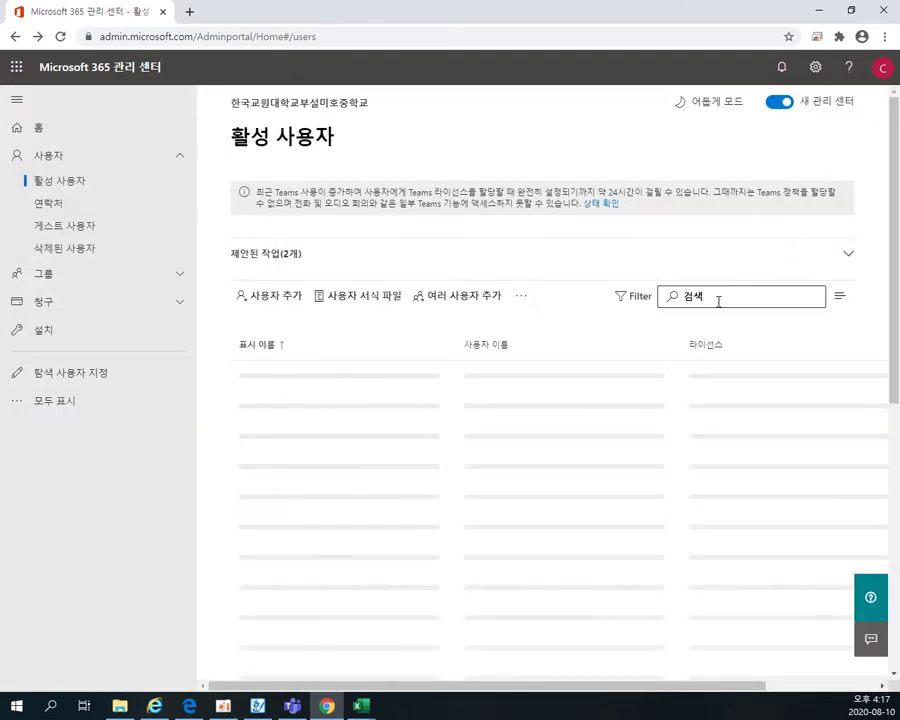
pyautogui.click(663, 346)
pyautogui.scroll(-2, 629, 482)
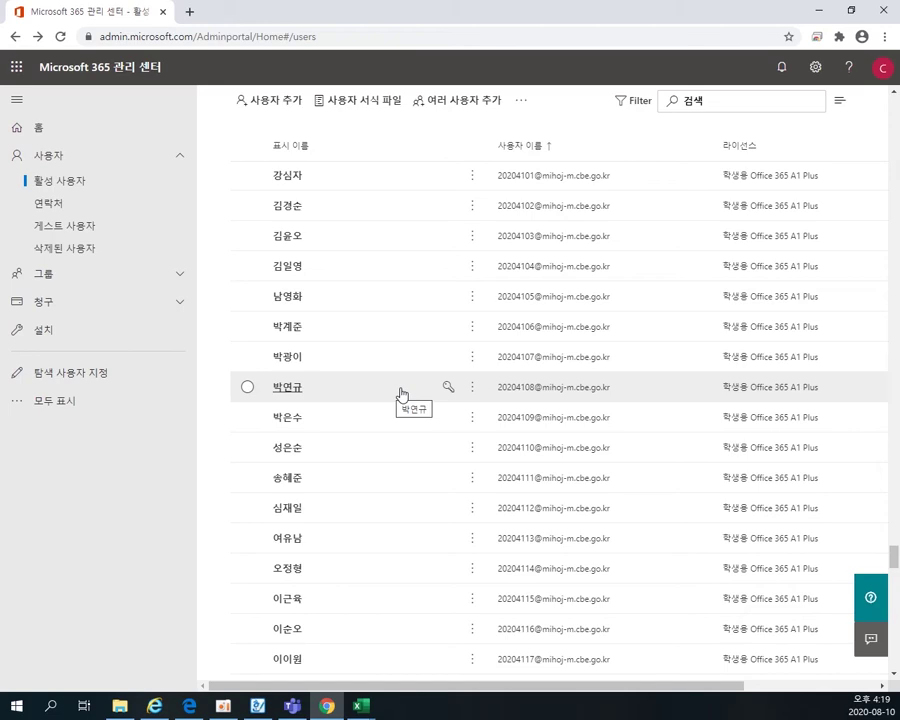
# - Look through the Downloads and Documents folders in File Explorer
pyautogui.click(120, 706)
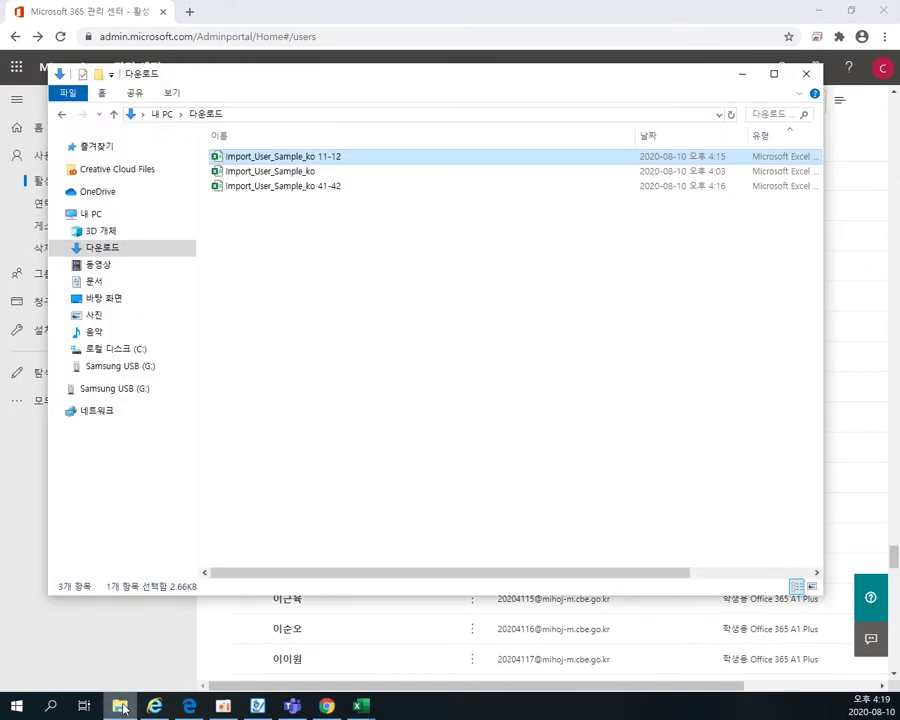
pyautogui.click(105, 283)
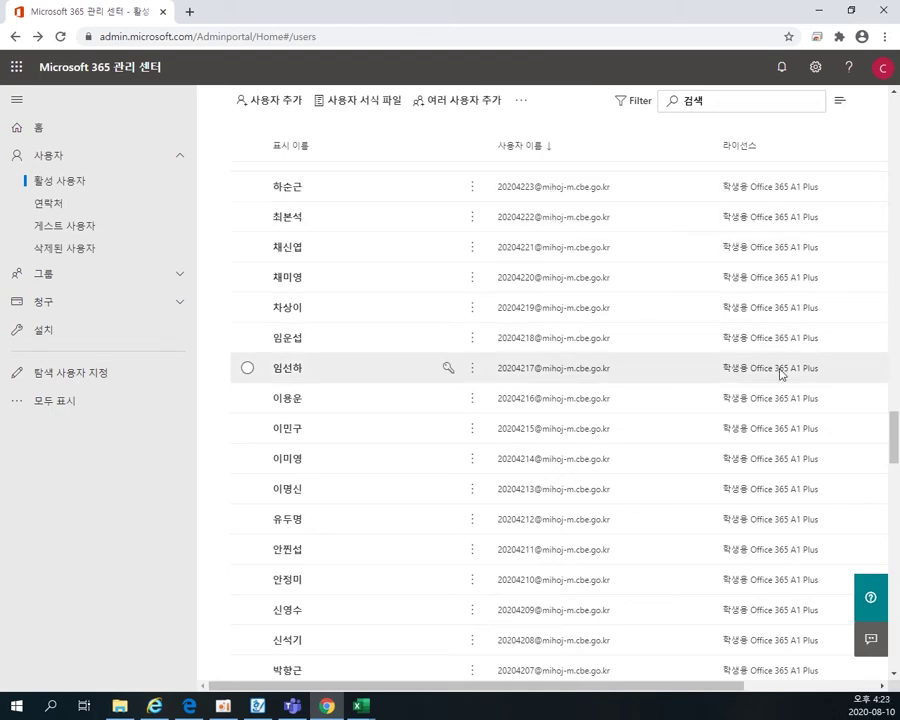
# - Select 21 imported student accounts and show the more-actions menu for them
pyautogui.scroll(1, 815, 443)
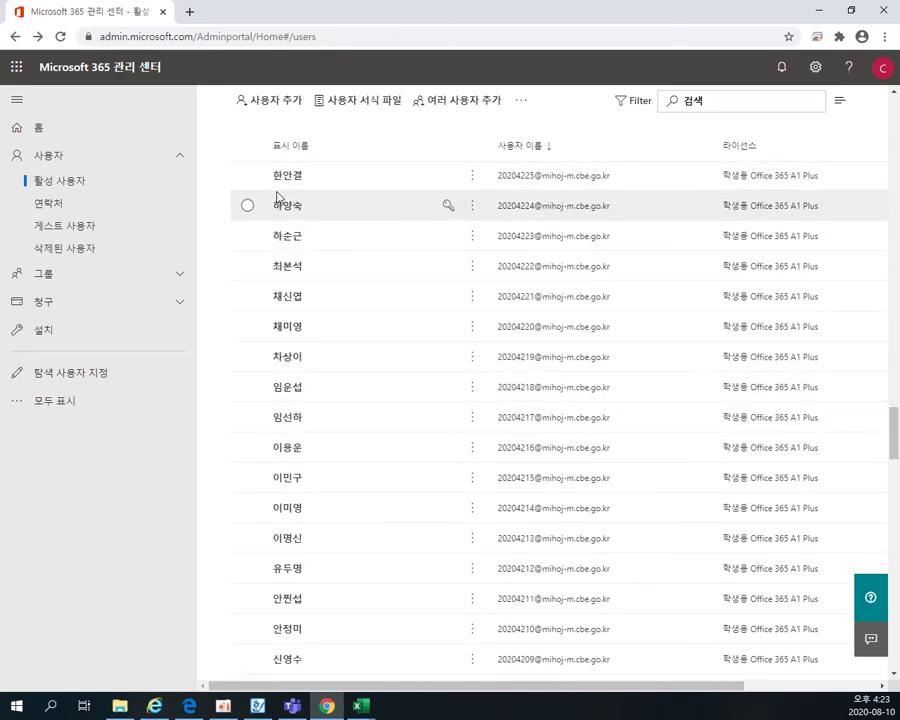
pyautogui.click(247, 177)
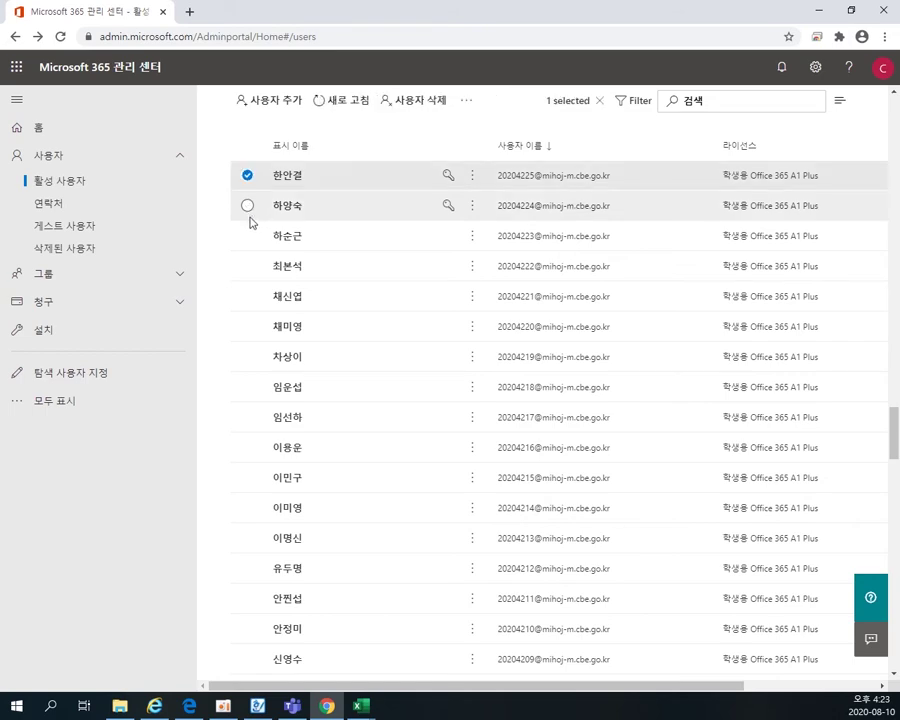
pyautogui.click(247, 206)
pyautogui.click(250, 240)
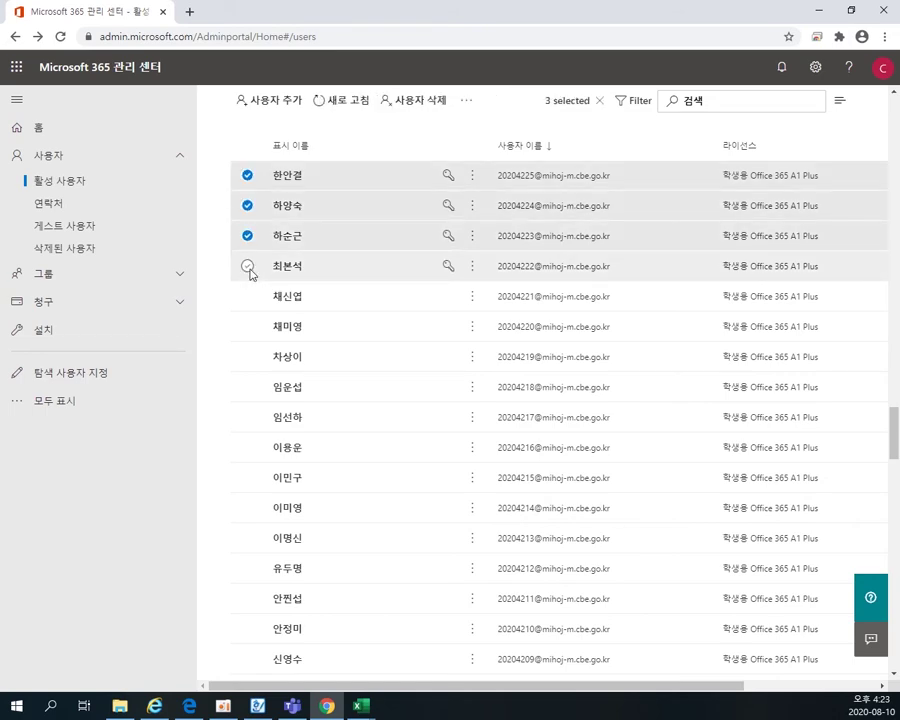
pyautogui.click(250, 268)
pyautogui.click(248, 297)
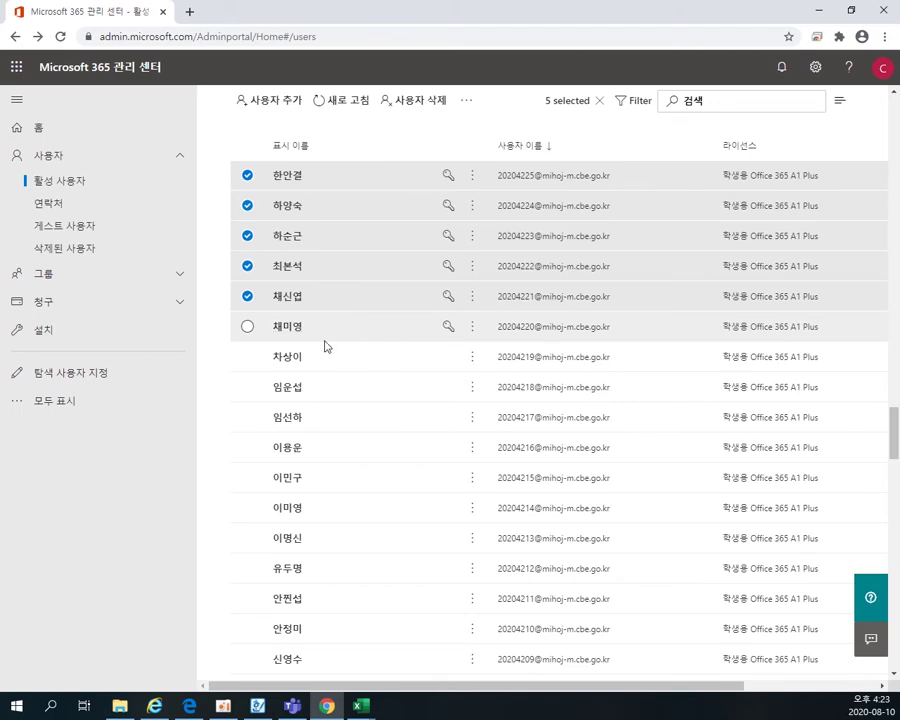
pyautogui.click(248, 330)
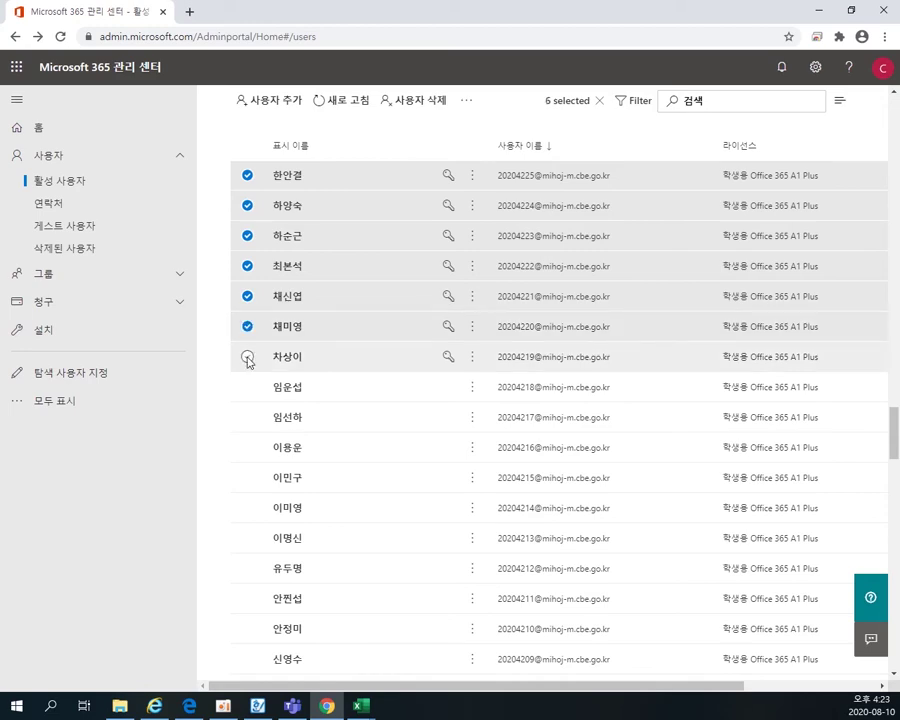
pyautogui.click(248, 360)
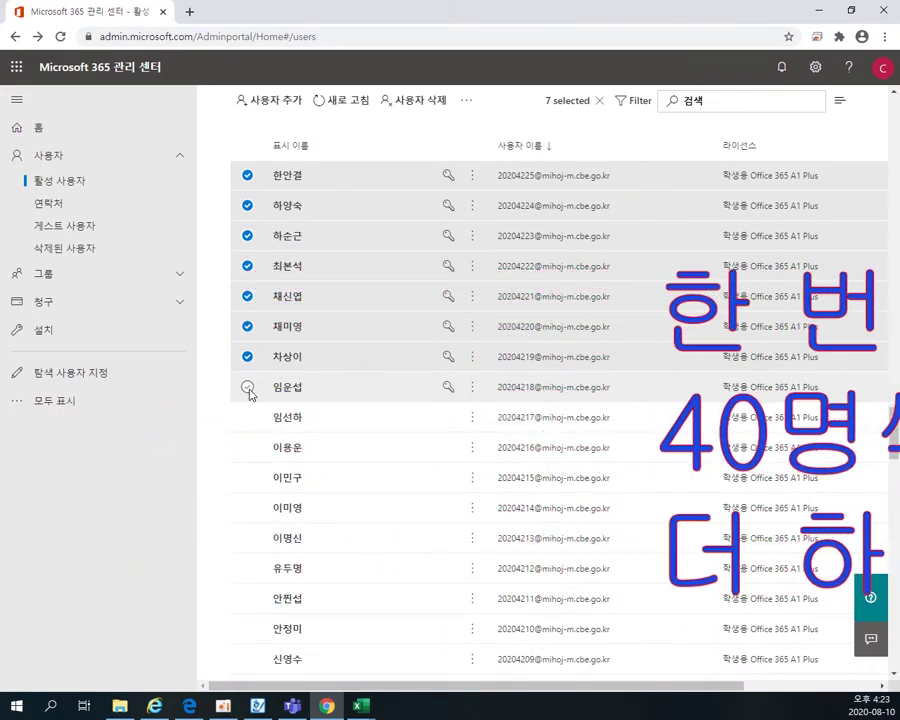
pyautogui.click(247, 387)
pyautogui.scroll(-2, 300, 400)
pyautogui.keyDown('shift'); pyautogui.click(247, 569); pyautogui.keyUp('shift')
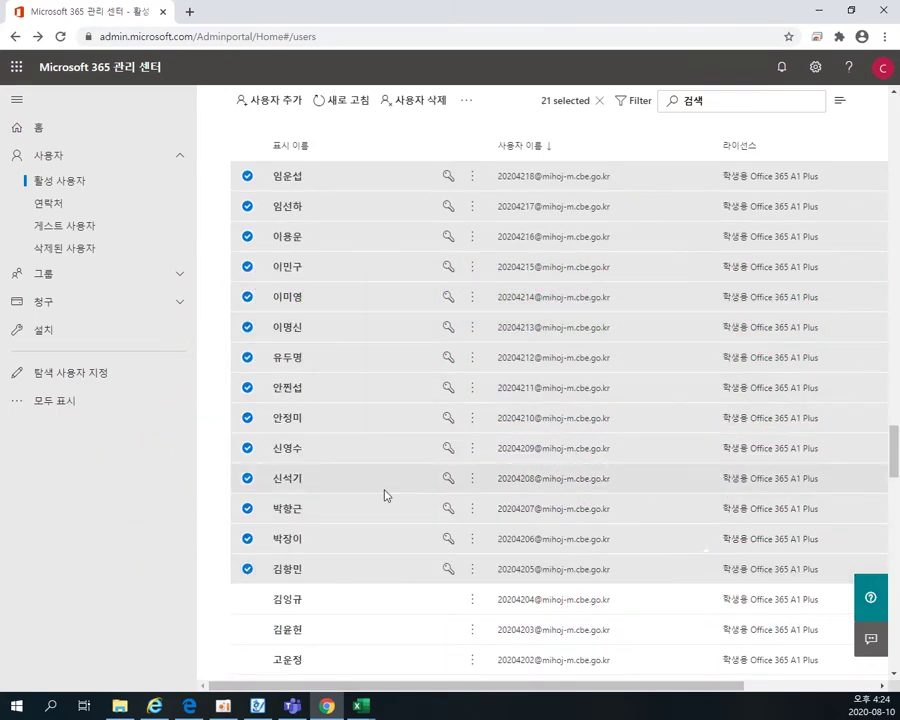
pyautogui.scroll(2, 387, 490)
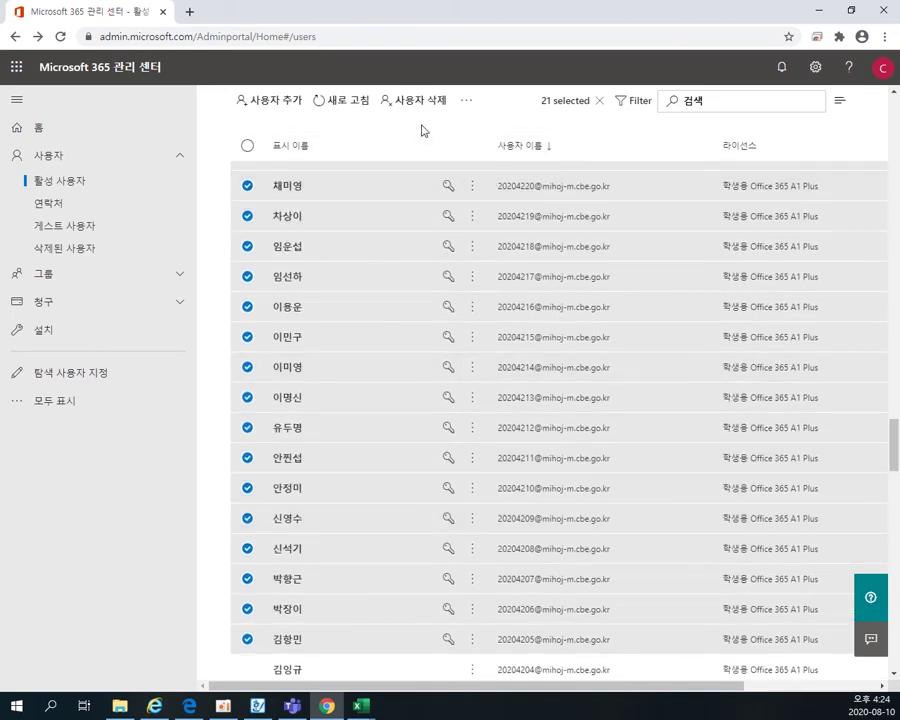
pyautogui.click(470, 105)
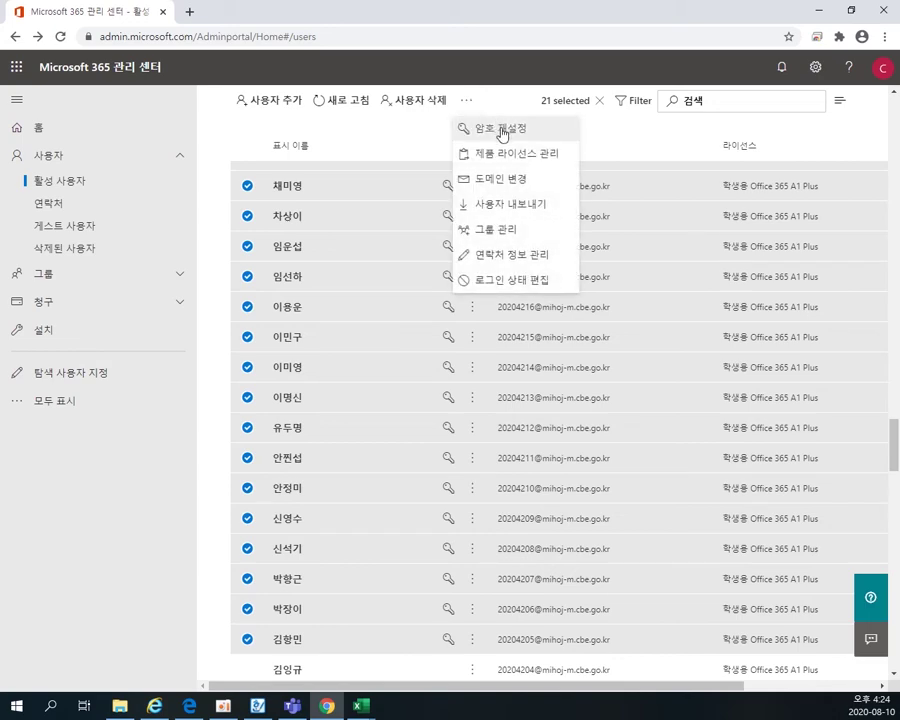
# - Reset all 21 selected students to one self-created password with 암호 직접 생성 and confirm it
pyautogui.click(502, 131)
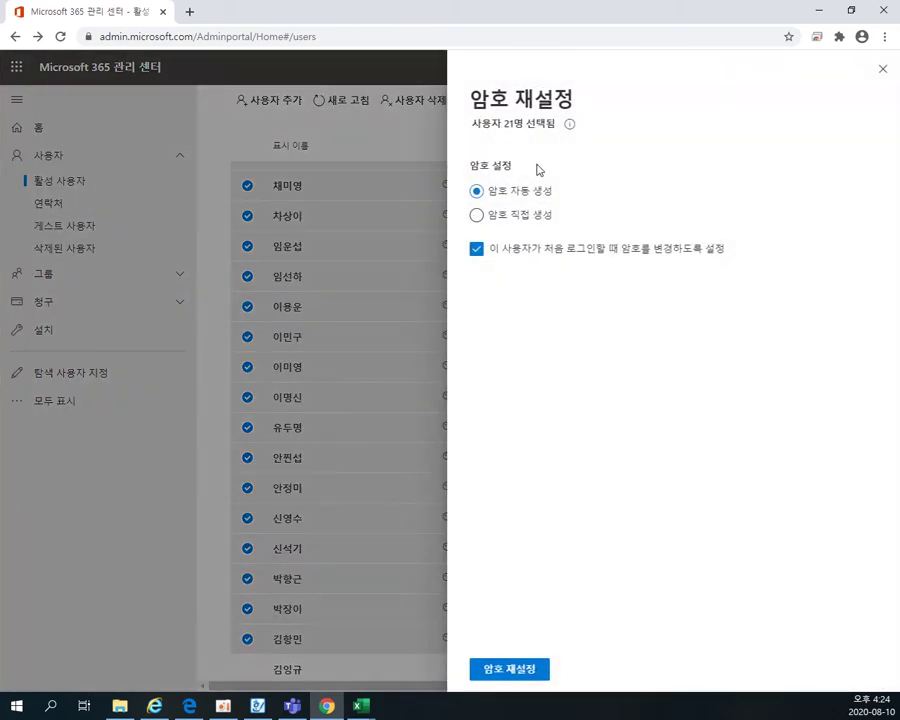
pyautogui.click(512, 218)
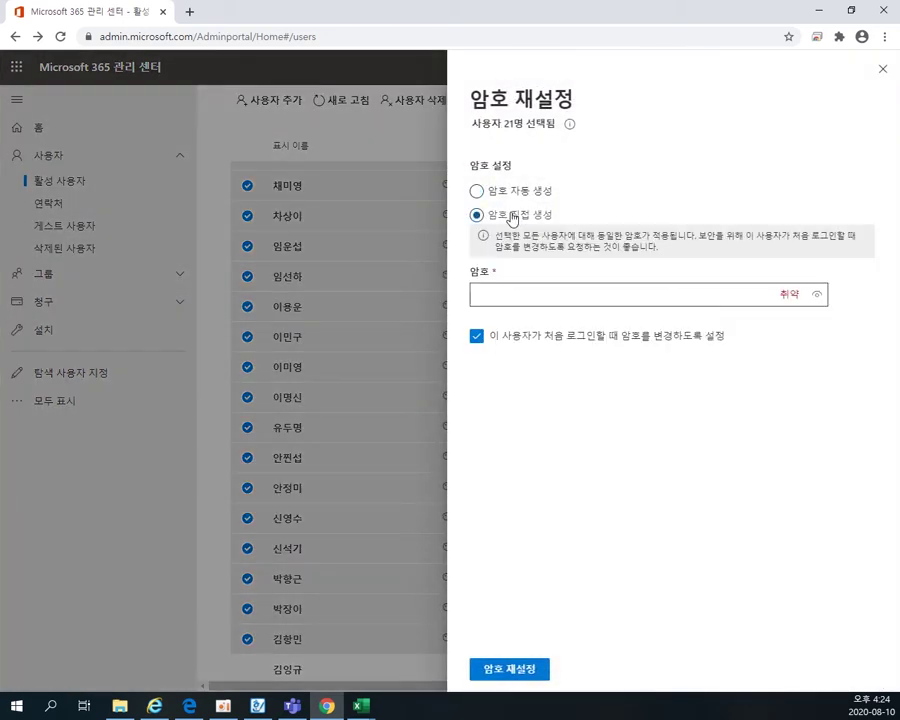
pyautogui.click(512, 296)
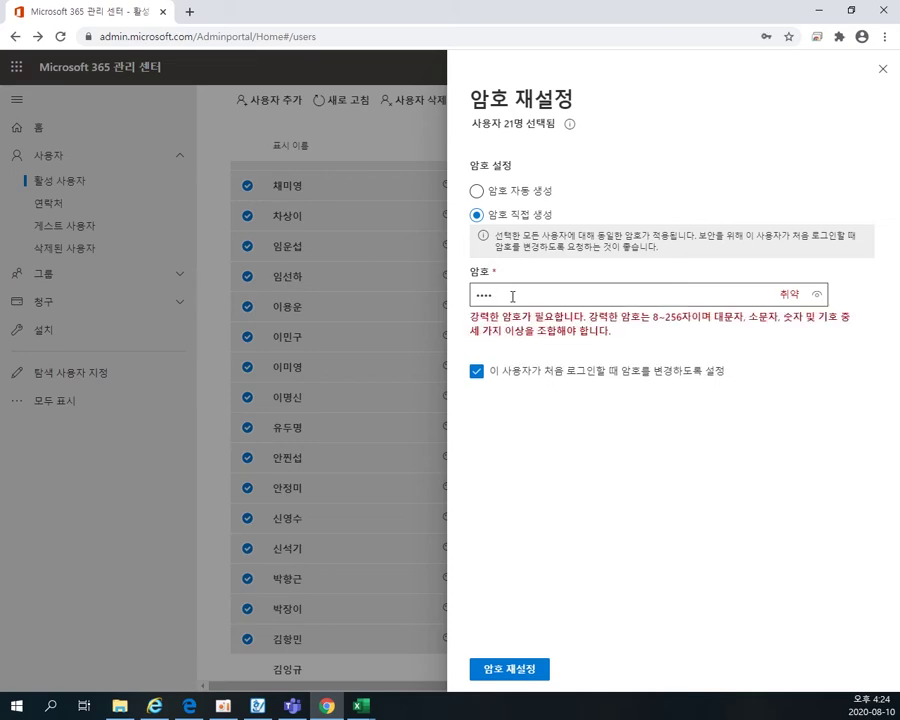
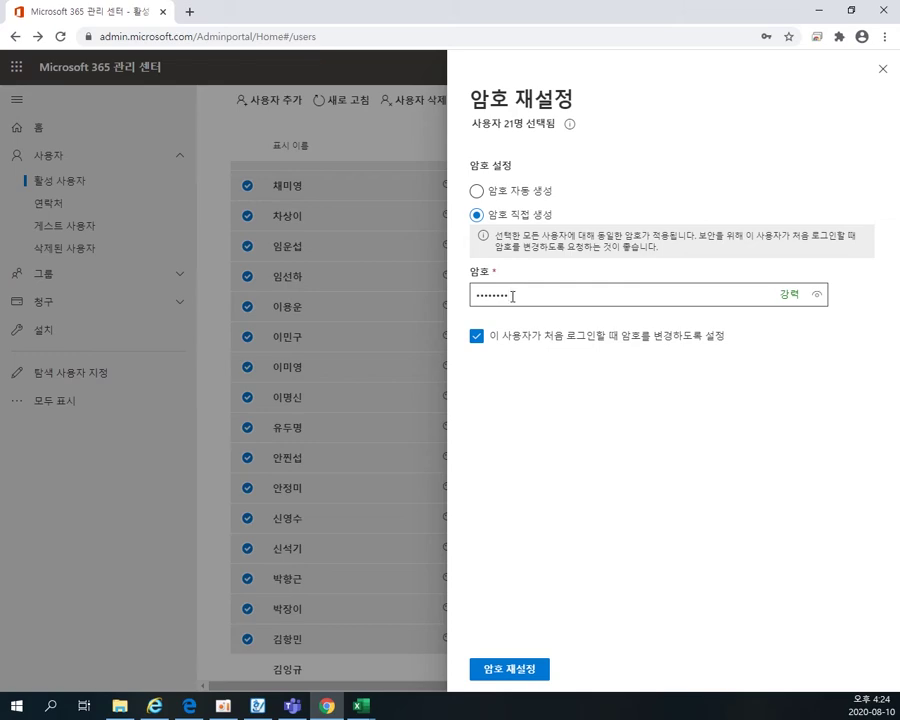
pyautogui.click(522, 672)
pyautogui.click(750, 268)
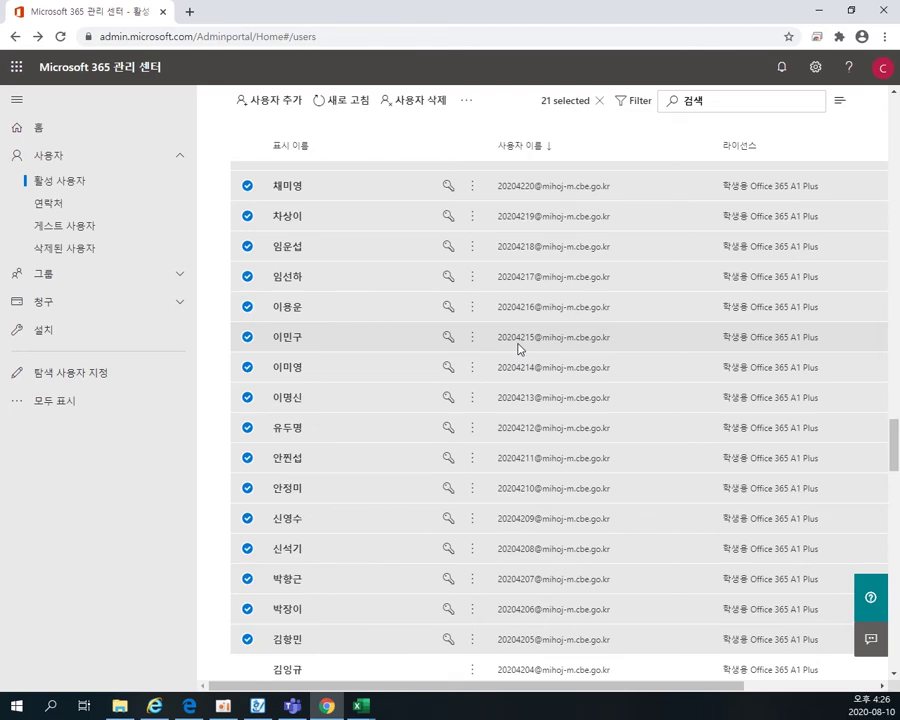
pyautogui.scroll(-1, 530, 352)
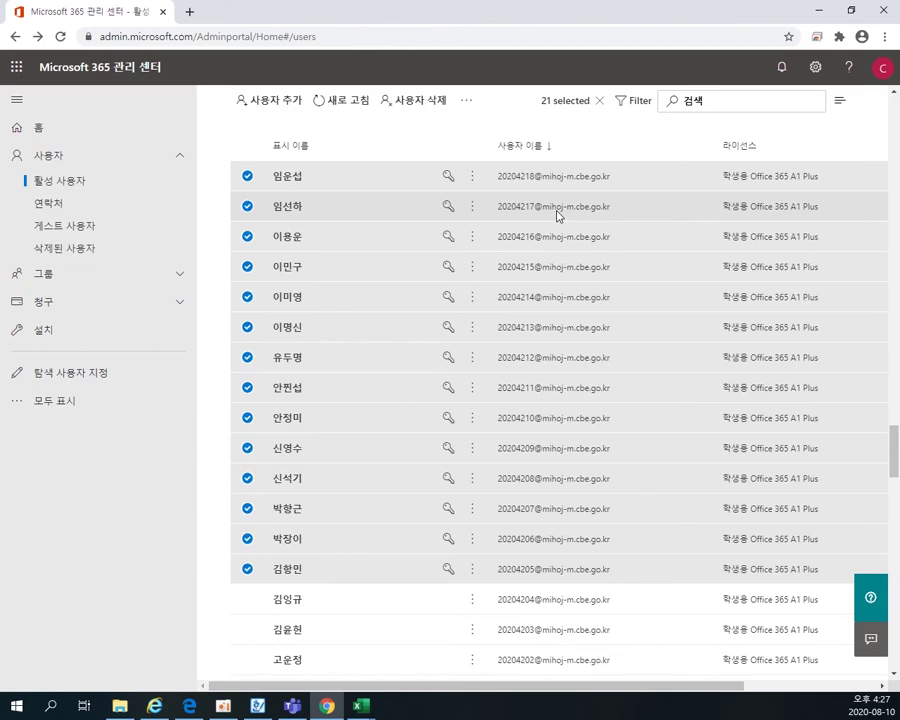
# - Select the next student, start a password reset, enter a new password, then close the reset panel
pyautogui.click(251, 604)
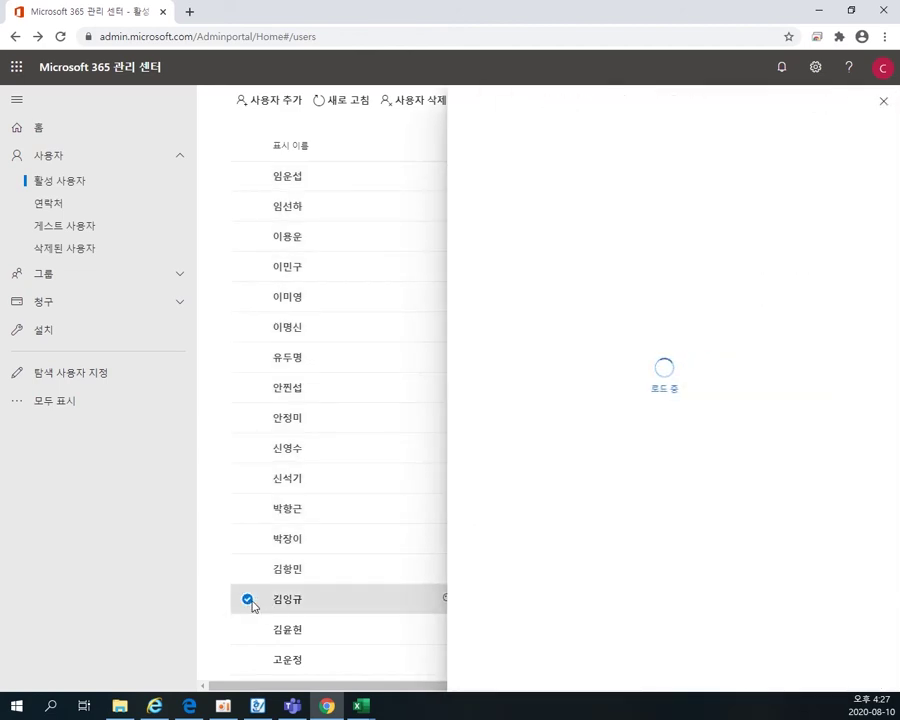
pyautogui.click(884, 104)
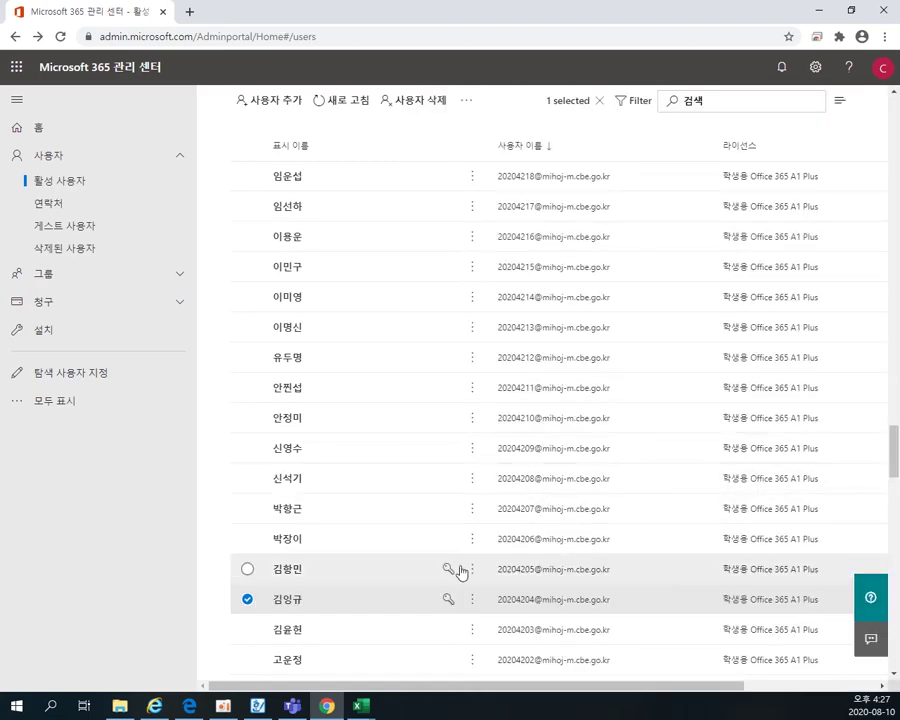
pyautogui.click(462, 100)
pyautogui.click(492, 128)
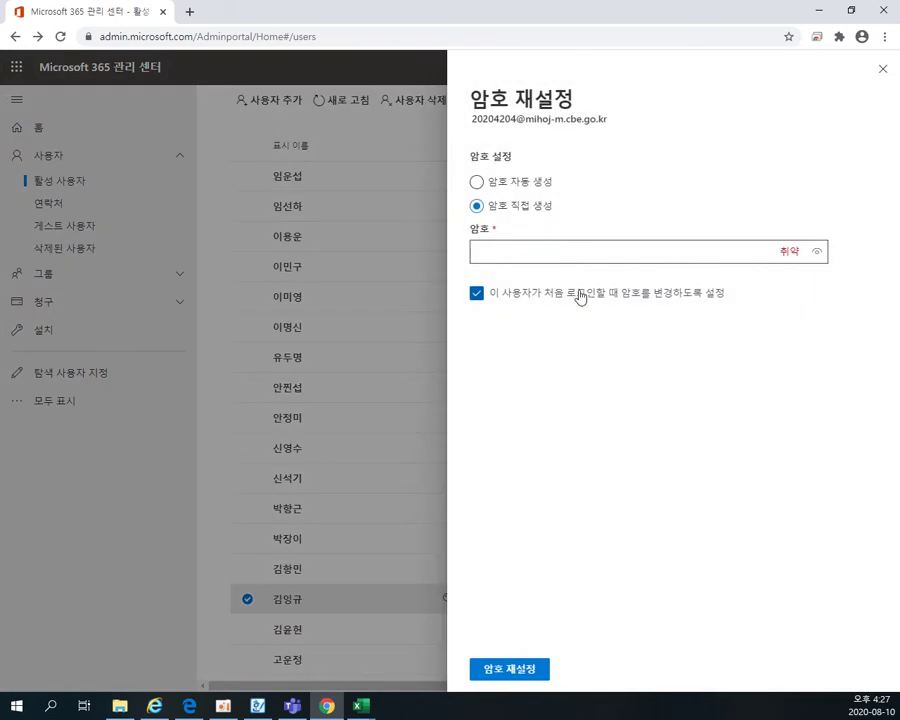
pyautogui.click(529, 249)
pyautogui.write('a')
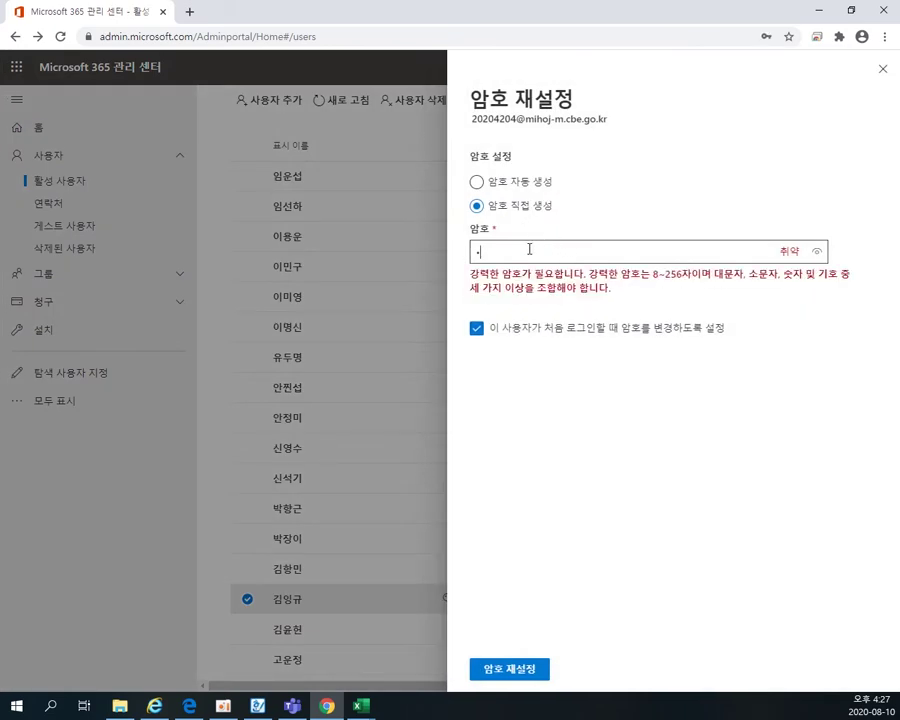
pyautogui.write('aaaaaaa')
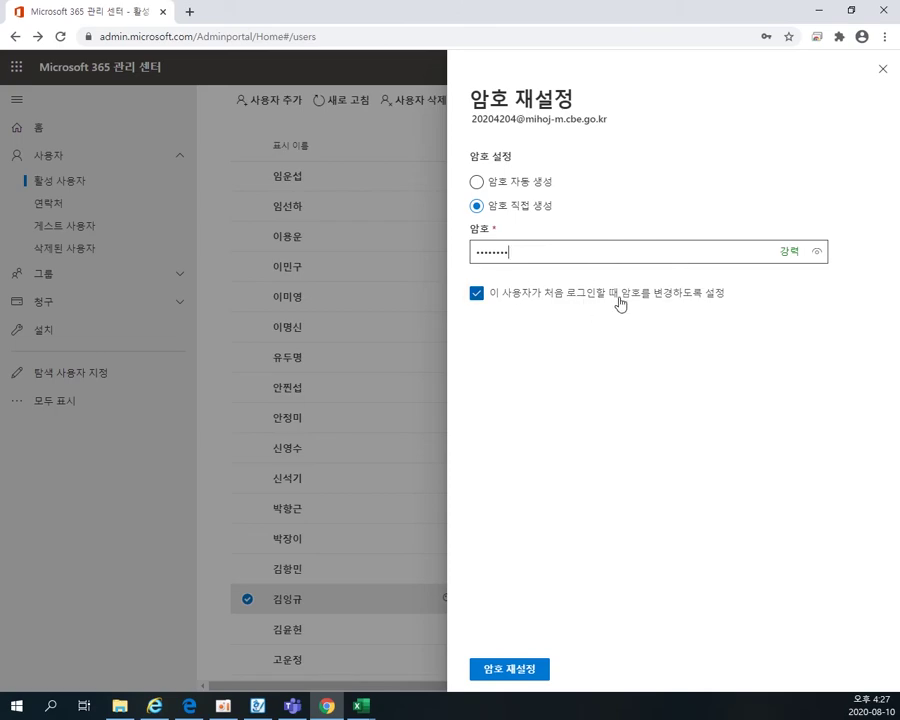
pyautogui.click(882, 69)
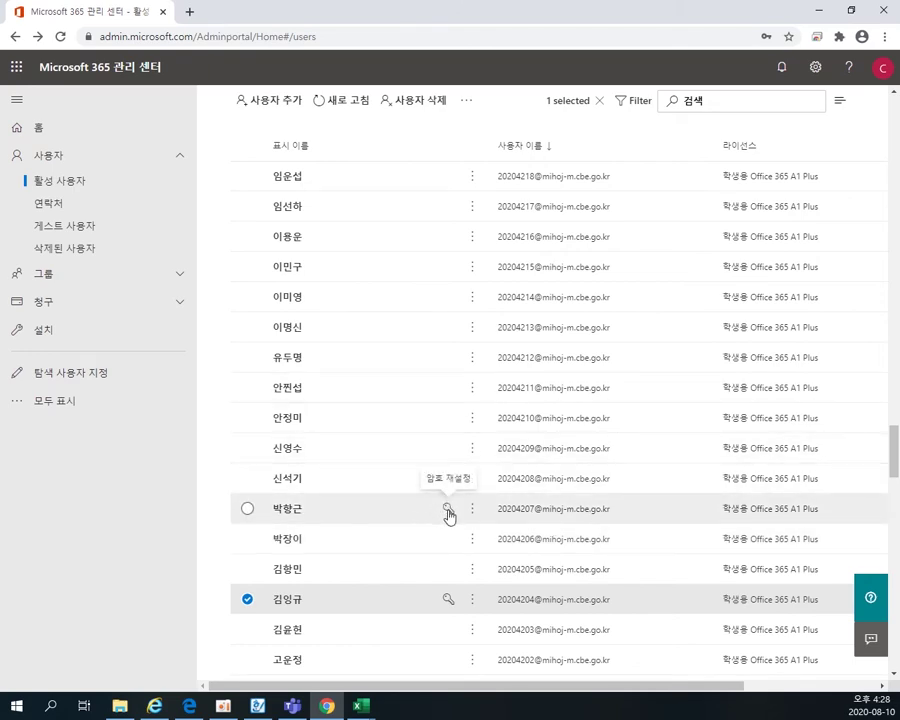
pyautogui.click(448, 602)
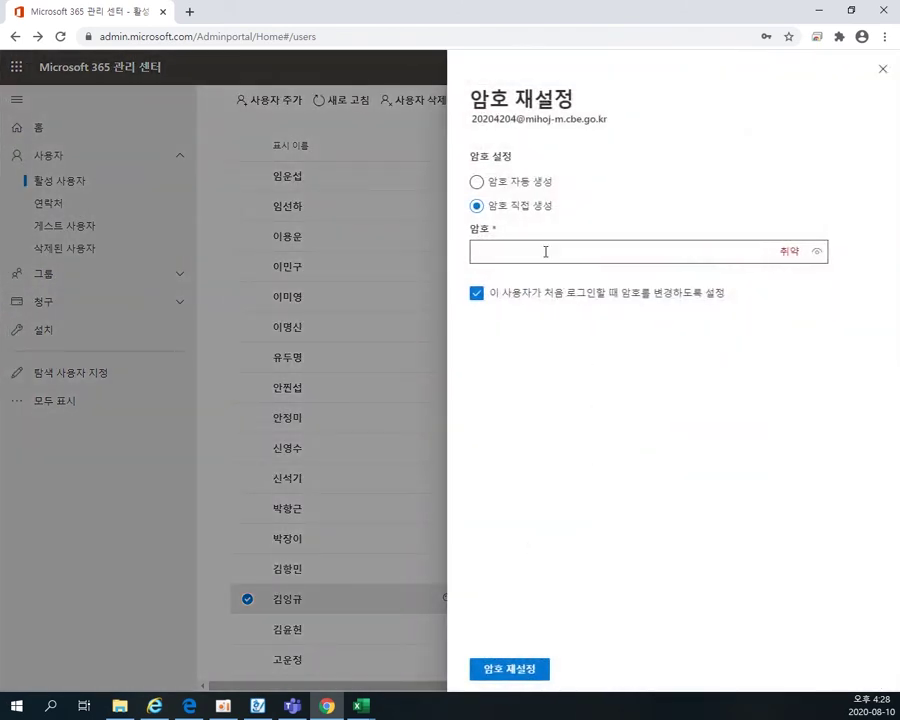
pyautogui.write('•••••••••')
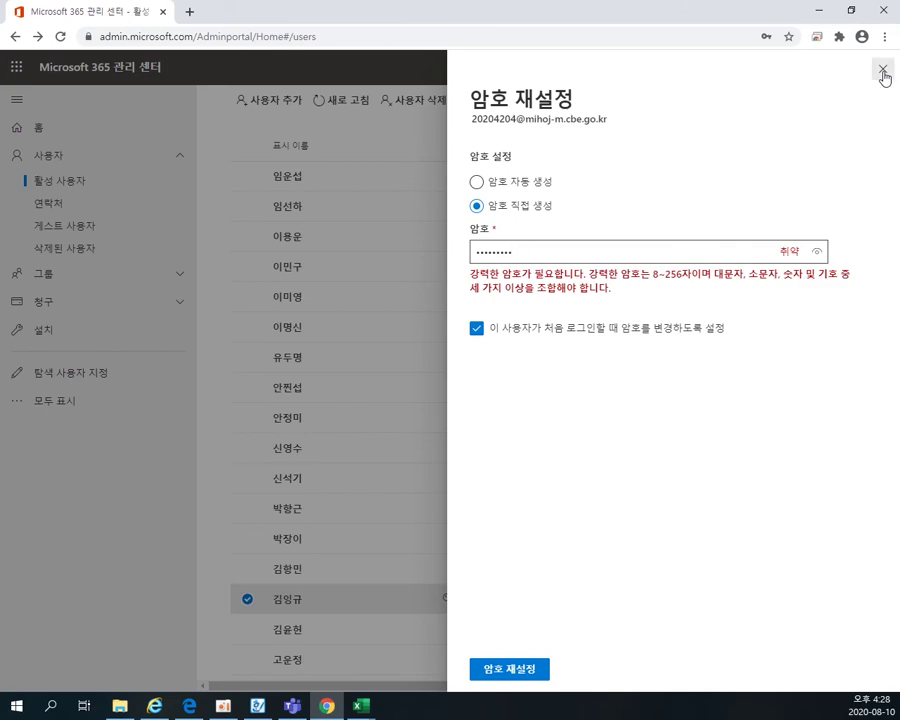
pyautogui.click(883, 70)
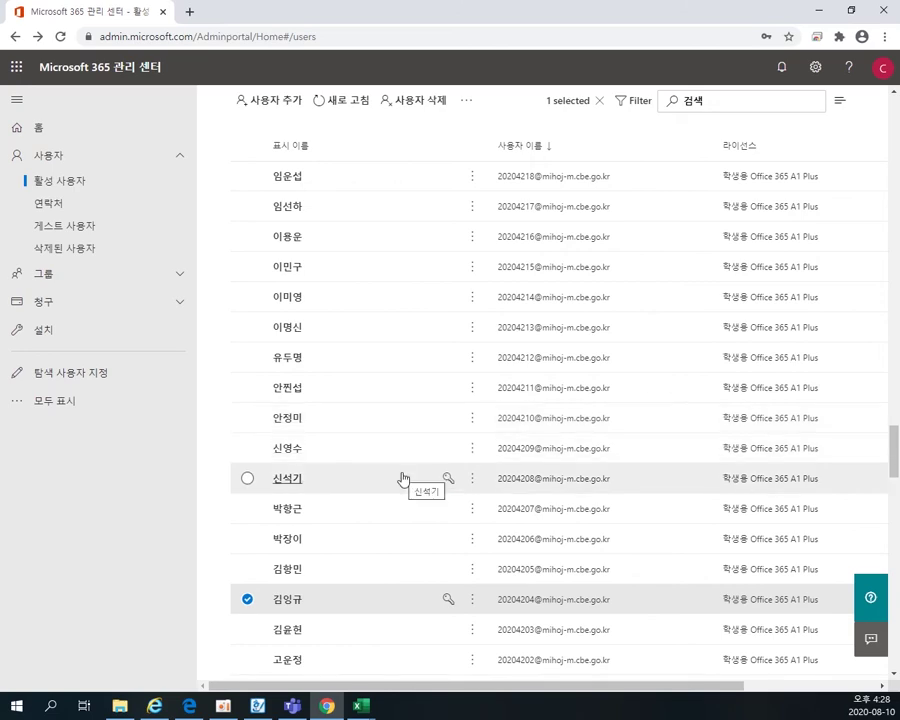
pyautogui.click(292, 708)
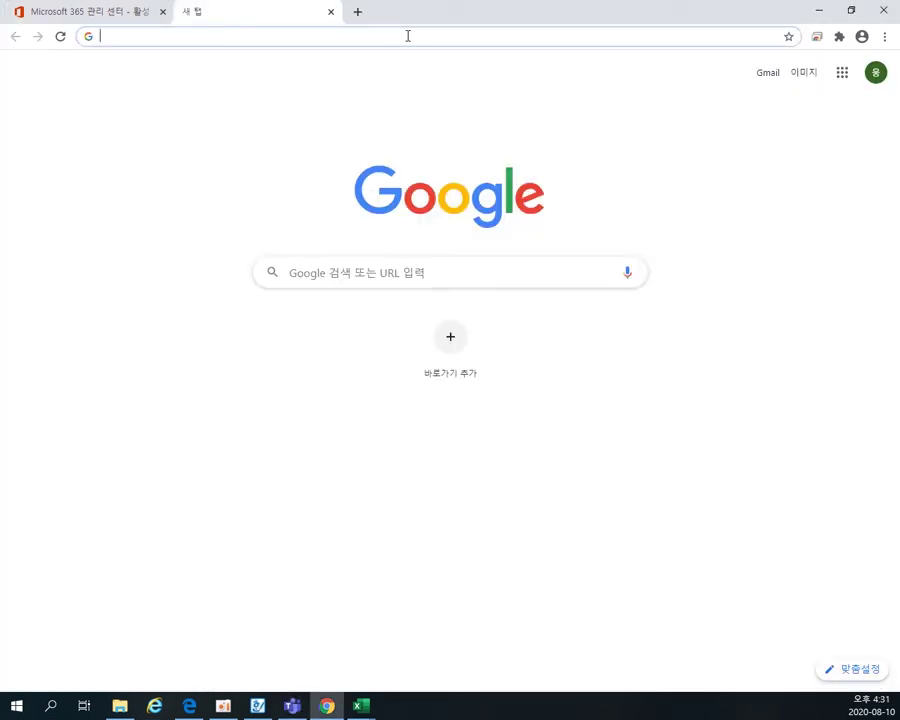
# - Search Google for 마이크로소프트 팀즈, open the Microsoft Teams page and choose 로그인
pyautogui.write('마이크로소프트 팀즈')
pyautogui.press('Return')
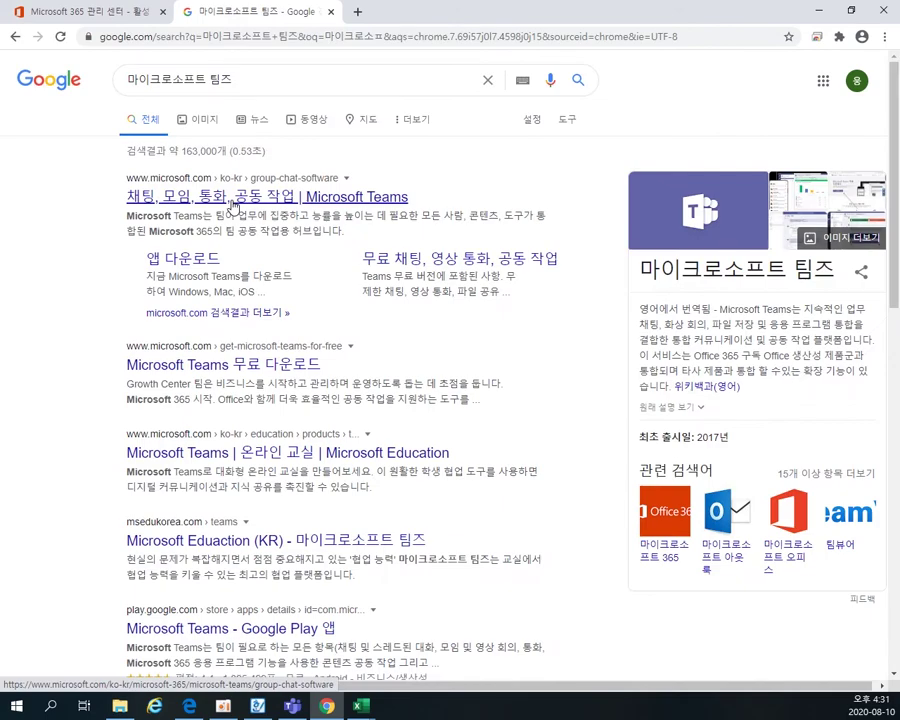
pyautogui.click(232, 202)
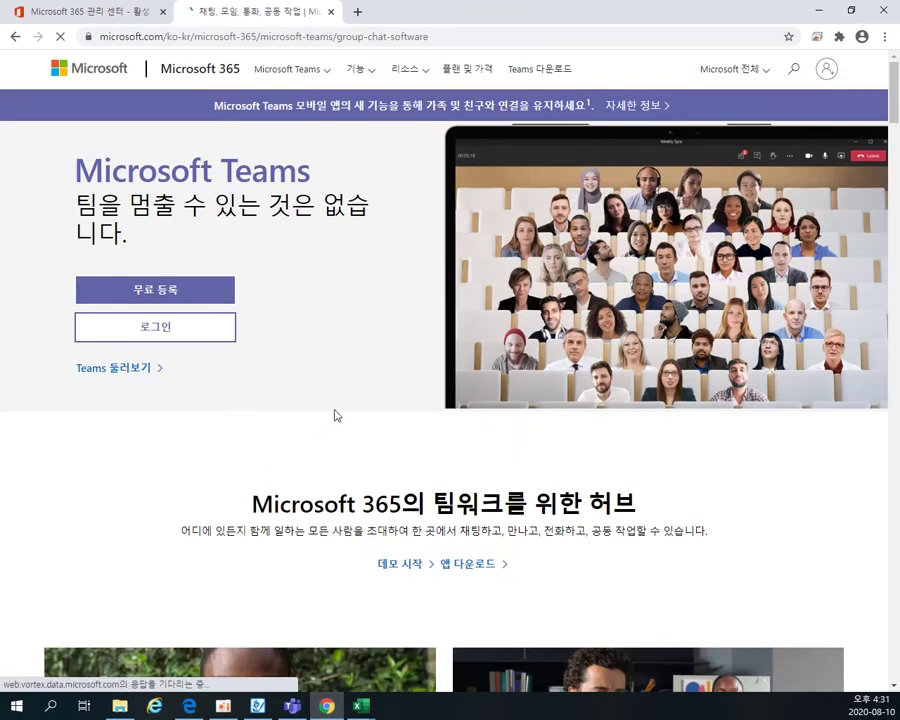
pyautogui.click(170, 334)
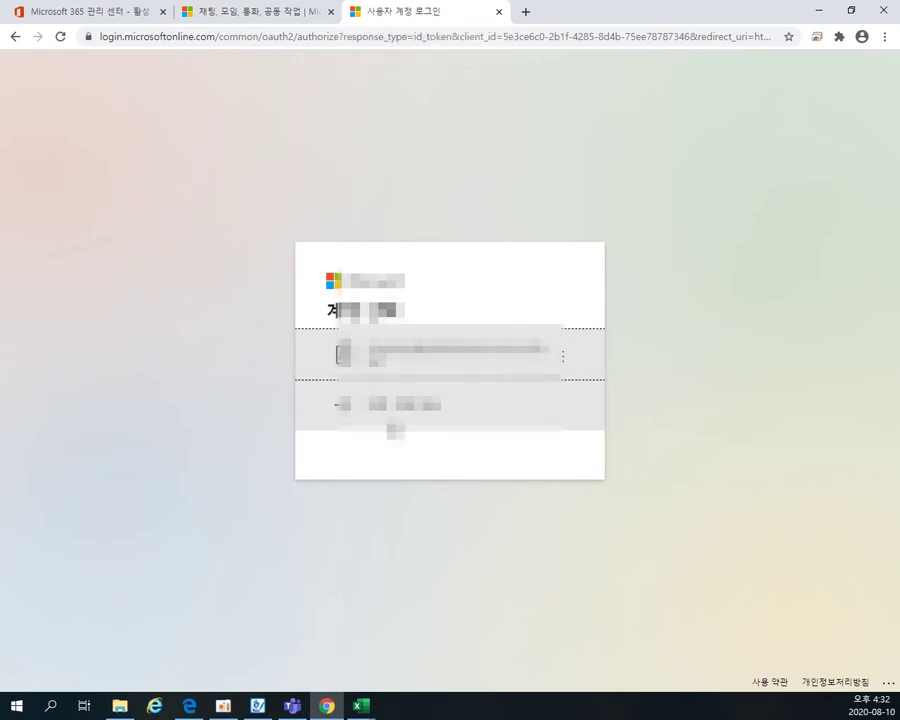
# - Sign in with a different account using the student's e-mail and temporary password
pyautogui.click(391, 422)
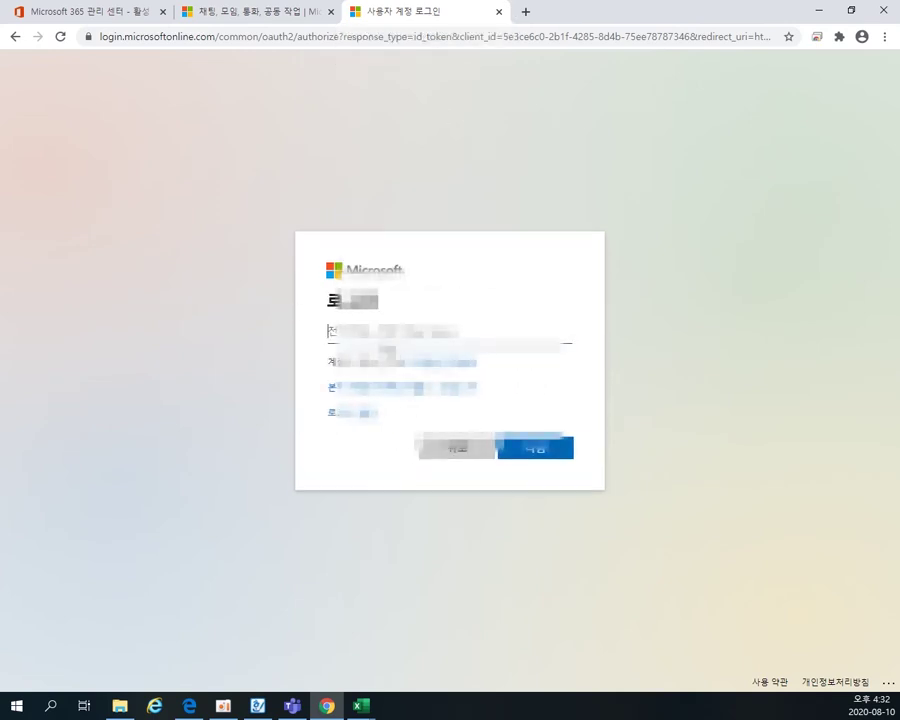
pyautogui.hotkey('ctrl', 'v')
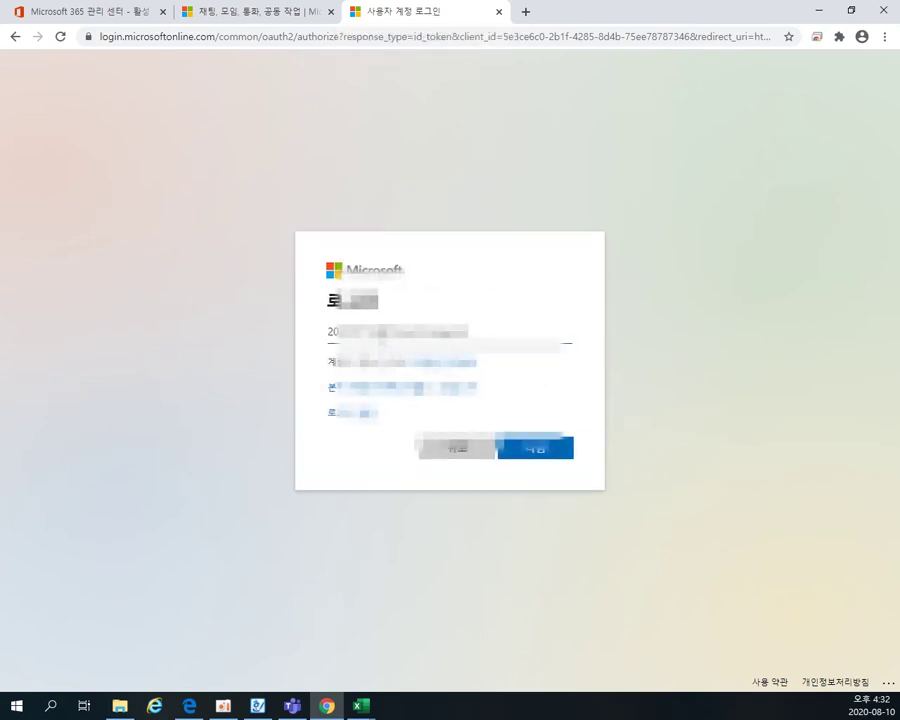
pyautogui.click(533, 451)
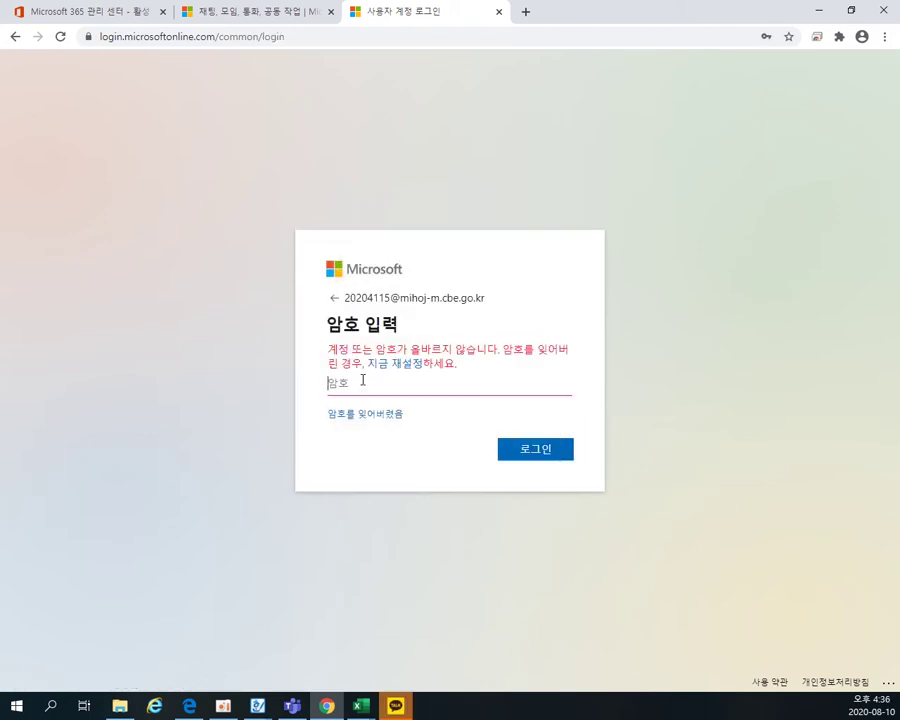
pyautogui.write('•••')
pyautogui.press('Return')
# - Enter the current password plus a new password and its confirmation to finish first sign-in
pyautogui.write('••••')
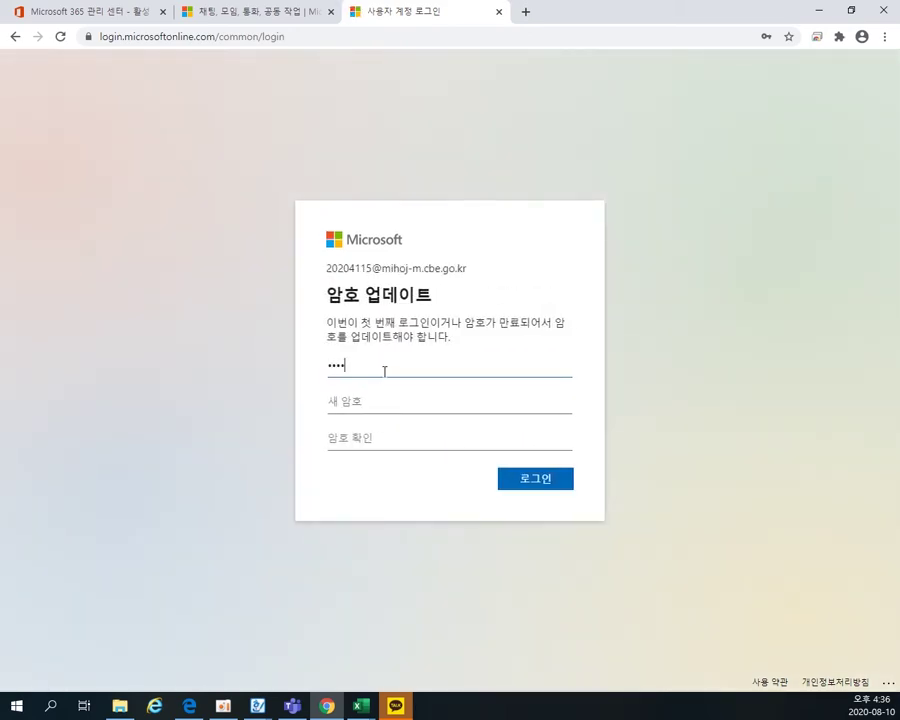
pyautogui.write('••••')
pyautogui.press('Tab')
pyautogui.write('••••••••••')
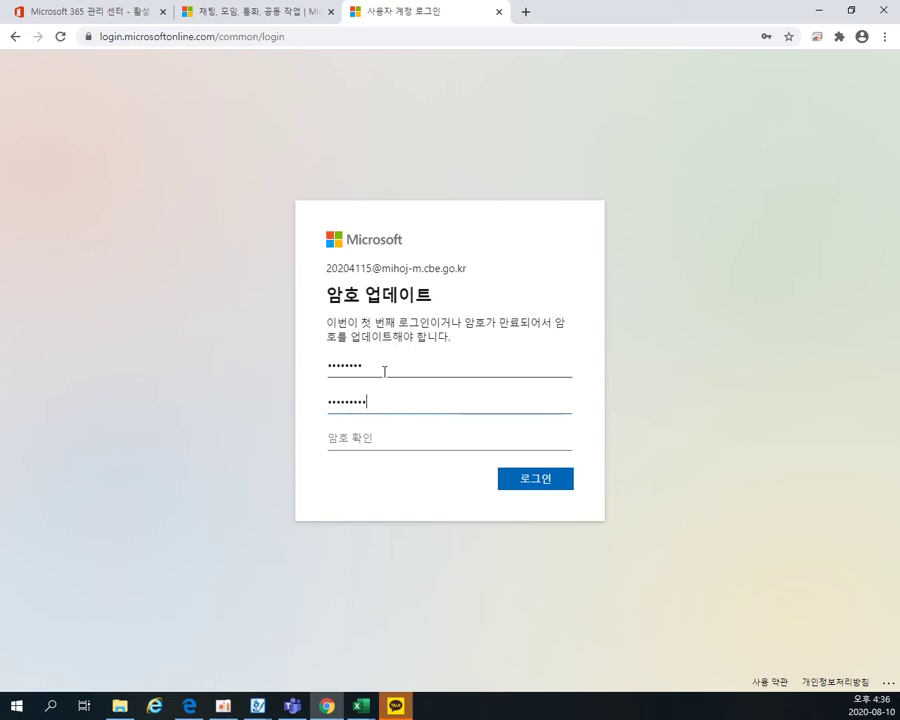
pyautogui.write('••••••••••')
pyautogui.press('Return')
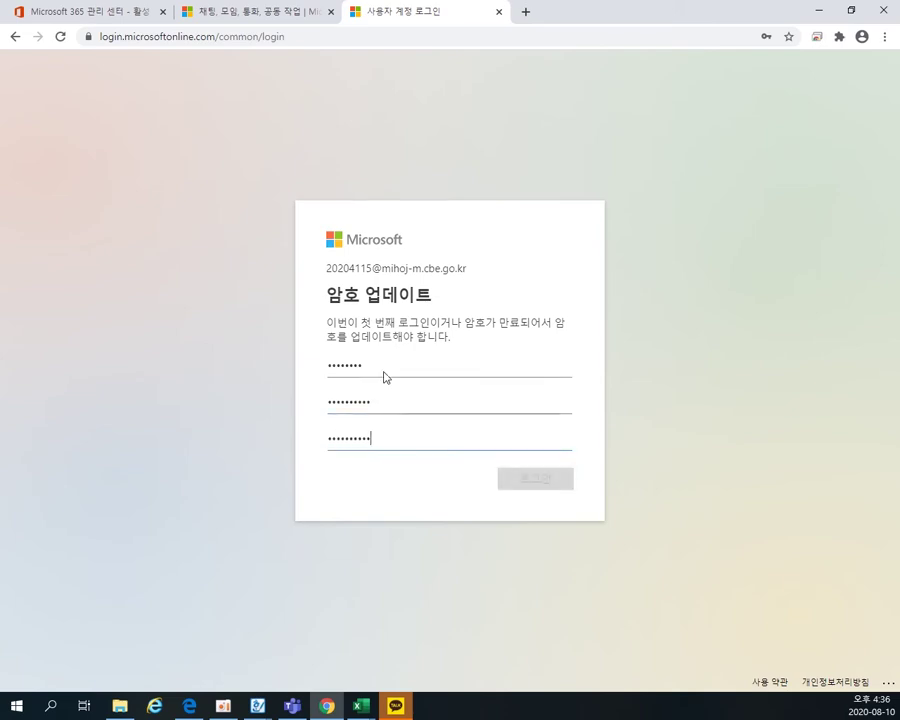
# - Step through all Teams welcome slides and finish the tour
pyautogui.click(619, 541)
pyautogui.click(619, 541)
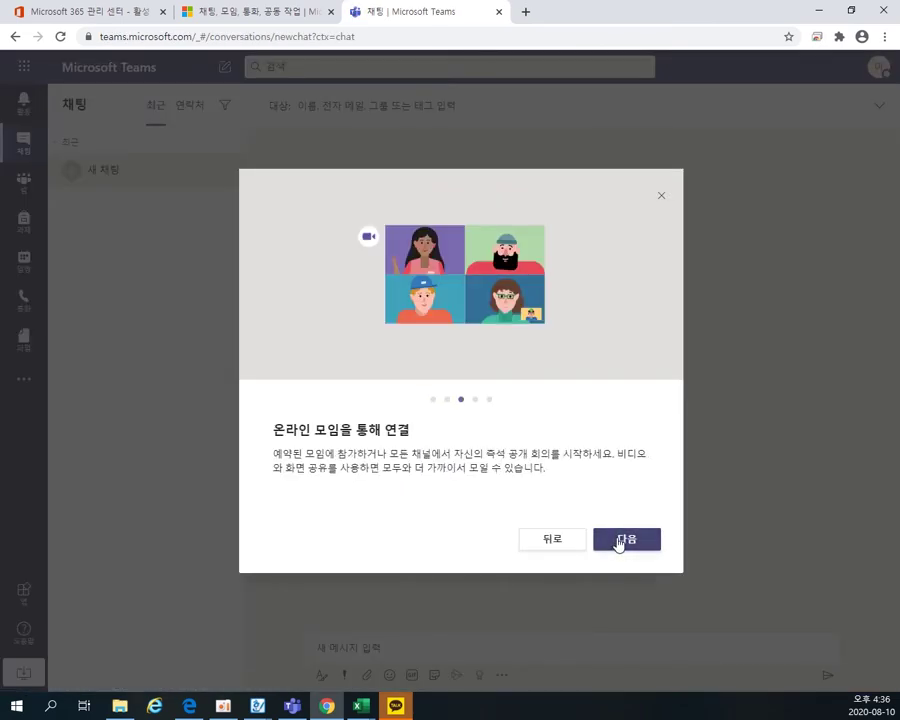
pyautogui.click(619, 541)
pyautogui.click(619, 541)
pyautogui.click(619, 541)
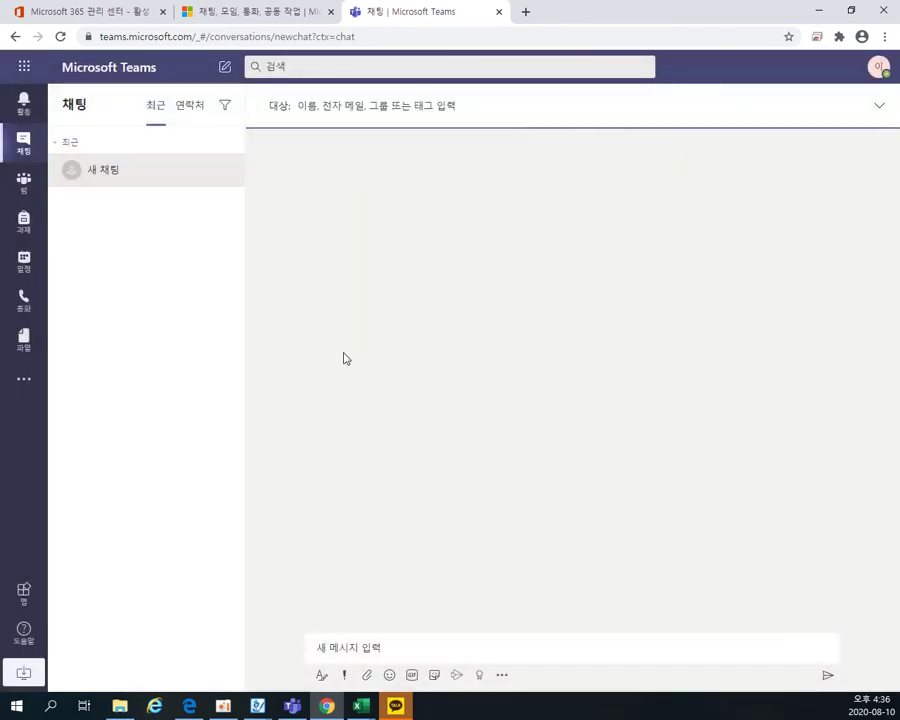
# - Go to 팀, sign the student out from the avatar menu, and choose another account
pyautogui.click(22, 184)
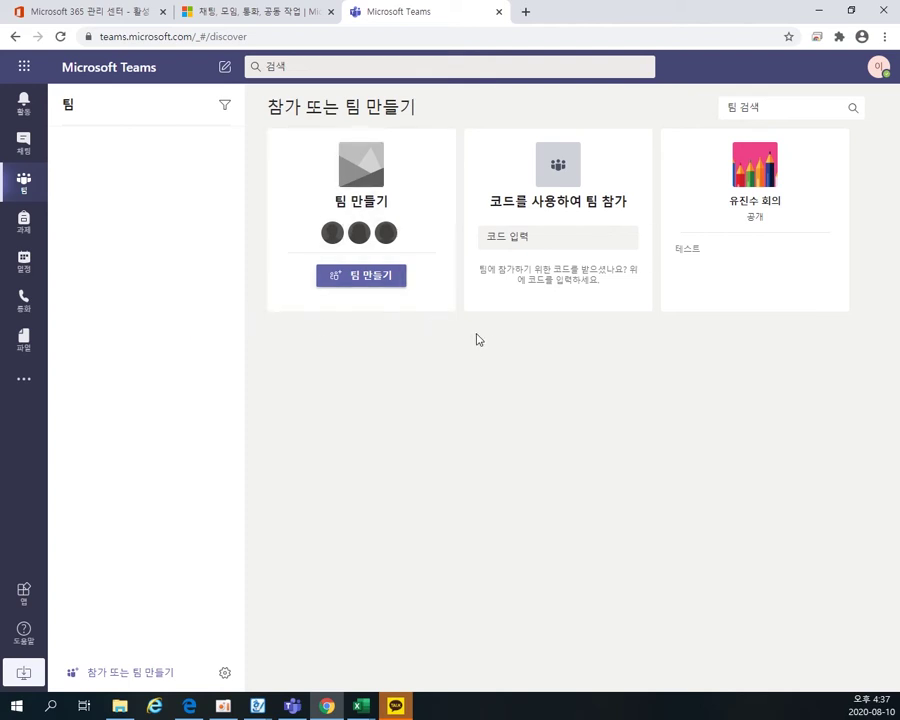
pyautogui.click(879, 69)
pyautogui.click(740, 354)
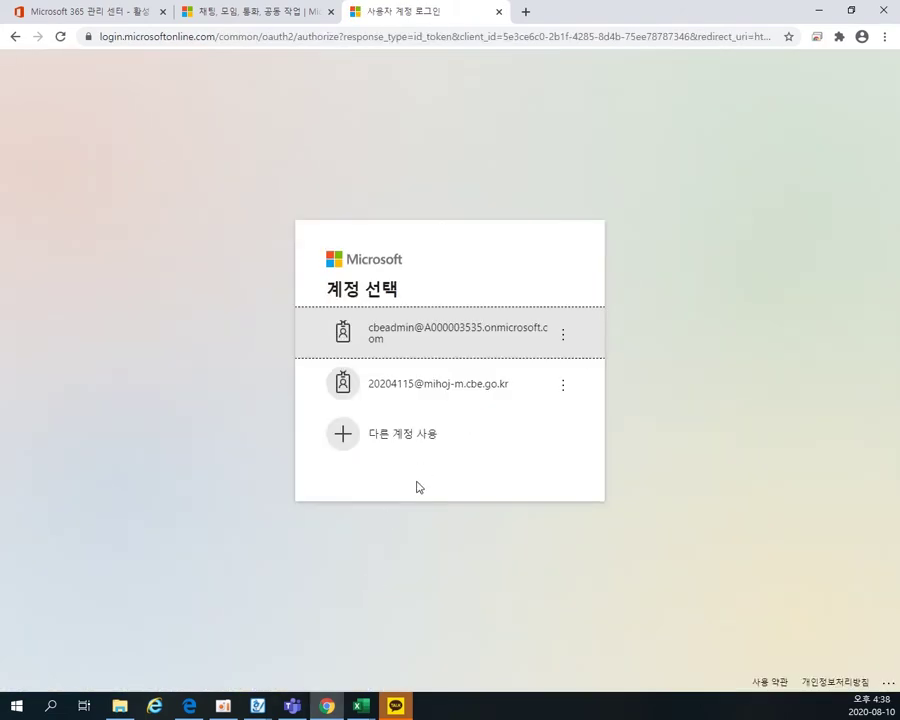
pyautogui.click(430, 444)
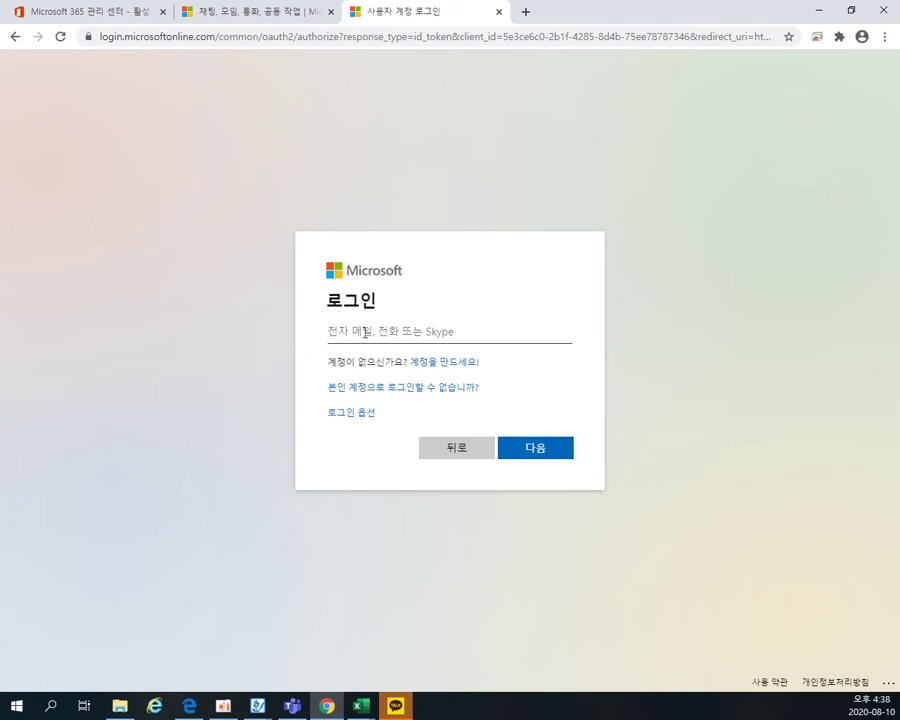
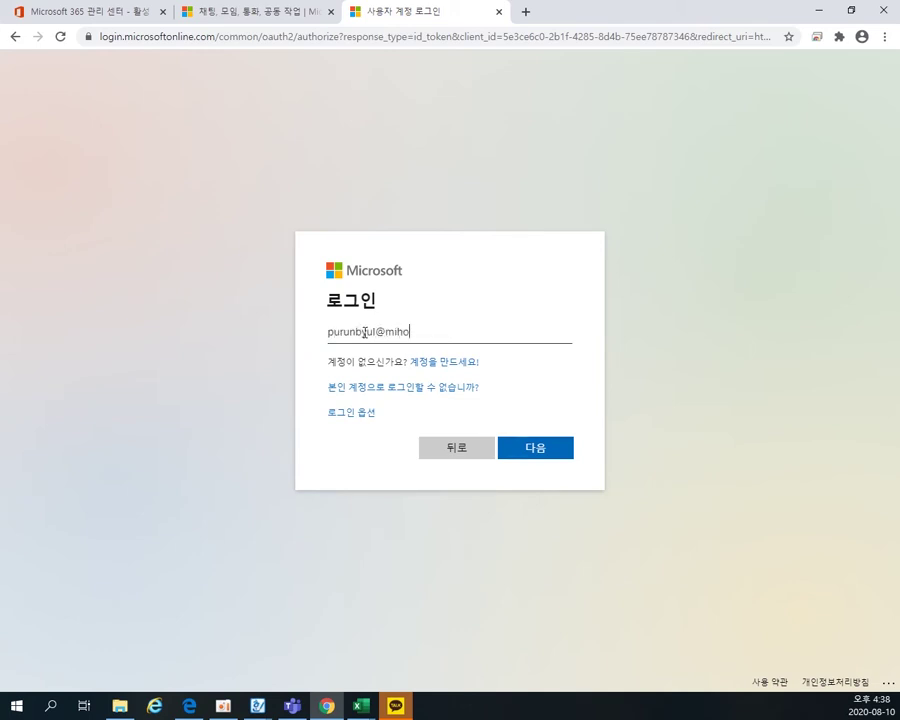
# - Sign in with the teacher's e-mail and password, then scroll through the teacher's teams grid
pyautogui.press('Return')
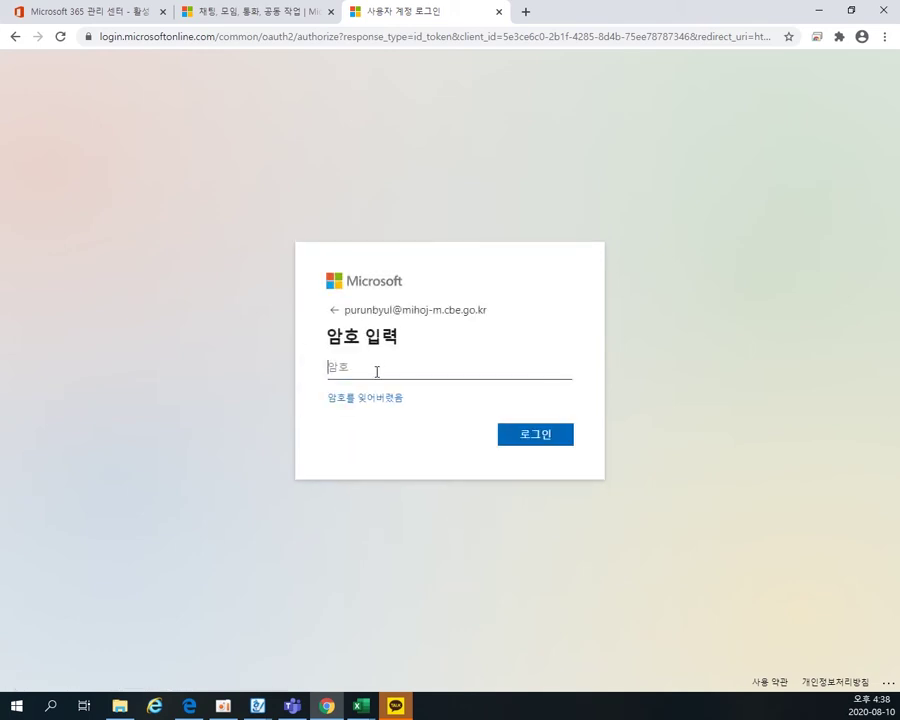
pyautogui.write('••••••••')
pyautogui.press('Return')
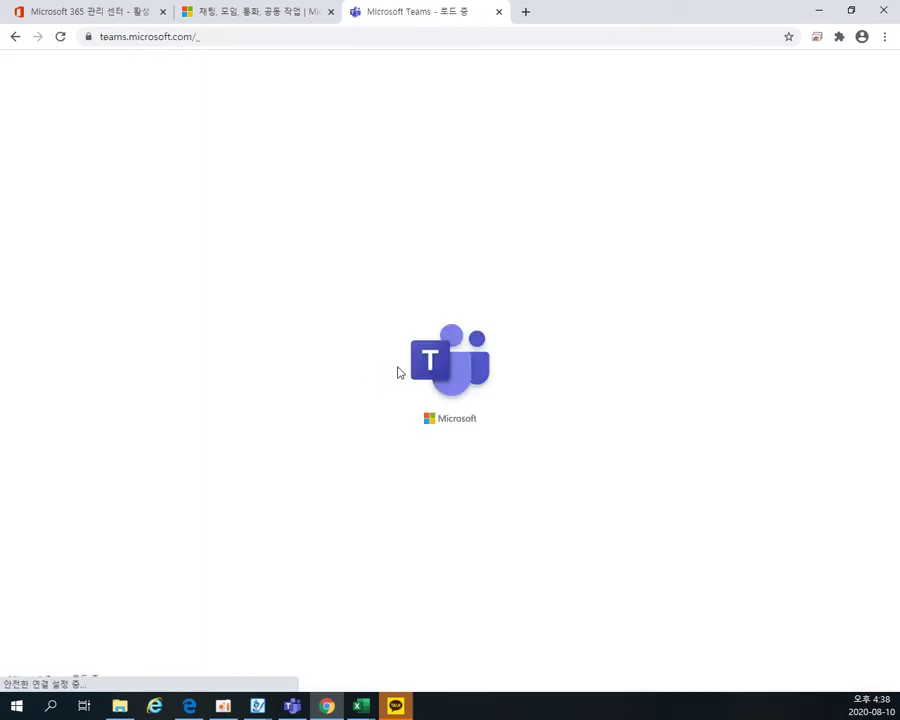
pyautogui.scroll(-2, 440, 380)
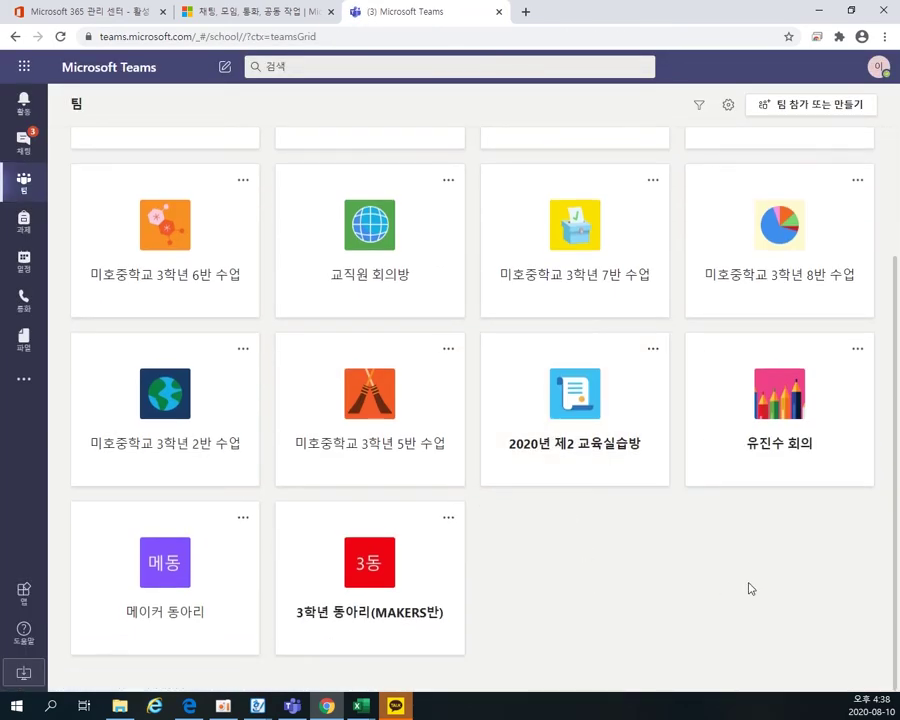
pyautogui.scroll(2, 751, 589)
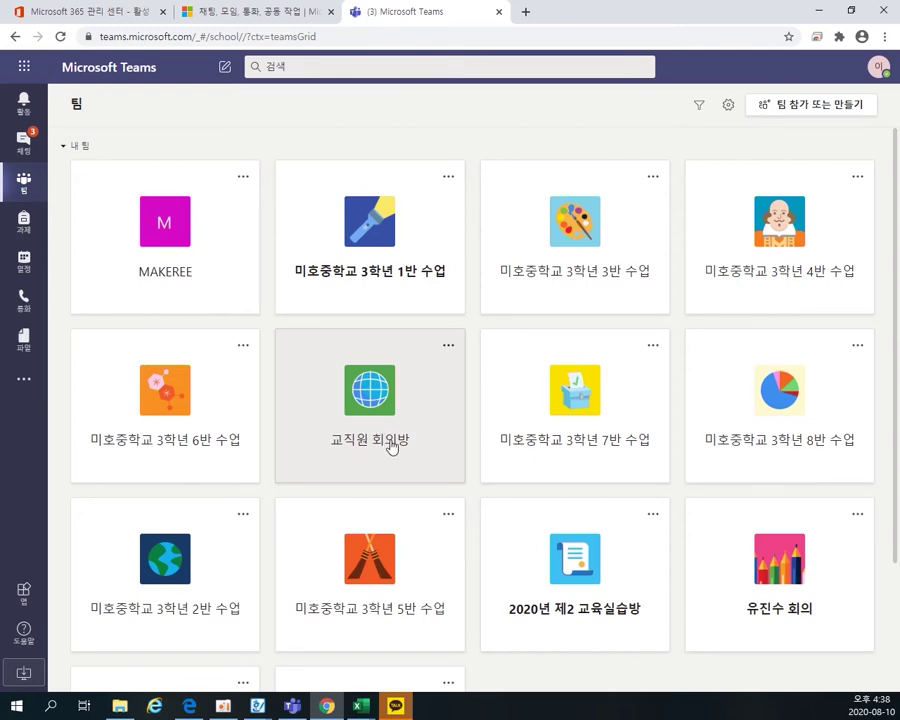
pyautogui.scroll(-1, 565, 569)
pyautogui.scroll(-1, 565, 527)
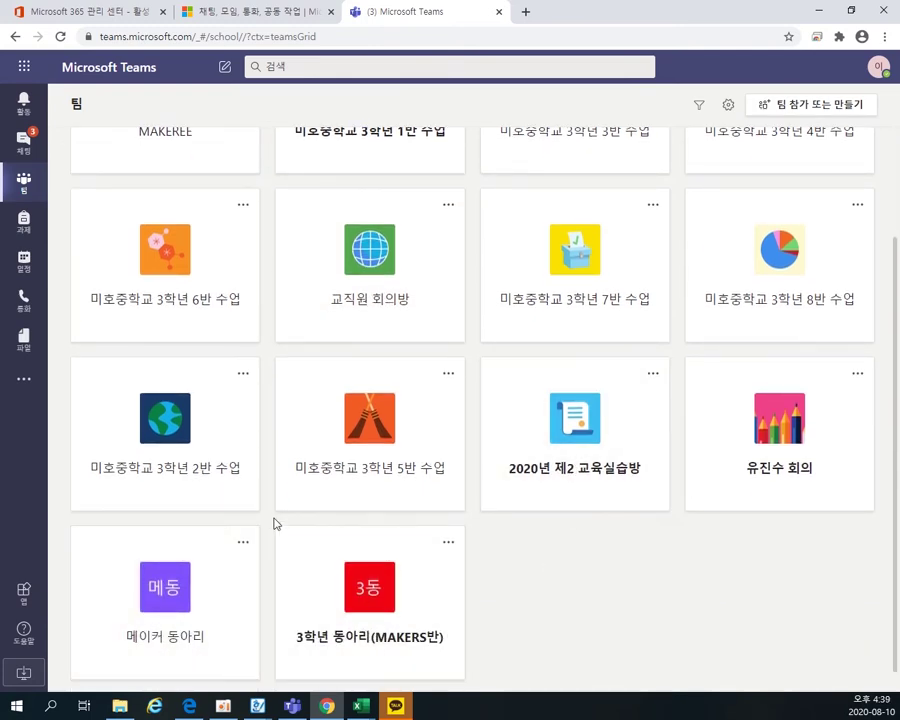
pyautogui.scroll(2, 270, 520)
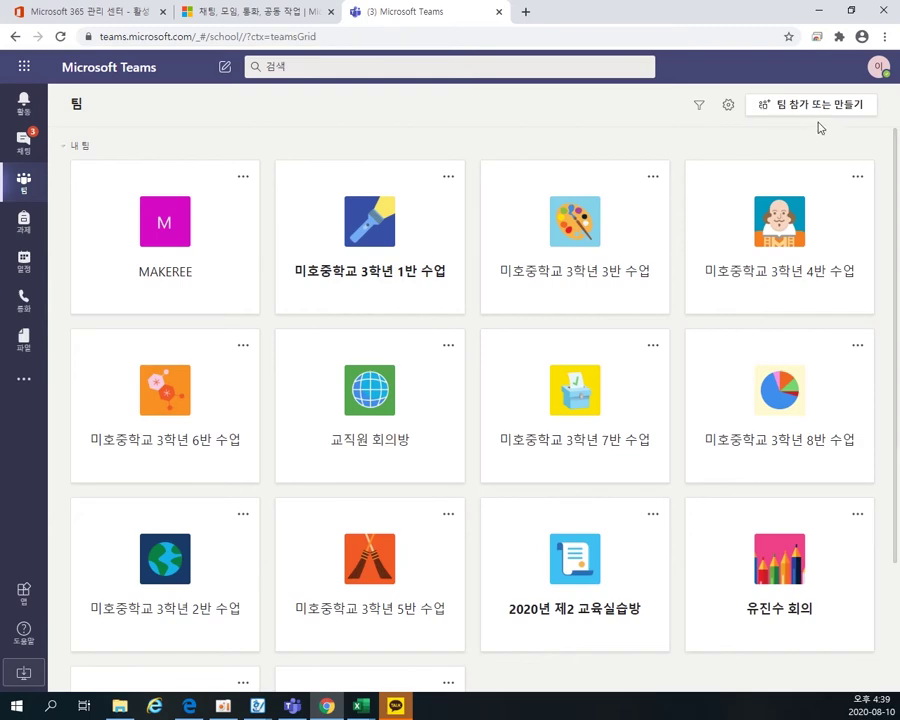
# - Create a 수업 class team named 4학년1반 with description 4학년 and continue
pyautogui.click(793, 113)
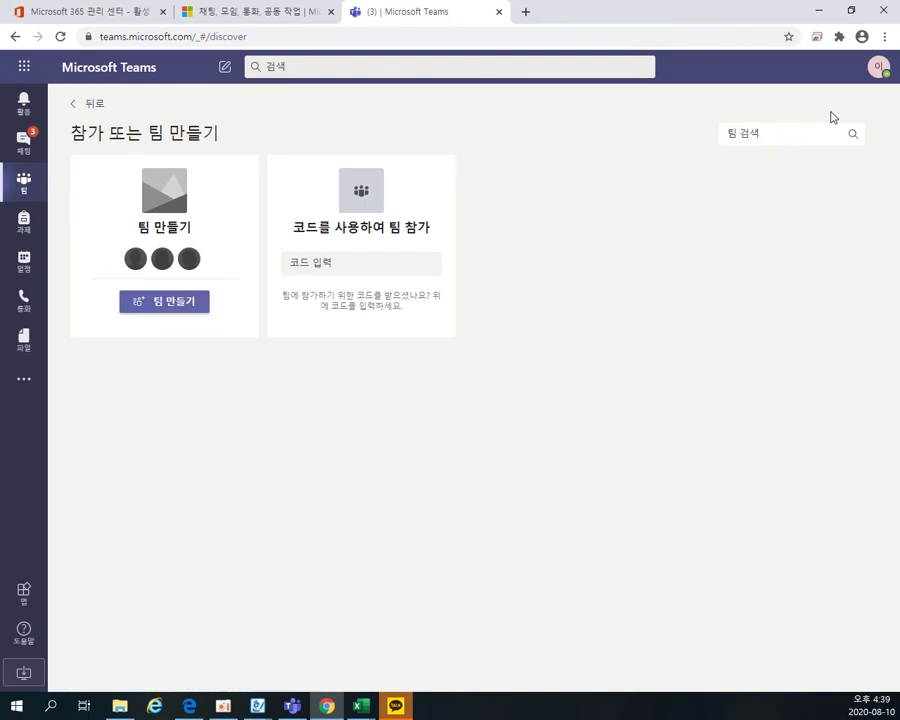
pyautogui.click(152, 306)
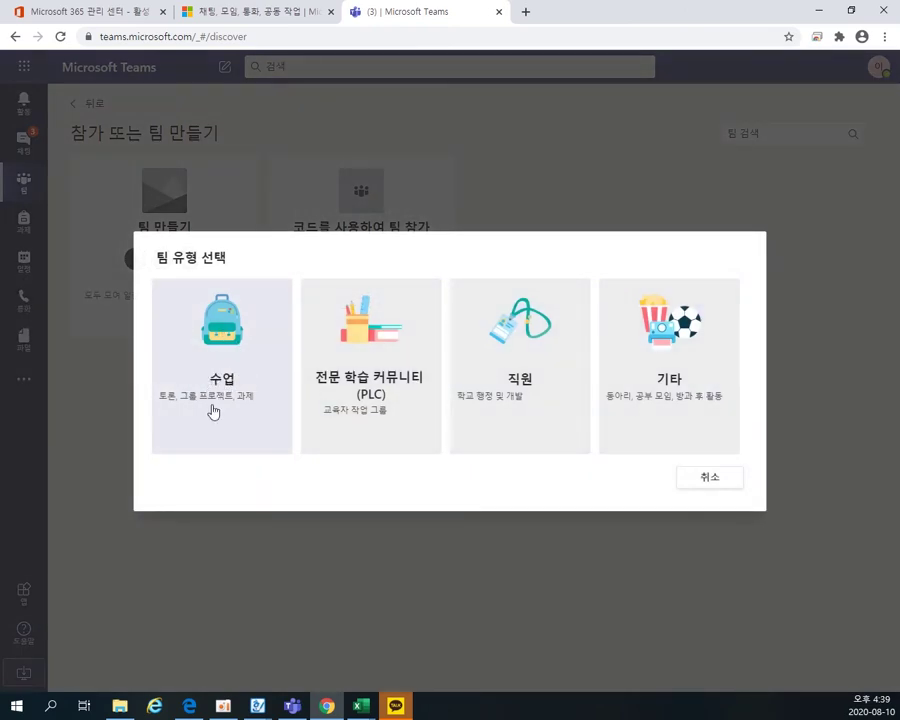
pyautogui.click(215, 391)
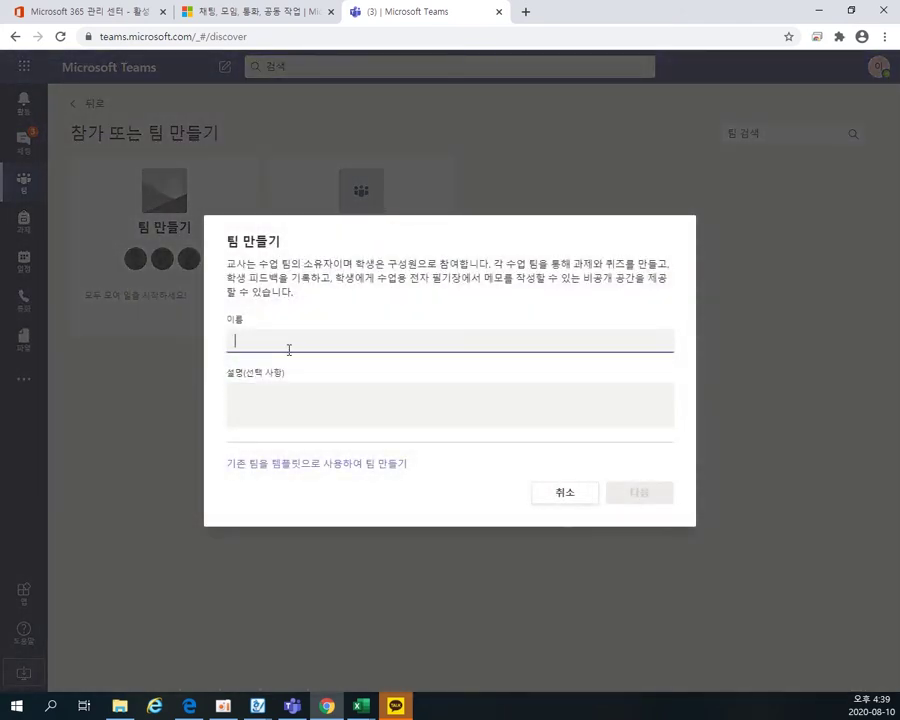
pyautogui.write('4gkr하')
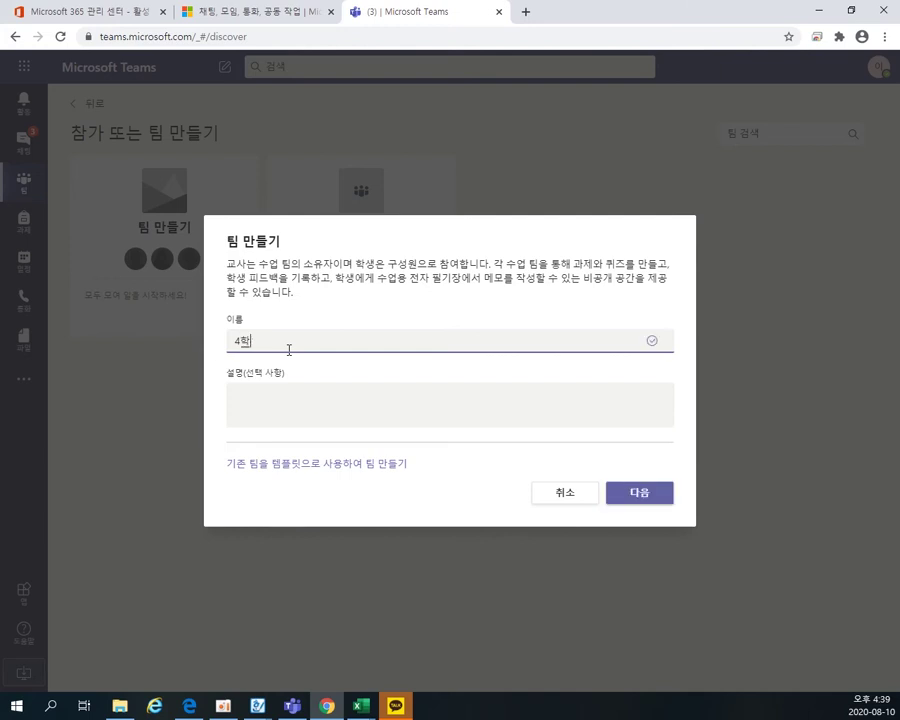
pyautogui.write('년1ㅂ')
pyautogui.press('Tab')
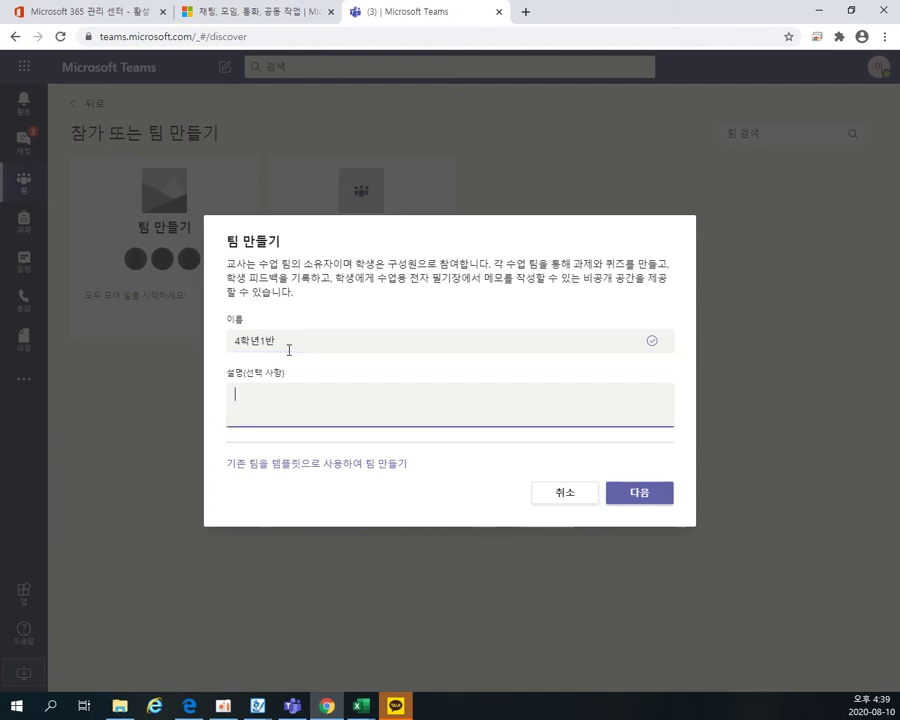
pyautogui.write('4학년1반')
pyautogui.click(632, 493)
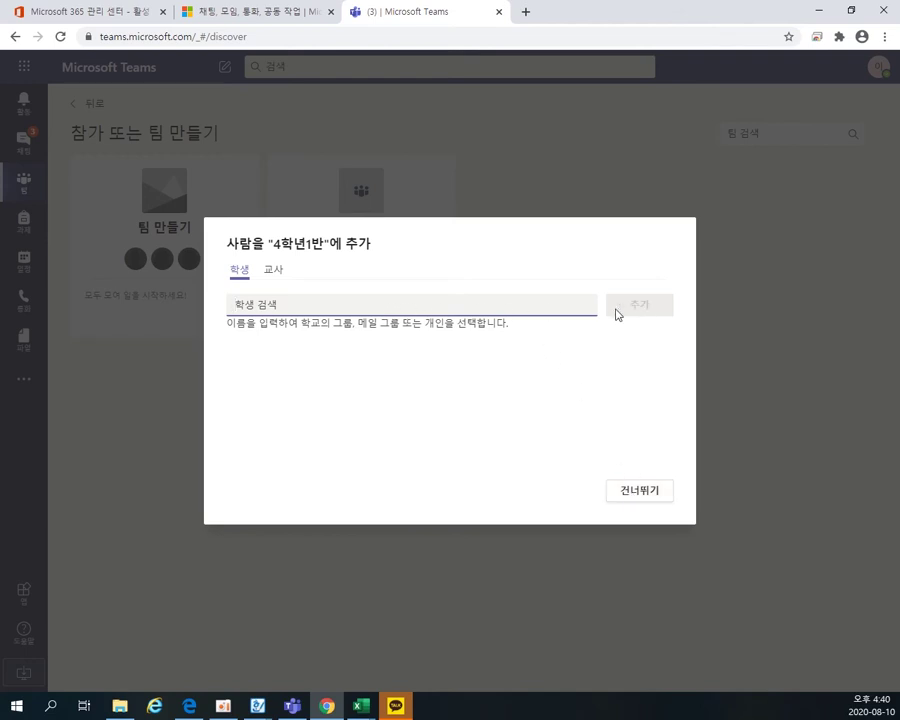
# - In the 학생 tab, search two fourth-grade student numbers and add each matching student
pyautogui.click(274, 272)
pyautogui.click(241, 272)
pyautogui.click(258, 303)
pyautogui.write('20')
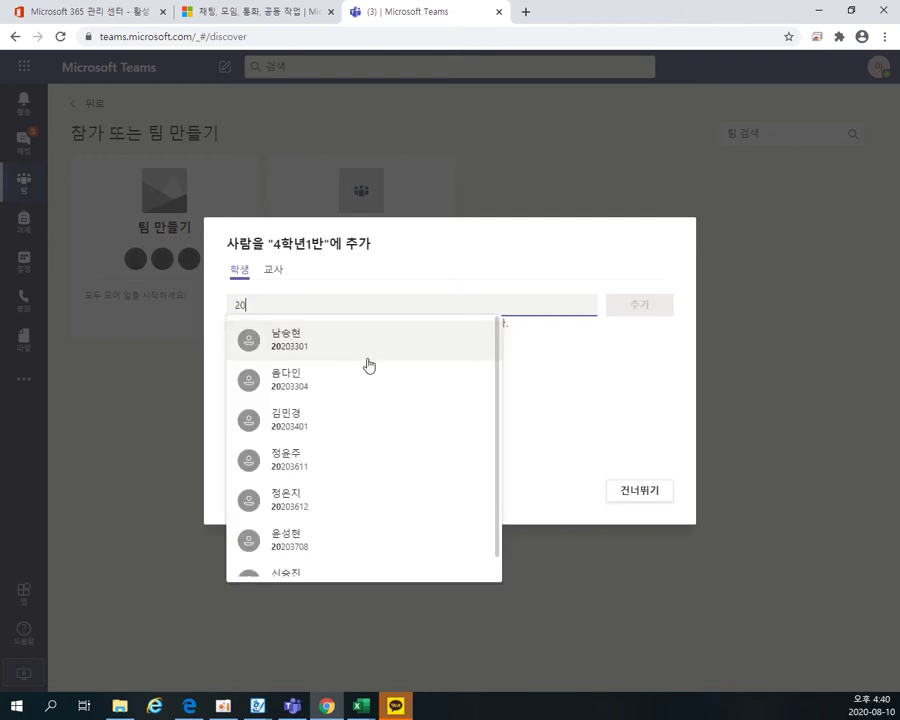
pyautogui.write('2041')
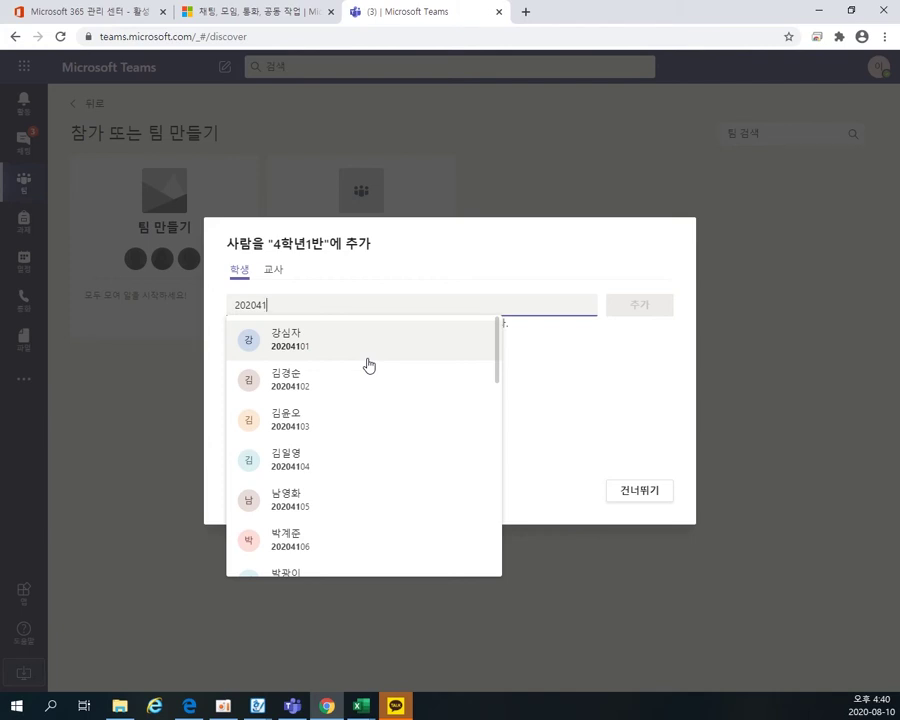
pyautogui.write('01')
pyautogui.click(340, 347)
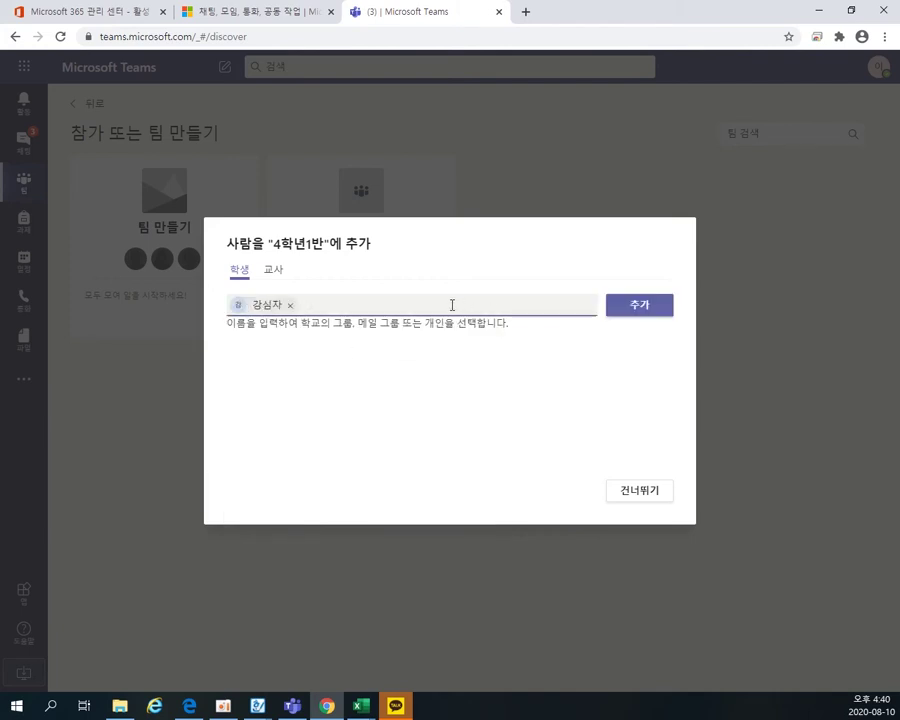
pyautogui.write('202041')
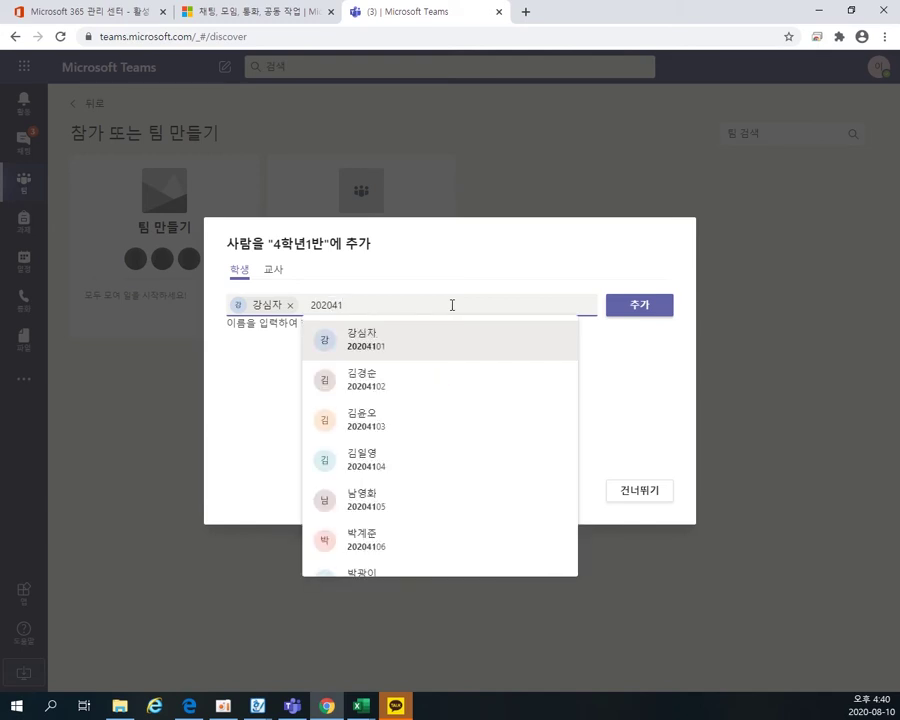
pyautogui.write('02')
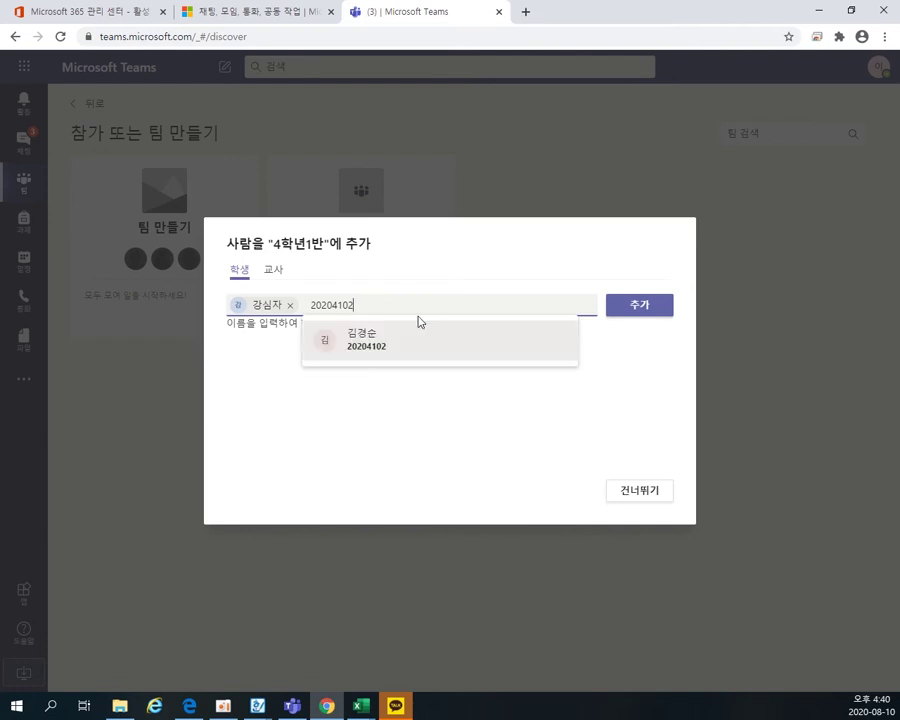
pyautogui.click(406, 338)
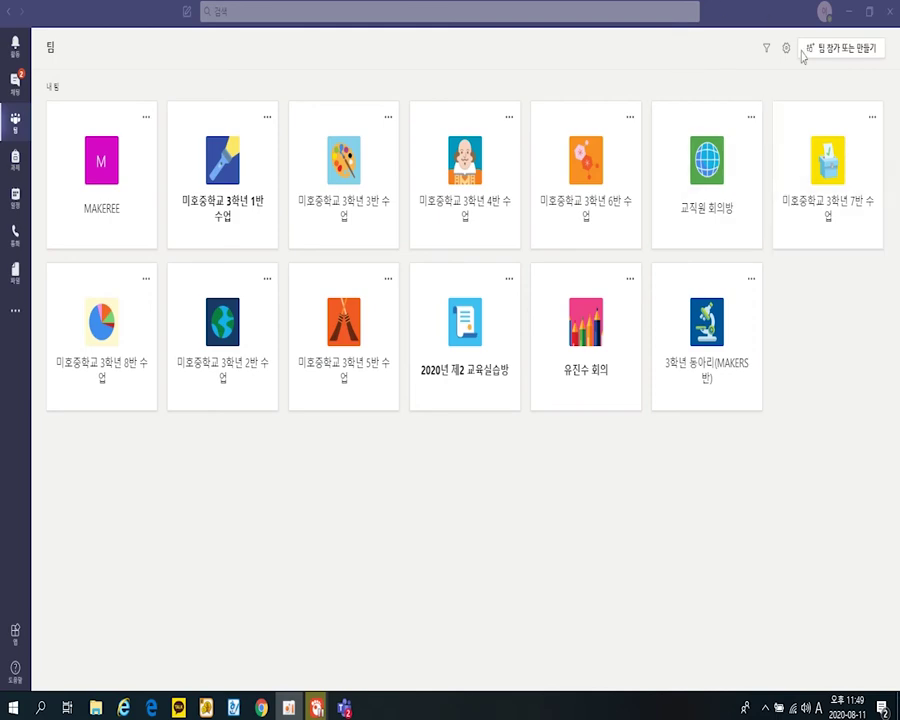
# - Start a new 수업 class team and type the name 미호중학교 4학년 1반
pyautogui.click(822, 52)
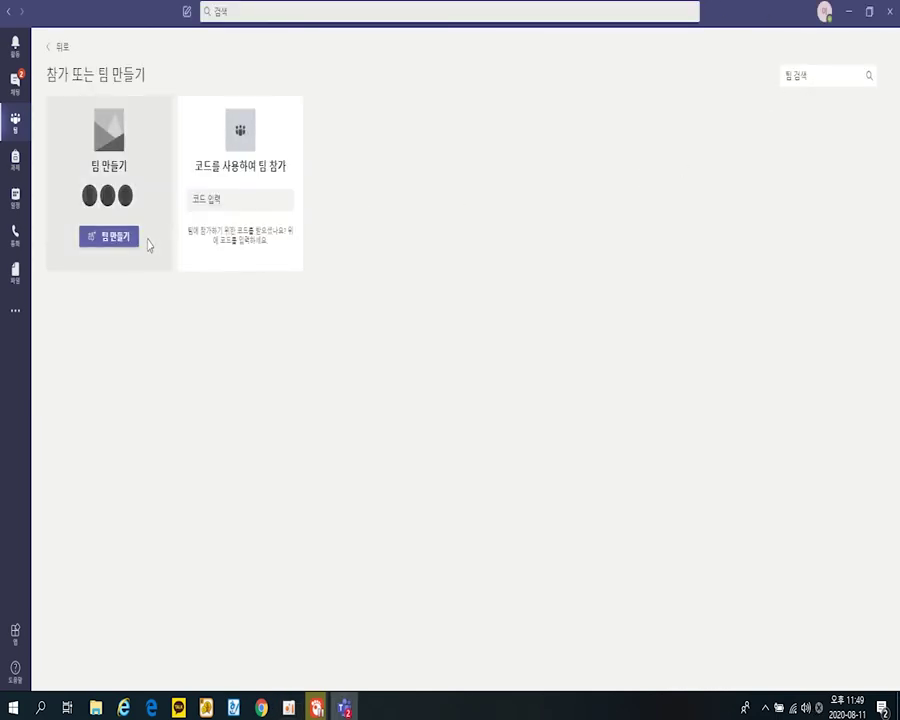
pyautogui.click(117, 246)
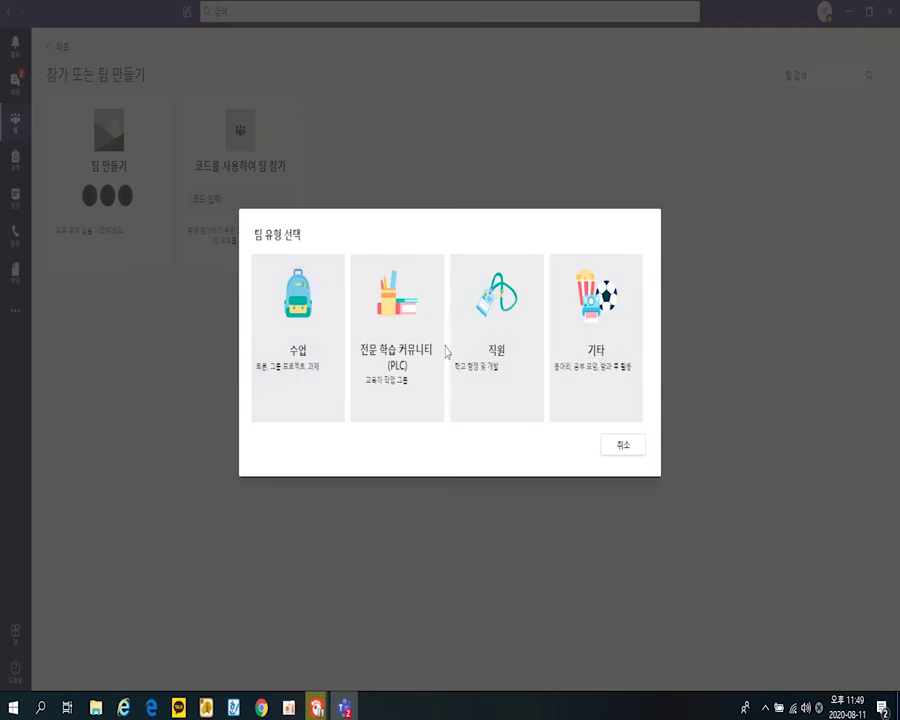
pyautogui.click(299, 368)
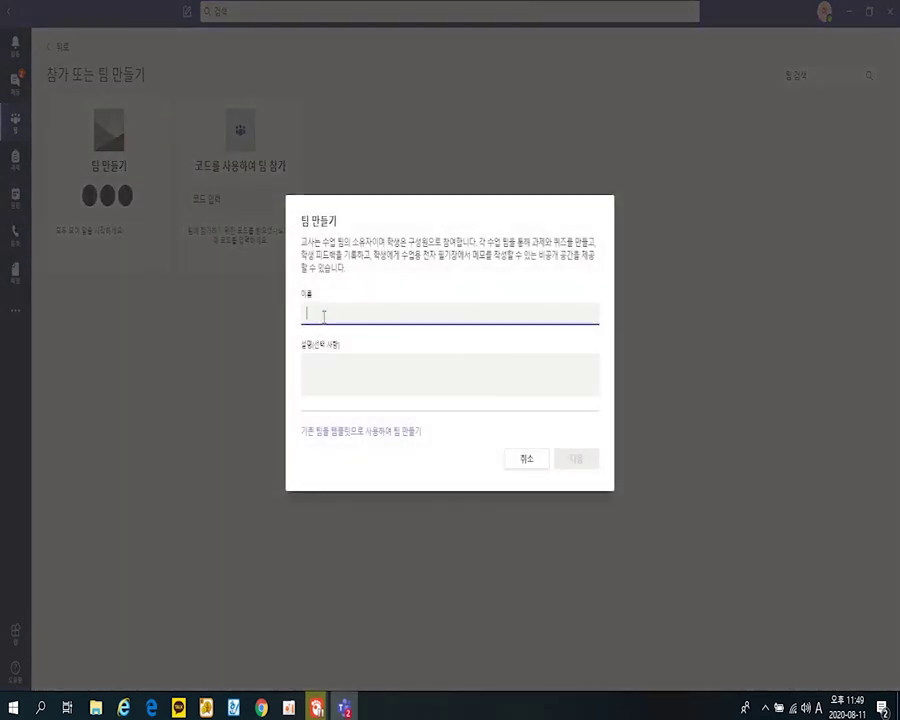
pyautogui.write('tnd')
pyautogui.press('BackSpace')
pyautogui.press('BackSpace')
pyautogui.press('BackSpace')
pyautogui.press('Hangul')
pyautogui.write('미초중학교')
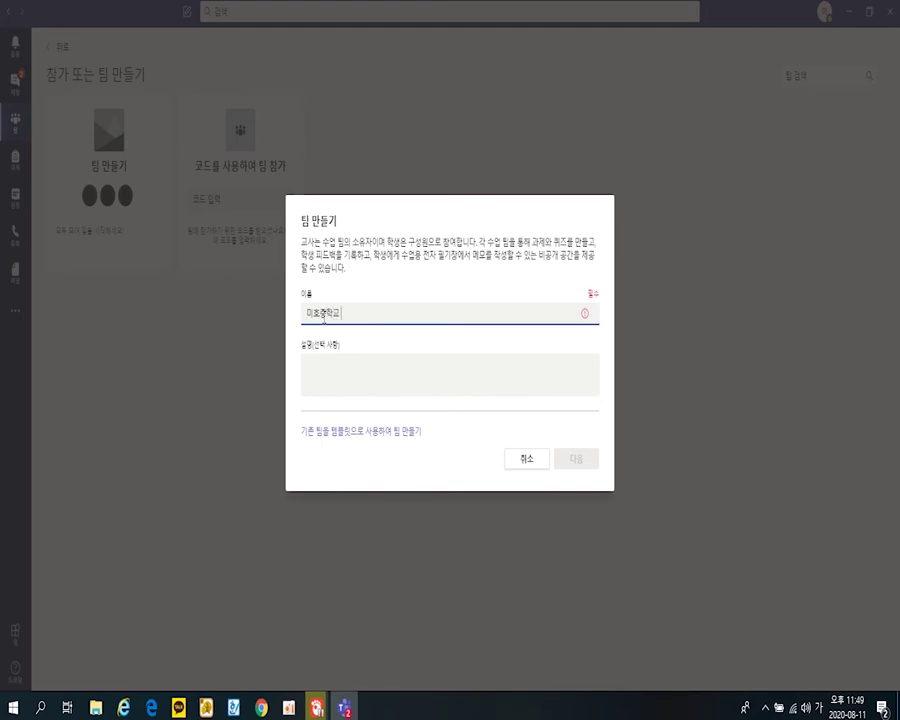
pyautogui.write(' 4학년')
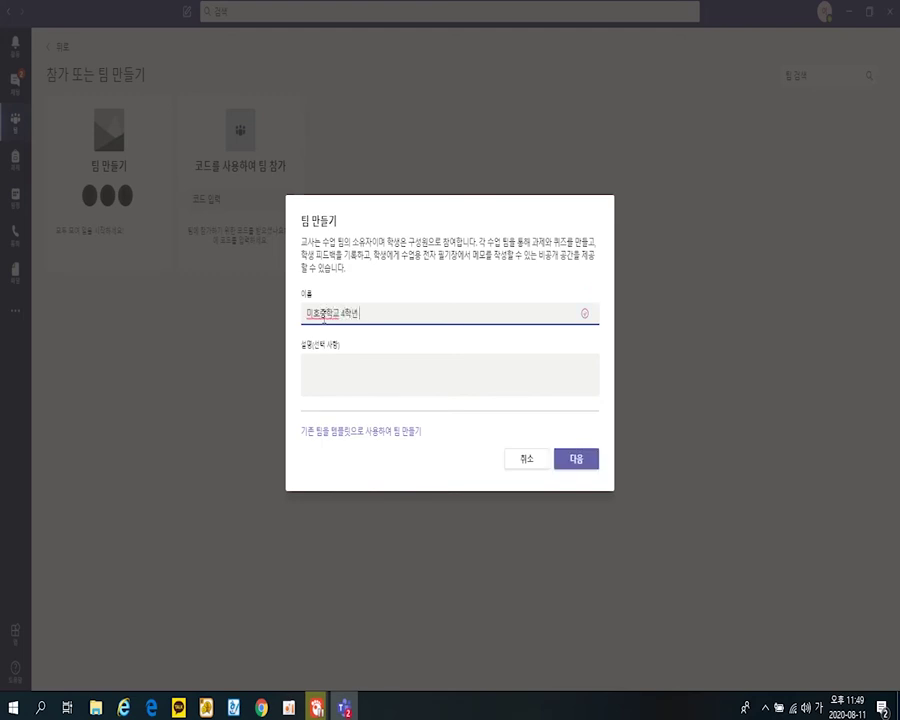
pyautogui.write(' 1반')
# - Copy the name into 설명, create the team, skip adding members, and return to all teams
pyautogui.hotkey('ctrl', 'a')
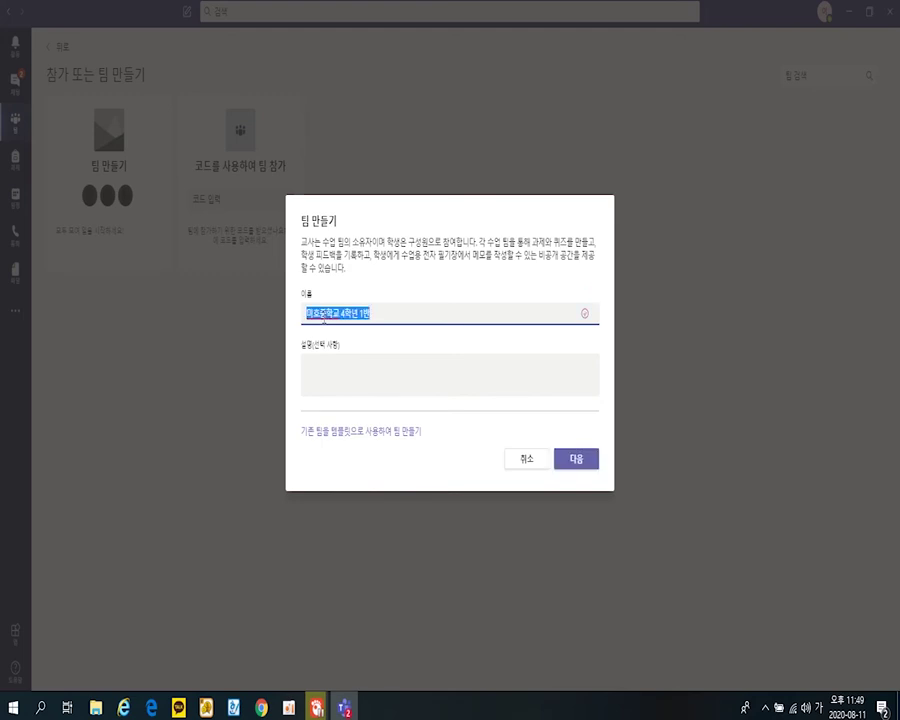
pyautogui.hotkey('ctrl', 'c')
pyautogui.click(340, 384)
pyautogui.hotkey('ctrl', 'v')
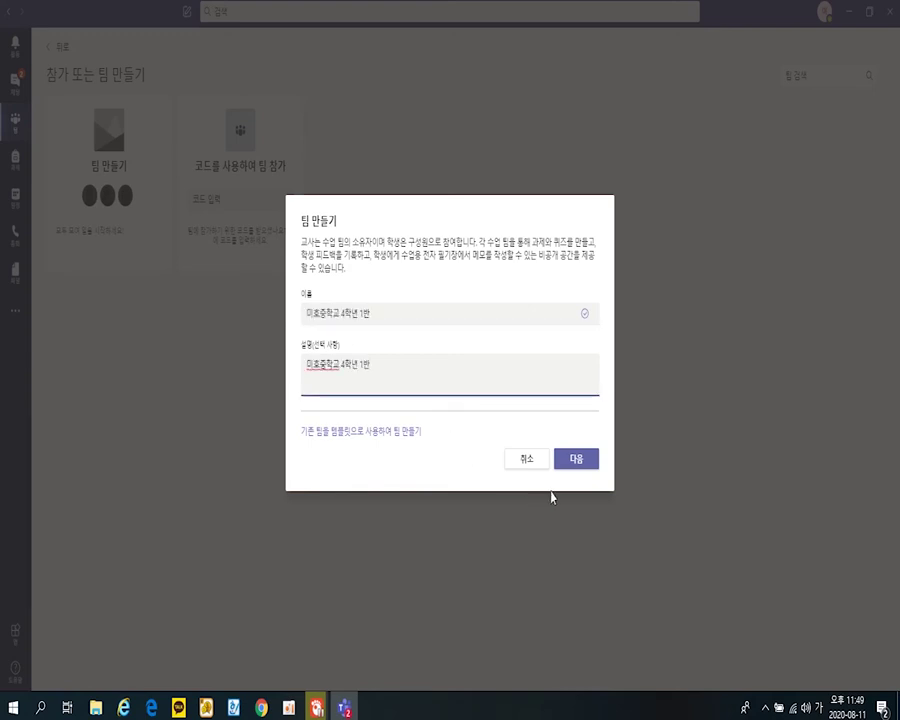
pyautogui.click(578, 460)
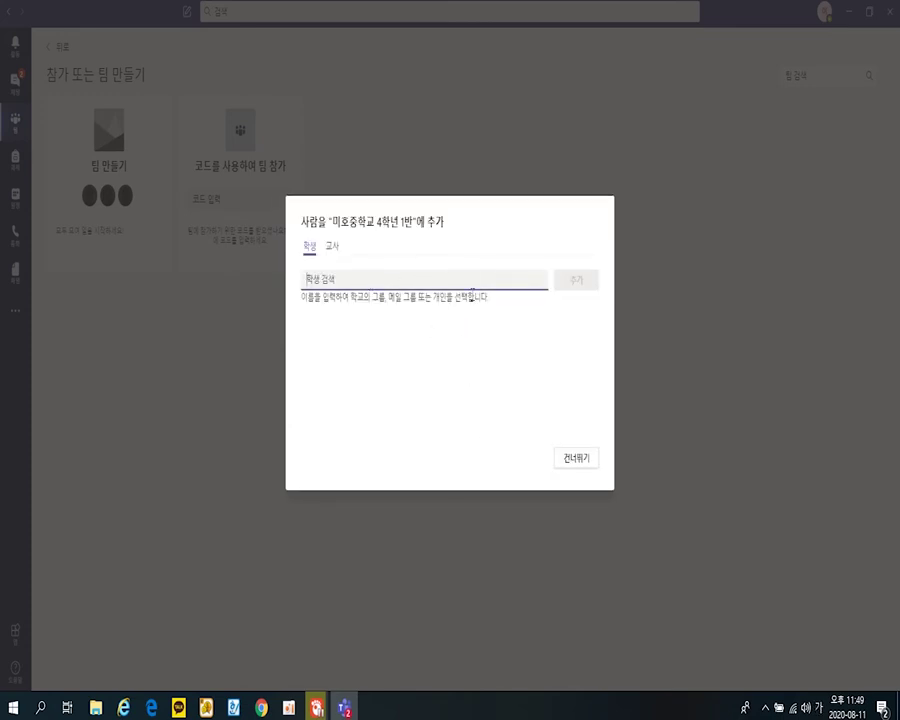
pyautogui.click(578, 460)
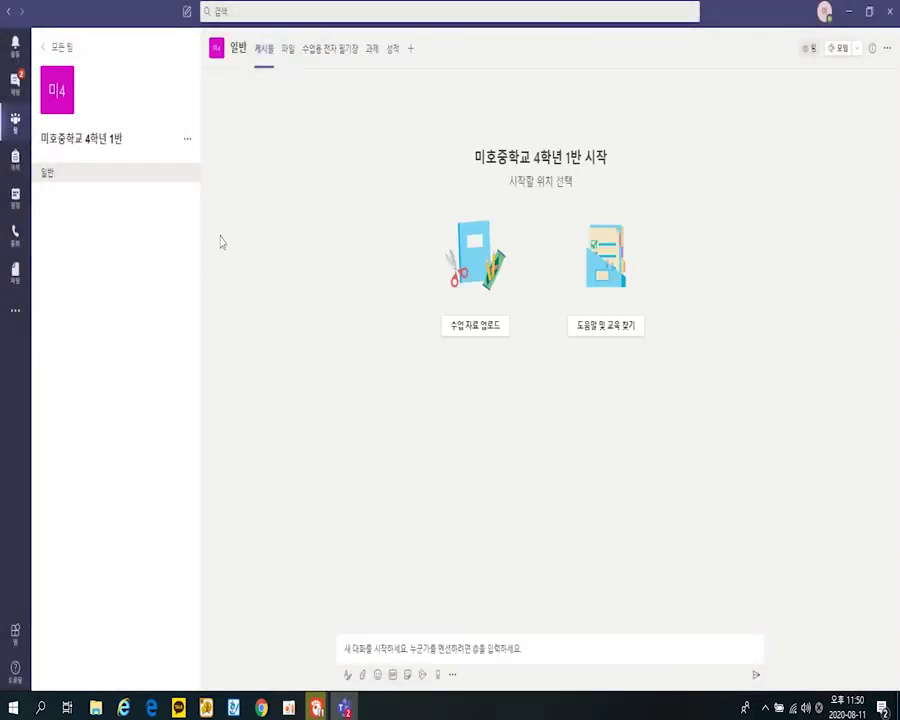
pyautogui.click(58, 50)
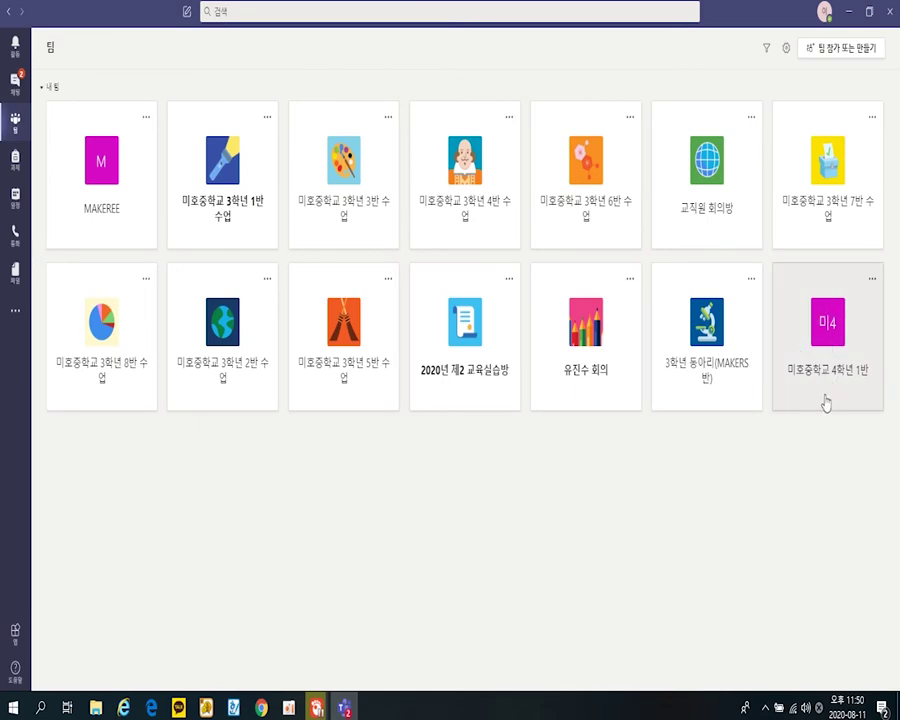
# - Start a new Microsoft 365 group and paste the class name, trimming off 1반
pyautogui.click(150, 708)
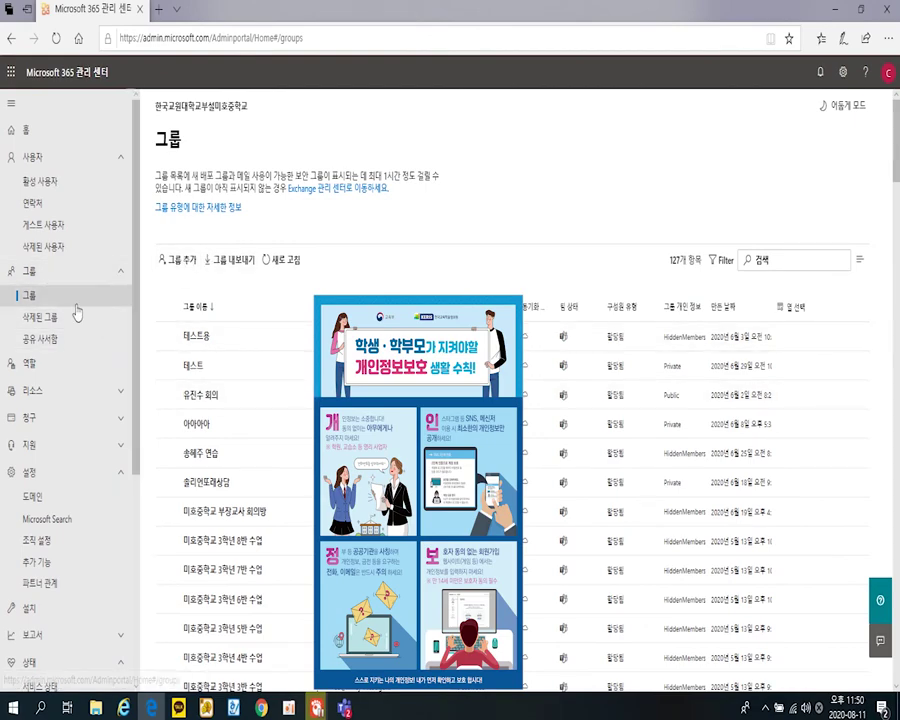
pyautogui.click(179, 268)
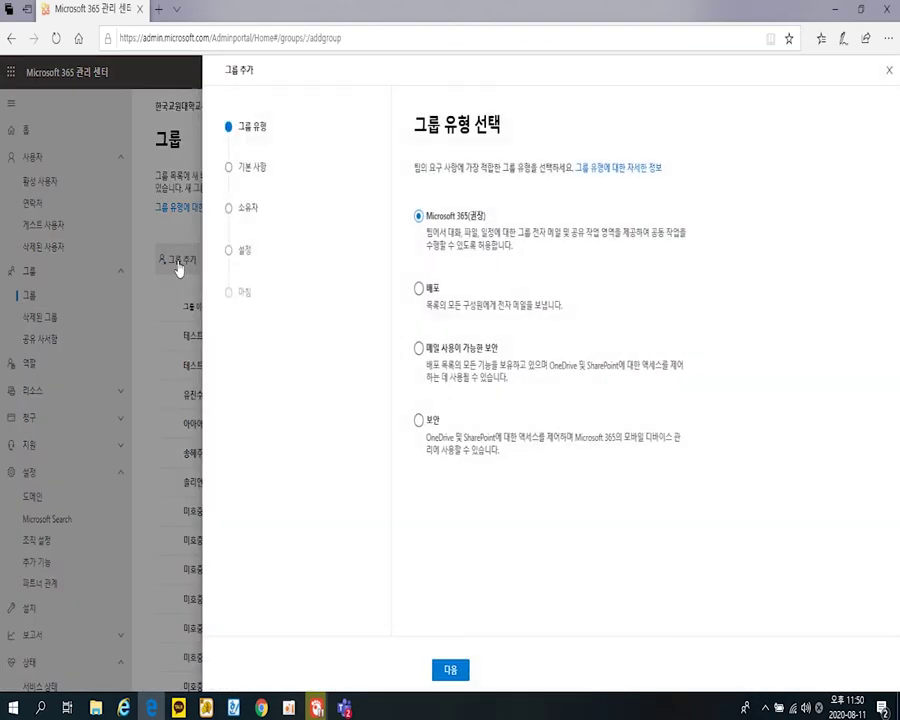
pyautogui.click(449, 671)
pyautogui.click(459, 236)
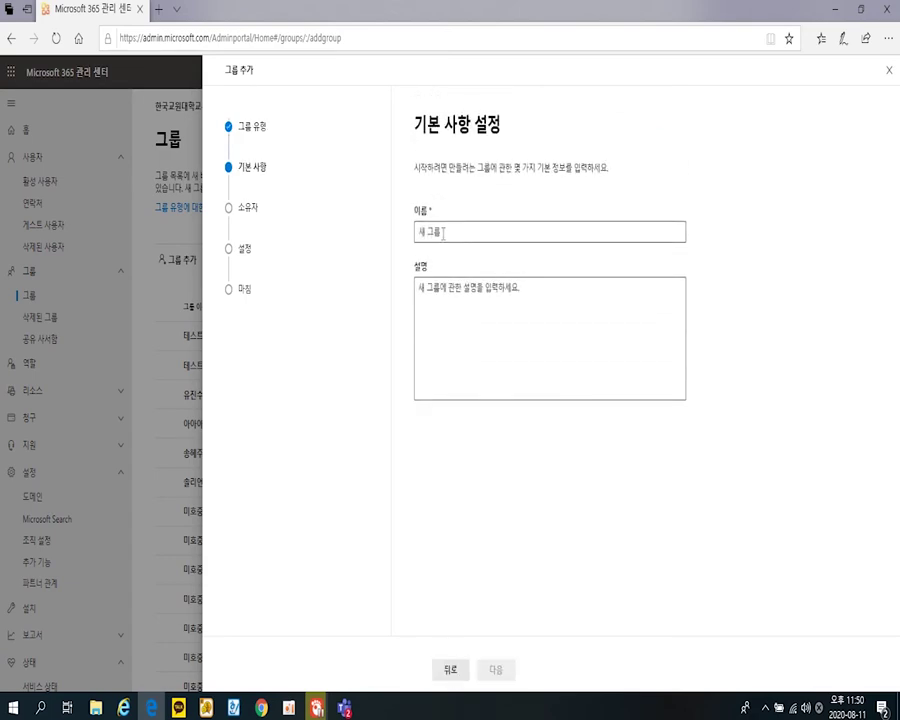
pyautogui.hotkey('ctrl', 'v')
pyautogui.press('Left')
pyautogui.press('Left')
pyautogui.press('BackSpace')
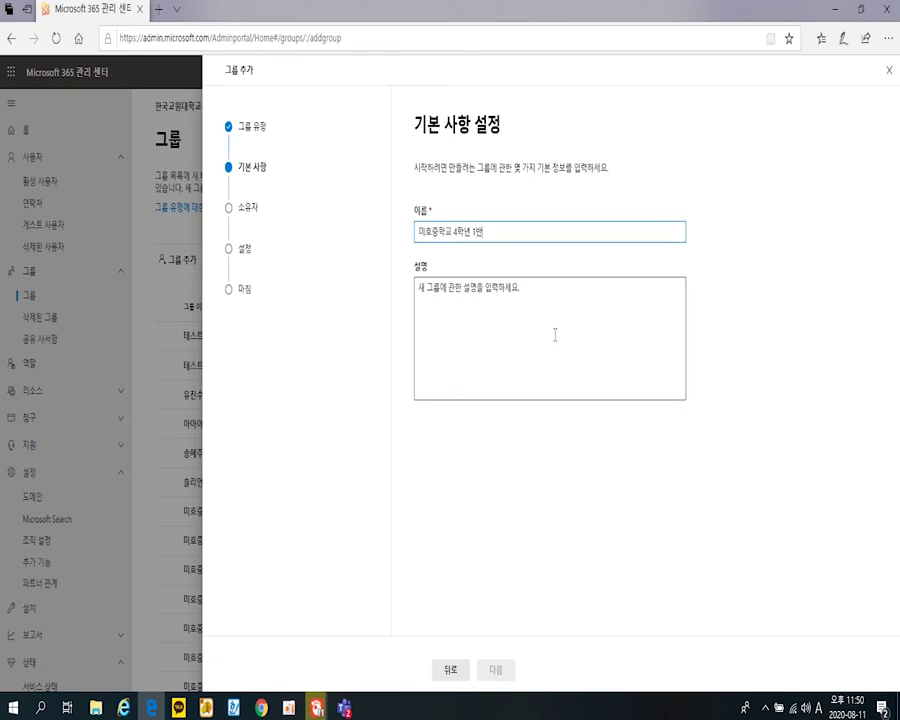
pyautogui.press('BackSpace')
pyautogui.press('BackSpace')
# - Finish the name as 미호중학교 4학년 2반 and copy it into the description
pyautogui.write('2qk')
pyautogui.press('BackSpace')
pyautogui.press('BackSpace')
pyautogui.press('Hangul')
pyautogui.write('반')
pyautogui.hotkey('ctrl', 'a')
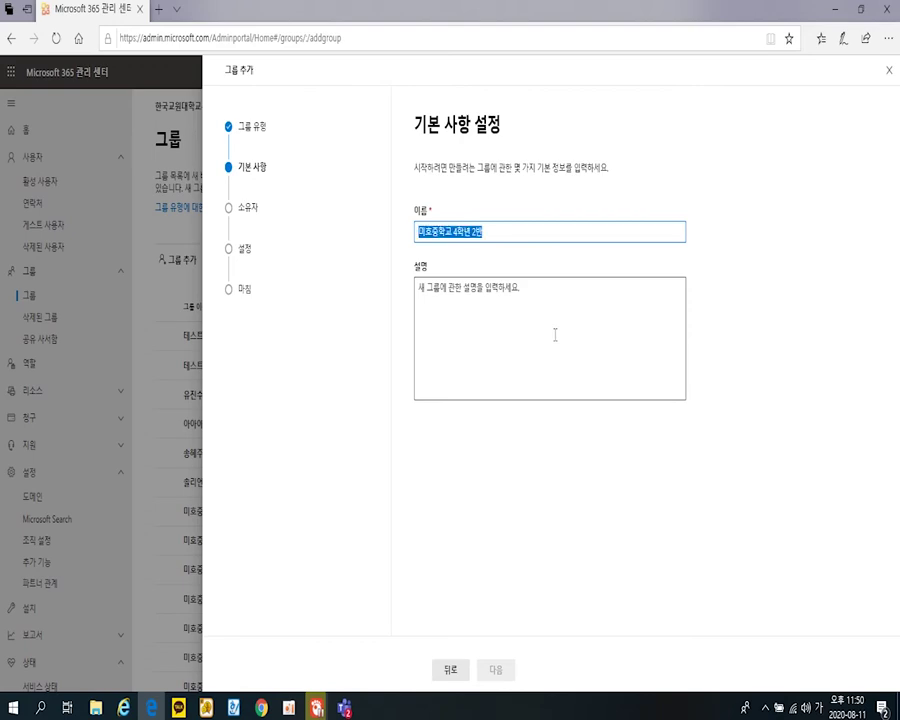
pyautogui.hotkey('ctrl', 'c')
pyautogui.click(555, 335)
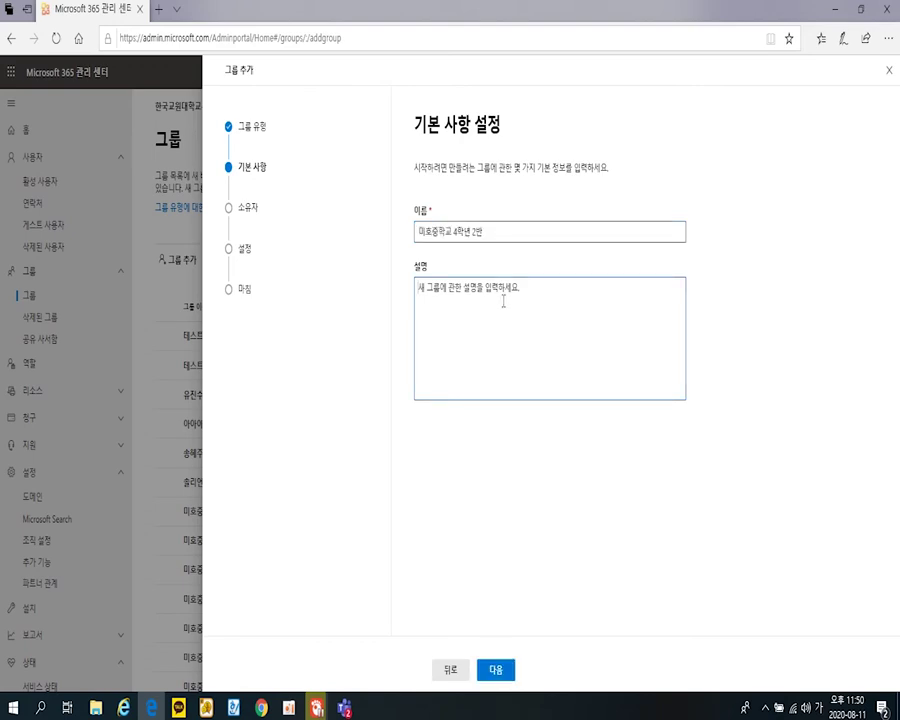
pyautogui.hotkey('ctrl', 'v')
# - Search for the teacher and assign them as the group owner
pyautogui.click(500, 669)
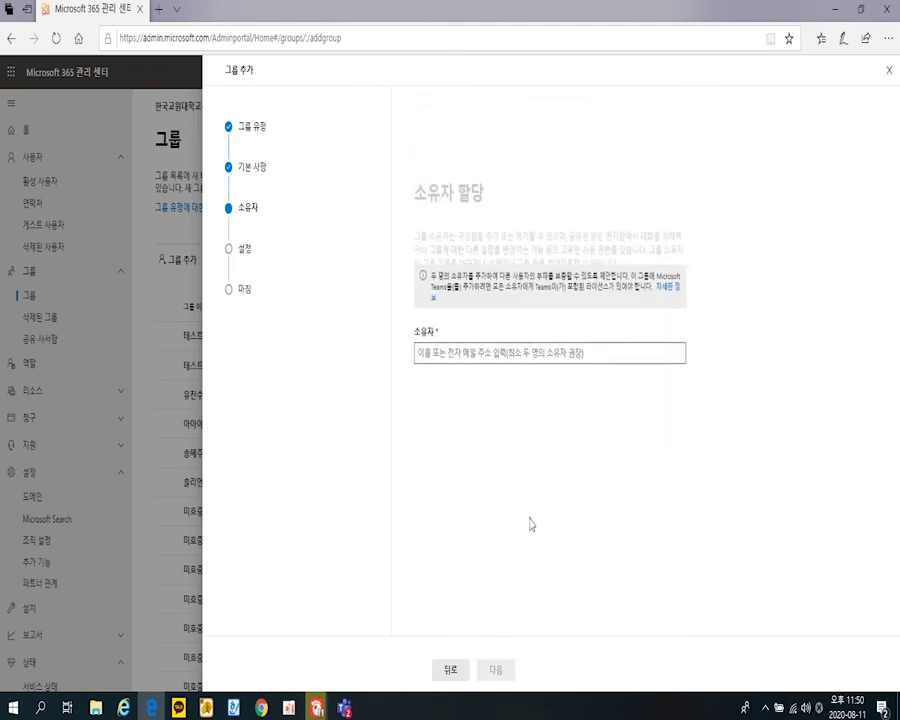
pyautogui.click(461, 316)
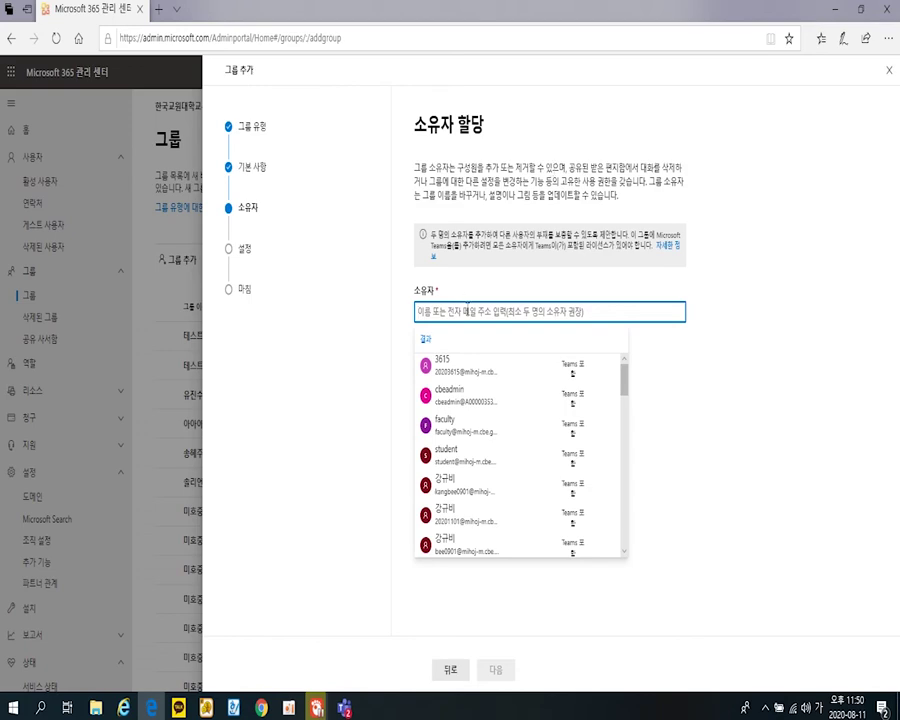
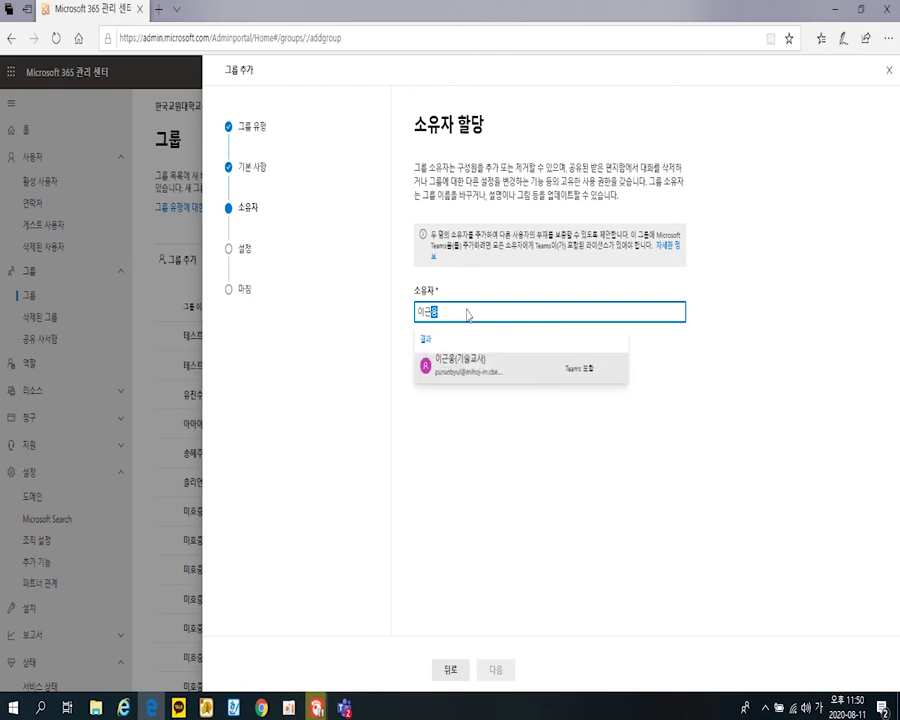
pyautogui.click(476, 372)
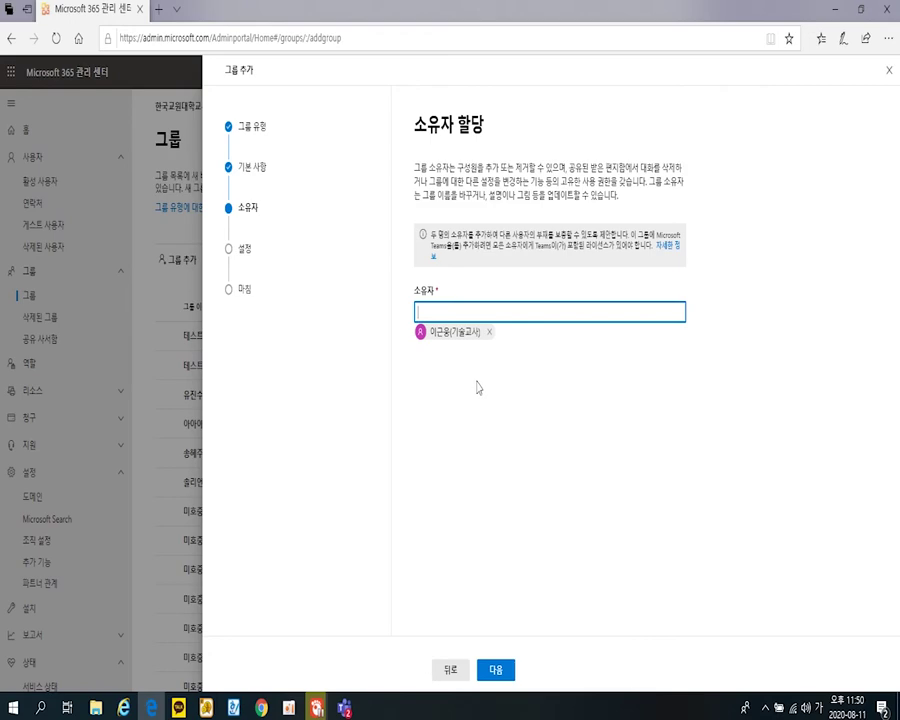
pyautogui.click(500, 671)
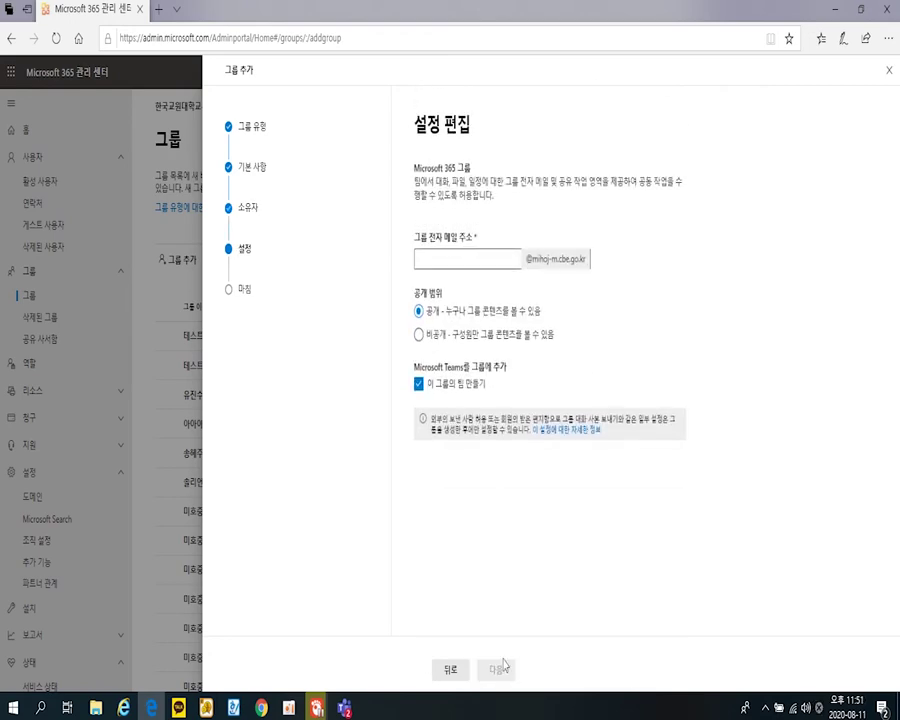
# - Enter 42 as the group e-mail address prefix ahead of the school domain
pyautogui.click(455, 260)
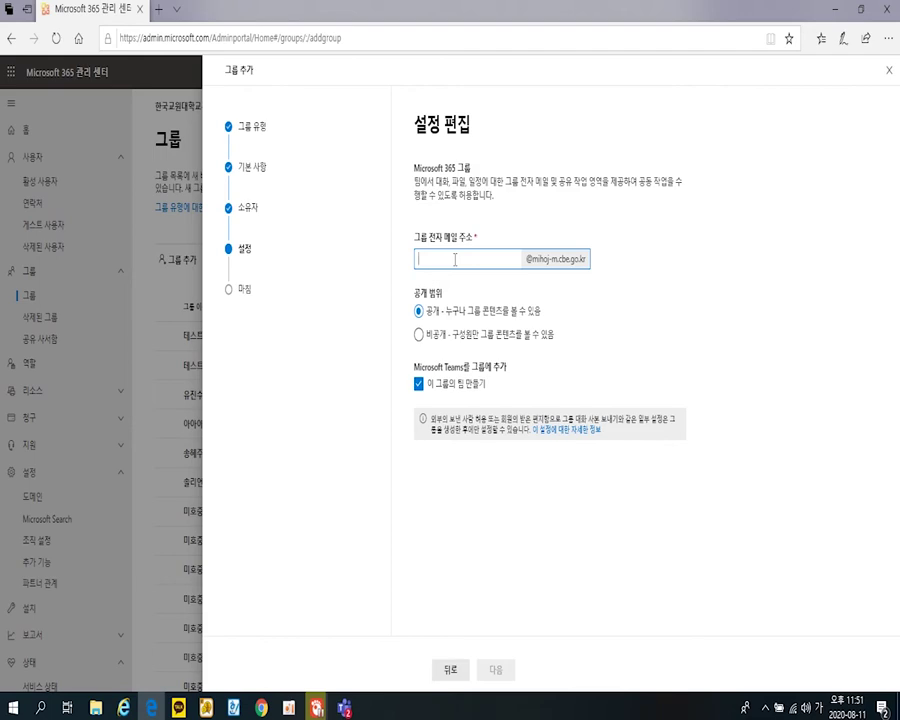
pyautogui.write('42')
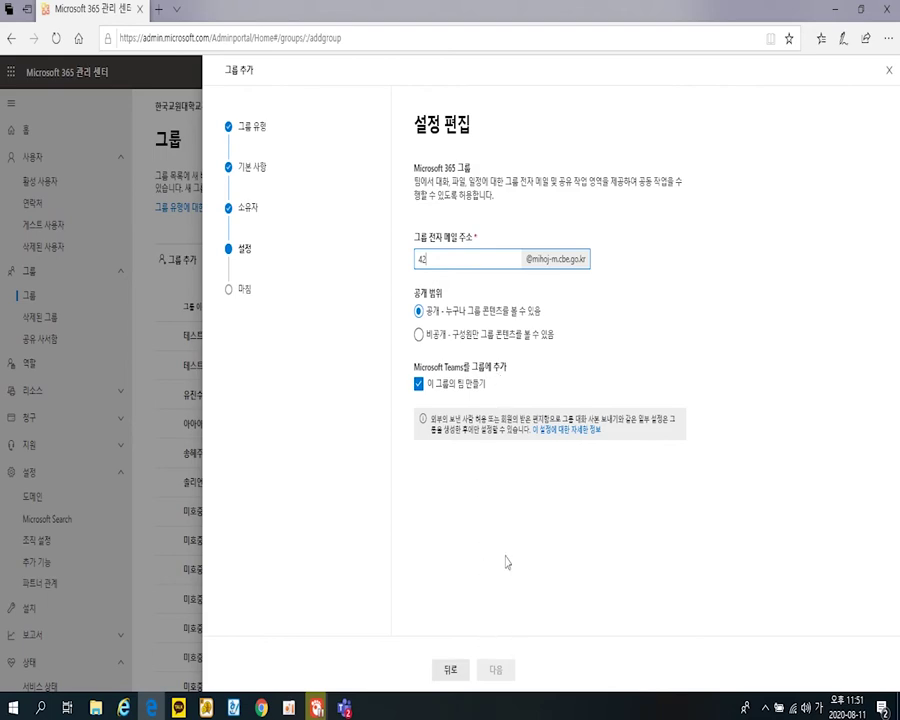
# - Confirm the e-mail address, create 미호중학교 4학년 2반 from the review page, and close the confirmation
pyautogui.click(499, 674)
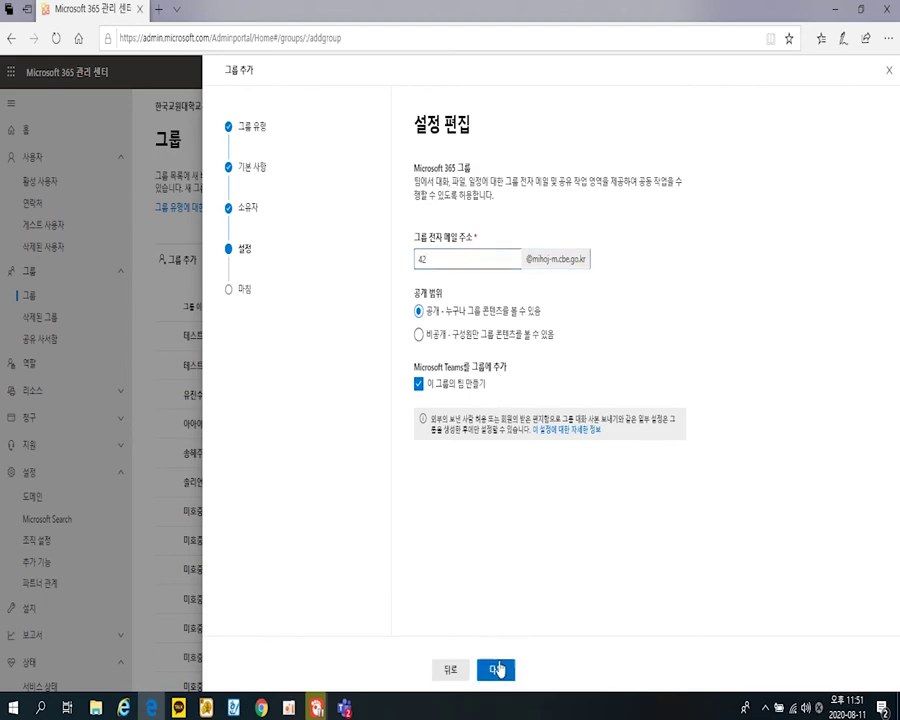
pyautogui.click(499, 674)
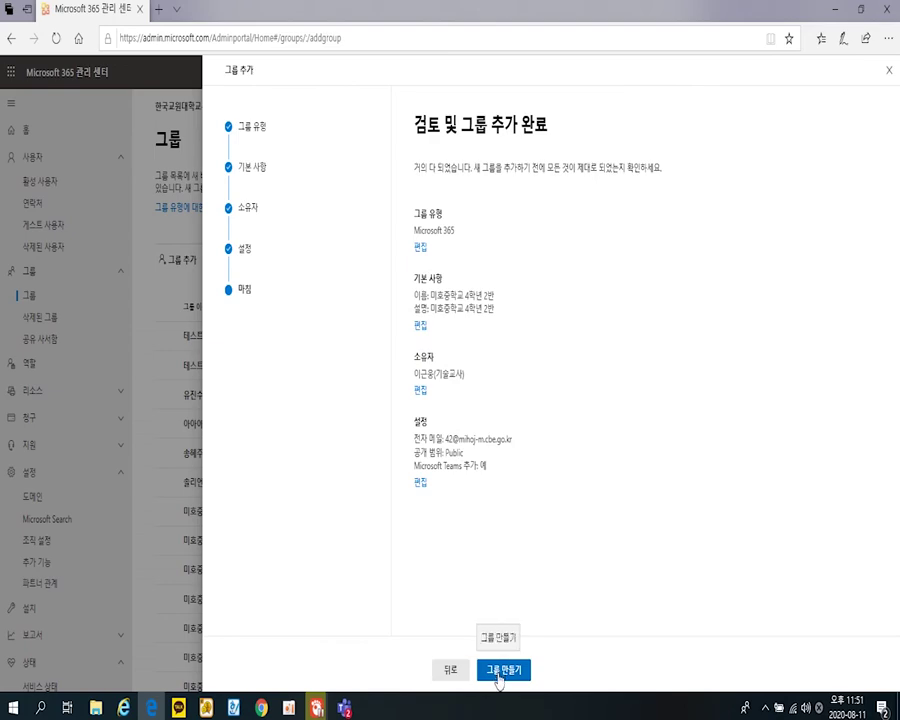
pyautogui.click(499, 676)
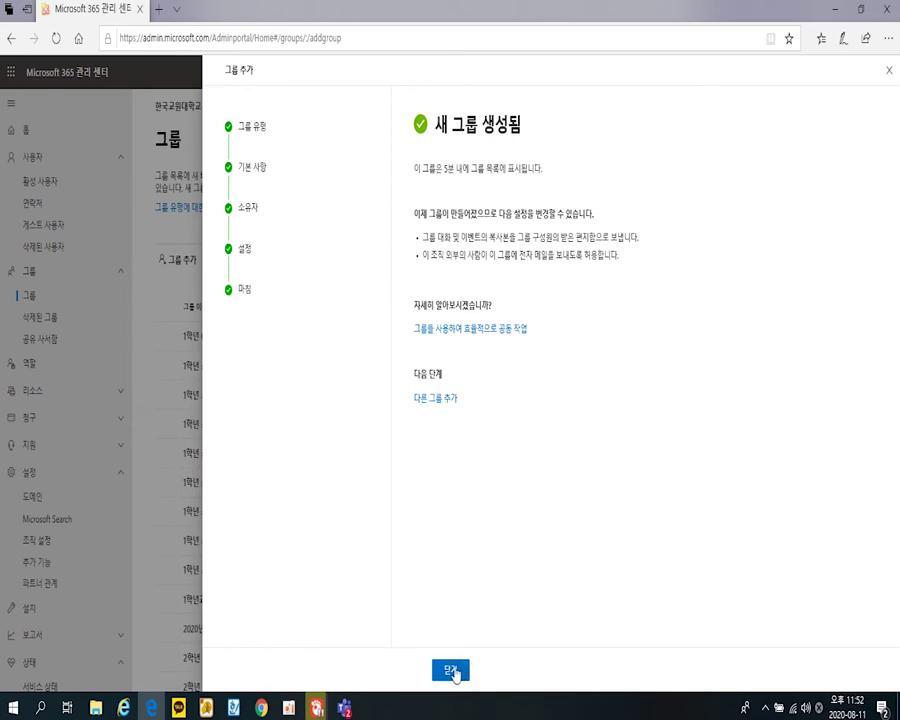
pyautogui.click(451, 671)
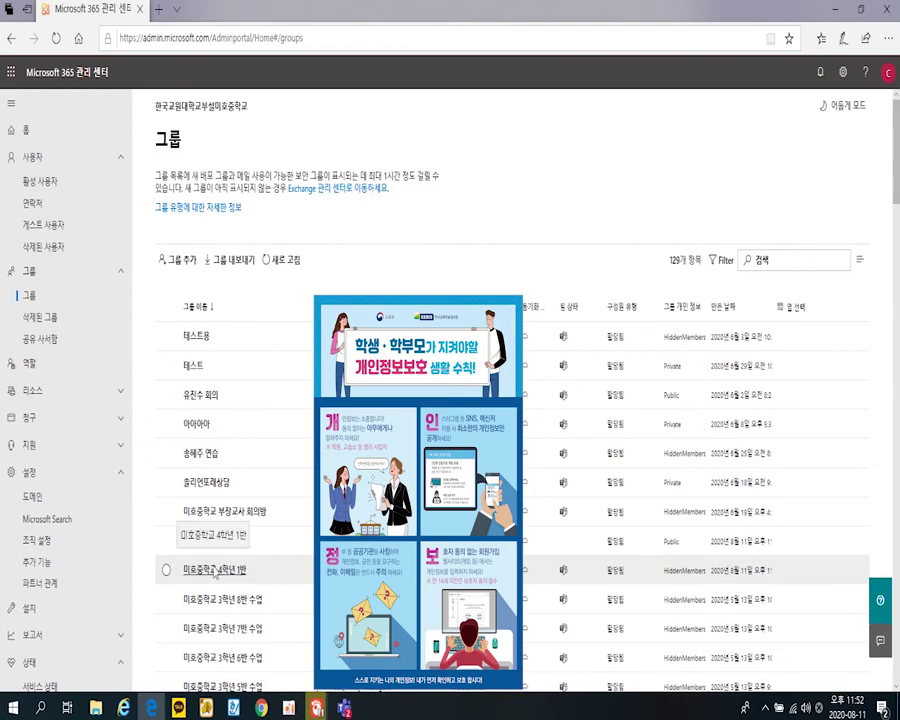
pyautogui.click(344, 708)
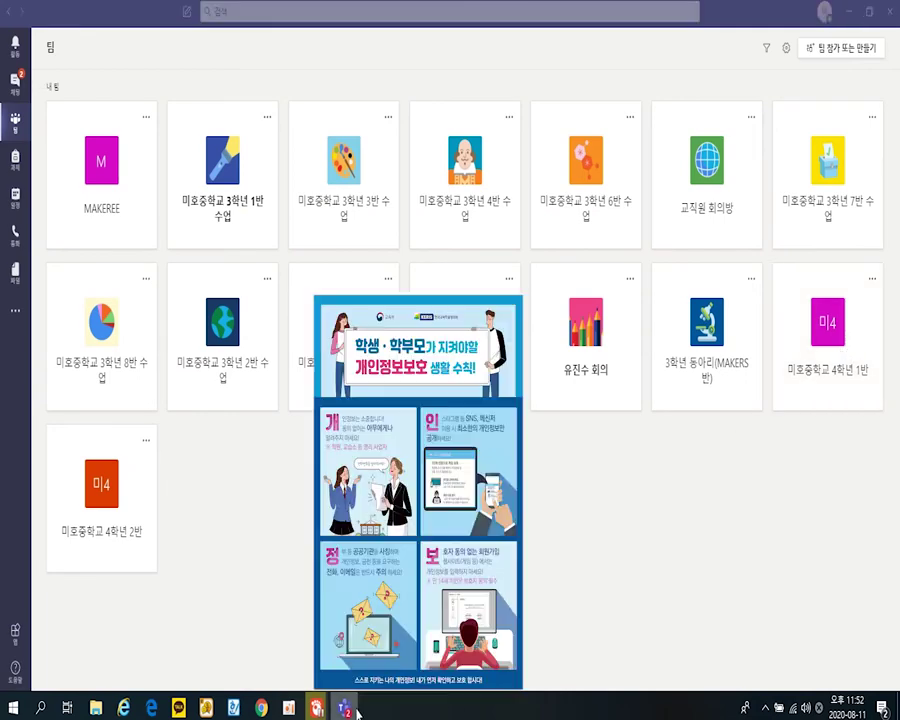
pyautogui.hotkey('alt', 'Tab')
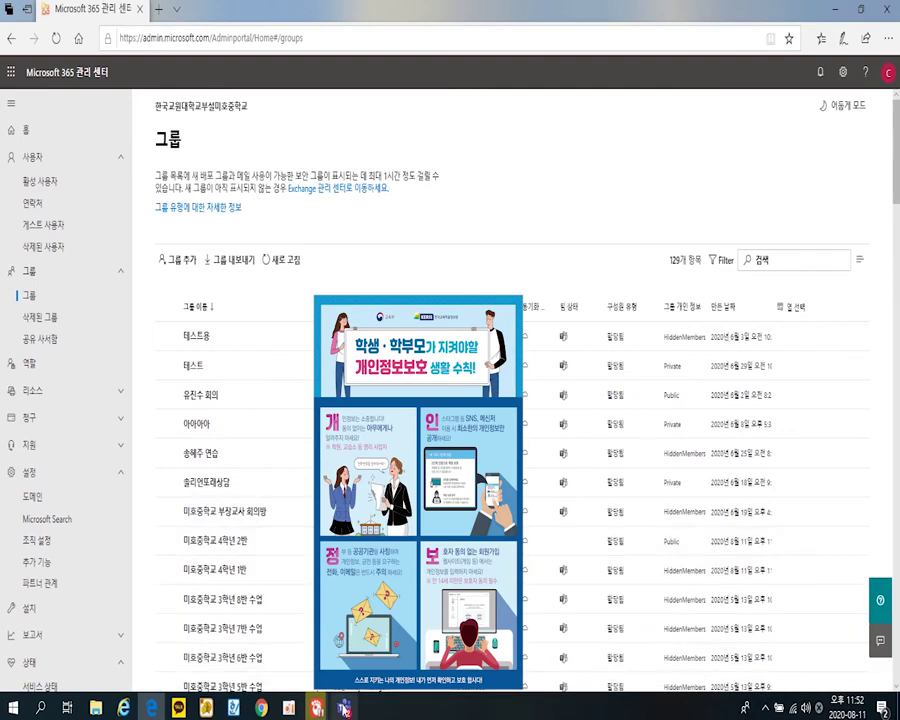
pyautogui.click(343, 708)
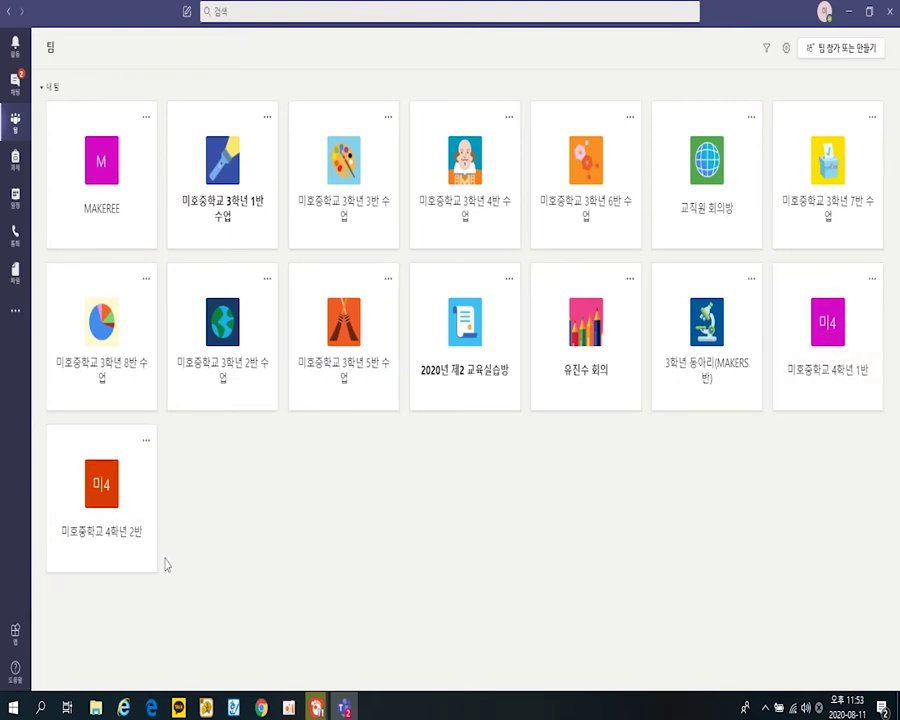
pyautogui.click(153, 708)
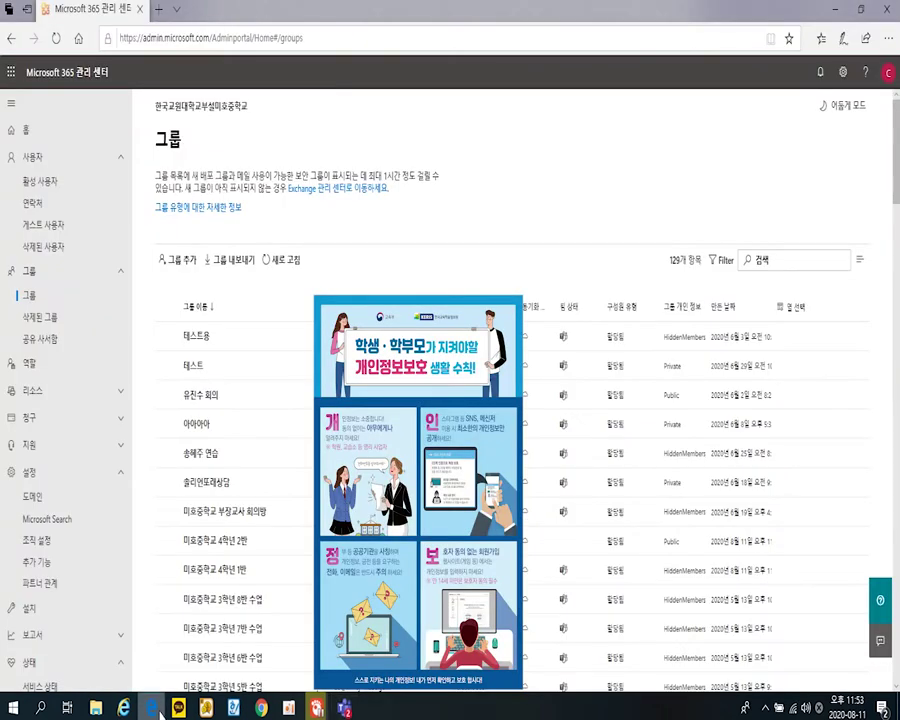
pyautogui.click(153, 708)
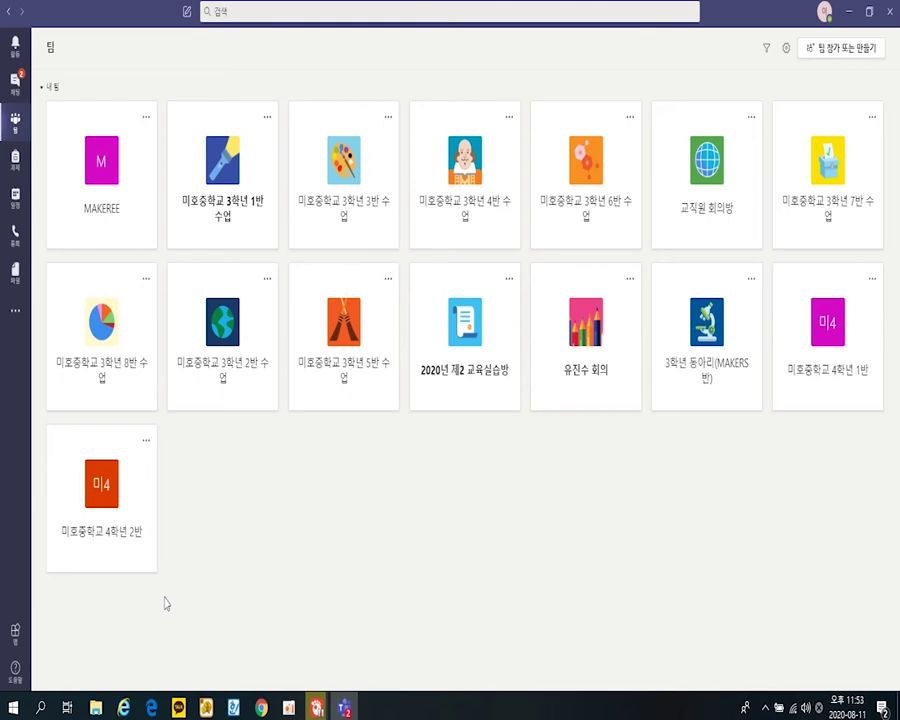
pyautogui.click(151, 708)
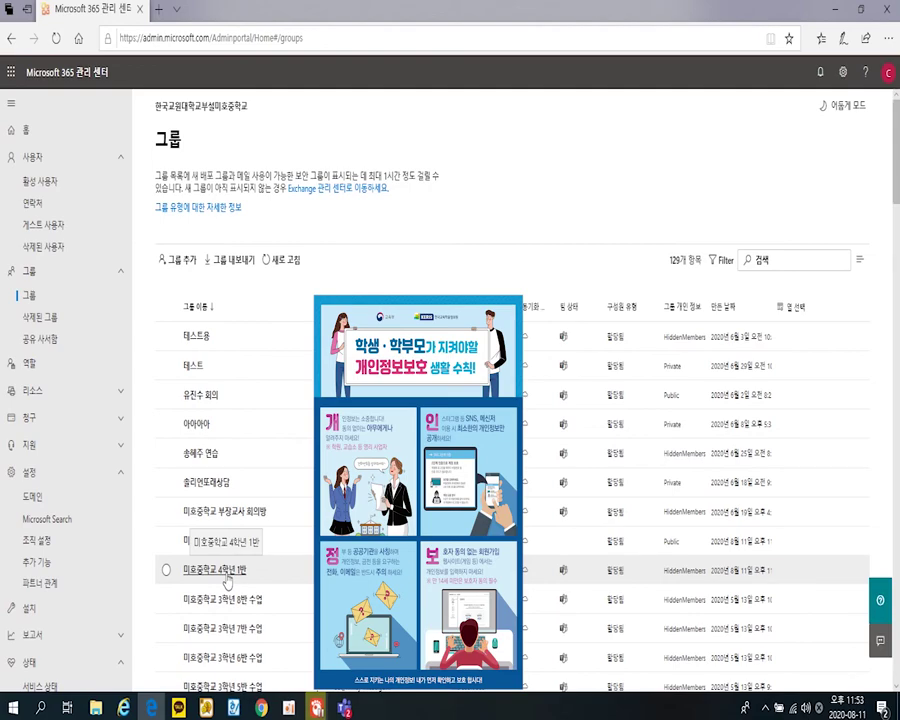
# - Open member management for the 미호중학교 4학년 1반 group and search its members for 202
pyautogui.click(226, 576)
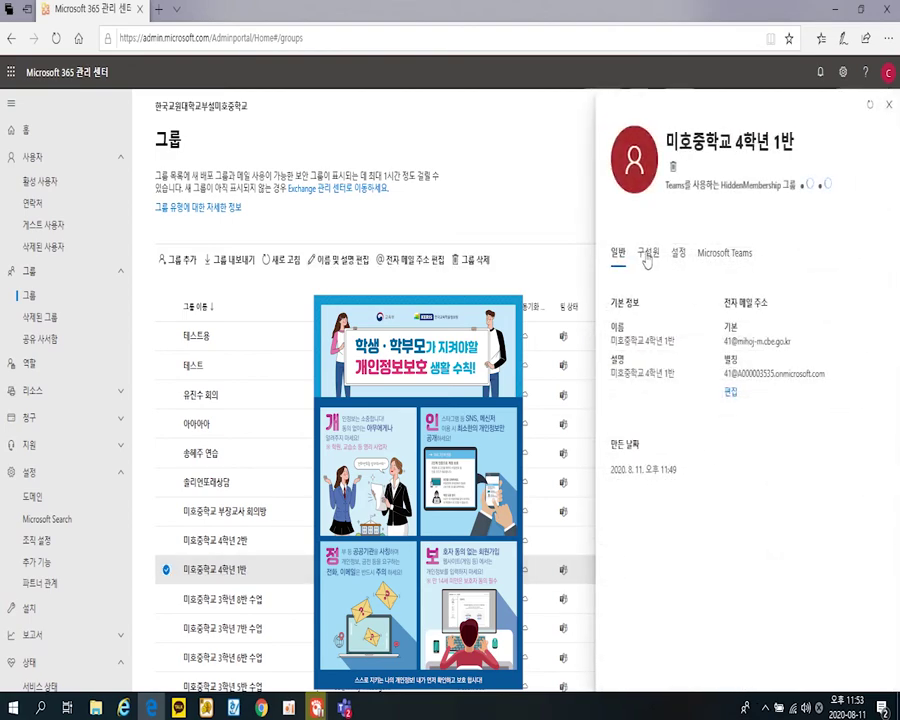
pyautogui.click(647, 259)
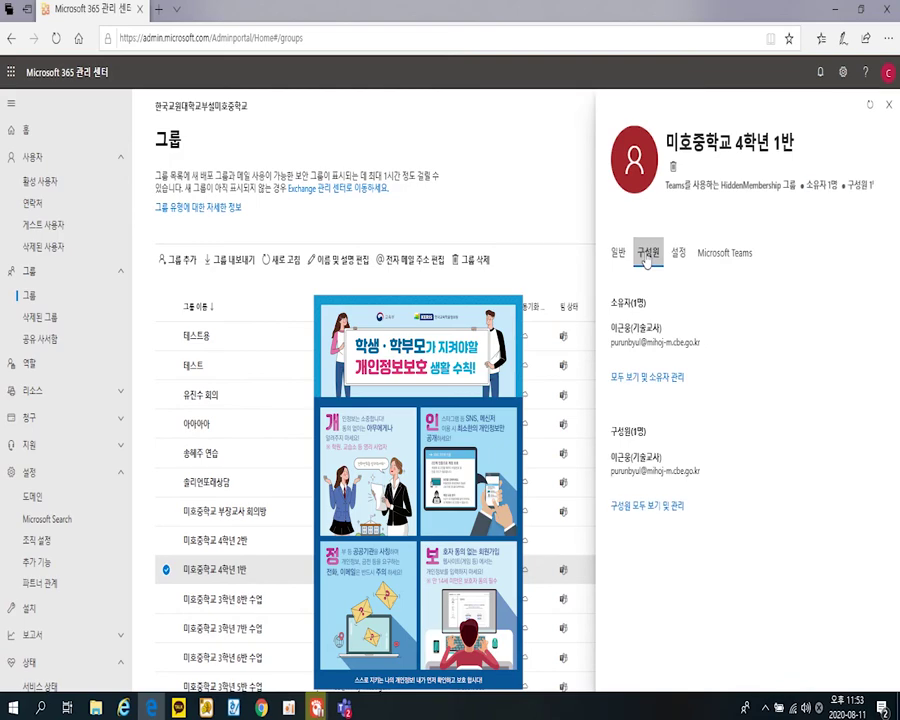
pyautogui.click(659, 514)
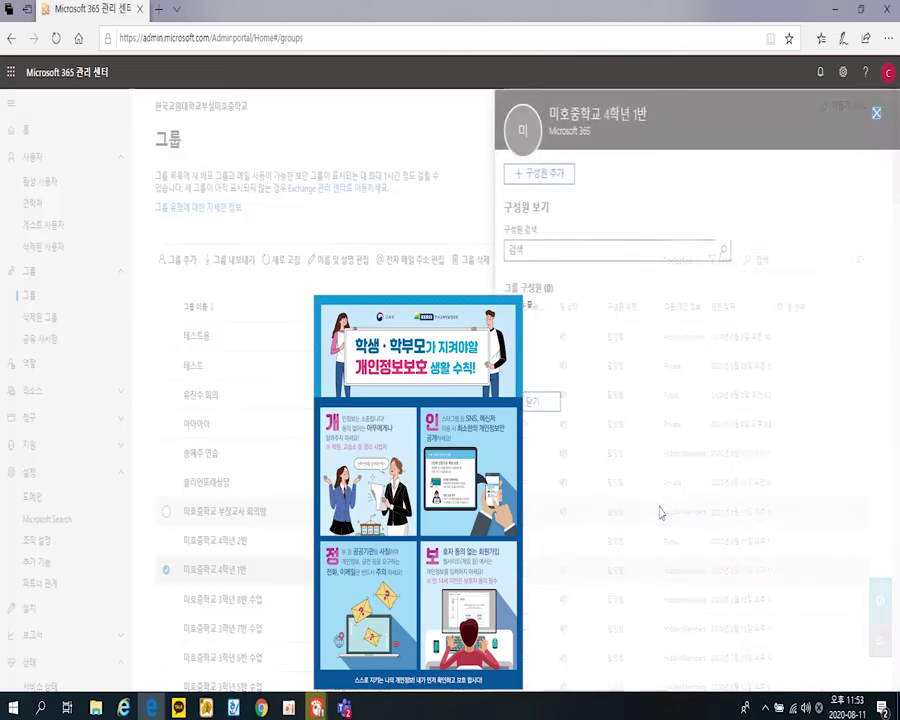
pyautogui.click(538, 251)
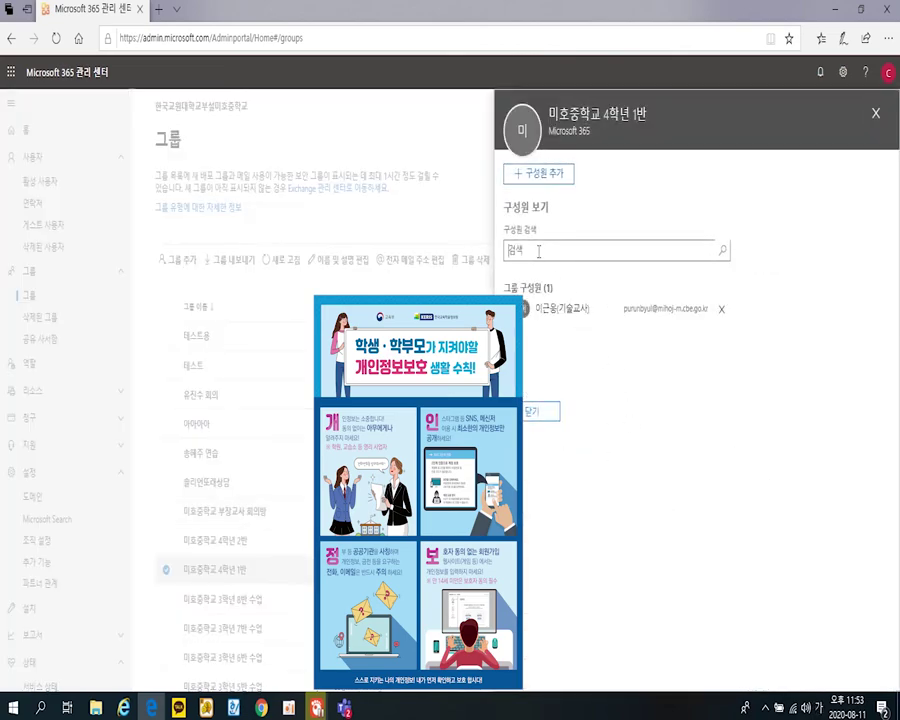
pyautogui.write('202041')
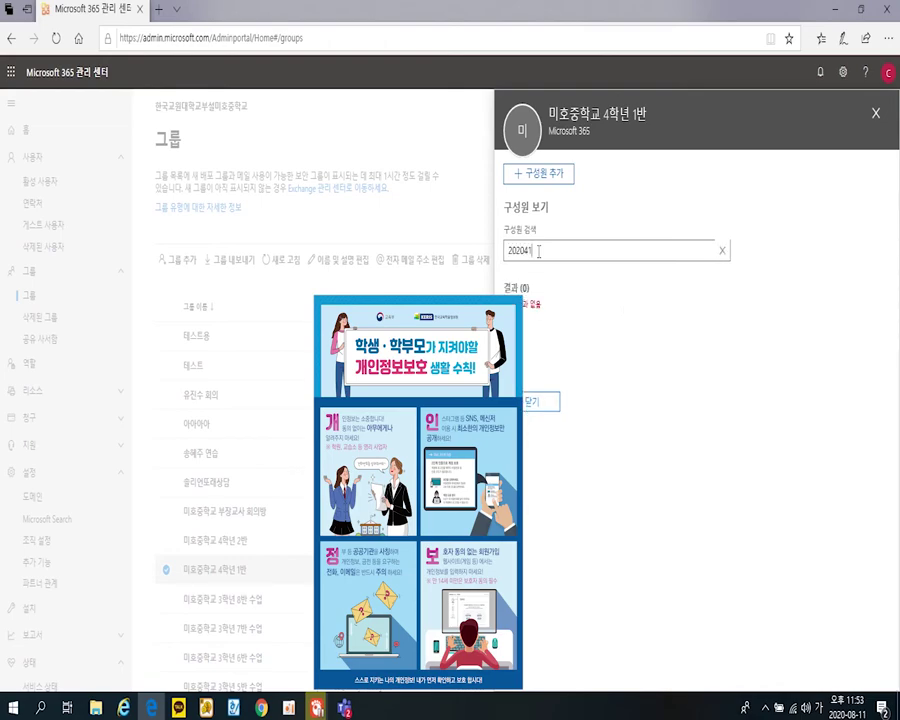
# - Search 2020 under Add members and select the nine matching students
pyautogui.click(540, 174)
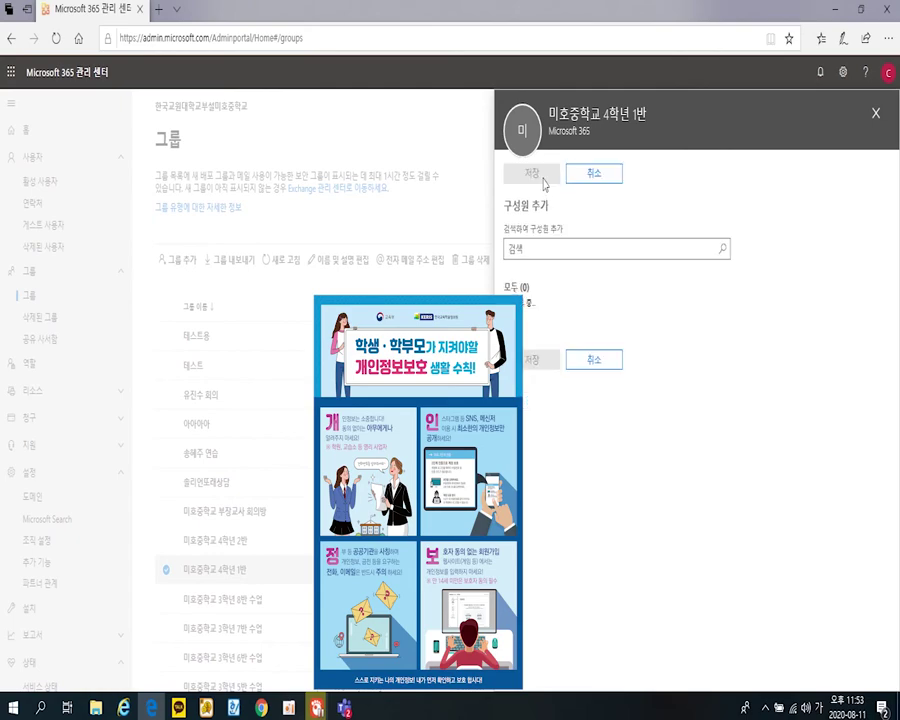
pyautogui.write('202041')
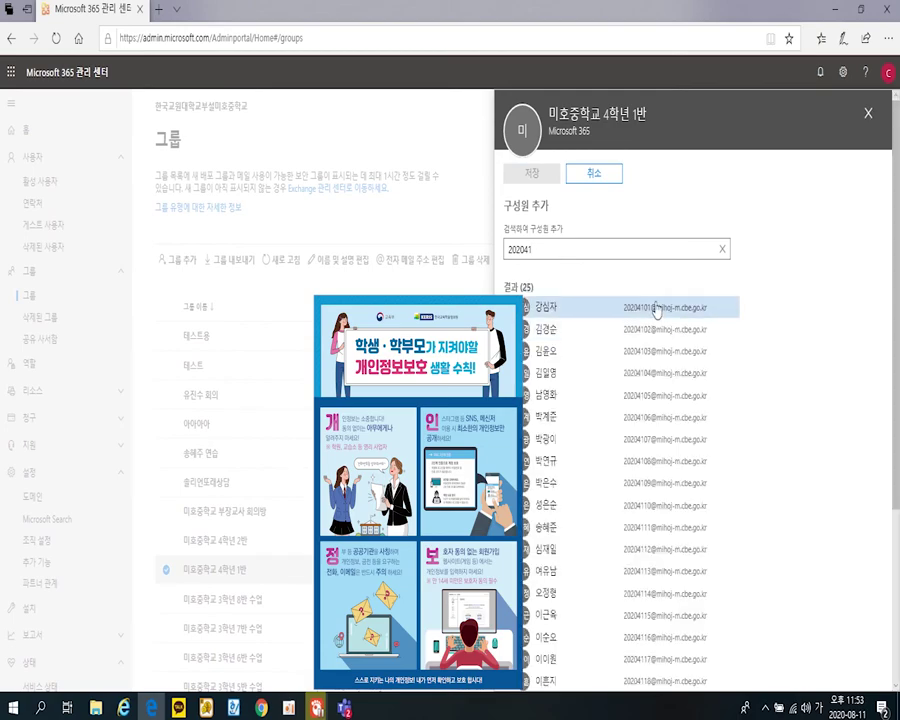
pyautogui.scroll(-3, 640, 480)
pyautogui.scroll(1, 645, 485)
pyautogui.scroll(3, 645, 485)
pyautogui.click(513, 308)
pyautogui.click(513, 366)
pyautogui.click(513, 388)
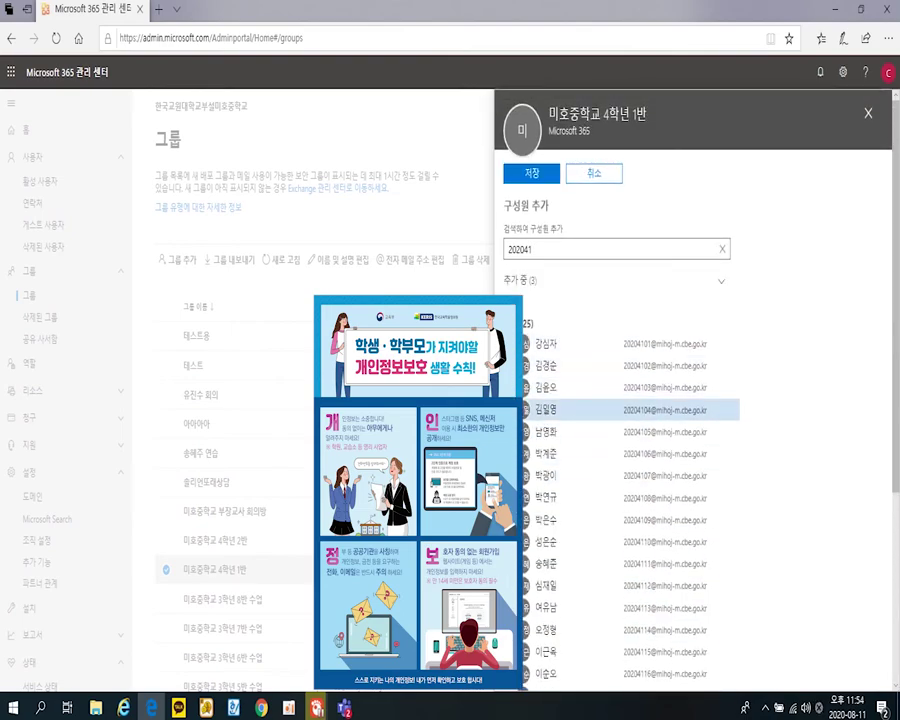
pyautogui.click(513, 410)
pyautogui.click(513, 432)
pyautogui.click(513, 475)
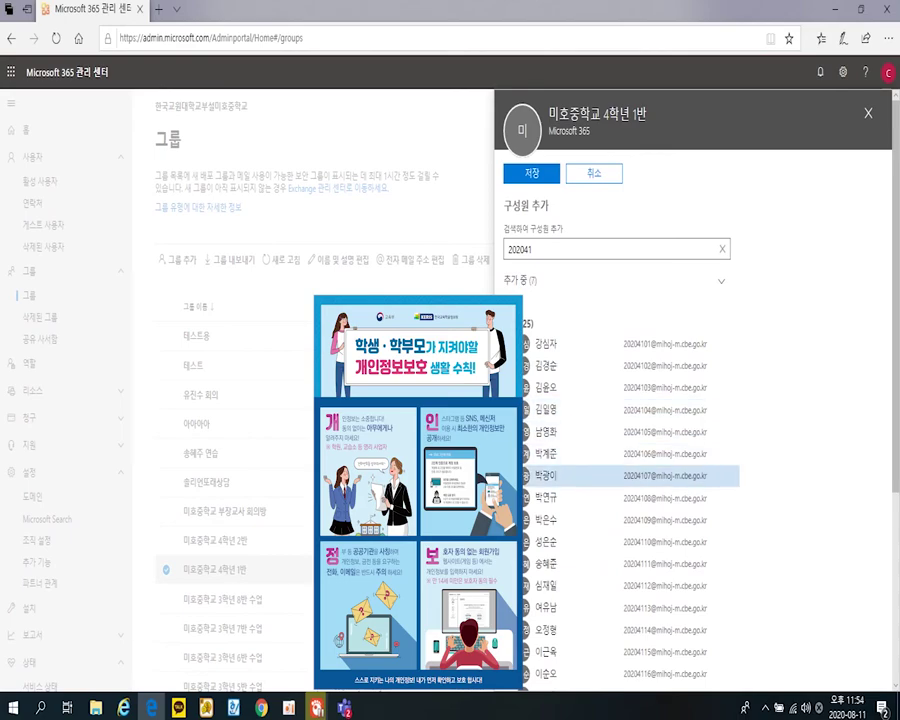
pyautogui.click(513, 497)
pyautogui.click(513, 520)
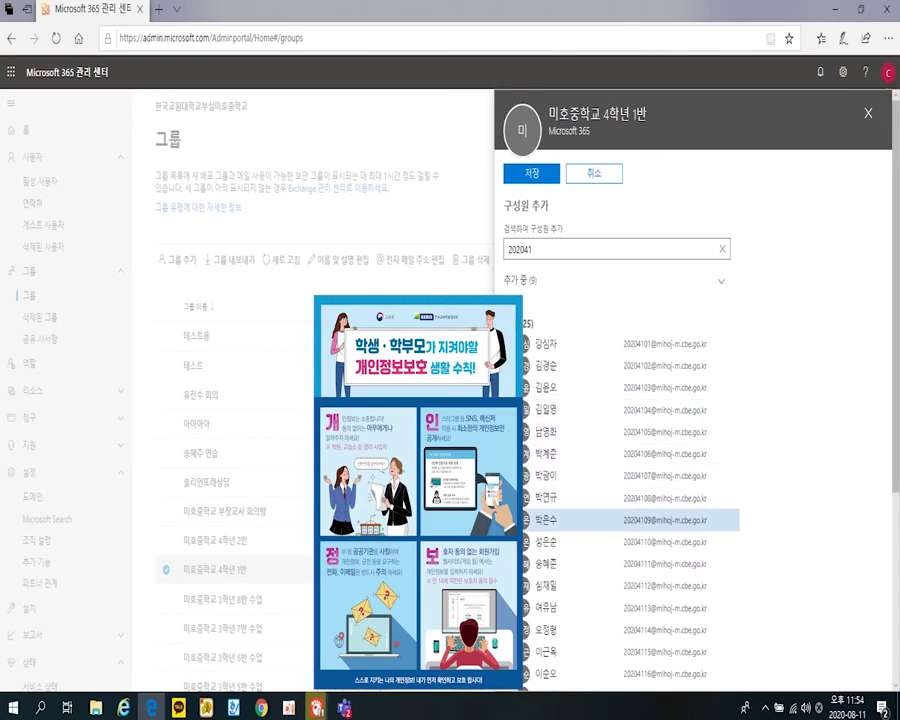
pyautogui.click(513, 543)
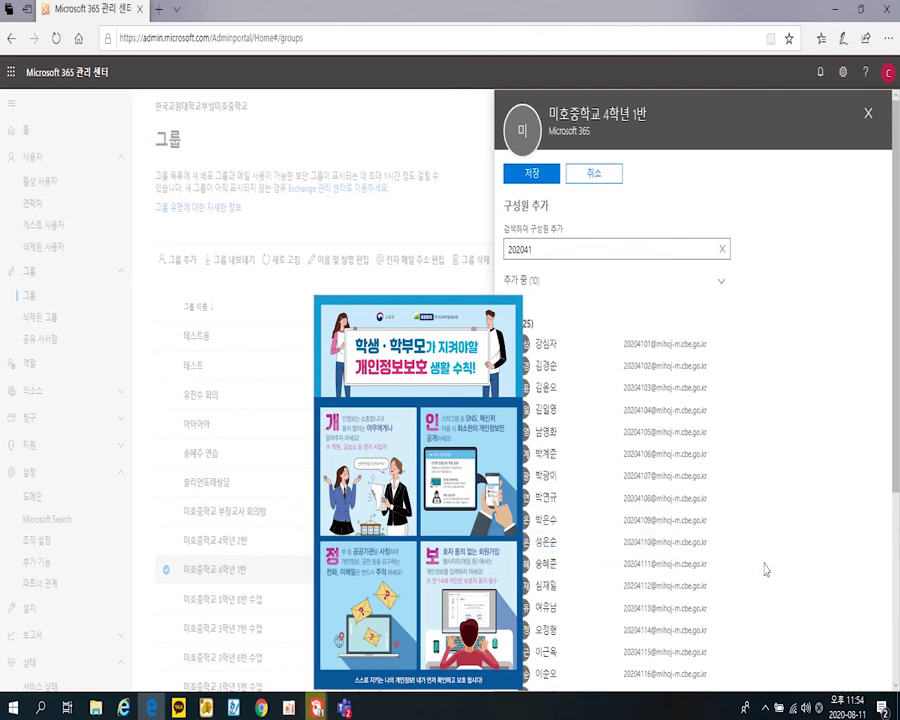
# - Save the new members, dismiss the confirmation and close member management
pyautogui.scroll(-5, 788, 551)
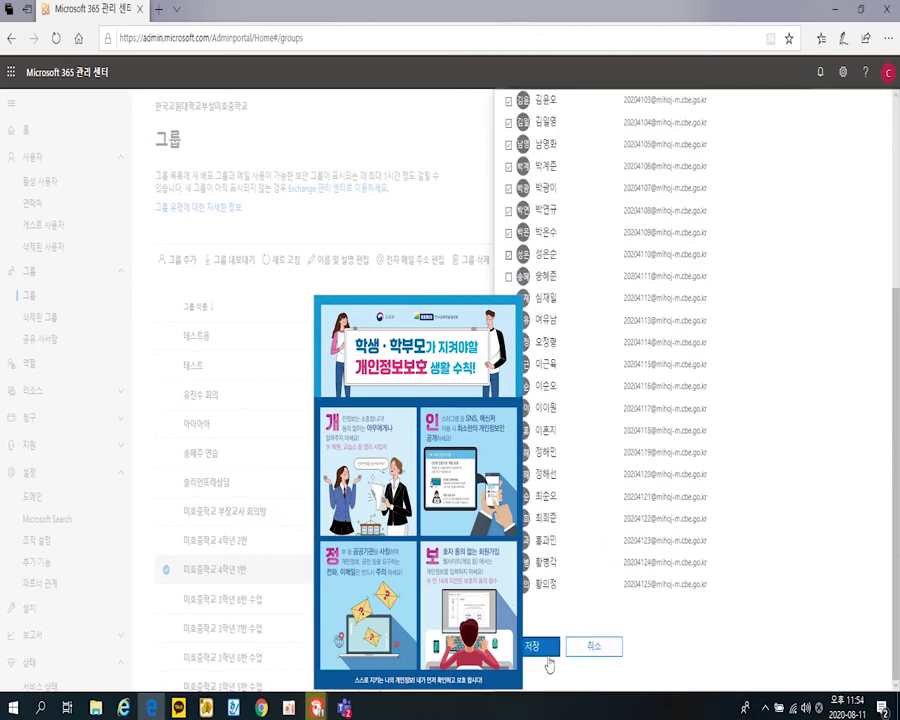
pyautogui.click(535, 648)
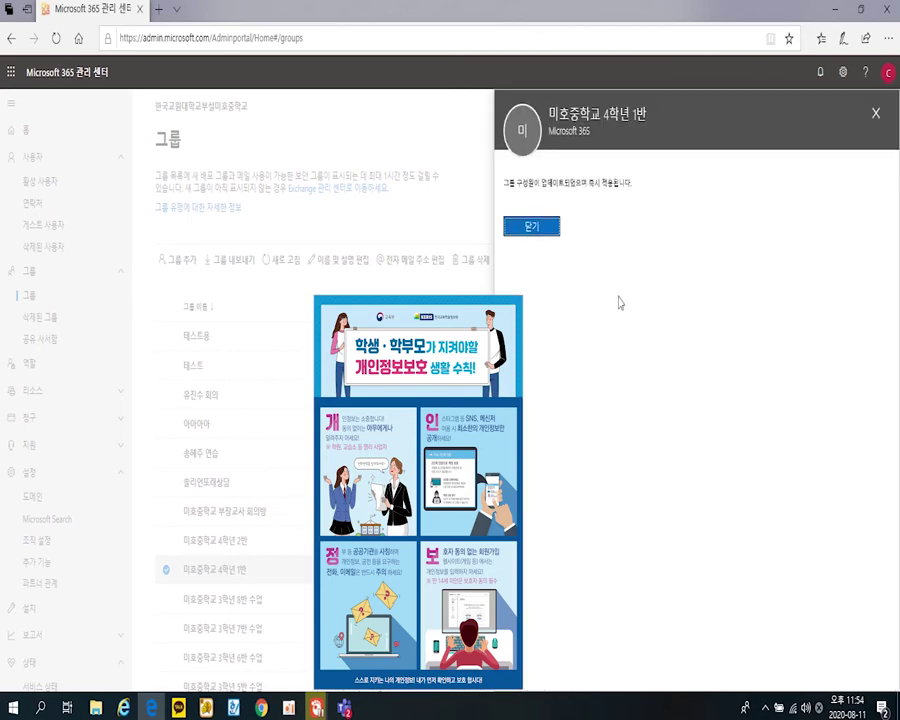
pyautogui.click(531, 226)
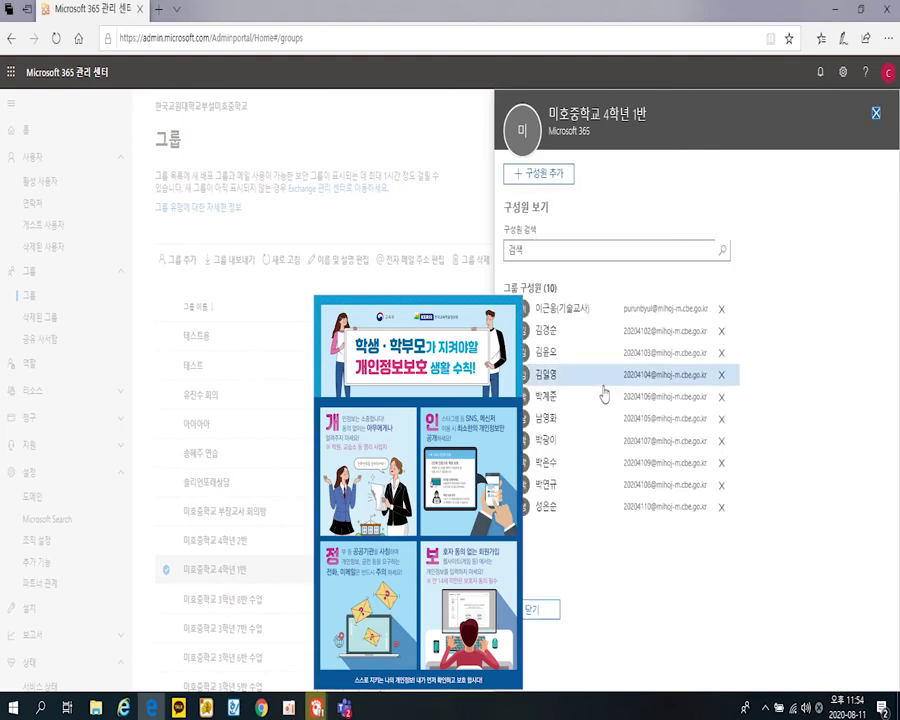
pyautogui.click(540, 610)
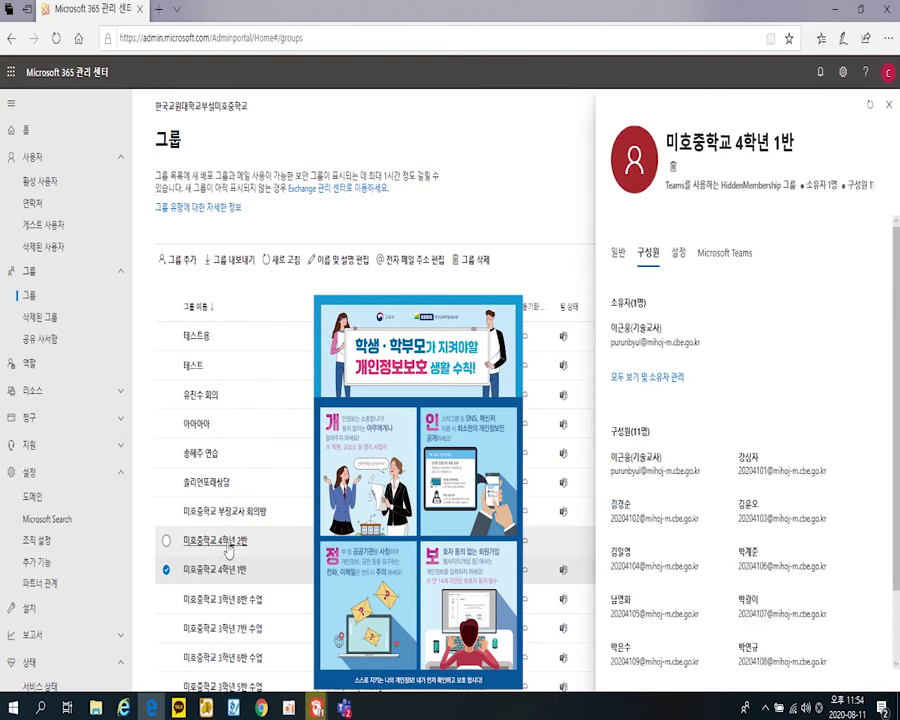
# - Open Add members for the 미호중학교 4학년 2반 group and search for 20
pyautogui.click(229, 549)
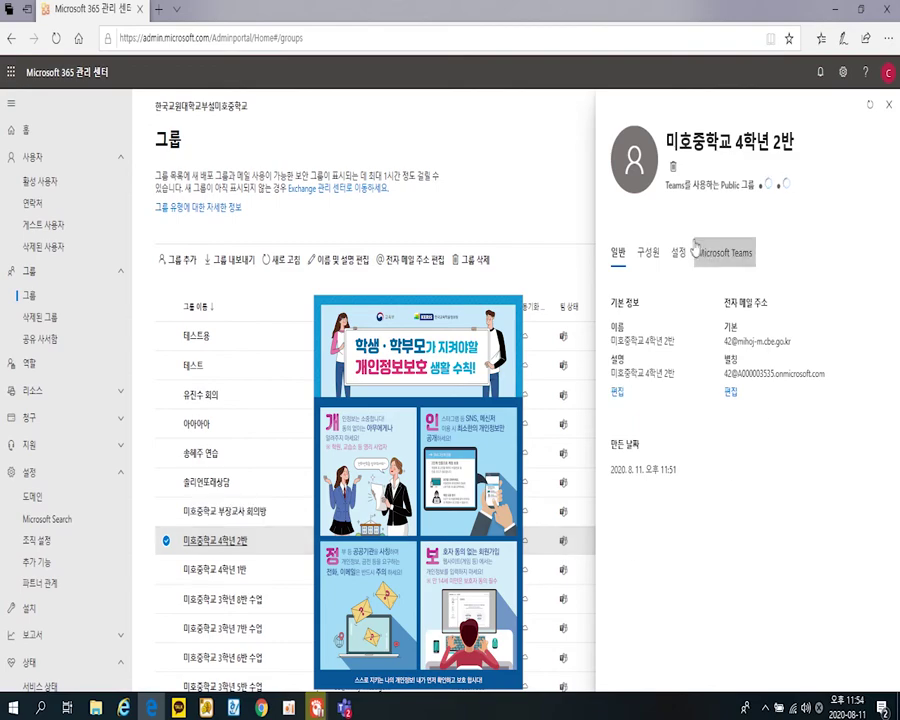
pyautogui.click(651, 255)
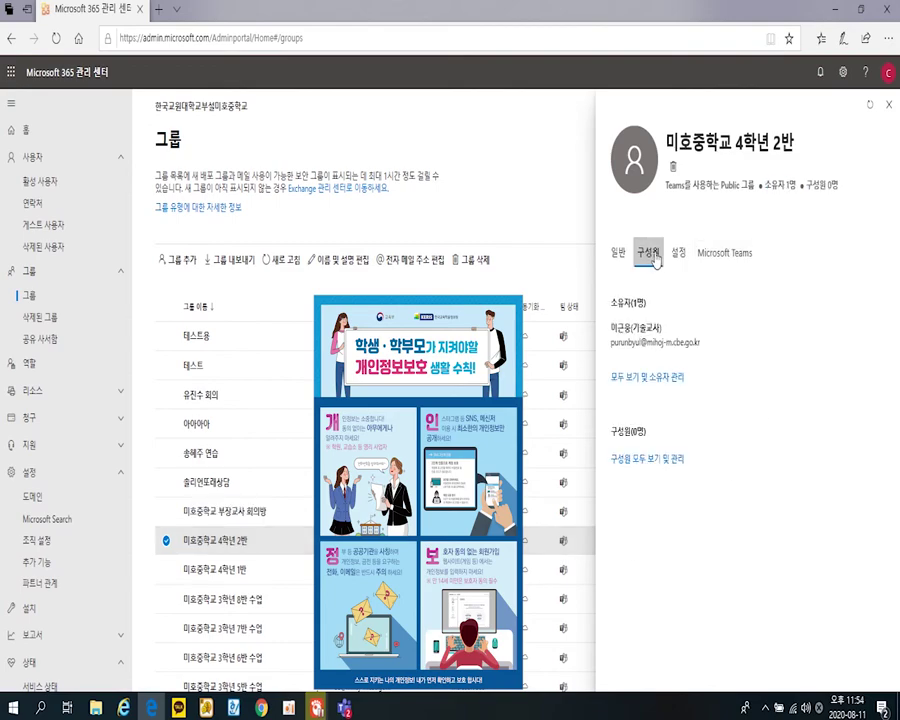
pyautogui.click(652, 460)
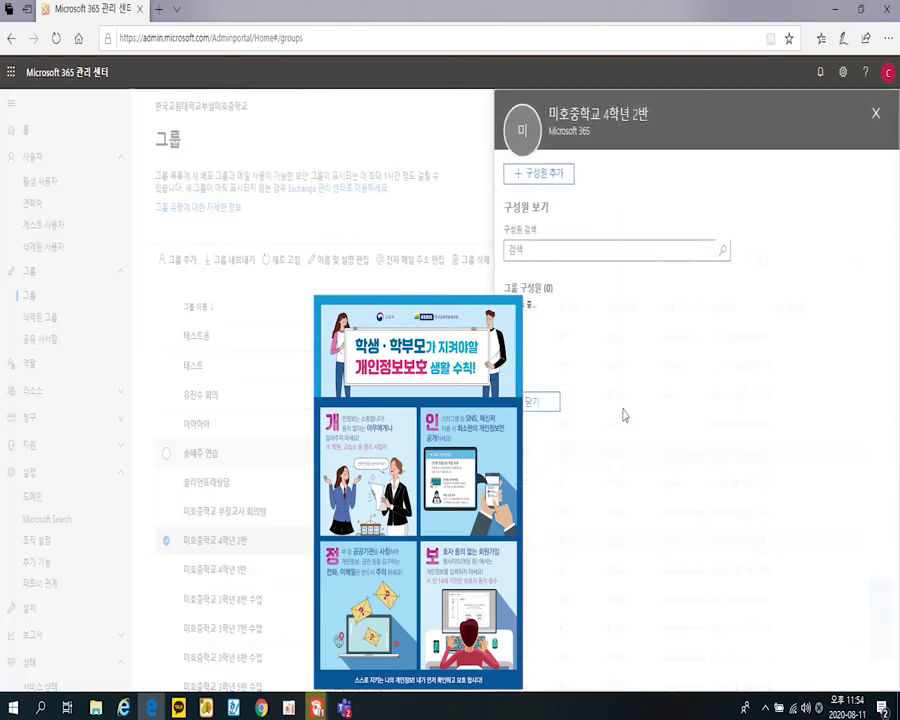
pyautogui.click(558, 175)
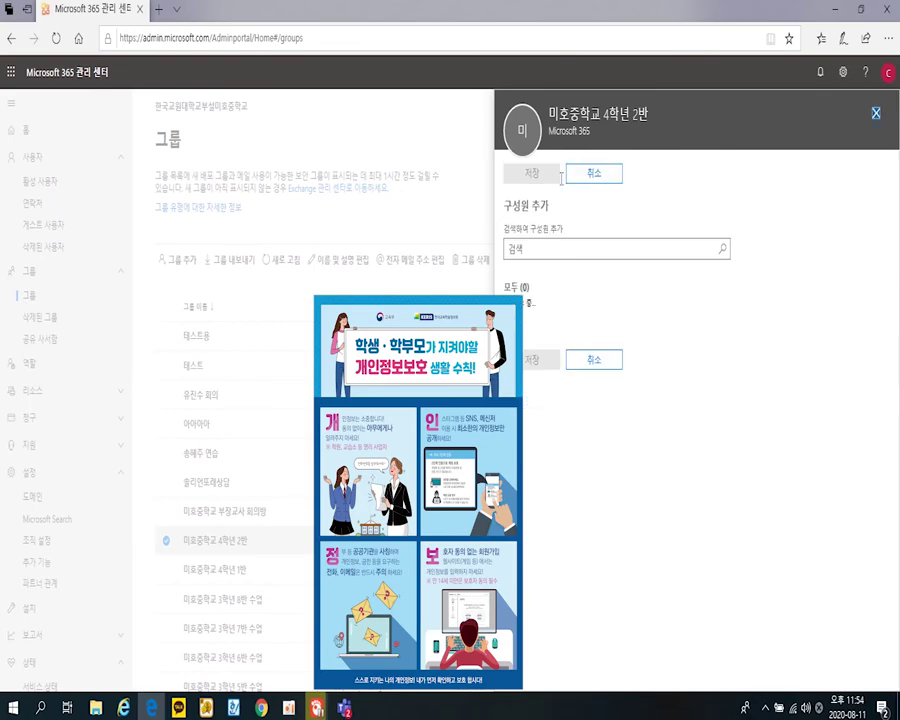
pyautogui.click(557, 250)
pyautogui.write('202042')
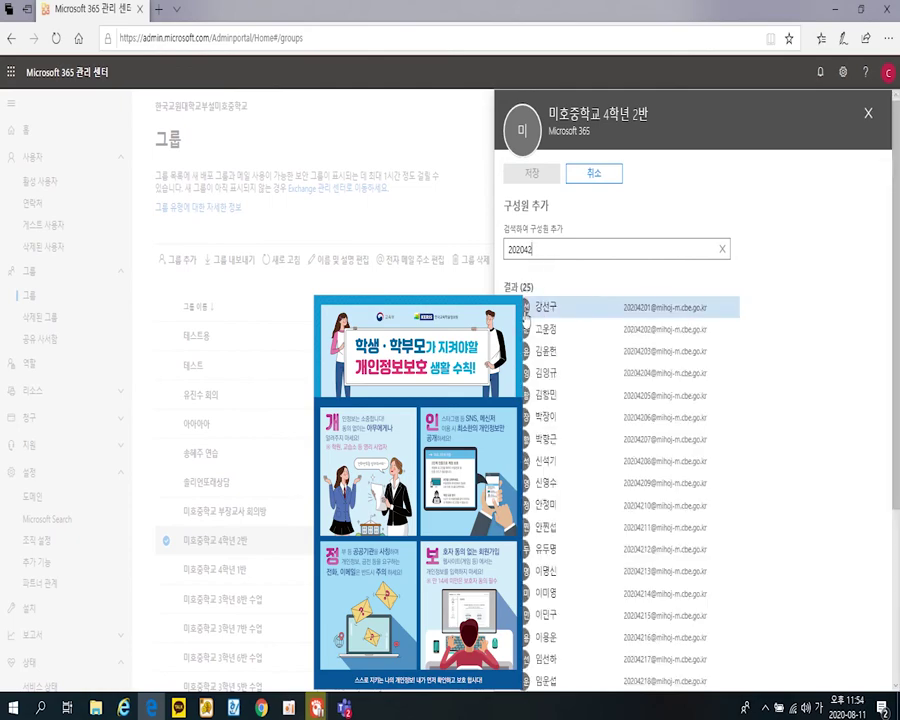
# - Tick each student in the results, save with 저장, and close the panel
pyautogui.click(600, 331)
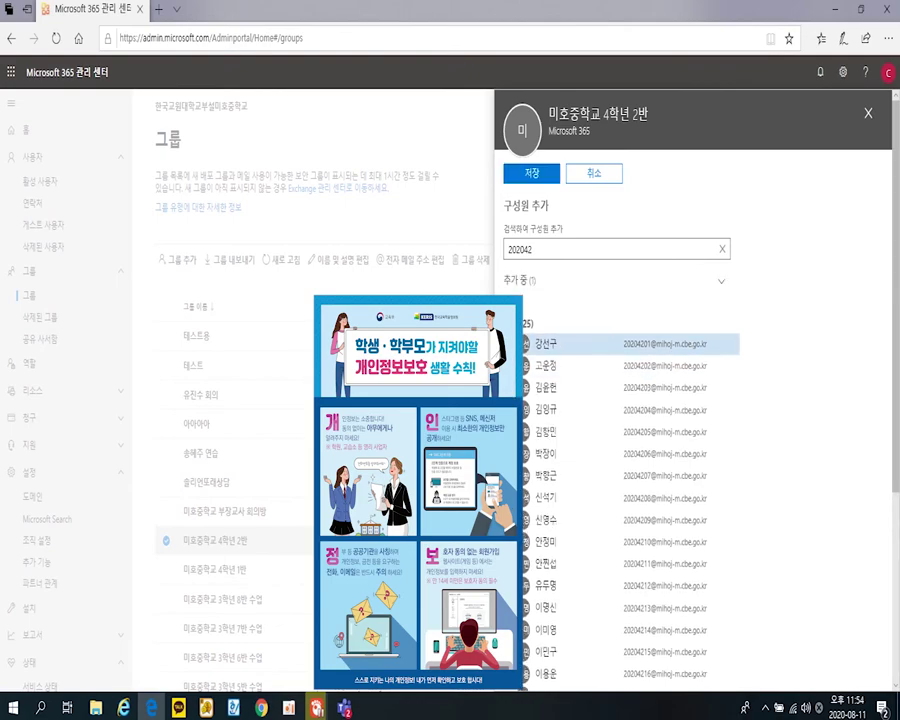
pyautogui.click(600, 366)
pyautogui.click(600, 388)
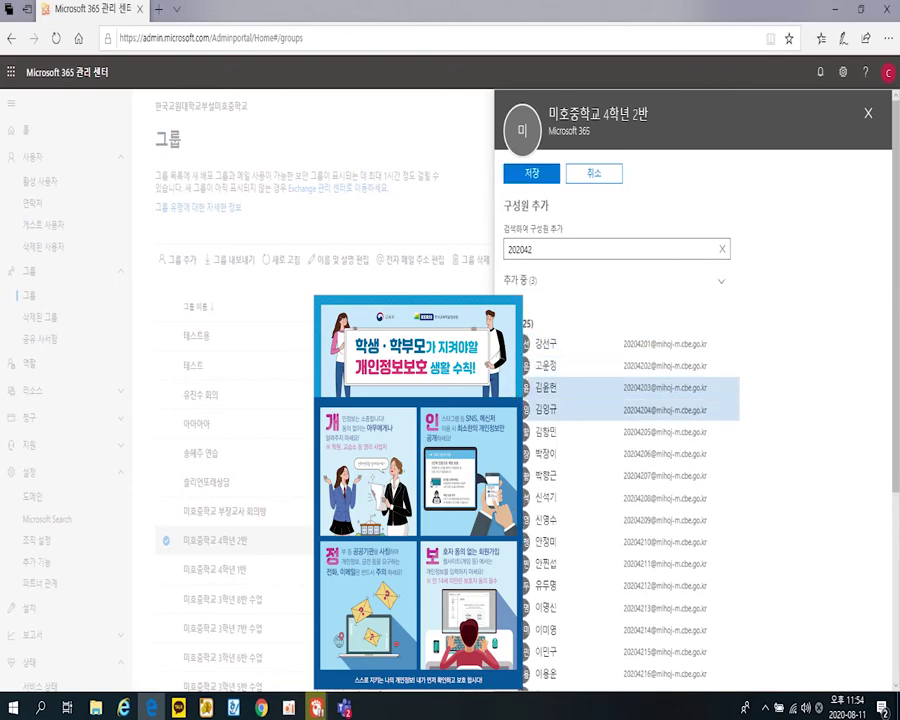
pyautogui.click(600, 410)
pyautogui.click(600, 432)
pyautogui.click(600, 454)
pyautogui.click(600, 476)
pyautogui.click(600, 498)
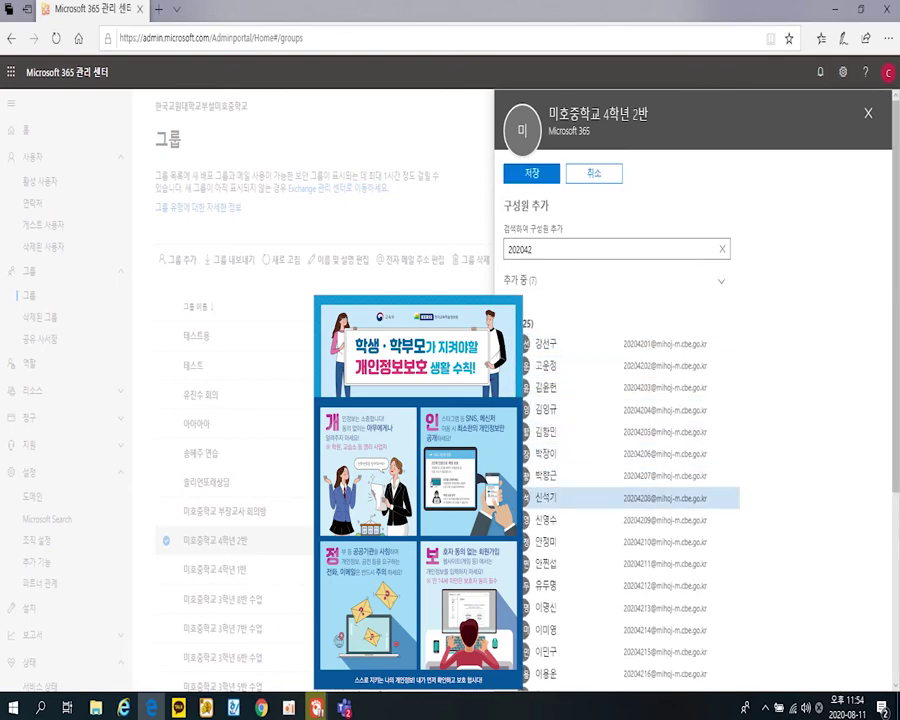
pyautogui.click(600, 520)
pyautogui.scroll(-3, 783, 616)
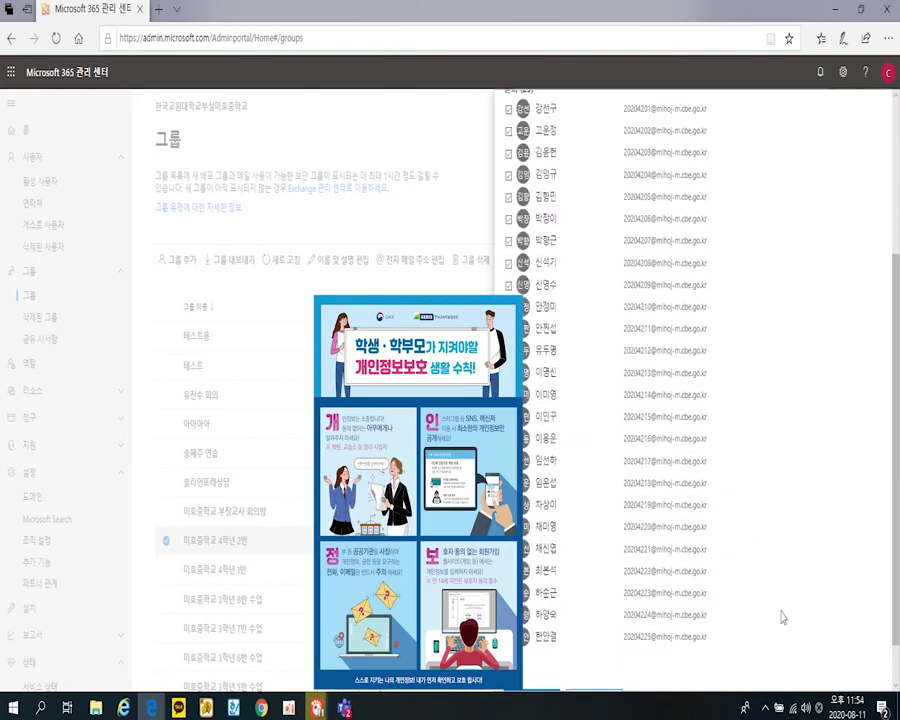
pyautogui.click(533, 647)
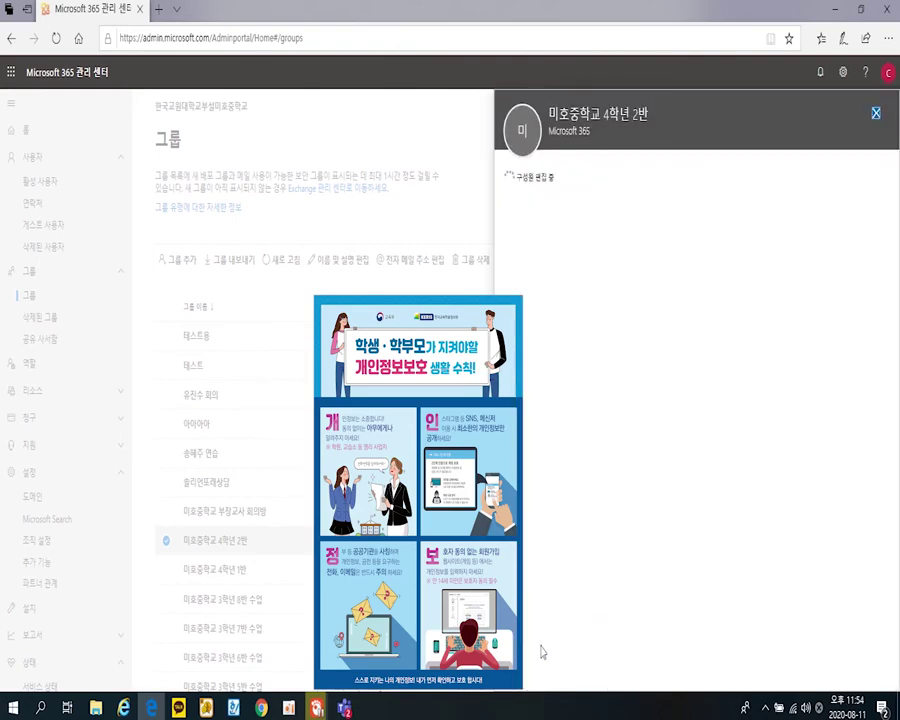
pyautogui.click(537, 233)
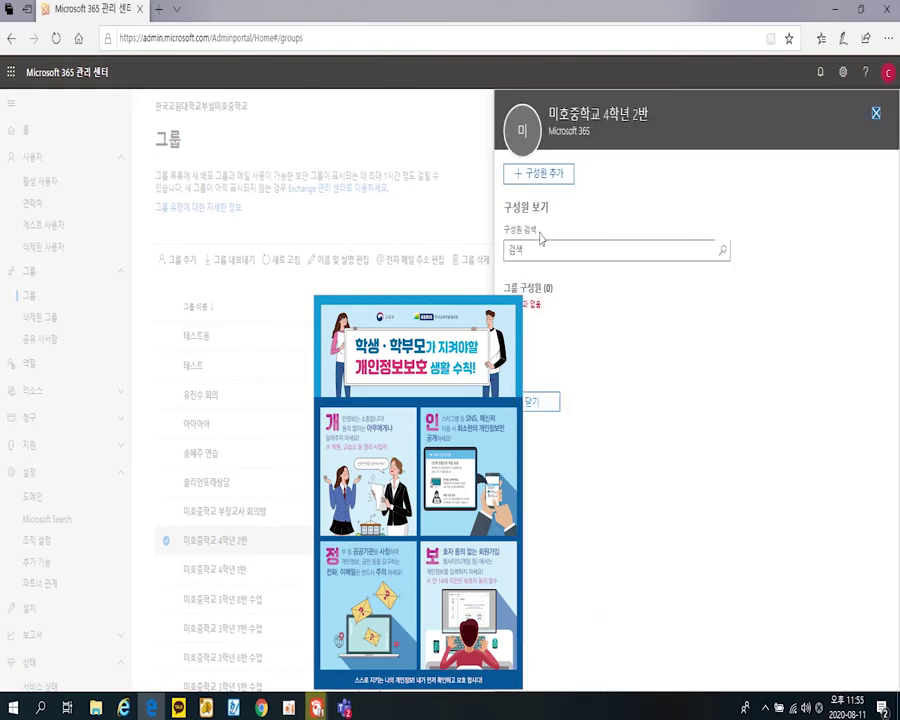
pyautogui.click(537, 405)
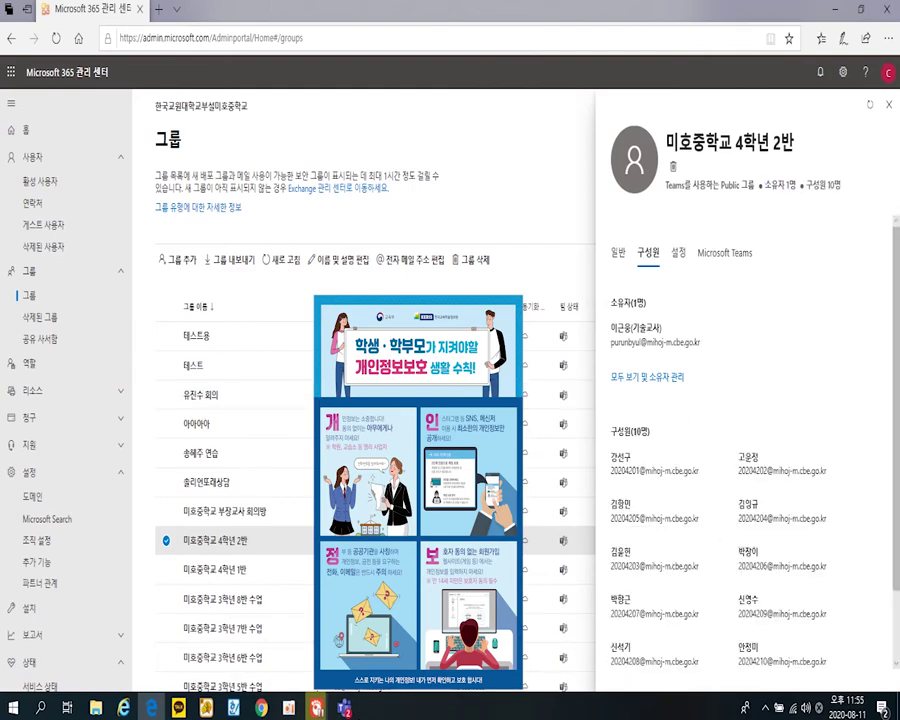
# - Switch to Teams and open 팀 관리 for the 미호중학교 4학년 1반 team
pyautogui.click(345, 709)
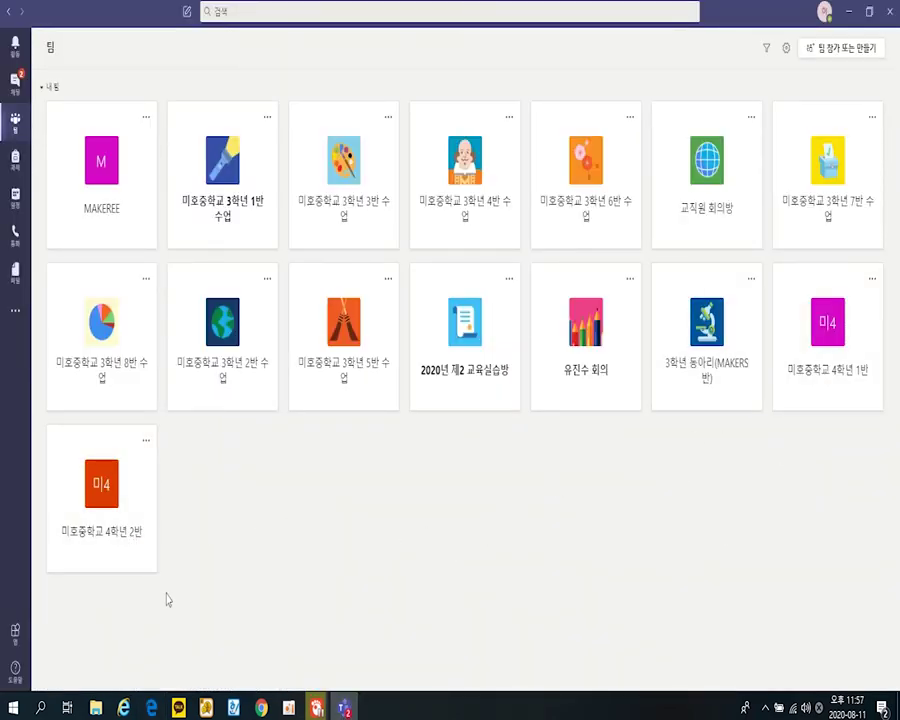
pyautogui.click(848, 368)
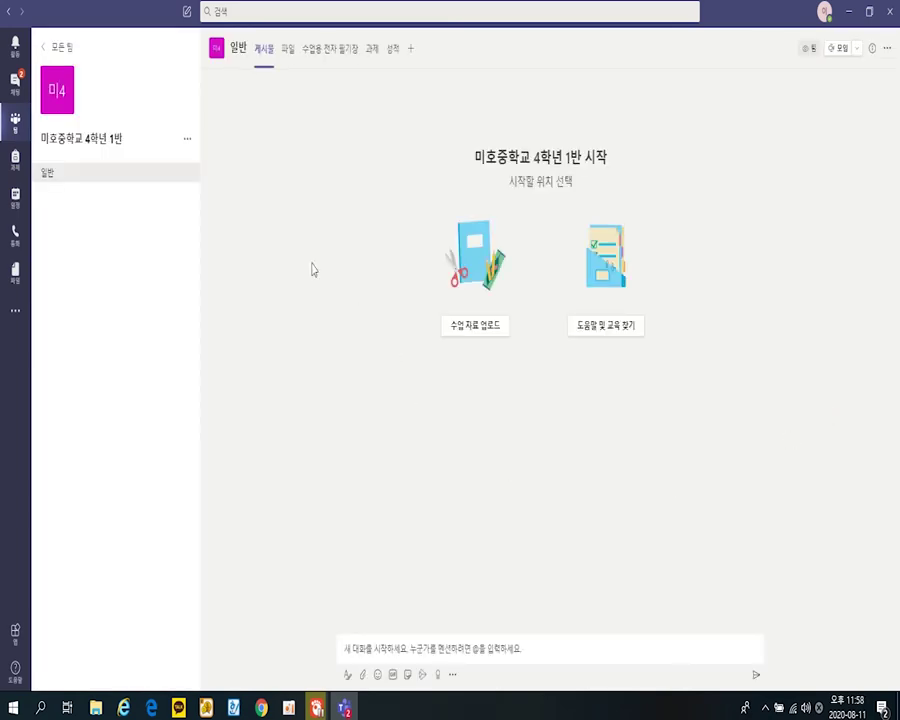
pyautogui.click(187, 139)
pyautogui.click(207, 166)
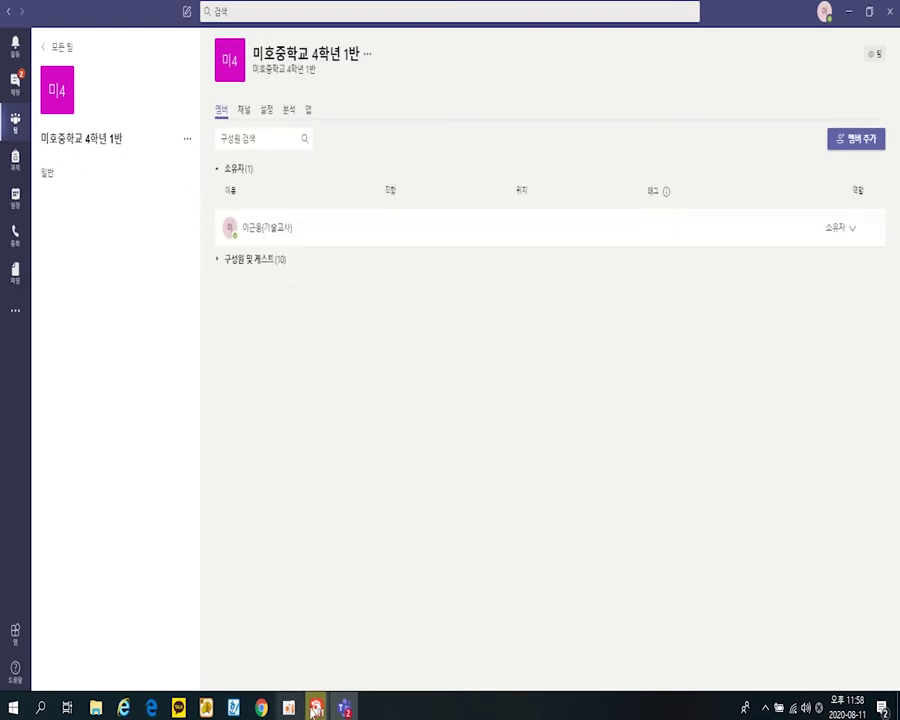
# - Back in the admin center, open the 구성원 tab of the 미호중학교 4학년 1반 group
pyautogui.click(151, 708)
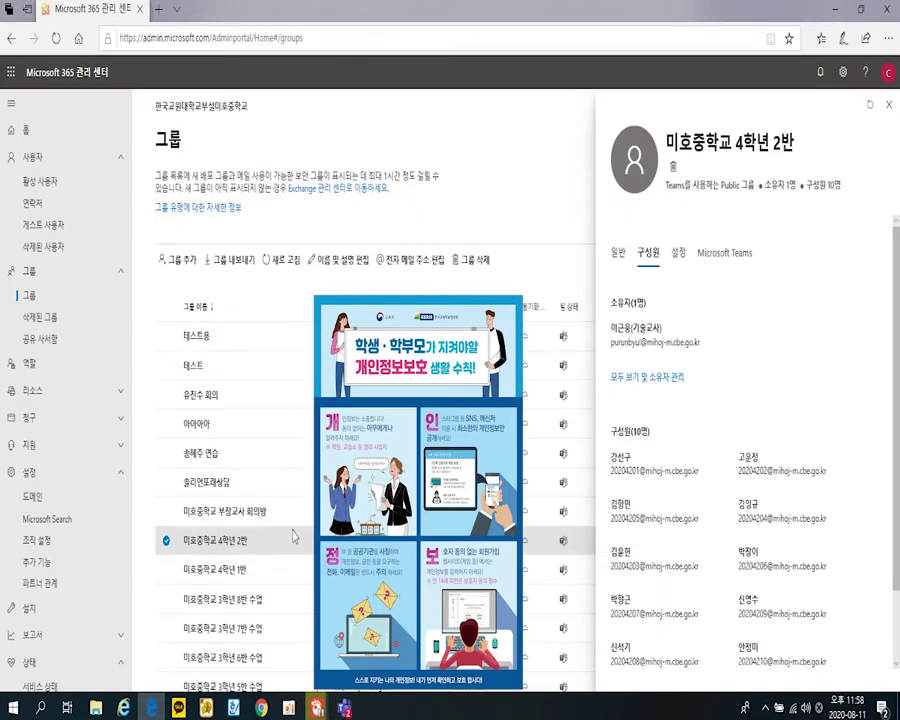
pyautogui.click(215, 569)
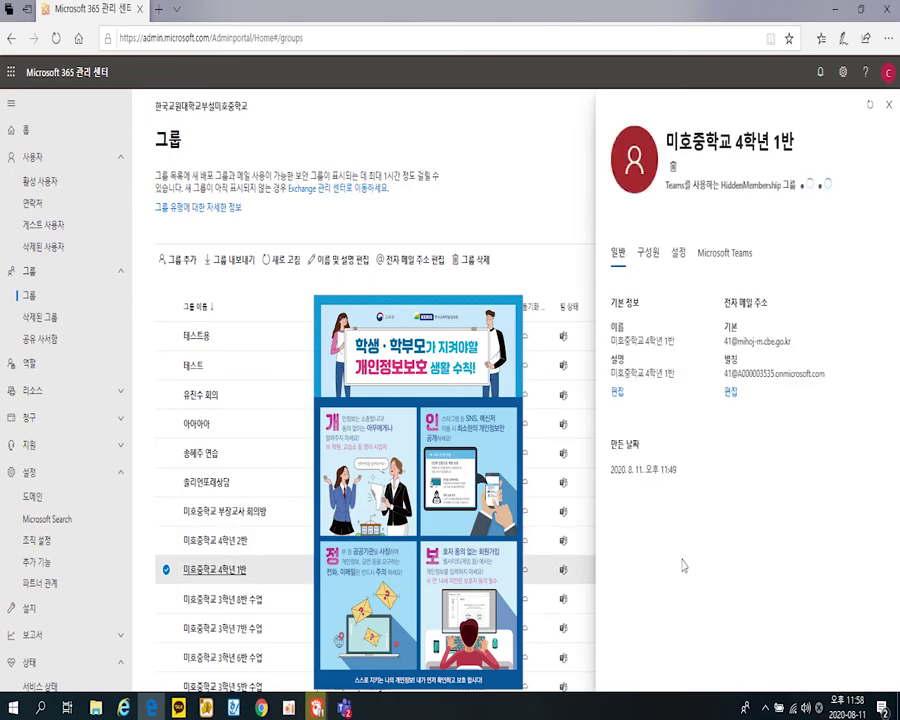
pyautogui.click(648, 253)
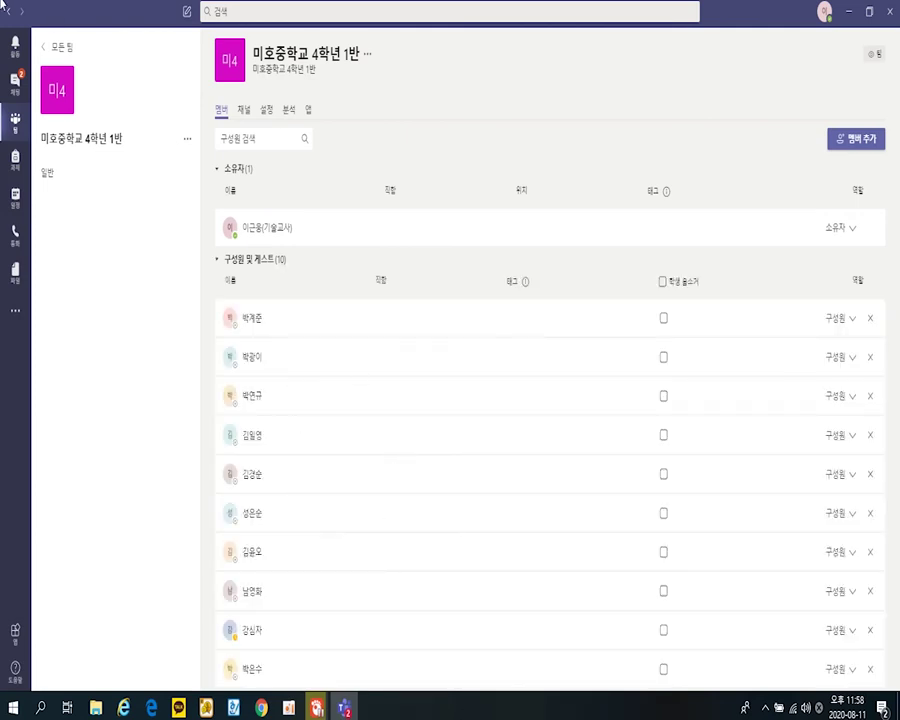
# - Review the 4학년 2반 team's 구성원 및 게스트 list in 팀 관리, then go back to all teams
pyautogui.click(58, 47)
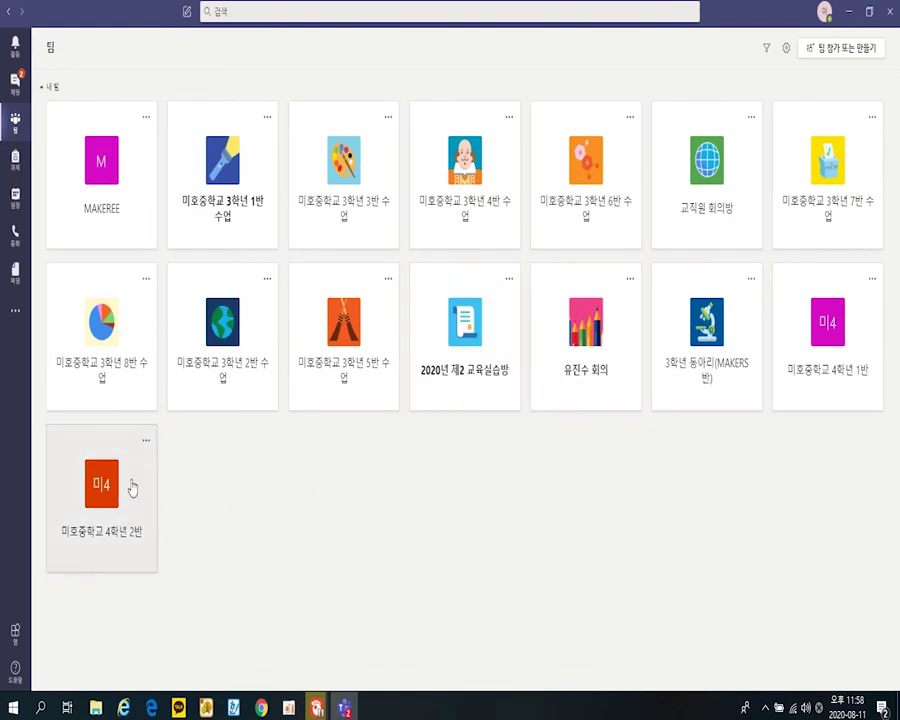
pyautogui.click(146, 441)
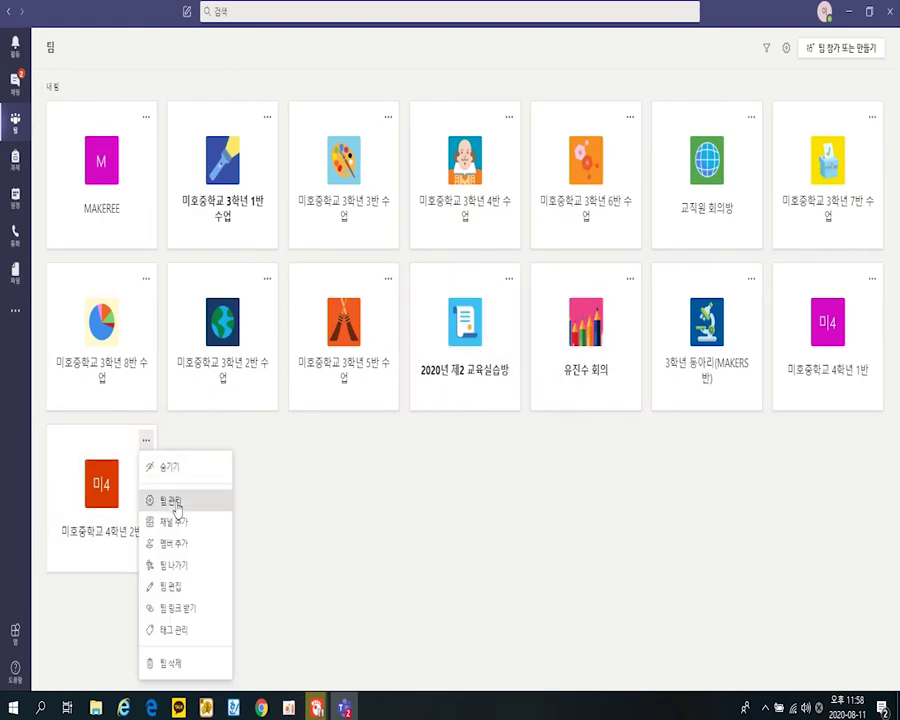
pyautogui.click(175, 502)
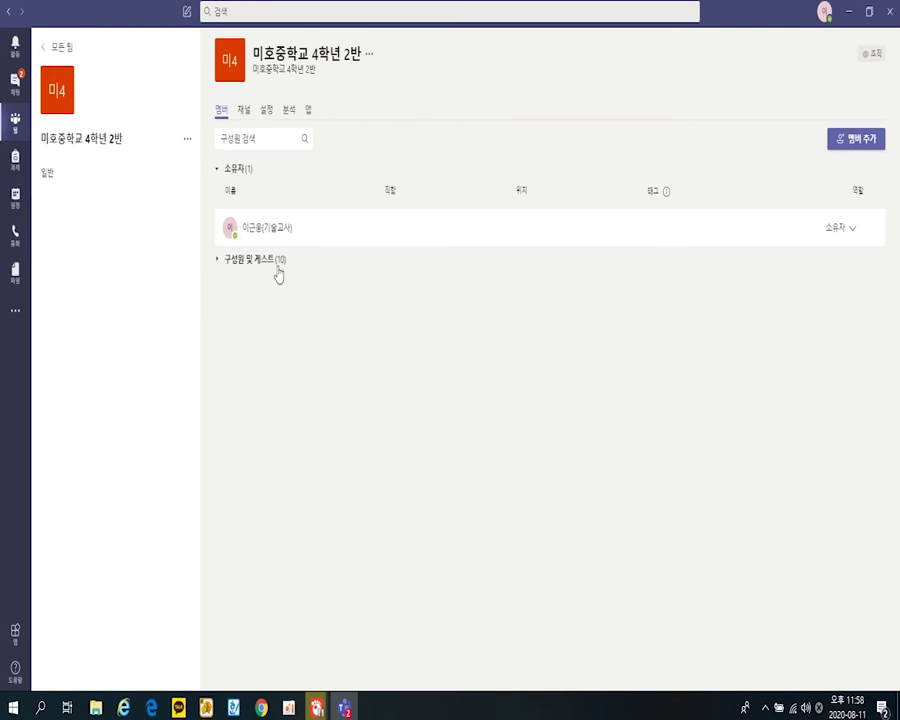
pyautogui.click(275, 263)
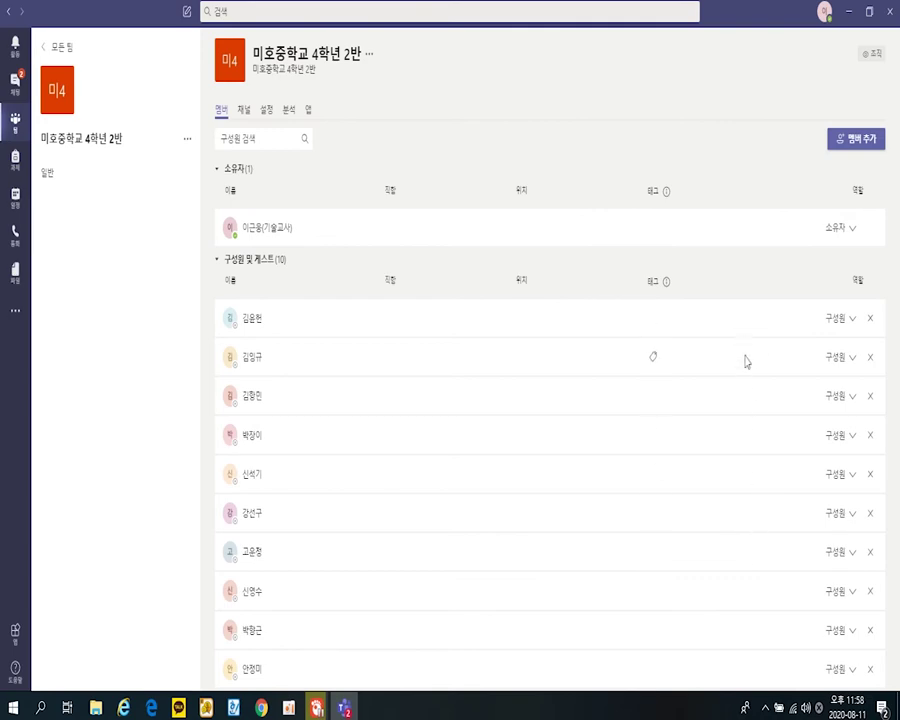
pyautogui.click(58, 50)
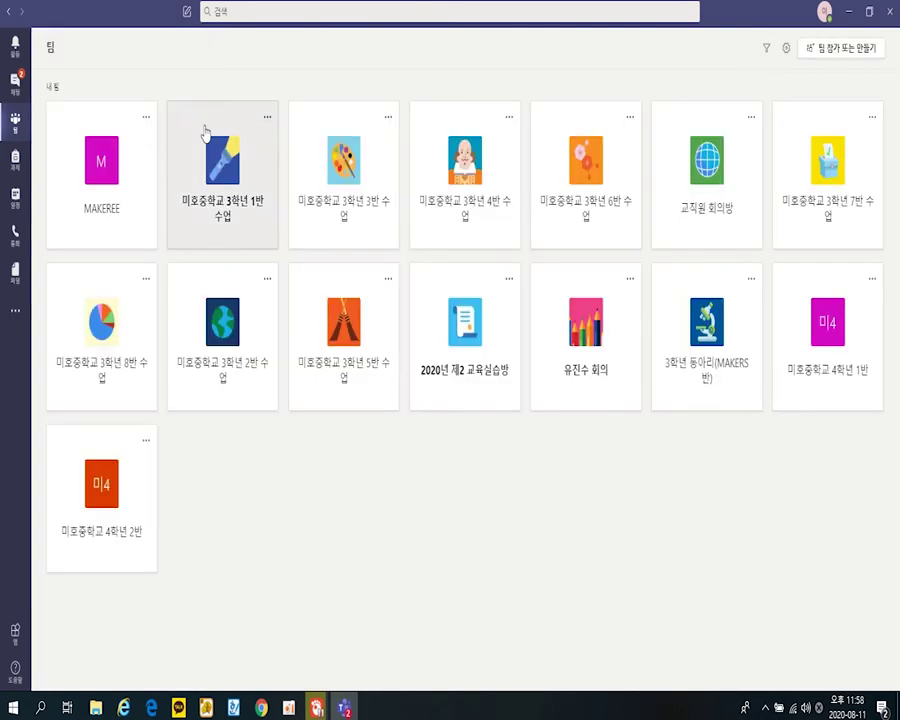
# - Turn on 학생 음소거 for every member of 미호중학교 4학년 1반 in 팀 관리, then return to all teams
pyautogui.click(858, 362)
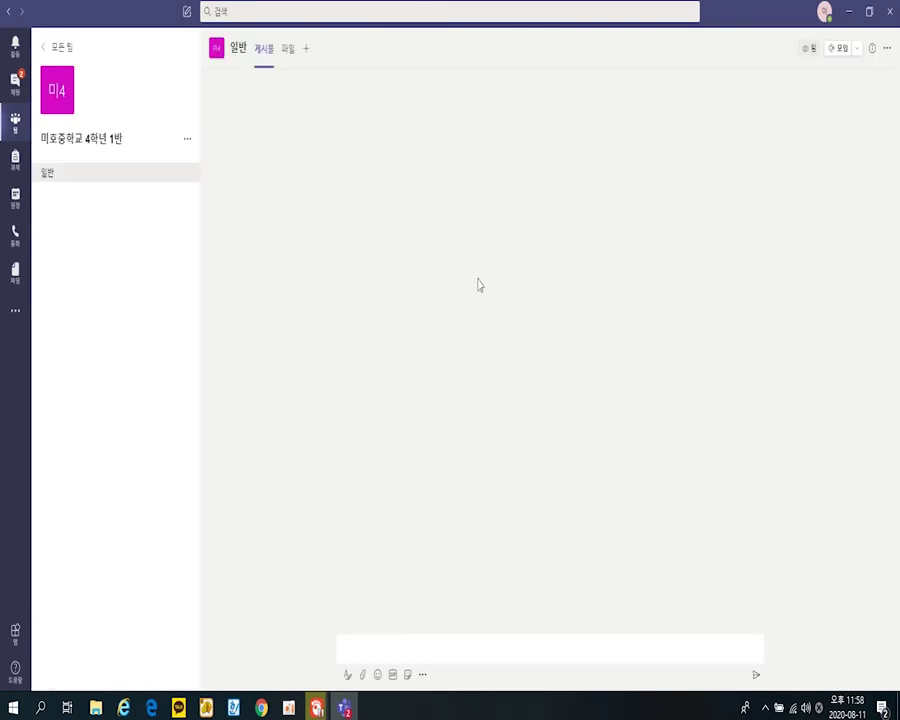
pyautogui.click(187, 139)
pyautogui.click(207, 166)
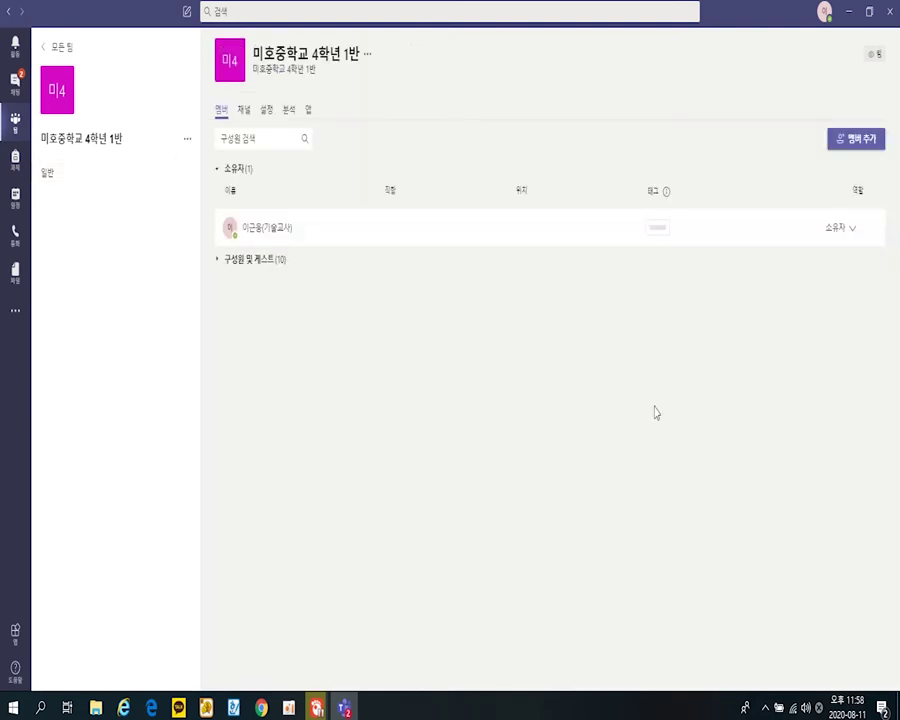
pyautogui.click(257, 262)
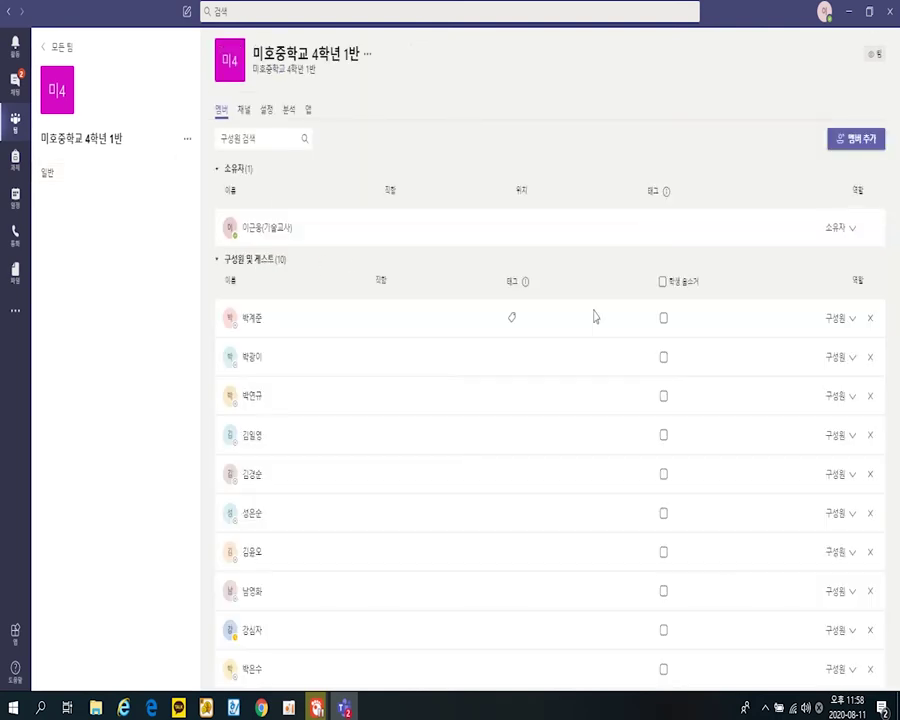
pyautogui.moveTo(533, 305)
pyautogui.click(663, 283)
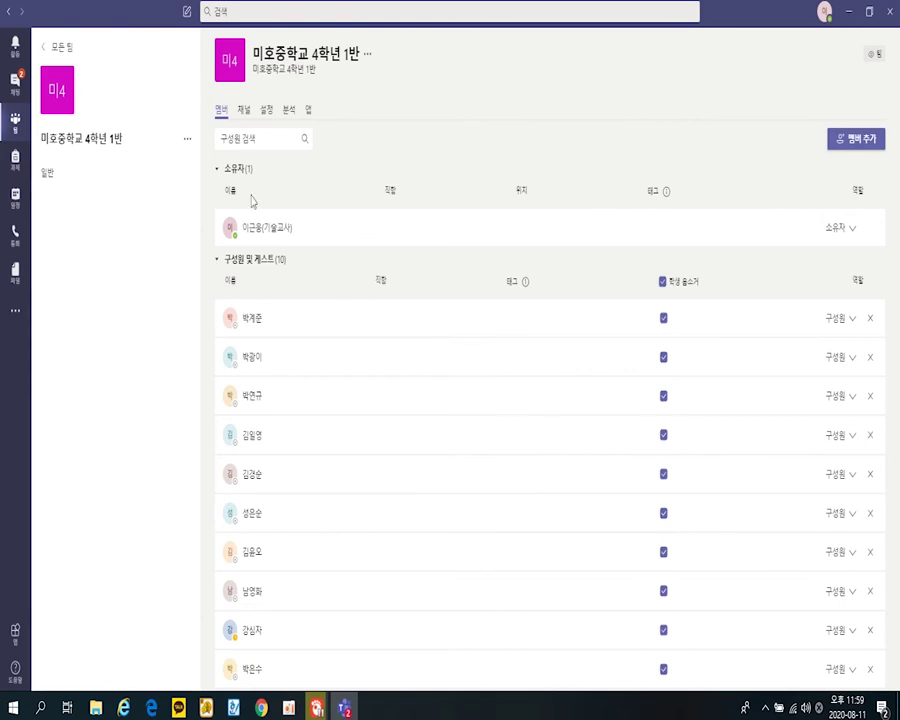
pyautogui.click(44, 46)
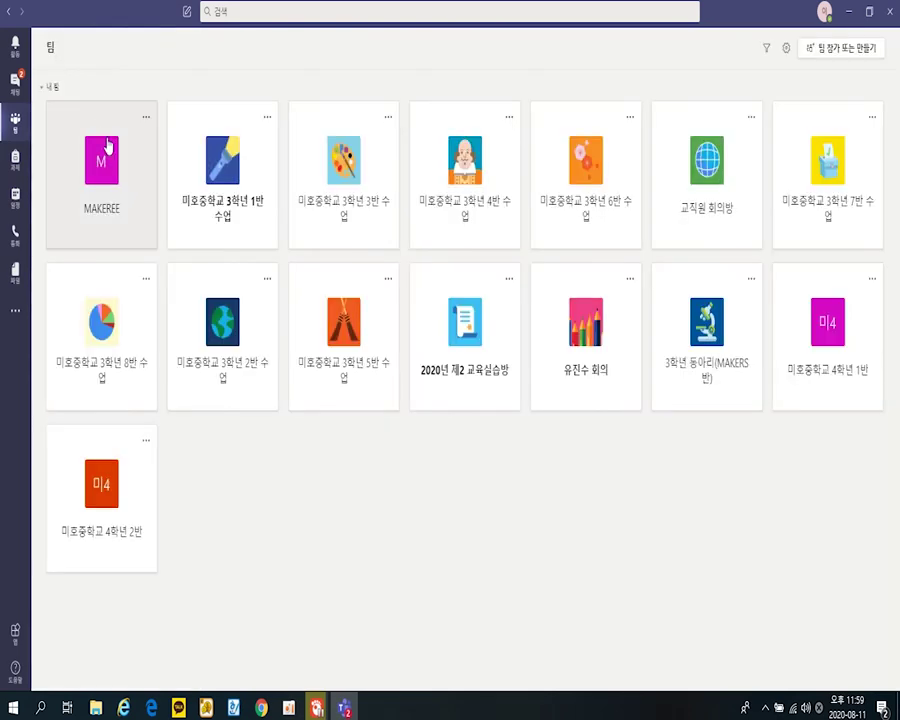
pyautogui.click(100, 530)
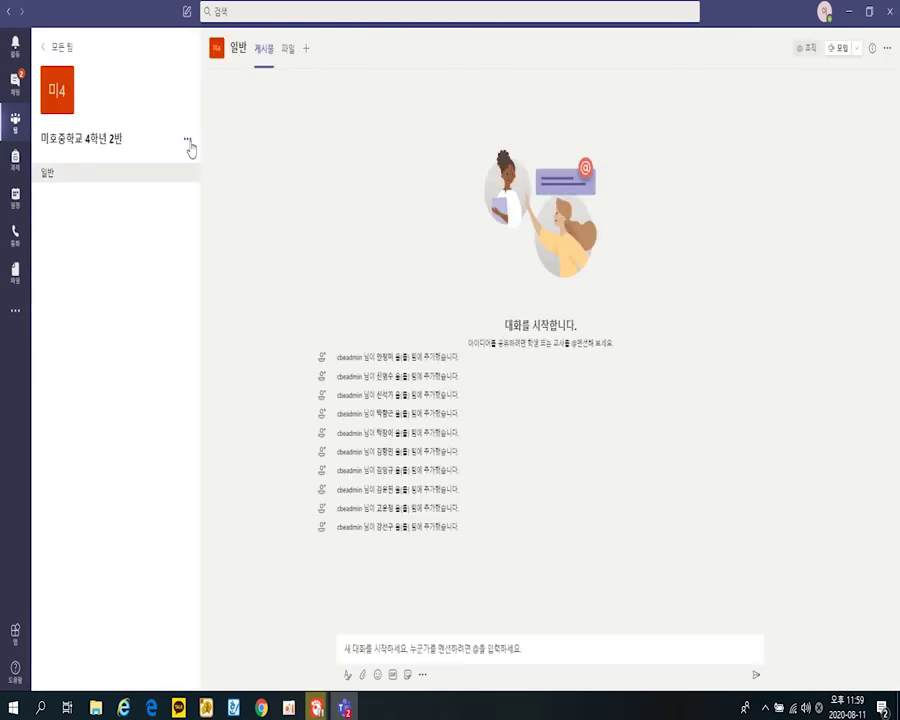
pyautogui.click(187, 140)
pyautogui.click(200, 165)
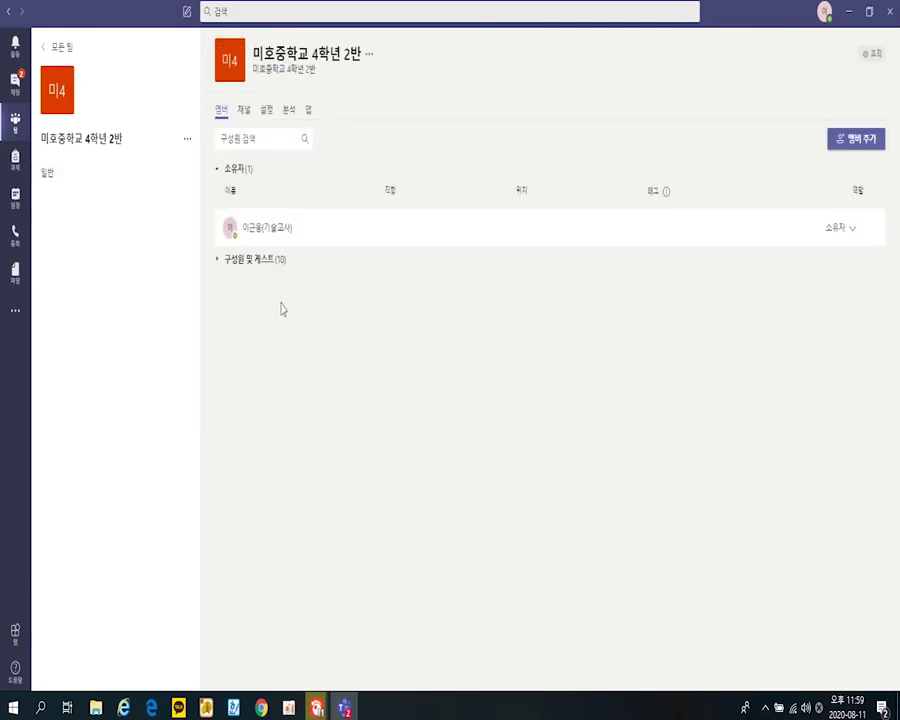
pyautogui.click(267, 263)
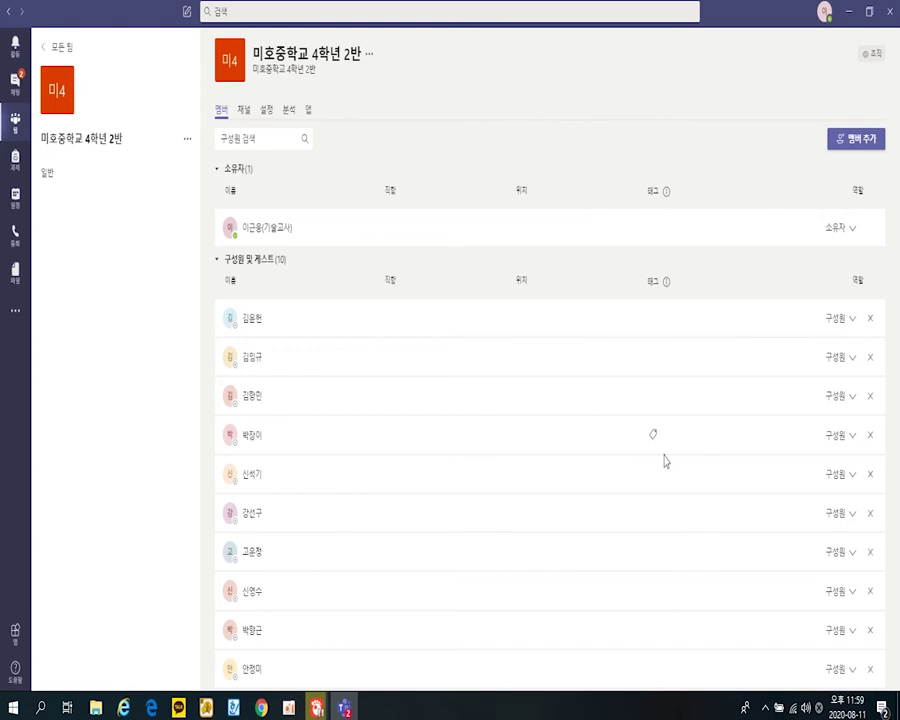
pyautogui.click(56, 46)
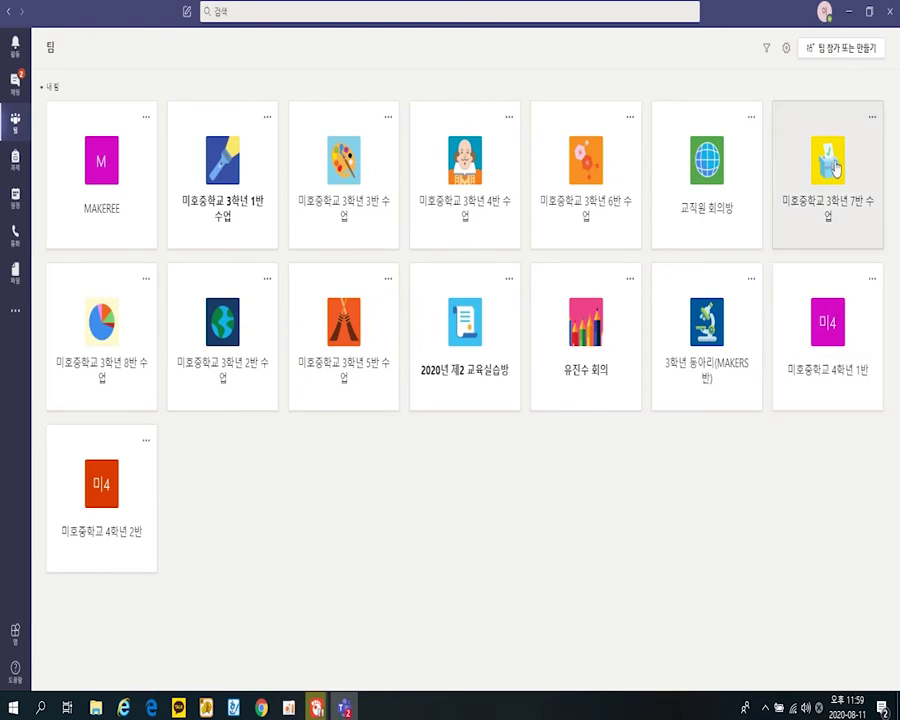
# - Start a 수업 class team, cancel it, and return to the teams grid
pyautogui.click(812, 52)
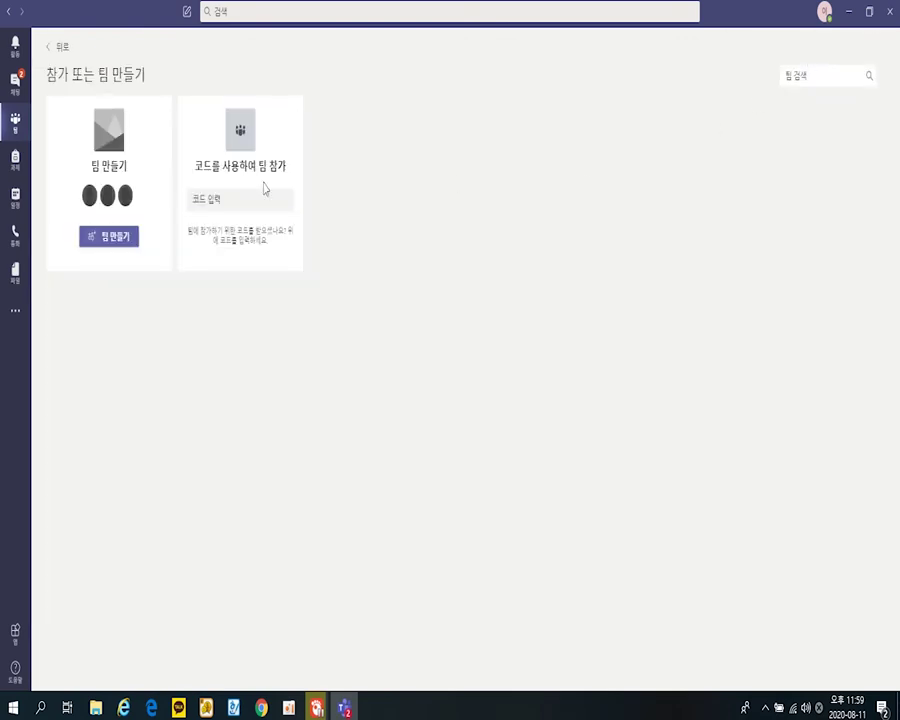
pyautogui.click(102, 237)
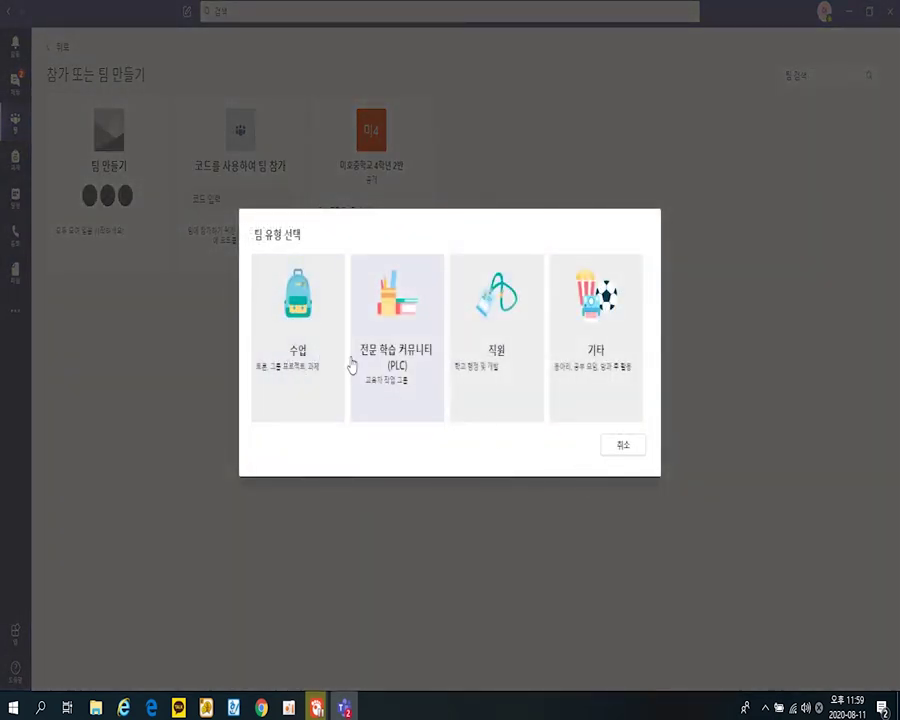
pyautogui.click(338, 385)
pyautogui.click(527, 462)
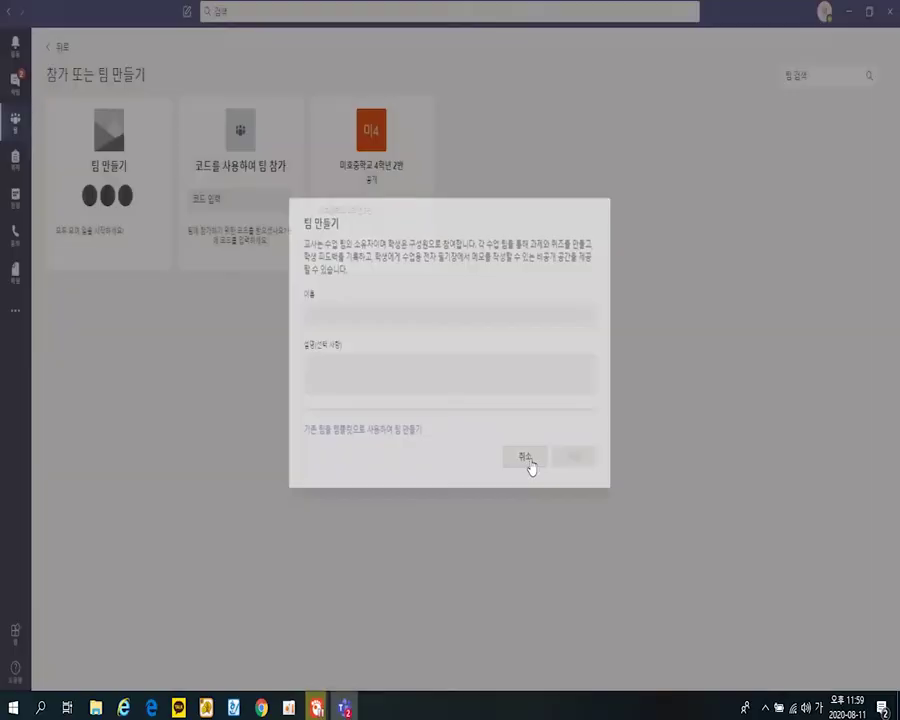
pyautogui.click(62, 50)
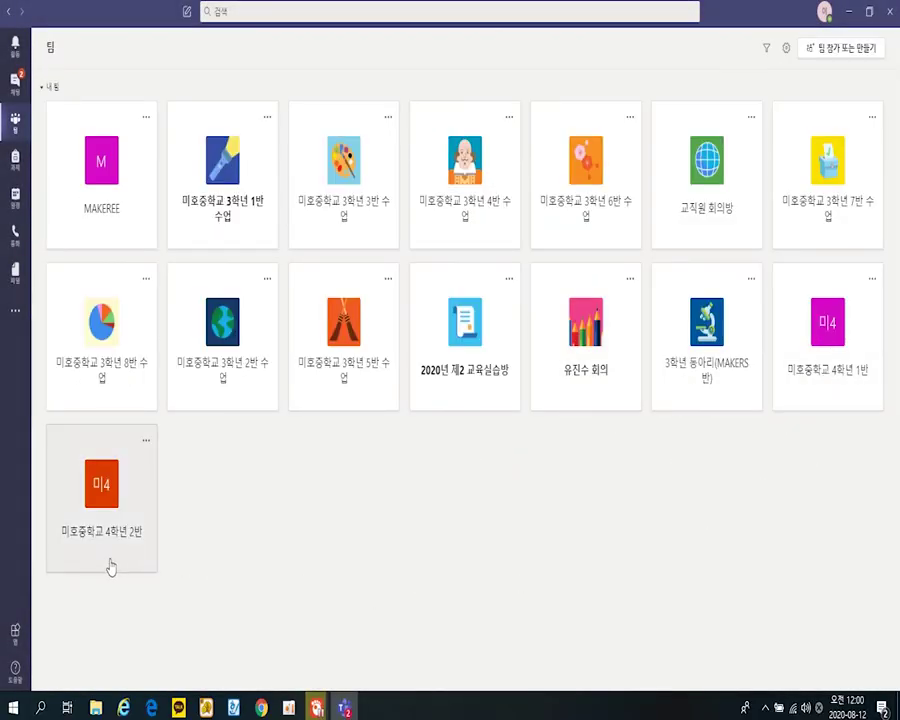
pyautogui.click(160, 709)
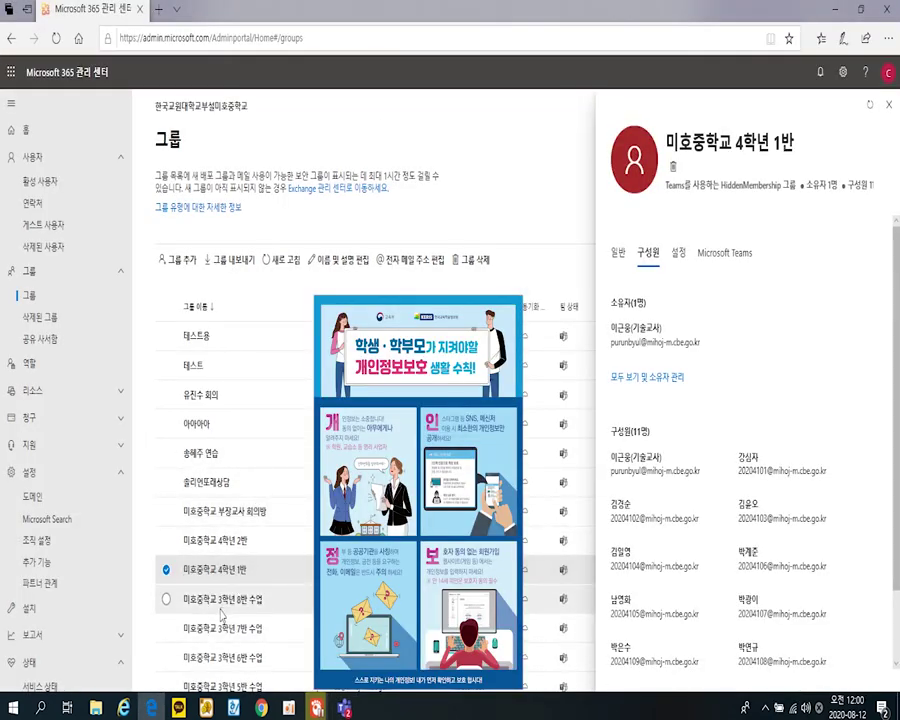
pyautogui.click(344, 709)
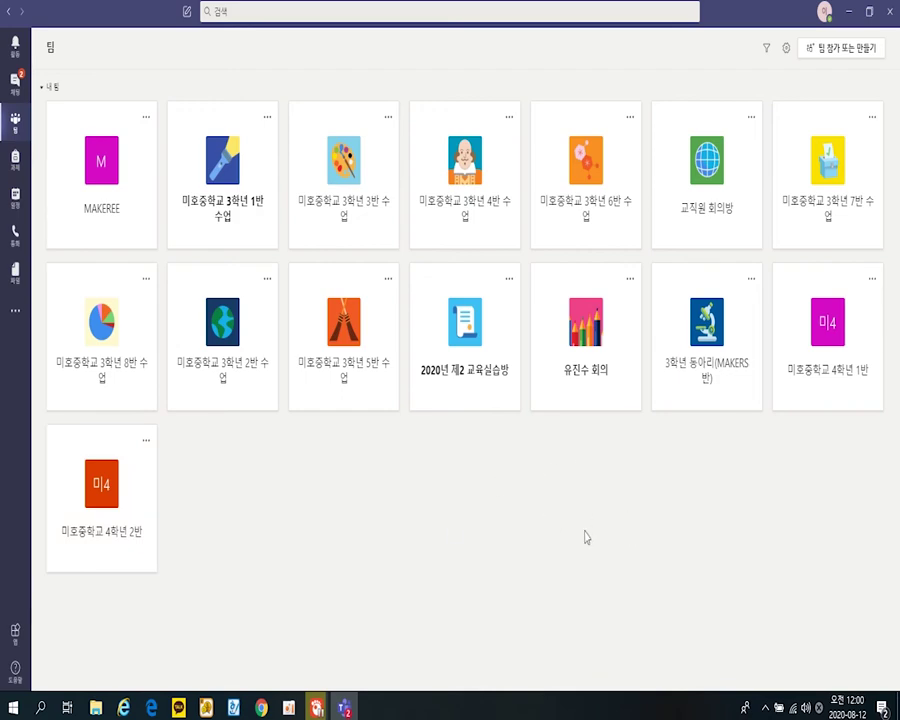
pyautogui.click(151, 708)
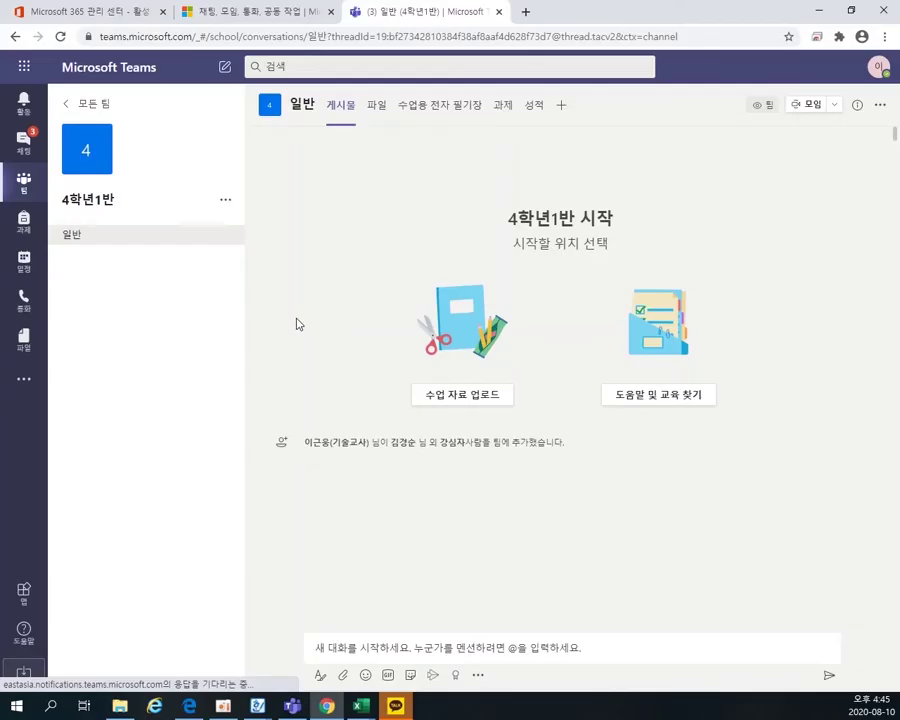
pyautogui.click(76, 104)
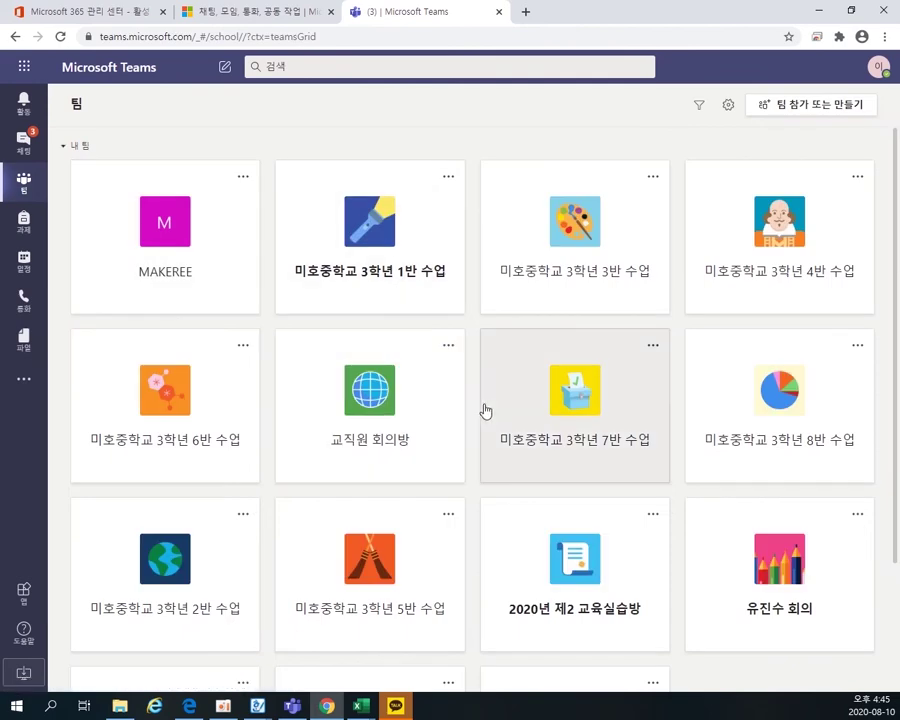
pyautogui.scroll(-3, 500, 438)
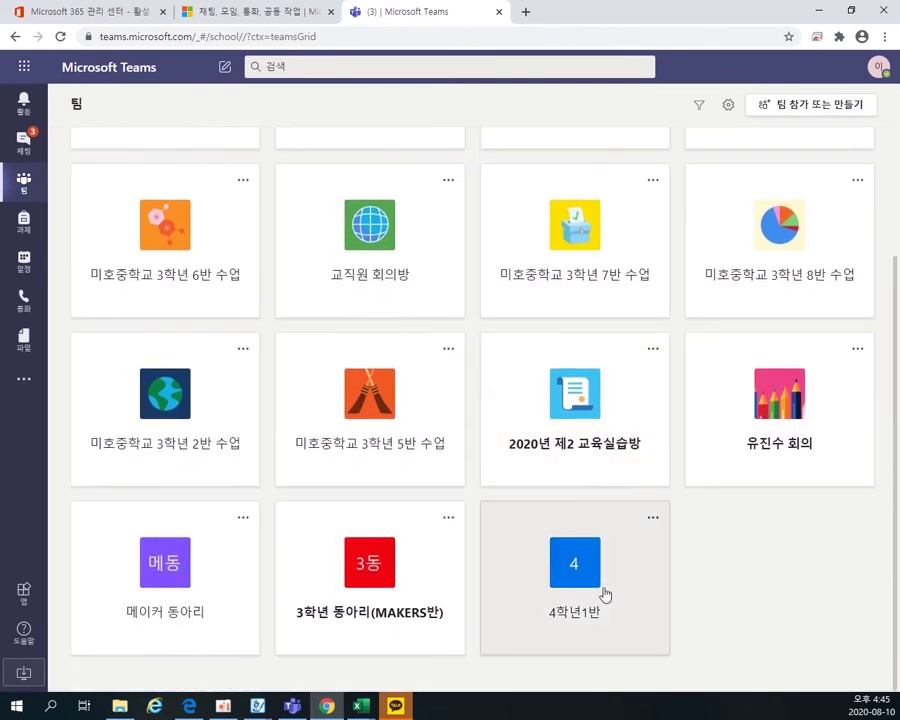
pyautogui.click(592, 586)
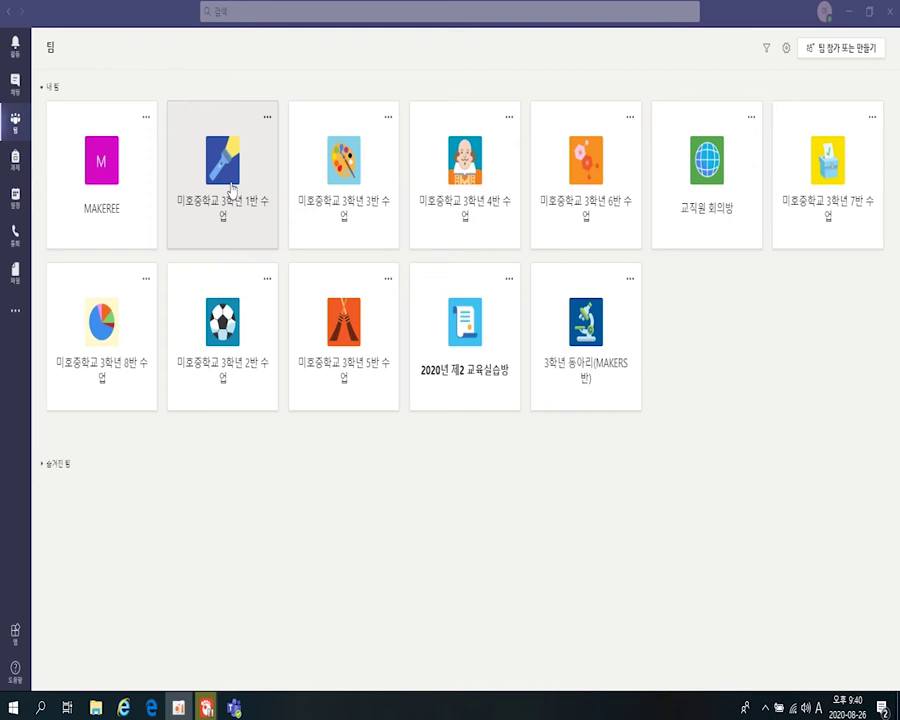
# - Begin a new 수업 class team named 우리팀 and choose to base it on an existing team
pyautogui.click(699, 343)
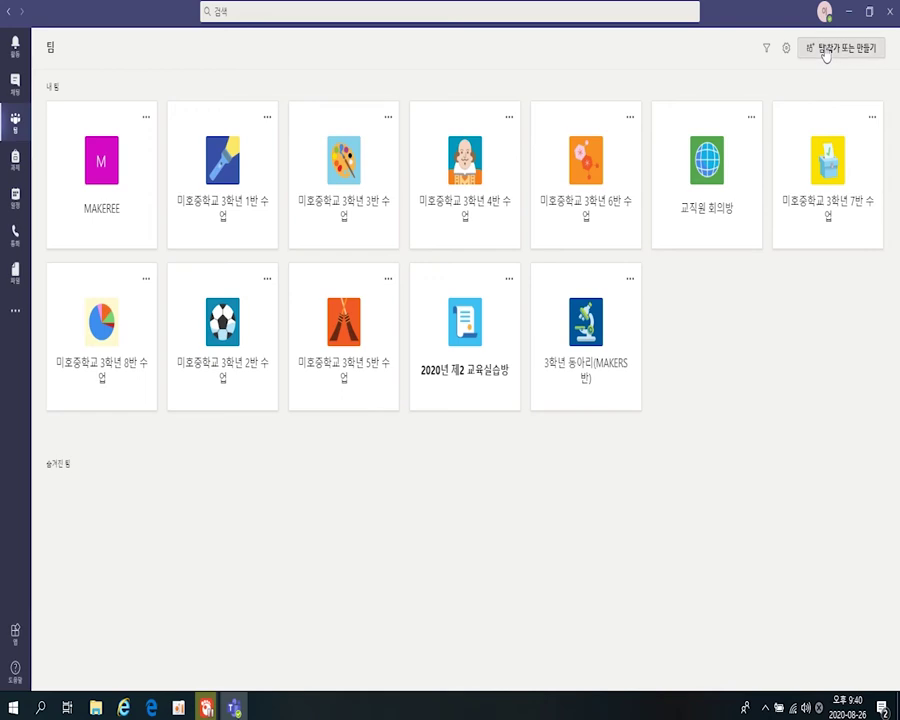
pyautogui.click(825, 50)
pyautogui.click(122, 238)
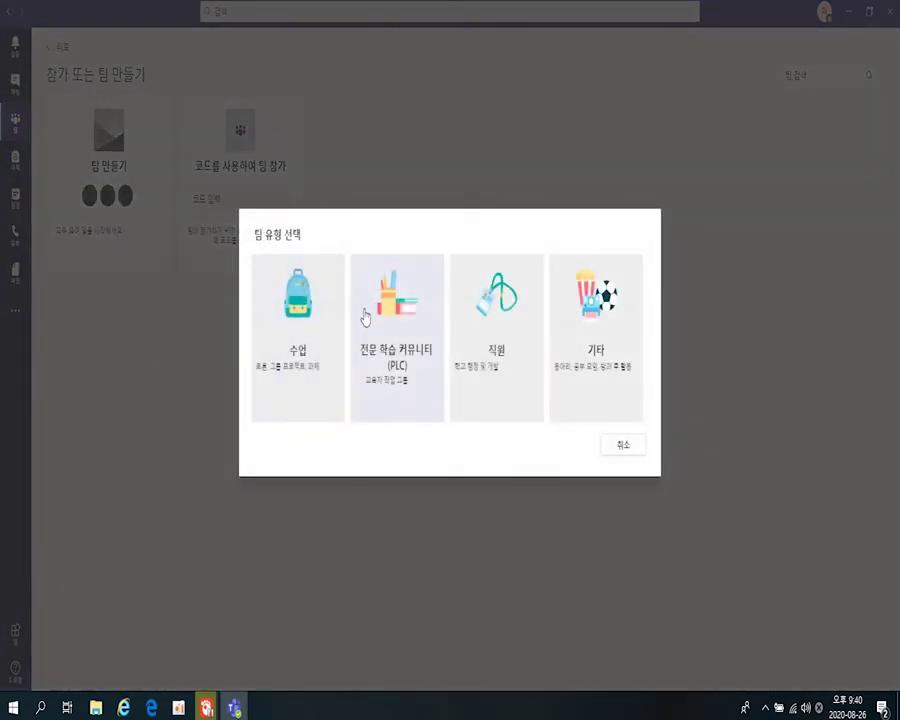
pyautogui.click(306, 358)
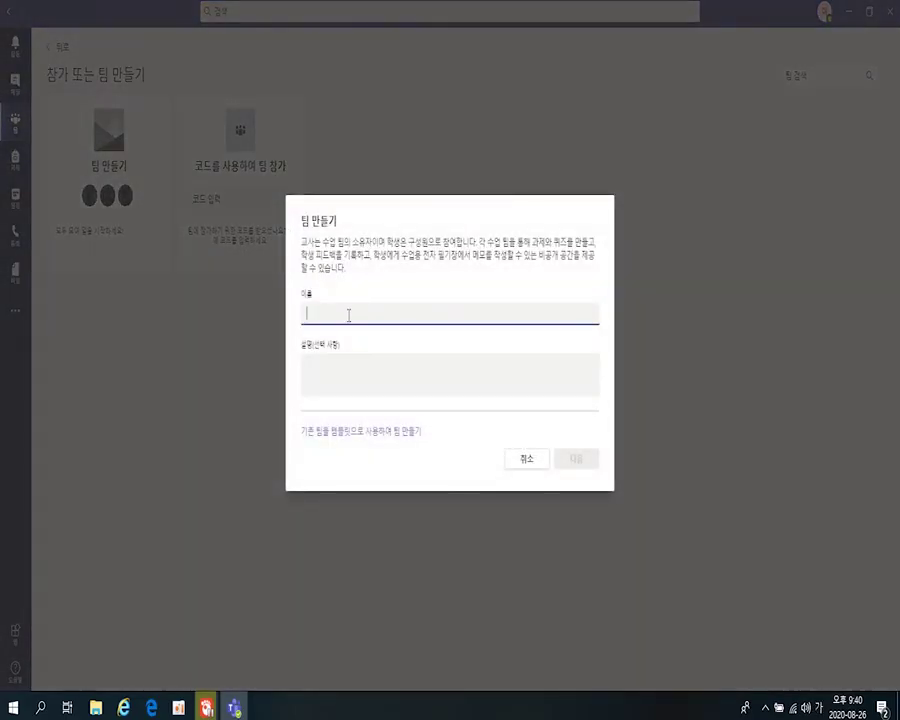
pyautogui.write('우리')
pyautogui.write('팀')
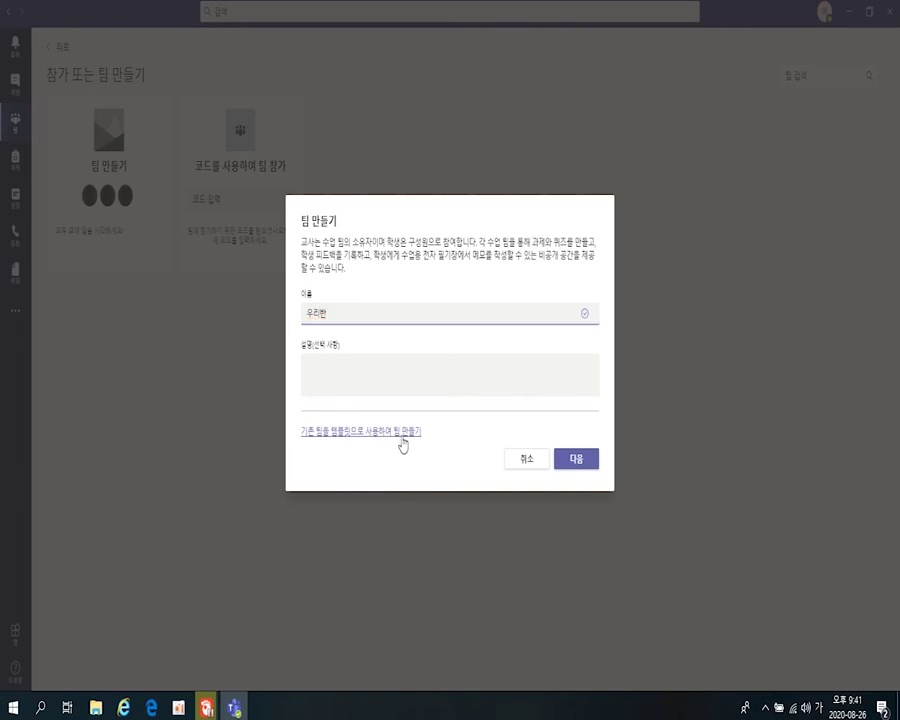
pyautogui.click(402, 442)
# - Choose 미호중학교 3학년 8반 수업 as the template, cancel the copy, and restart 팀 만들기
pyautogui.scroll(-5, 376, 248)
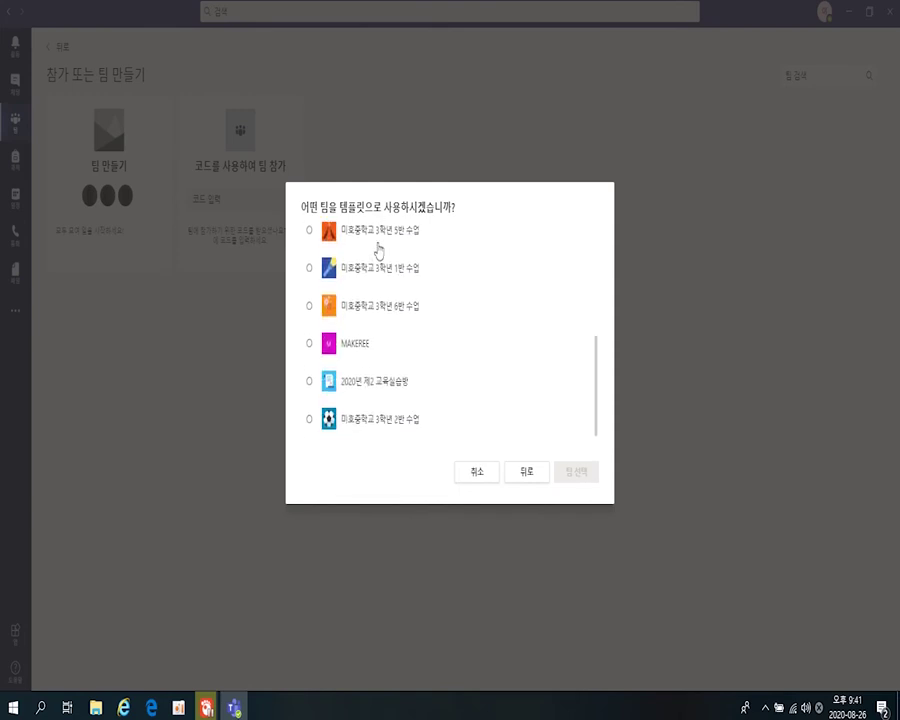
pyautogui.scroll(5, 390, 338)
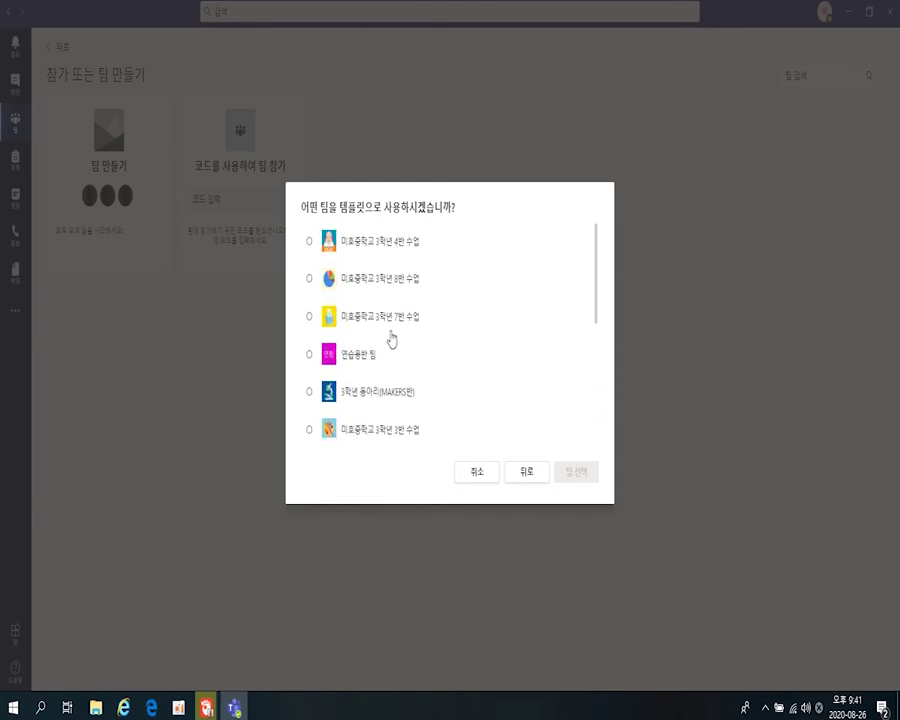
pyautogui.click(364, 285)
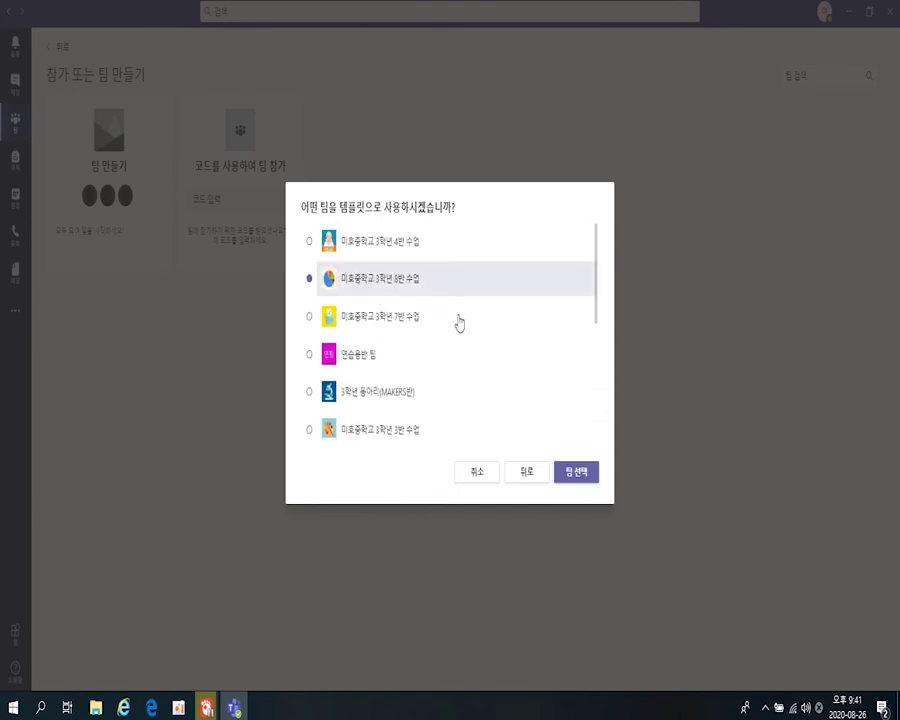
pyautogui.click(577, 475)
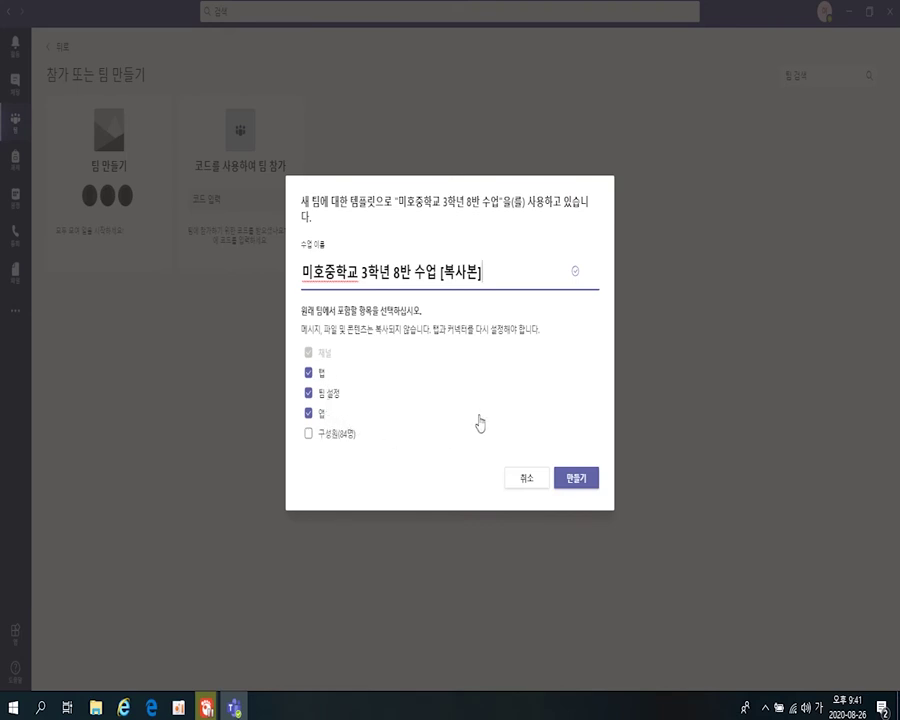
pyautogui.click(527, 479)
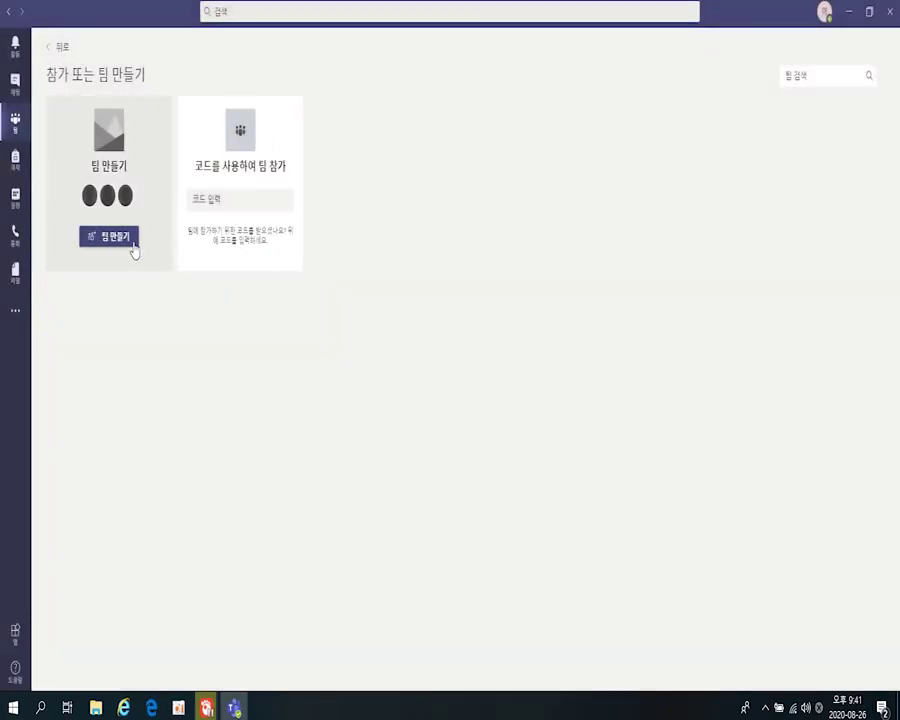
pyautogui.click(130, 246)
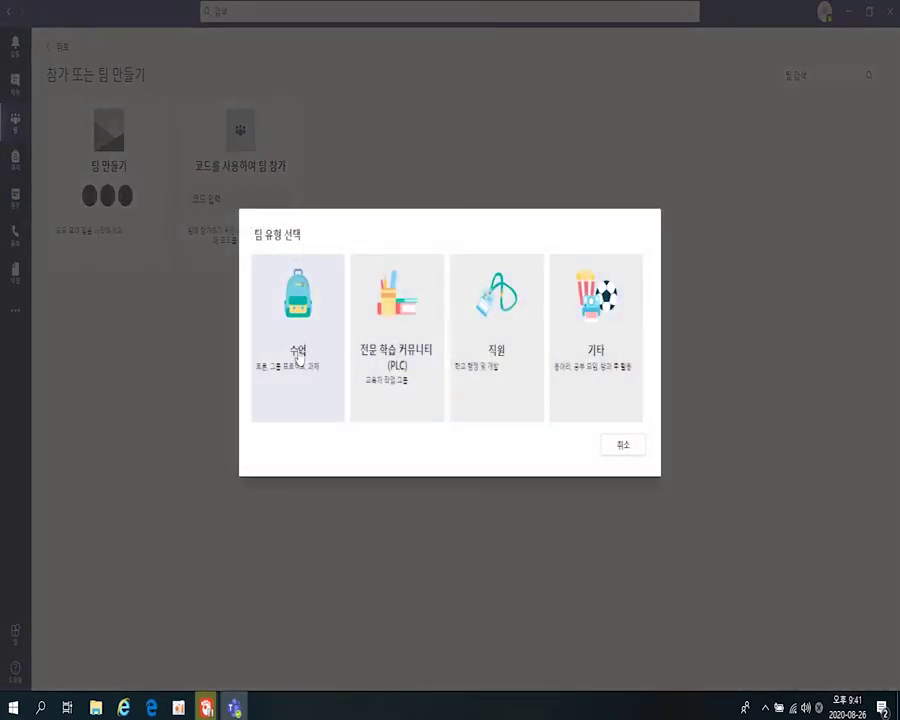
# - Create a class-type team named 우리 반 and skip adding any people
pyautogui.click(298, 352)
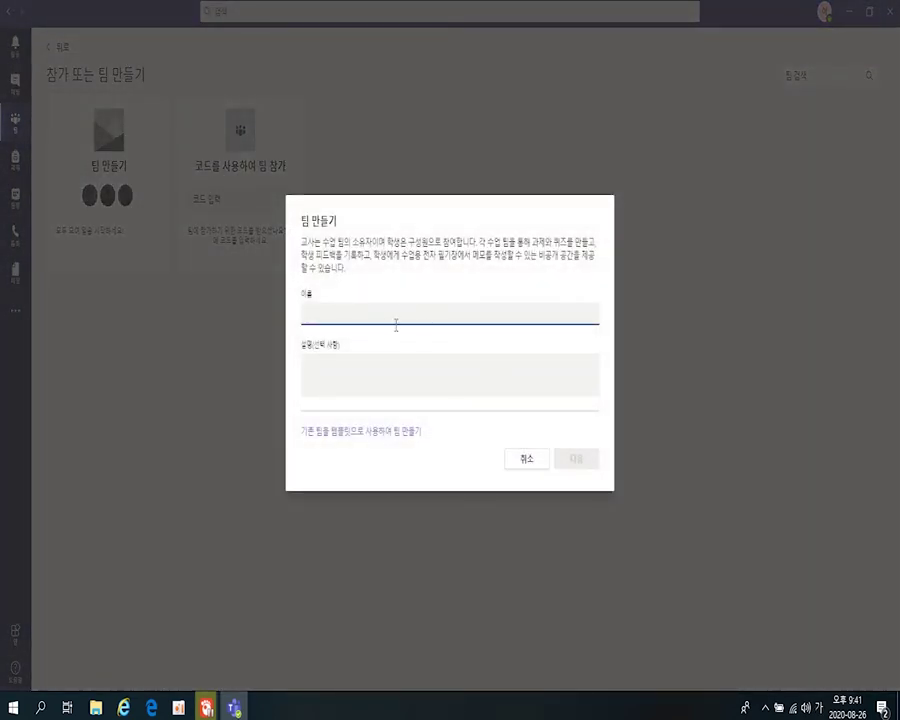
pyautogui.write('응린')
pyautogui.press('BackSpace')
pyautogui.press('BackSpace')
pyautogui.press('BackSpace')
pyautogui.write('우린')
pyautogui.write(' 반')
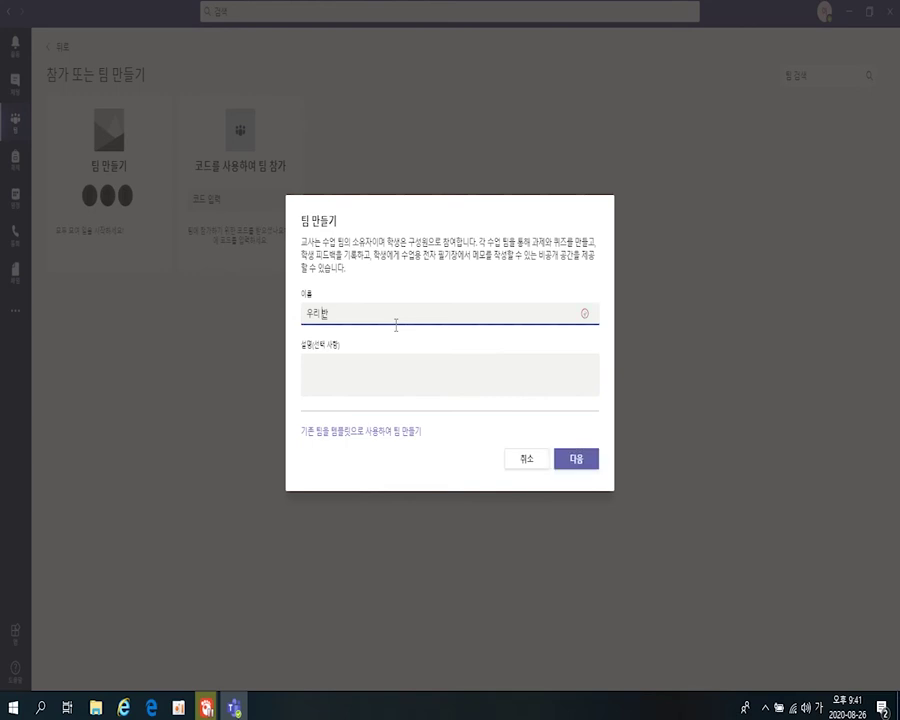
pyautogui.click(577, 461)
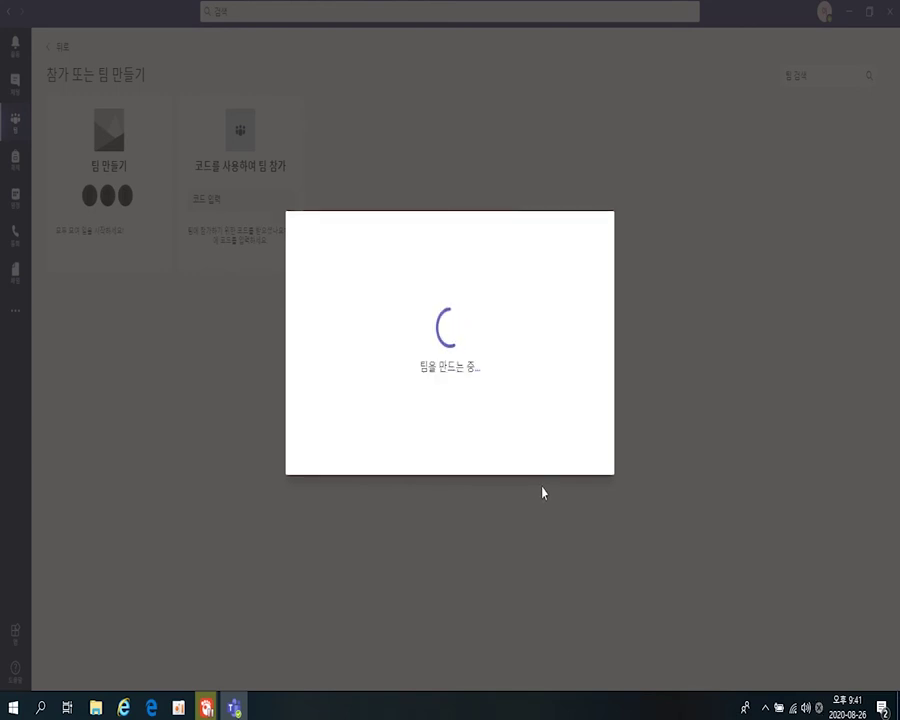
pyautogui.write('6학년 1반 수업')
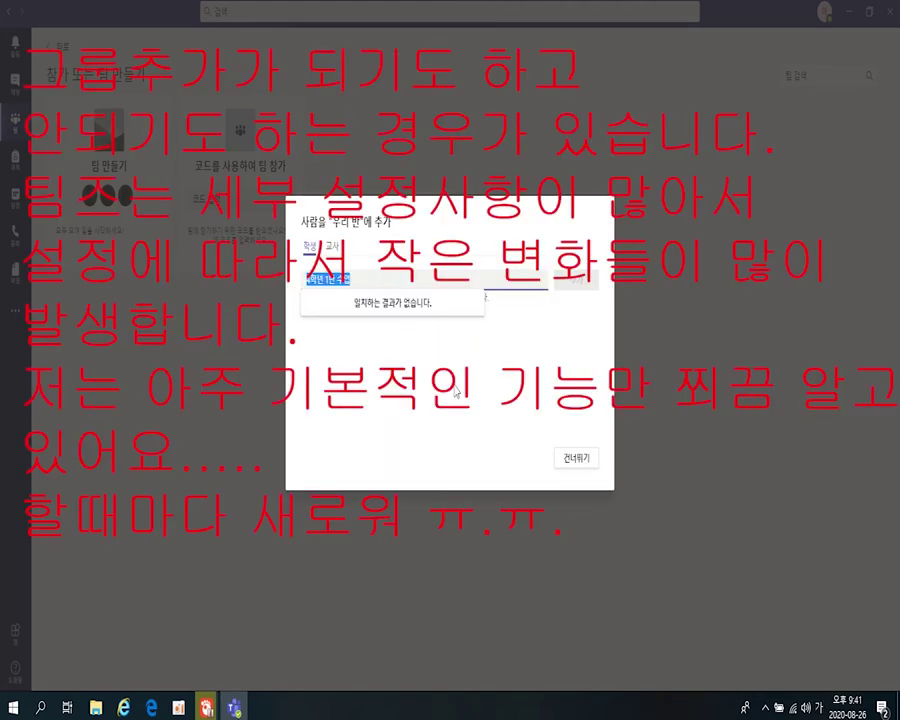
pyautogui.press('BackSpace')
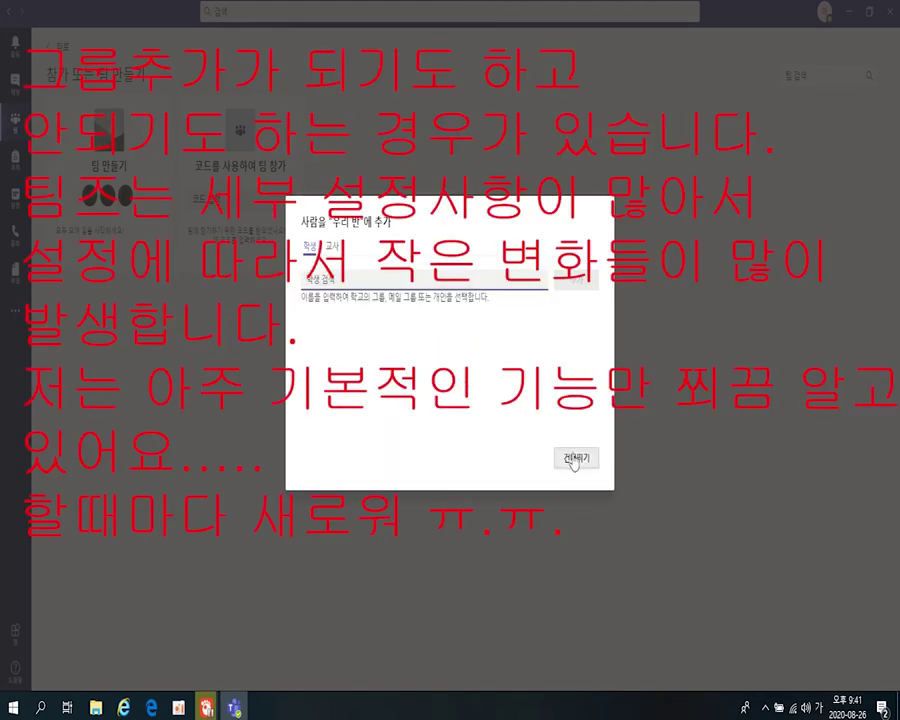
pyautogui.click(573, 460)
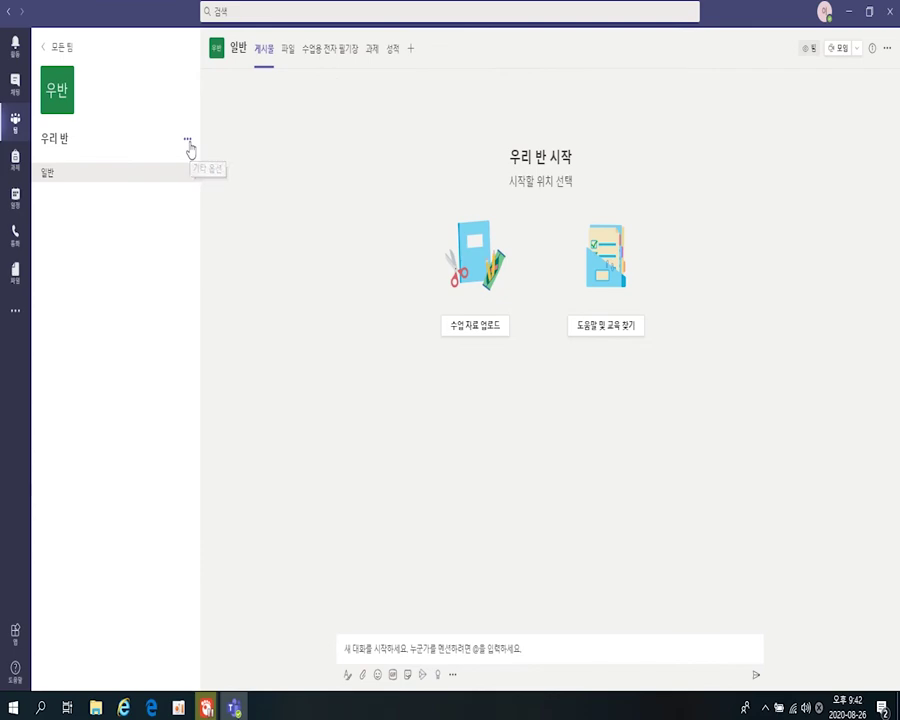
# - Add the 4학년 2반 수업 group's members to the 우리 반 team
pyautogui.click(188, 142)
pyautogui.click(222, 212)
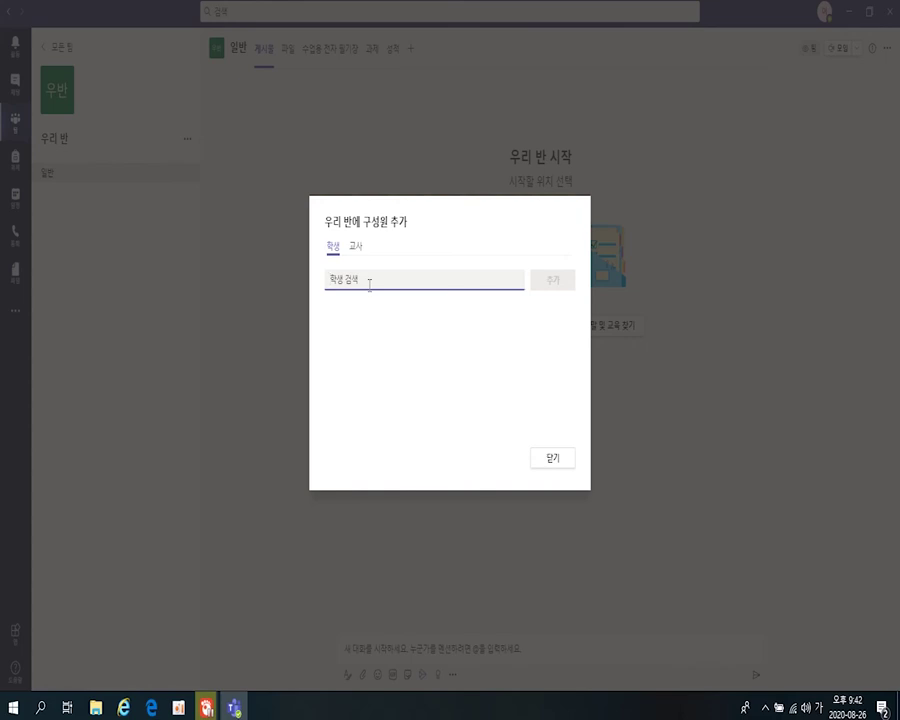
pyautogui.write('김')
pyautogui.press('BackSpace')
pyautogui.write('미희종')
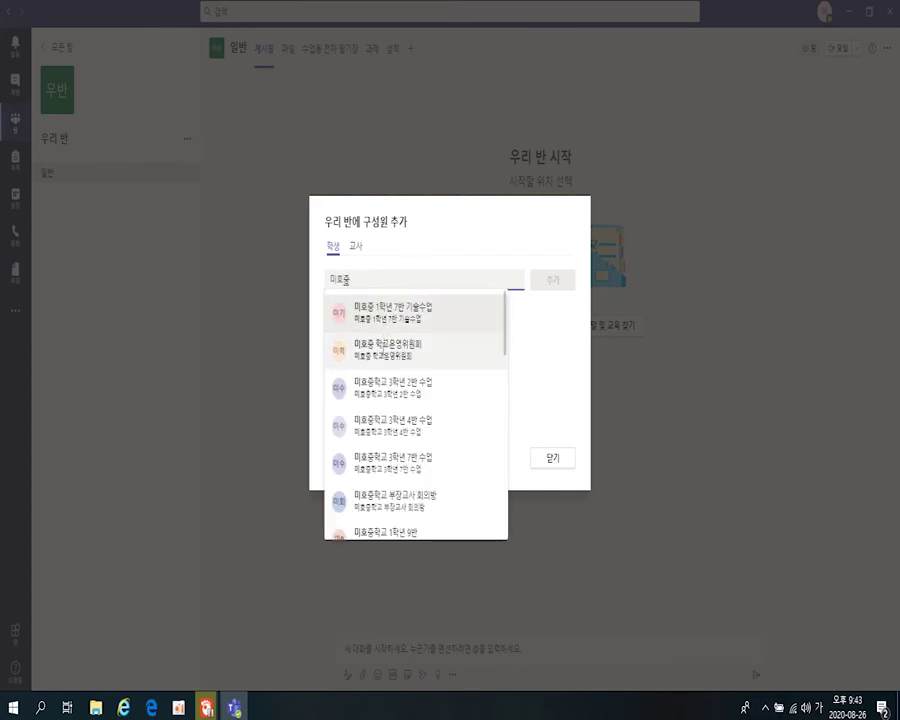
pyautogui.doubleClick(363, 276)
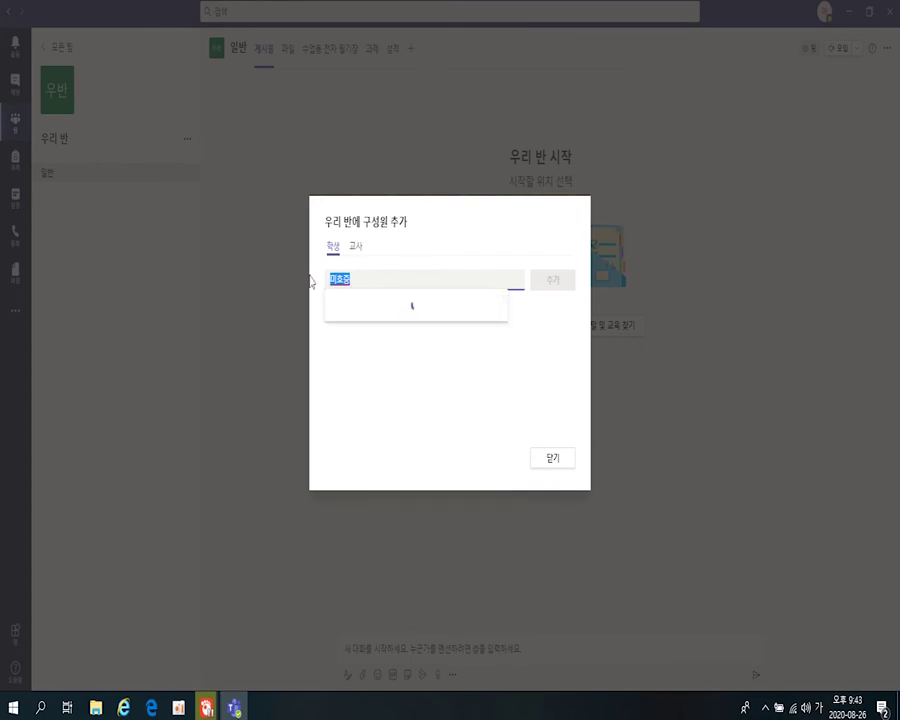
pyautogui.write('4학')
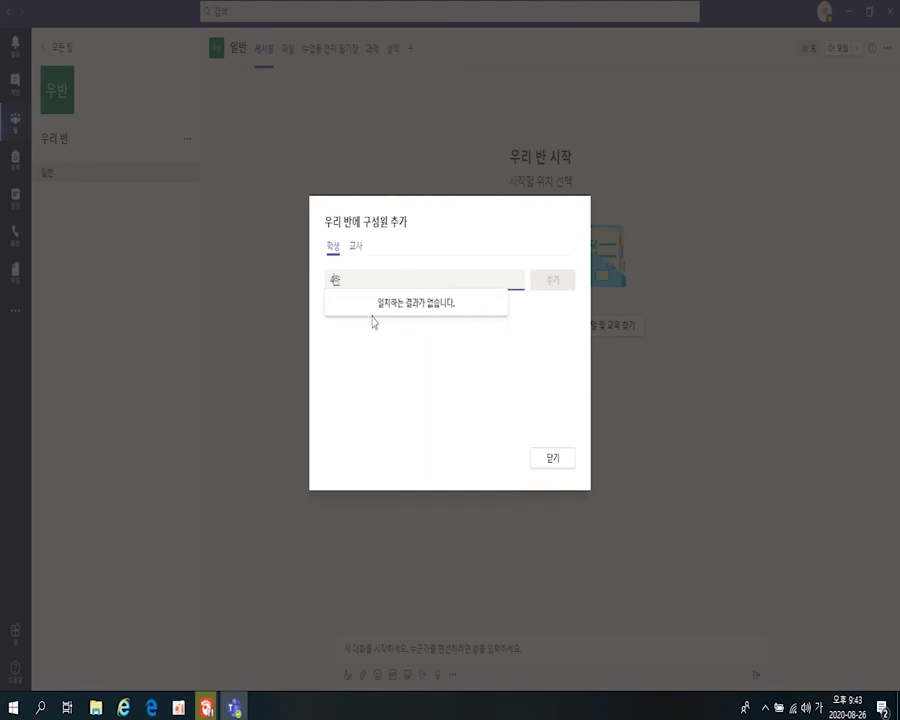
pyautogui.write('ㄴ년 2')
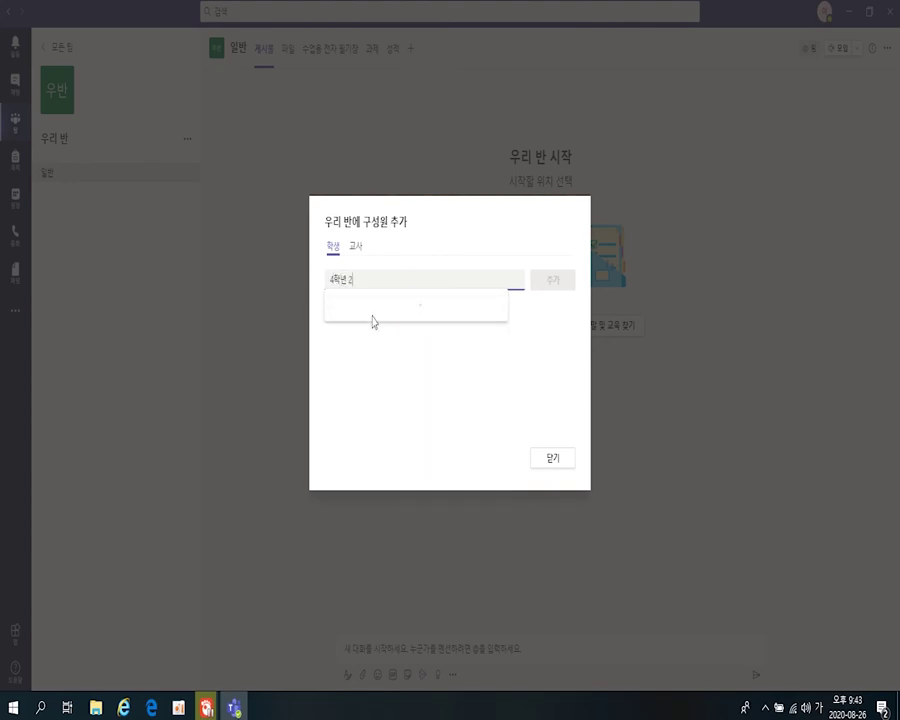
pyautogui.write('반 수업')
pyautogui.click(372, 321)
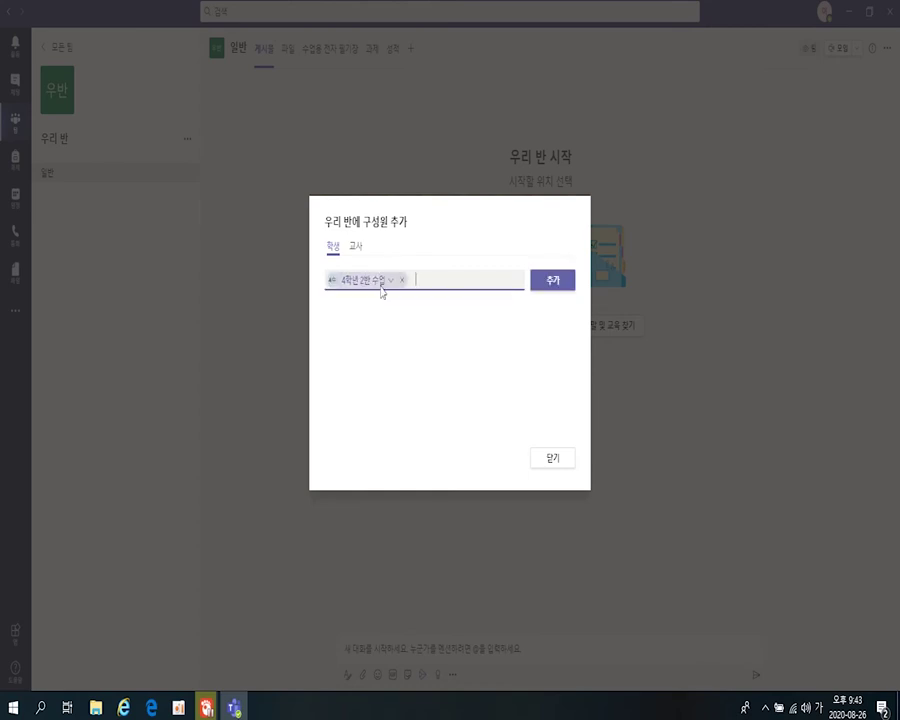
pyautogui.click(547, 285)
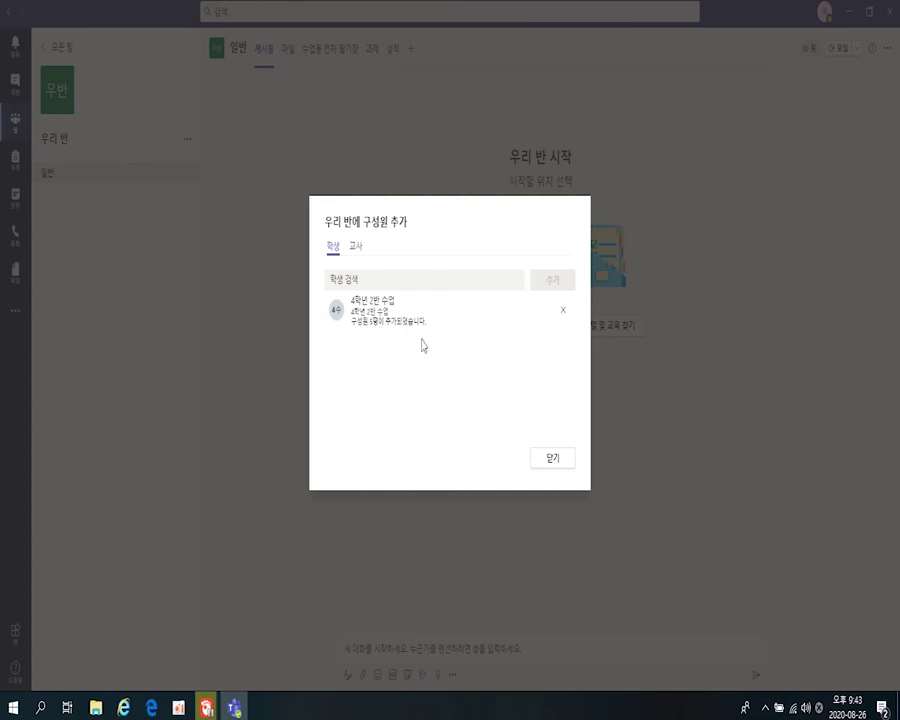
pyautogui.click(553, 460)
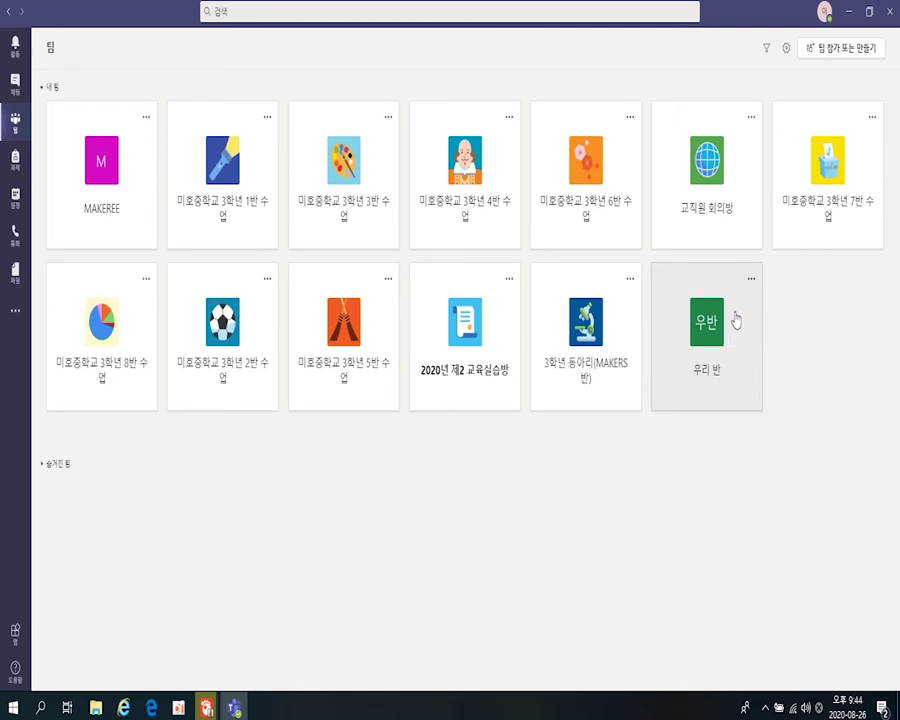
# - Run a brief Meet Now meeting in 우리 반's 일반 channel, then hang up and dismiss feedback
pyautogui.click(720, 338)
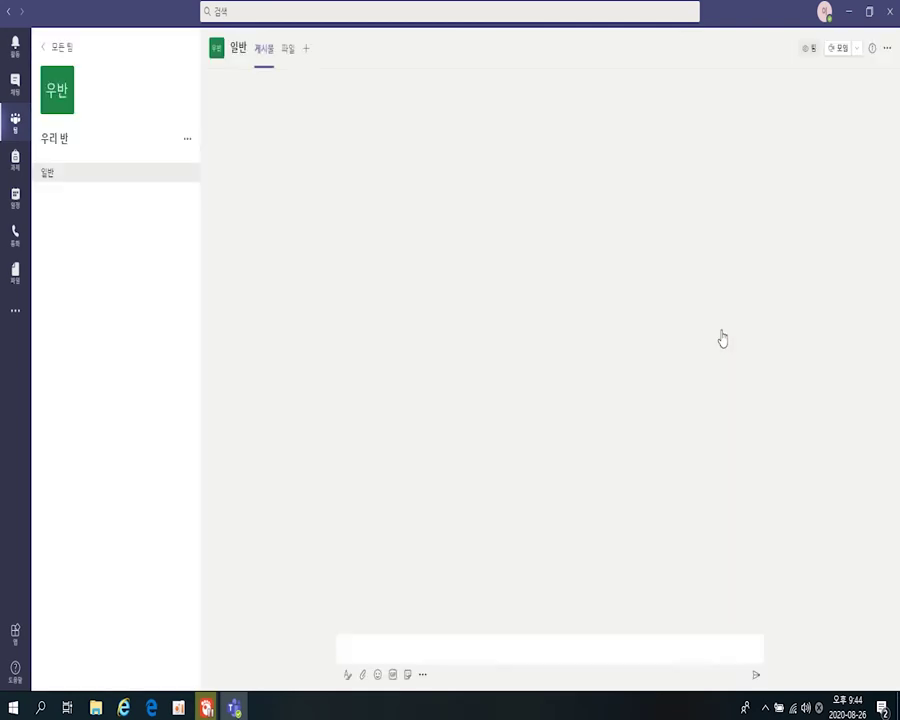
pyautogui.click(855, 50)
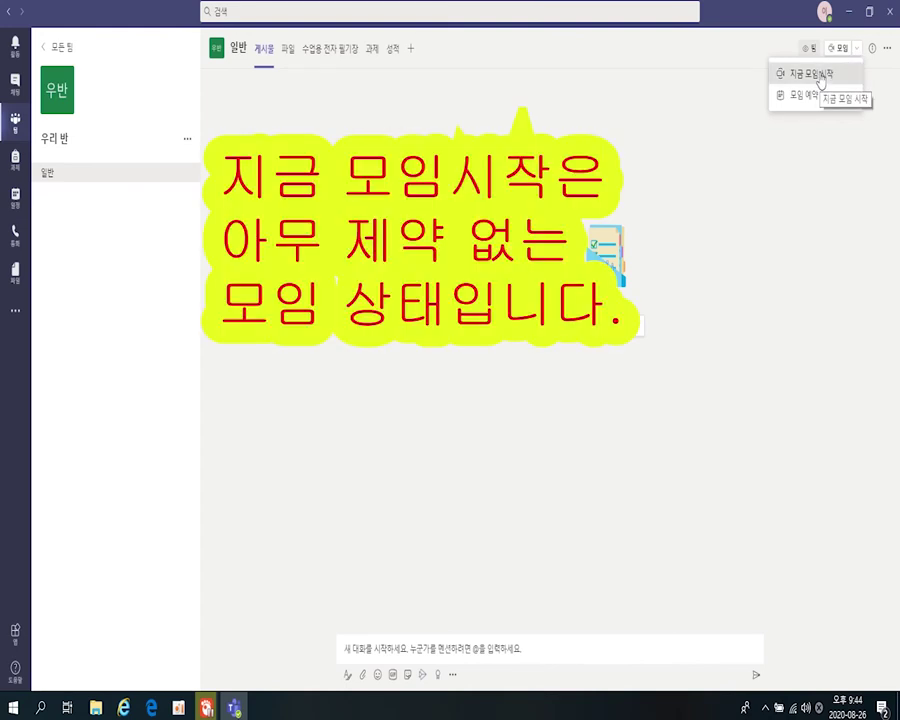
pyautogui.click(820, 76)
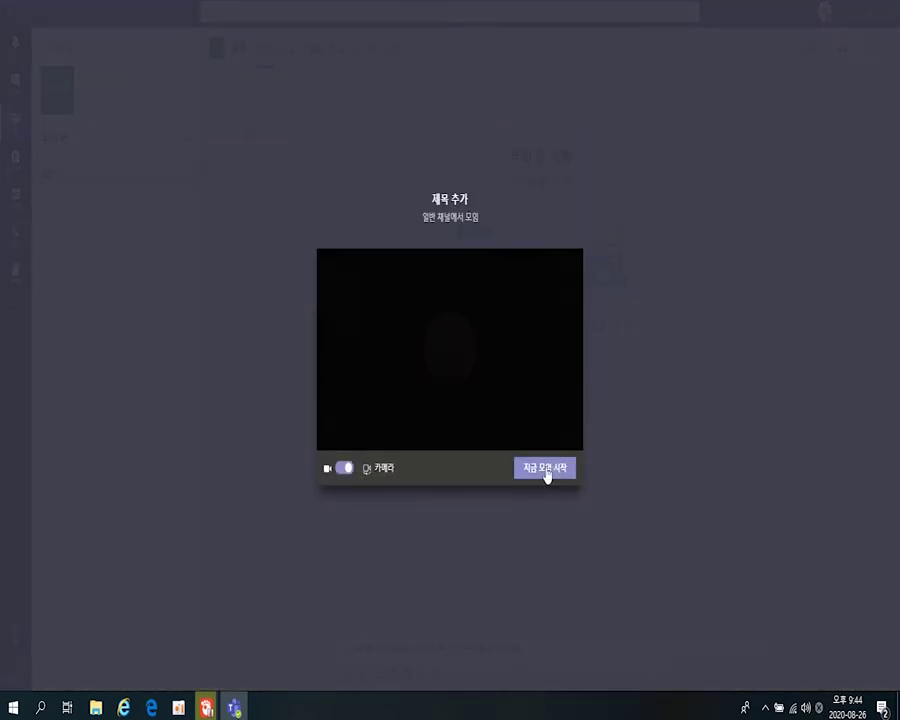
pyautogui.click(547, 471)
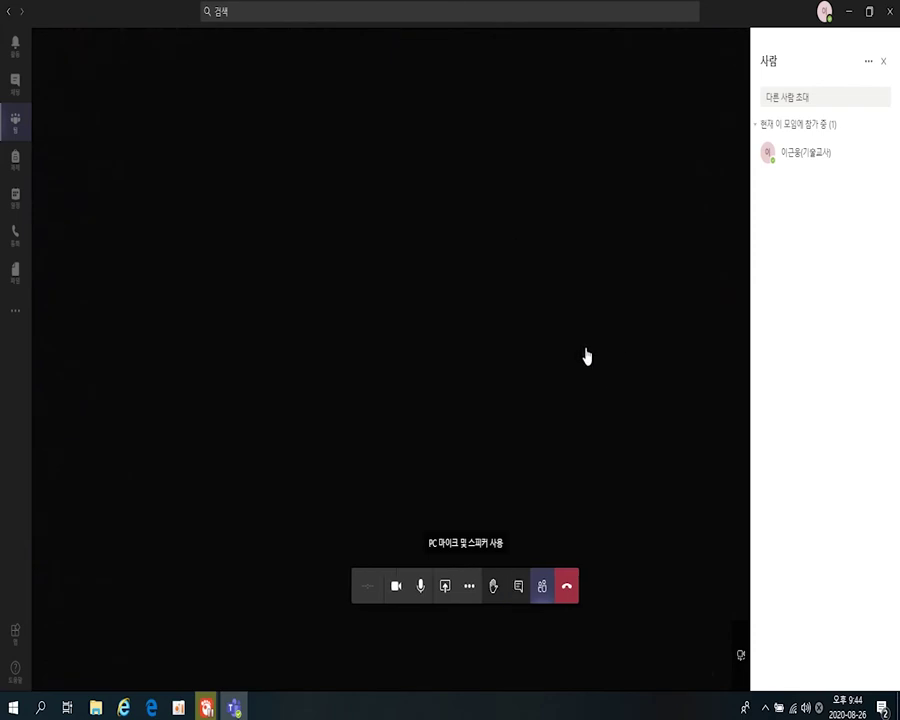
pyautogui.click(567, 593)
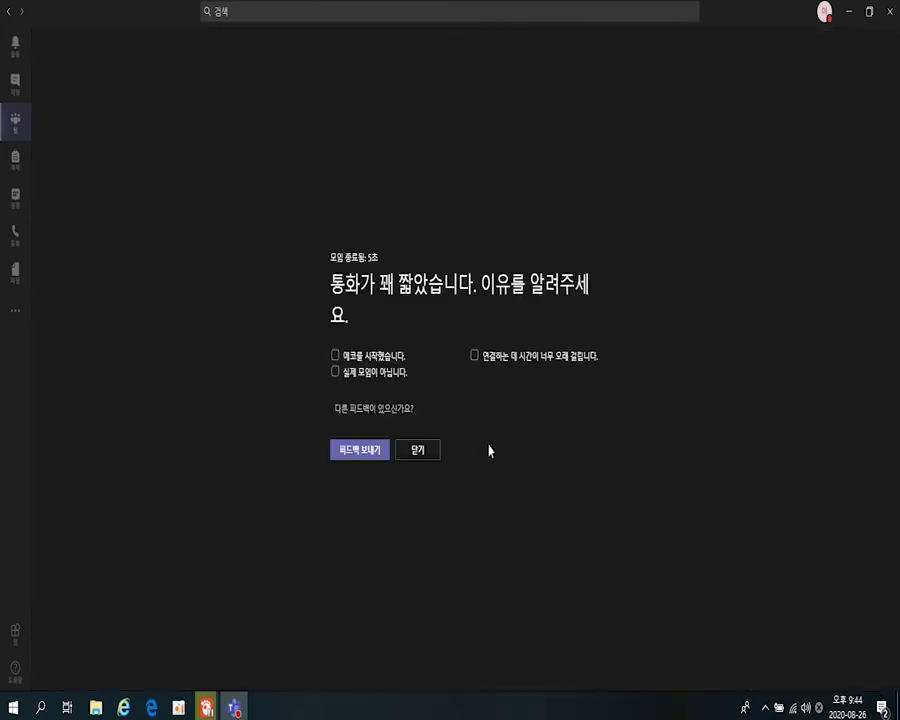
pyautogui.click(428, 458)
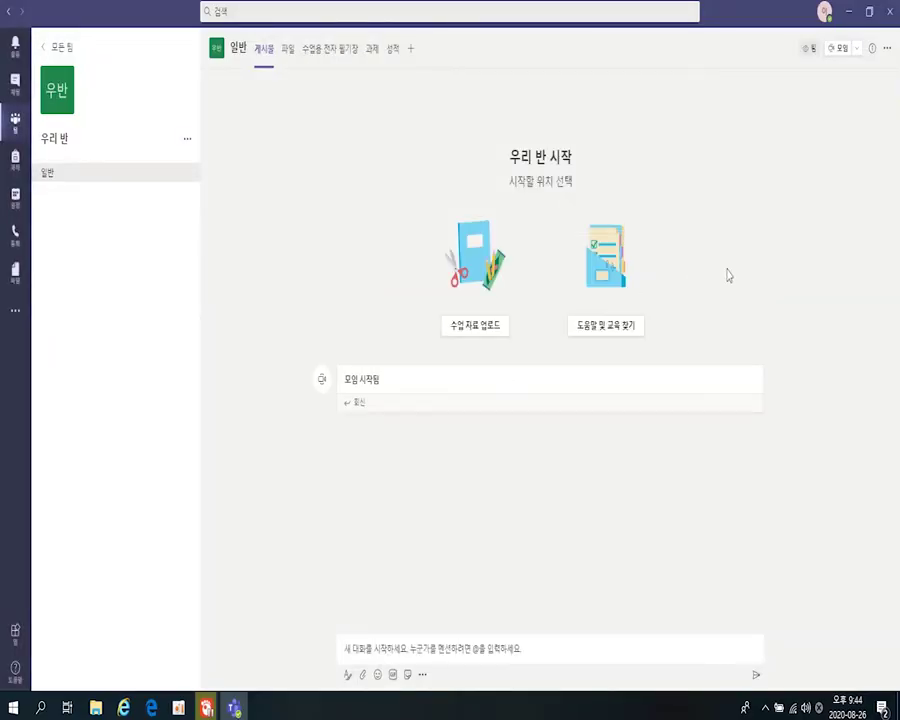
# - Start scheduling a meeting titled 우리 반 수업, then close and delete the unsaved draft
pyautogui.click(856, 48)
pyautogui.click(807, 97)
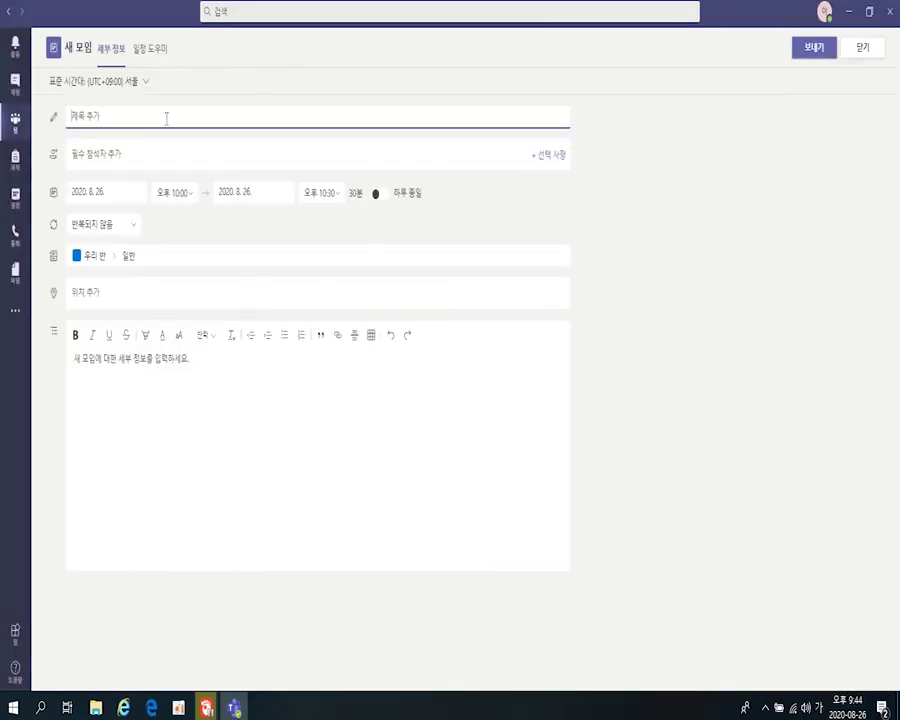
pyautogui.write('우리 반 수업')
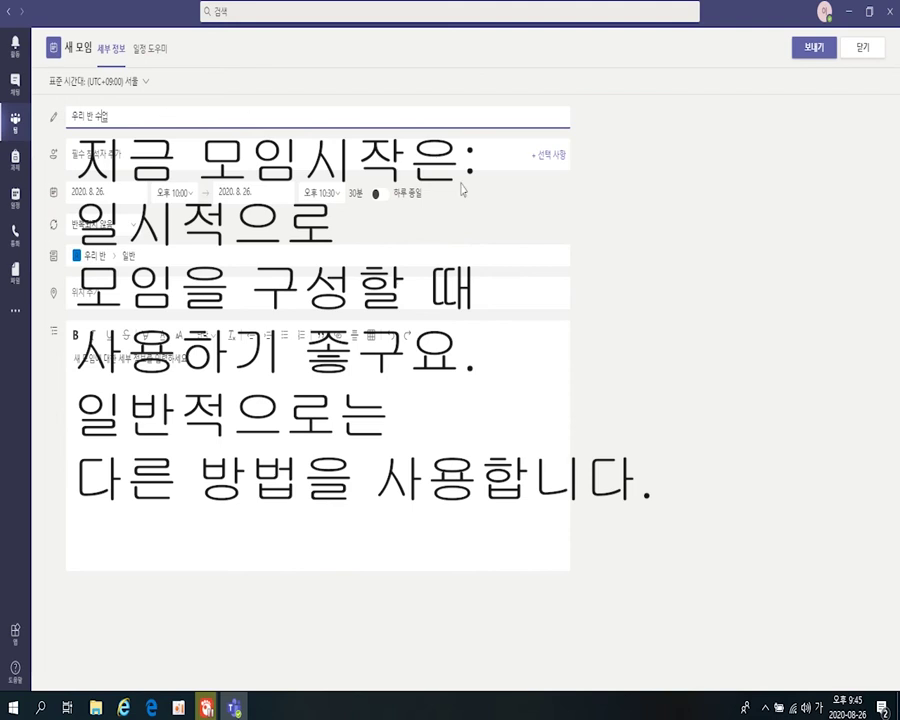
pyautogui.click(858, 55)
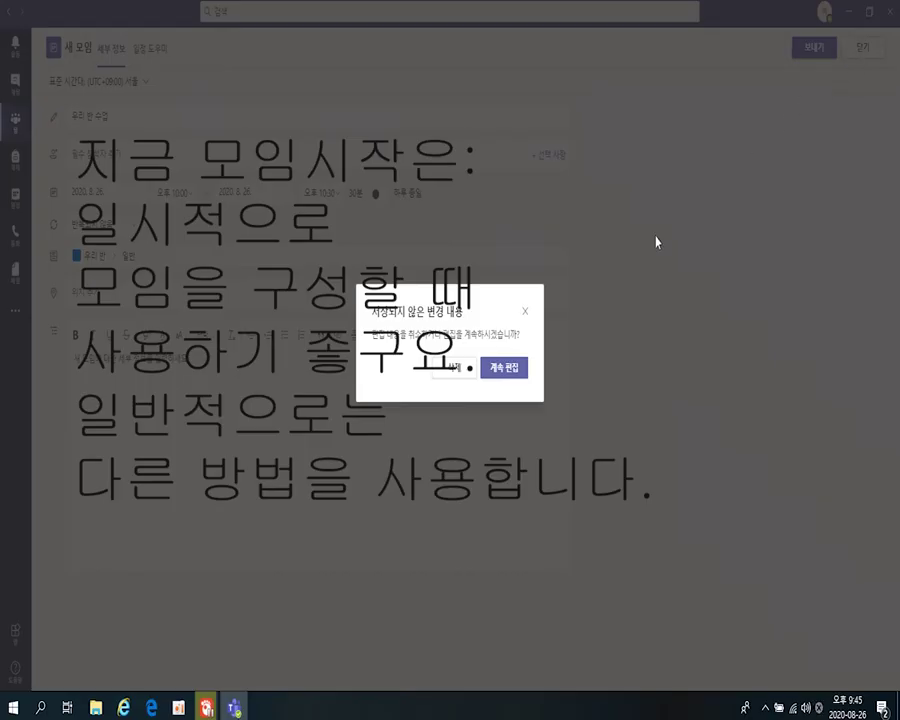
pyautogui.click(467, 370)
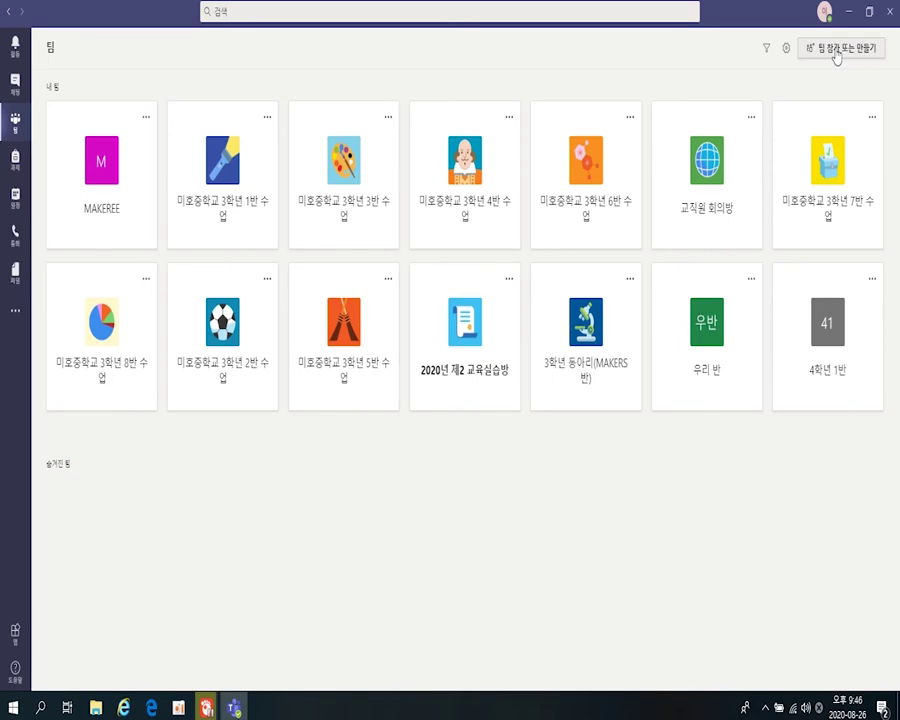
# - Create a class-type team named 4학년 2반, skipping the add-people step
pyautogui.click(836, 52)
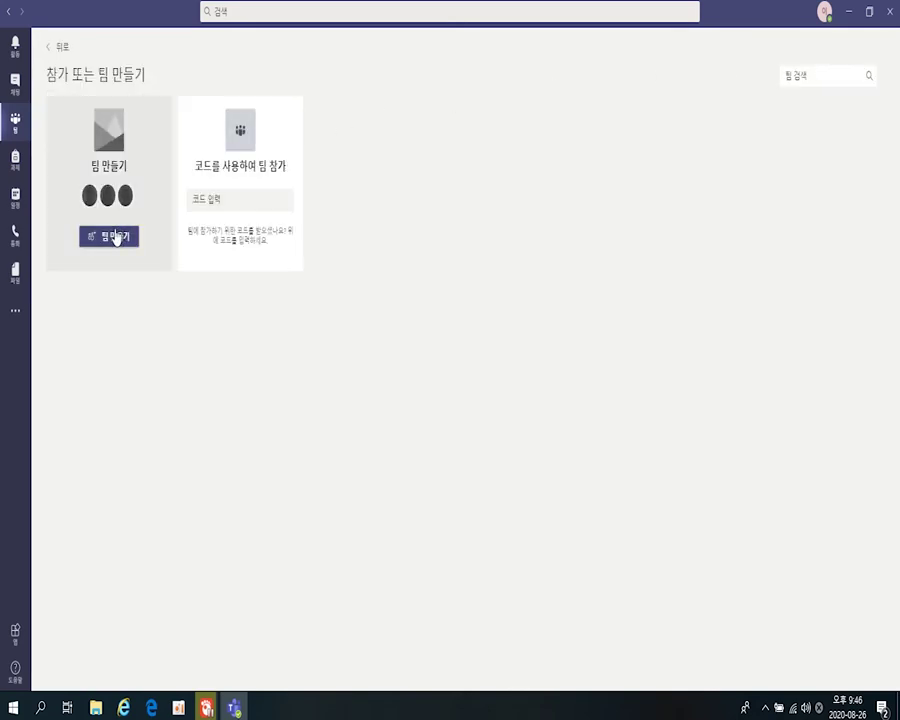
pyautogui.click(115, 235)
pyautogui.click(314, 350)
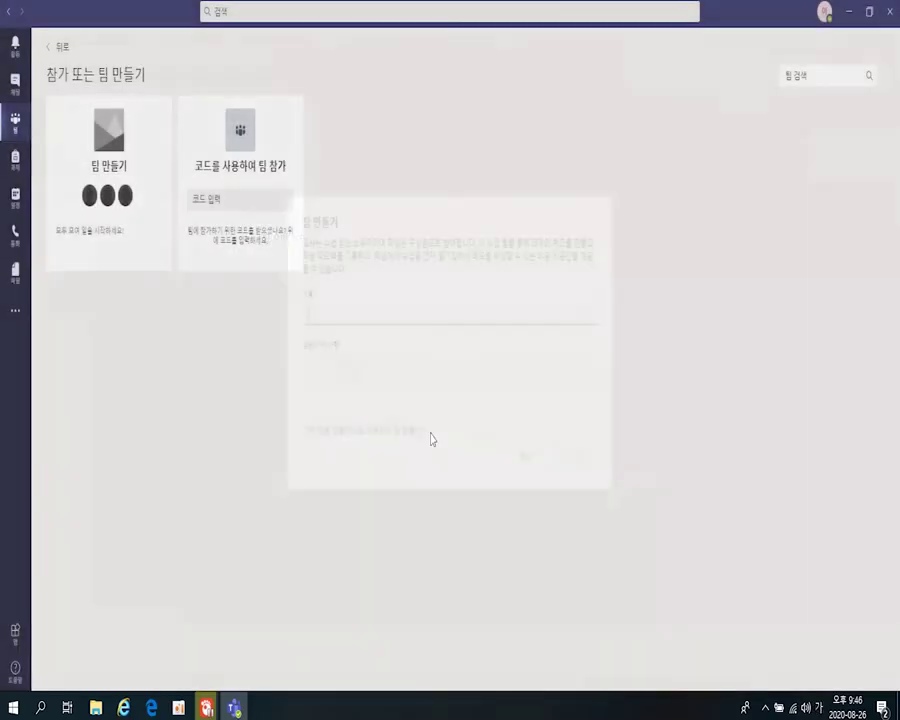
pyautogui.write('4')
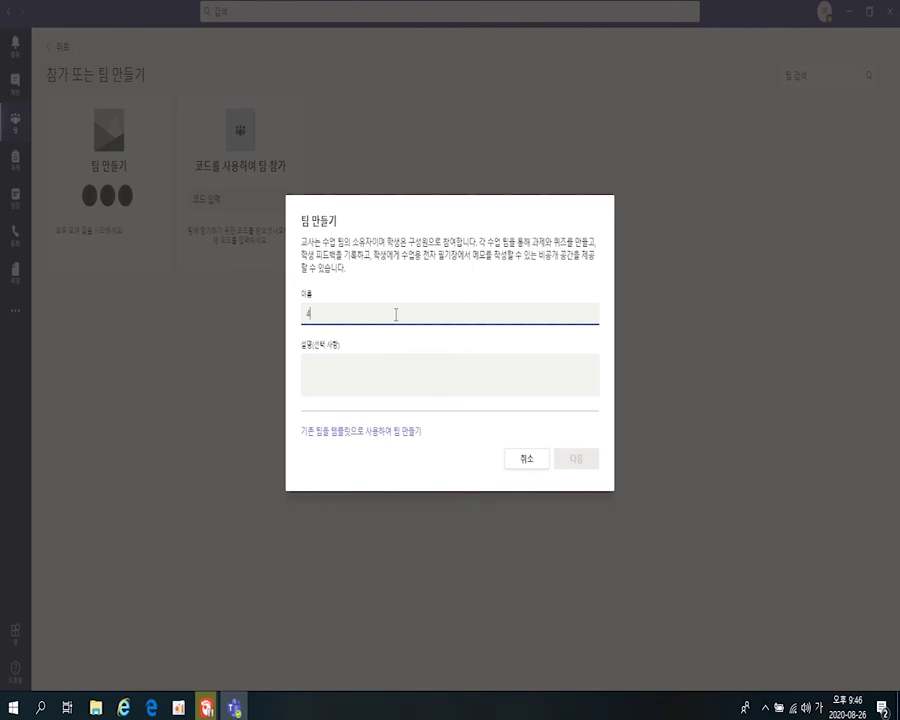
pyautogui.write('학ㄴ')
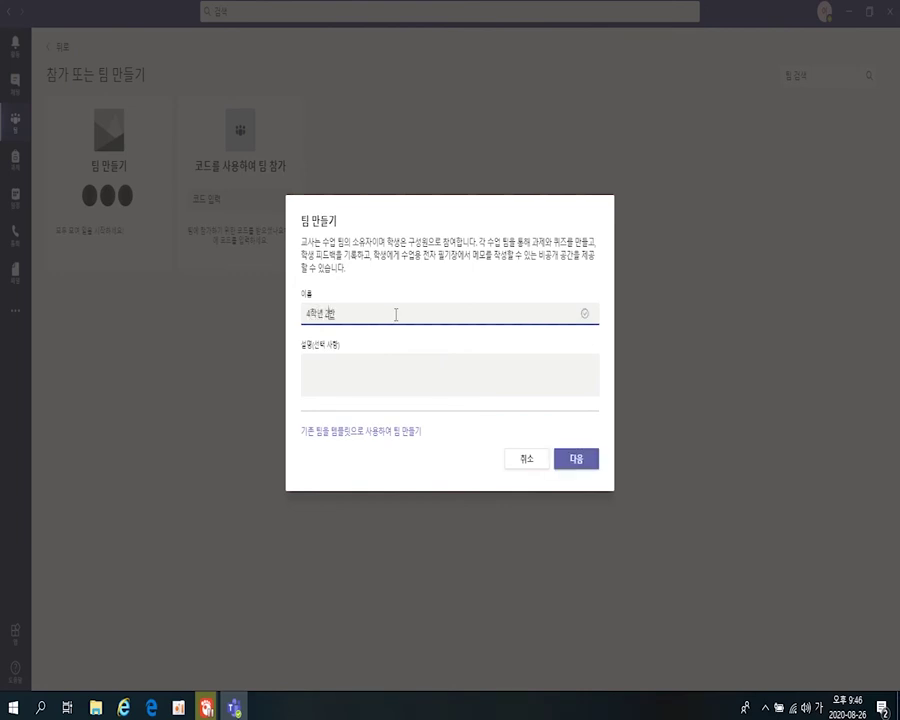
pyautogui.click(576, 460)
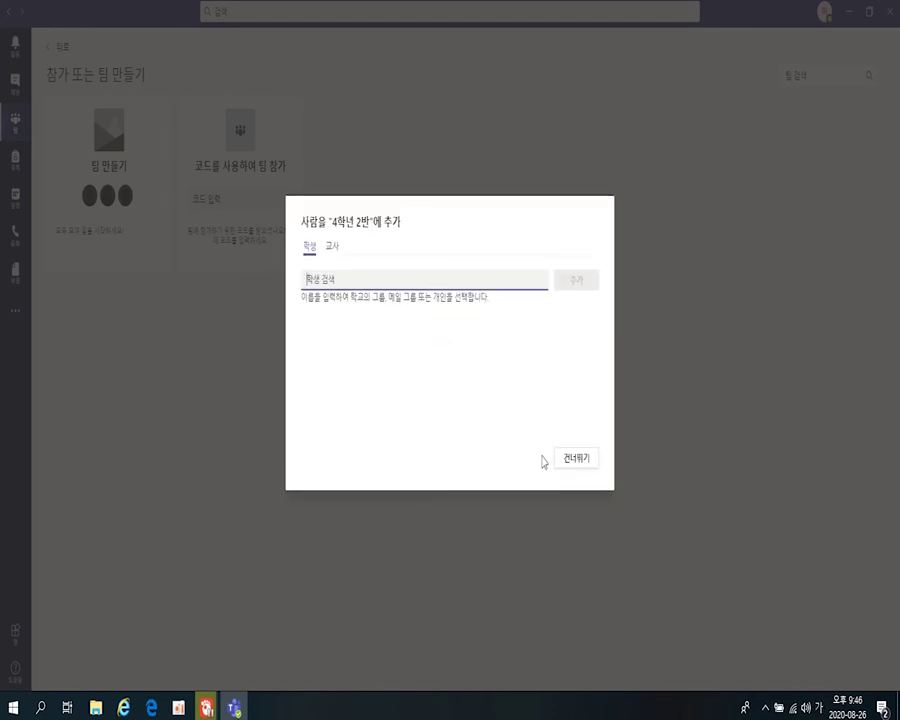
pyautogui.click(562, 460)
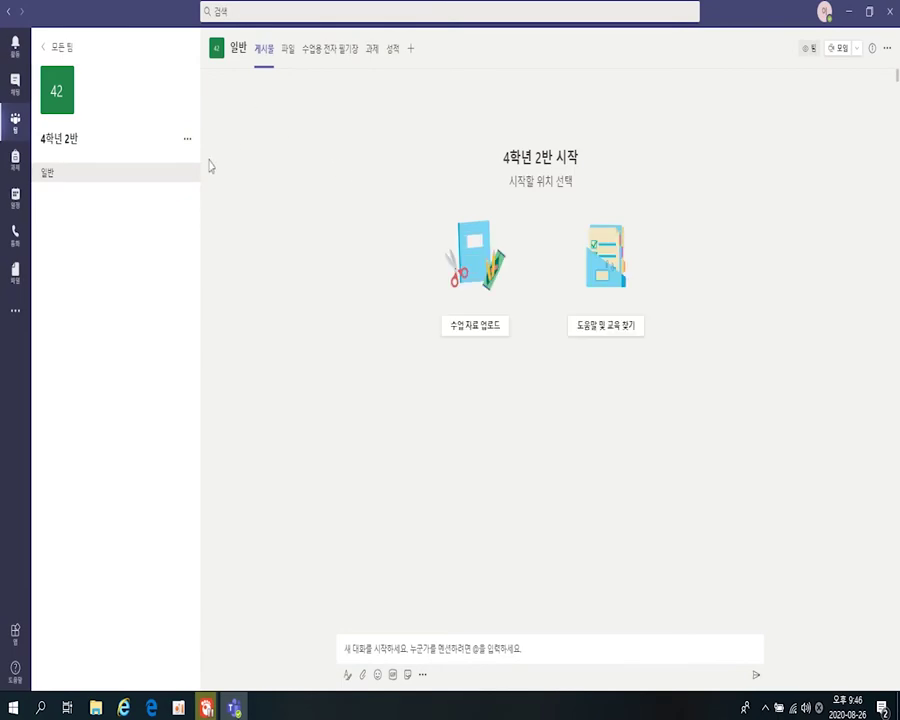
# - Add the 4학년 2반 수업 group as students of the 4학년 2반 team
pyautogui.click(187, 140)
pyautogui.click(193, 203)
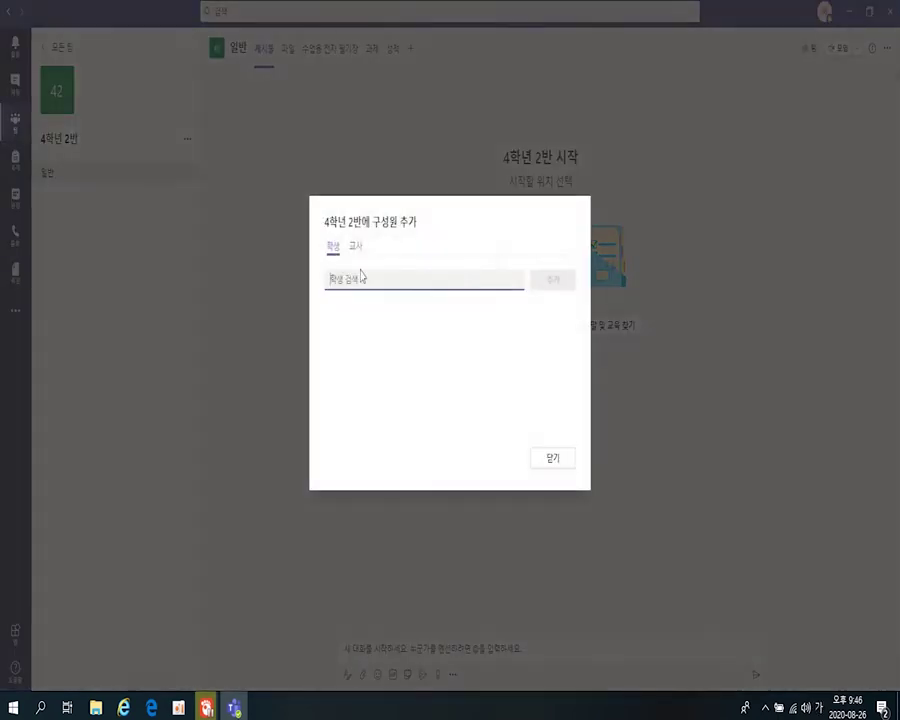
pyautogui.write('4학')
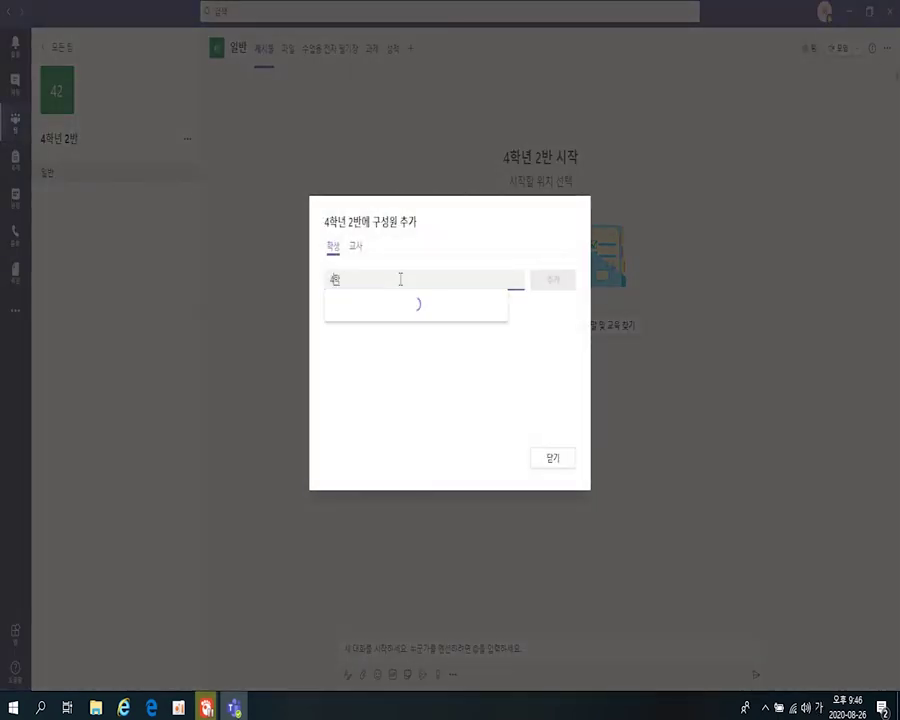
pyautogui.write('년 2반 수업')
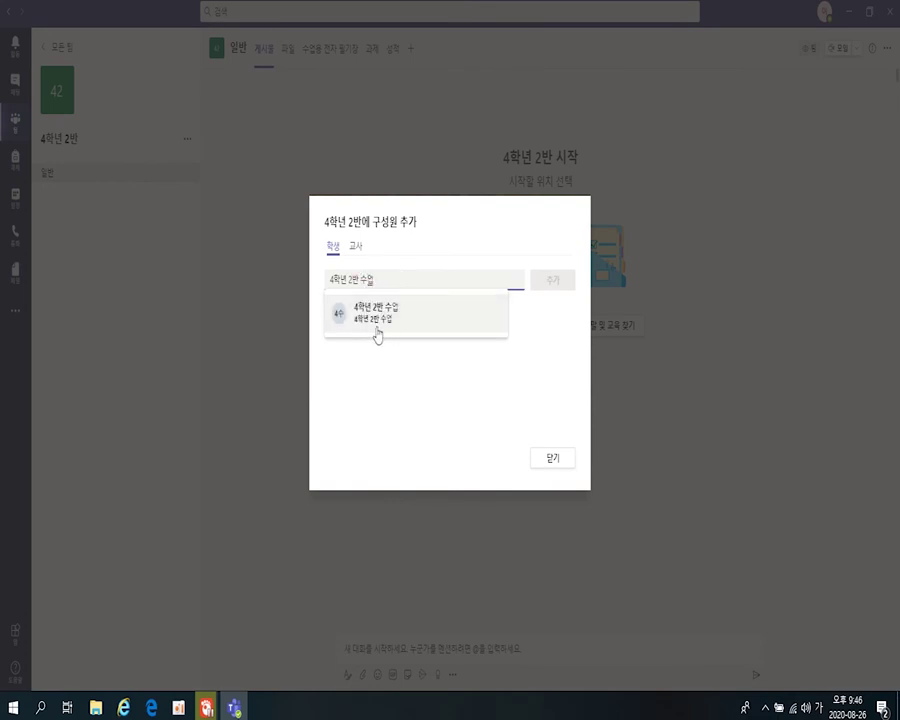
pyautogui.click(375, 318)
pyautogui.click(550, 282)
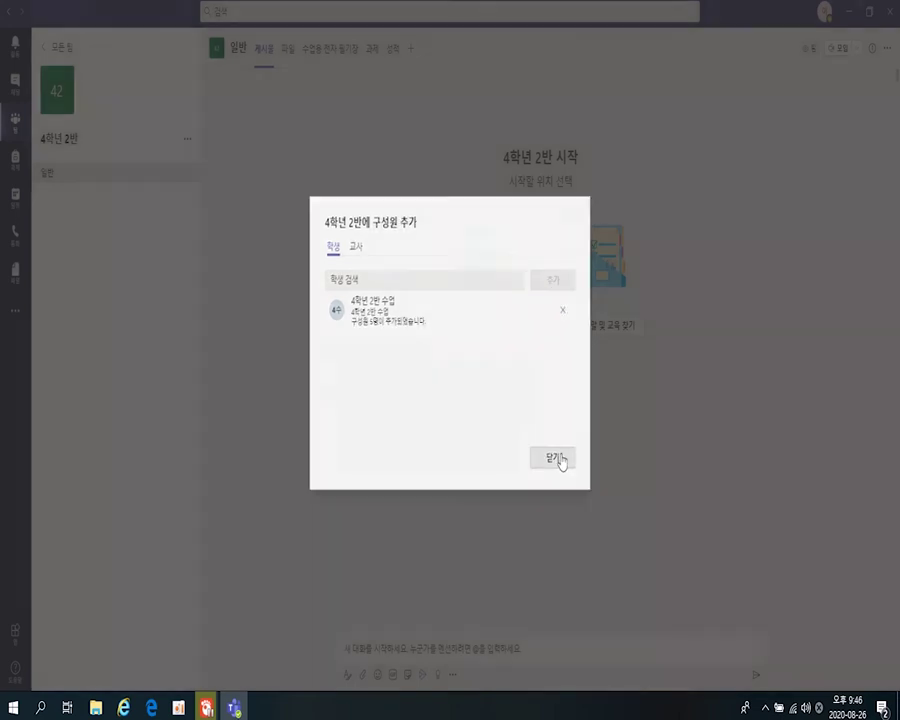
pyautogui.click(560, 457)
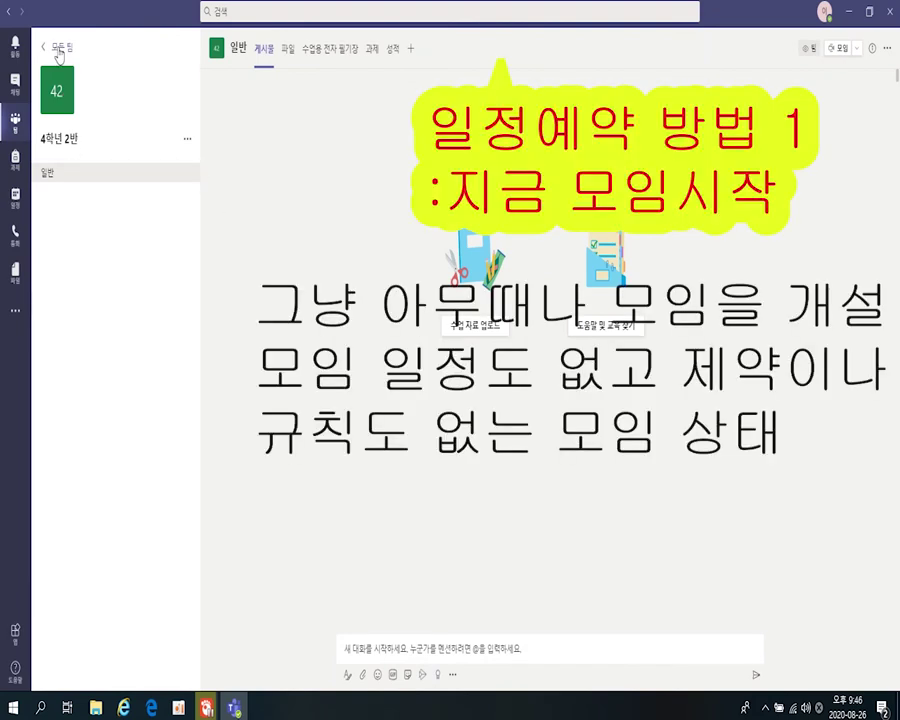
# - In the 4학년 2반 team, start a new meeting titled 4학년 2반 원격수업, copying the title into the details
pyautogui.click(50, 47)
pyautogui.click(126, 496)
pyautogui.click(857, 48)
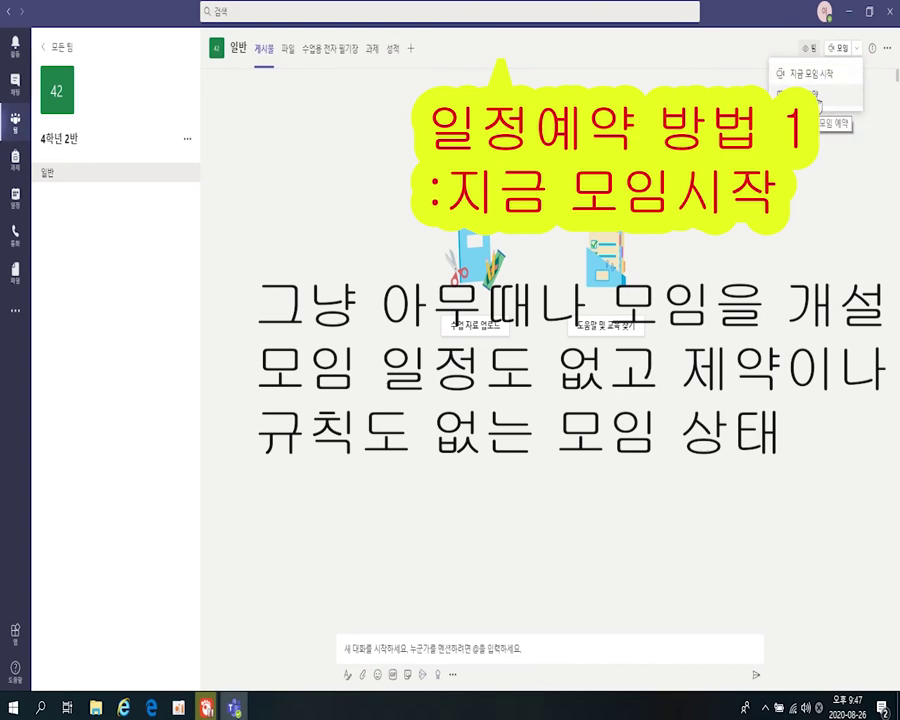
pyautogui.click(812, 95)
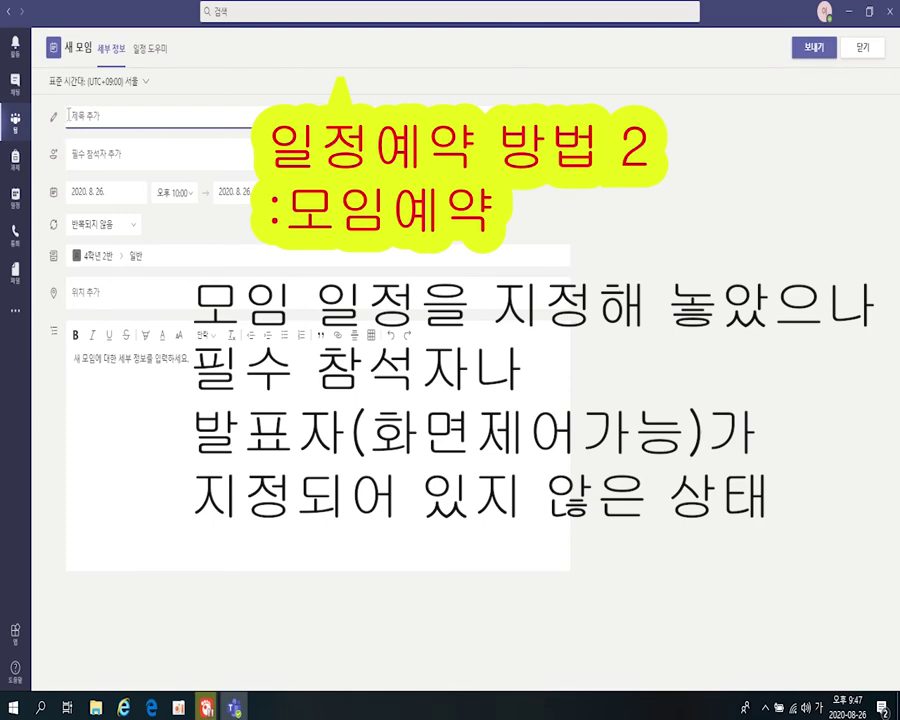
pyautogui.write('4학년 3')
pyautogui.press('BackSpace')
pyautogui.write('2반 수업')
pyautogui.write('격수업')
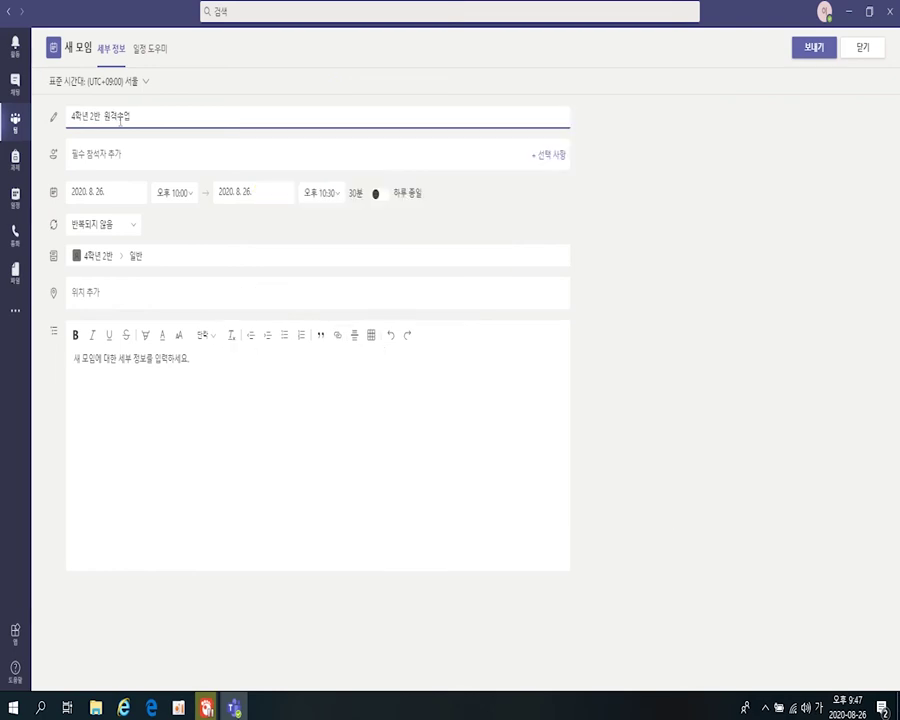
pyautogui.hotkey('ctrl', 'a')
pyautogui.hotkey('ctrl', 'c')
pyautogui.click(230, 414)
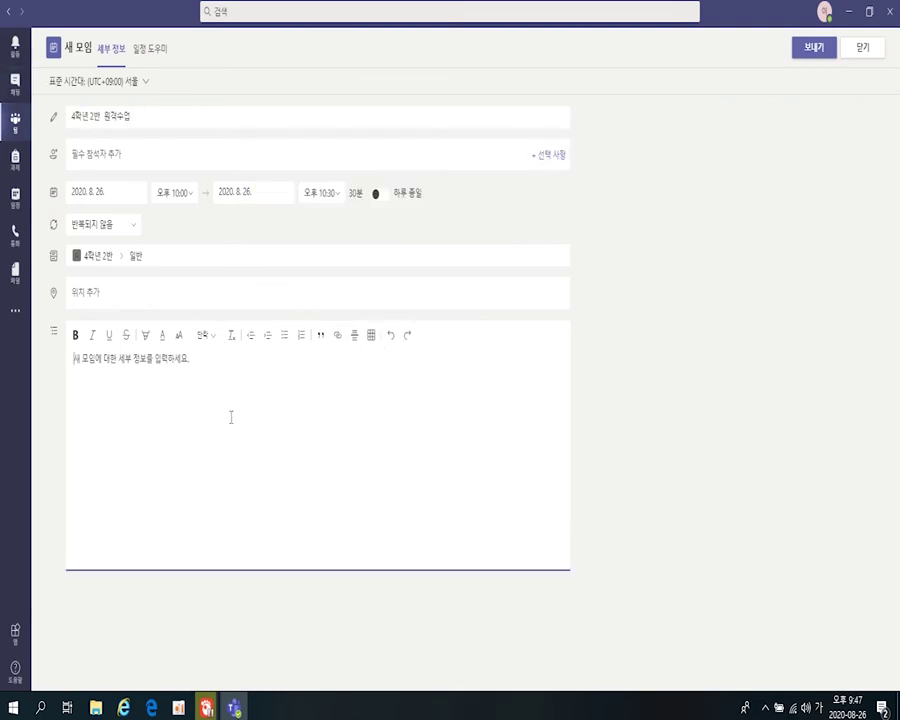
pyautogui.hotkey('ctrl', 'v')
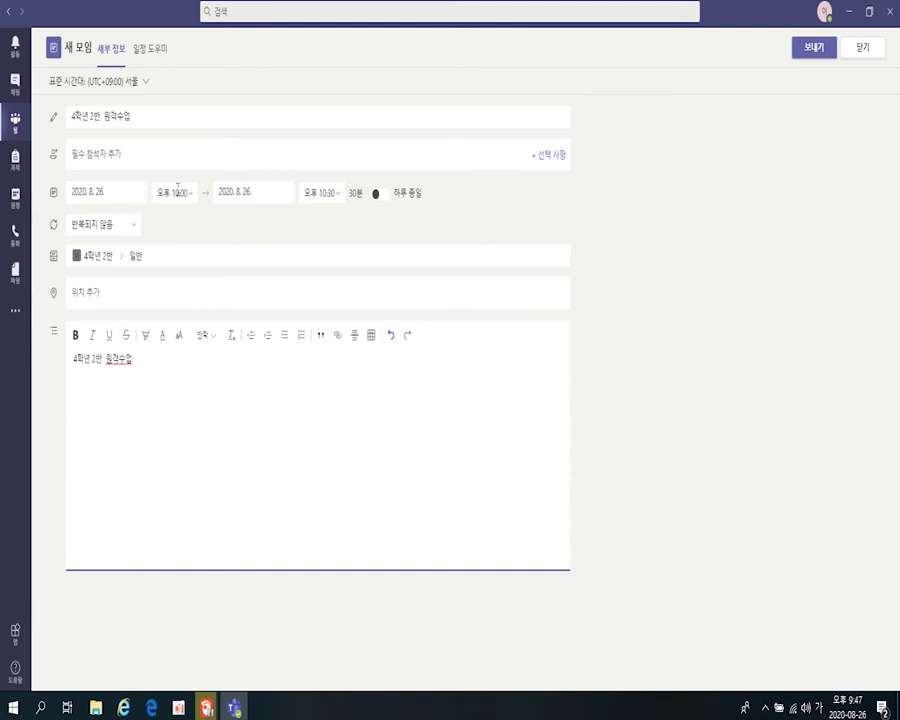
# - Set the meeting to run from 오전 8:00 to 오후 5:00
pyautogui.click(196, 200)
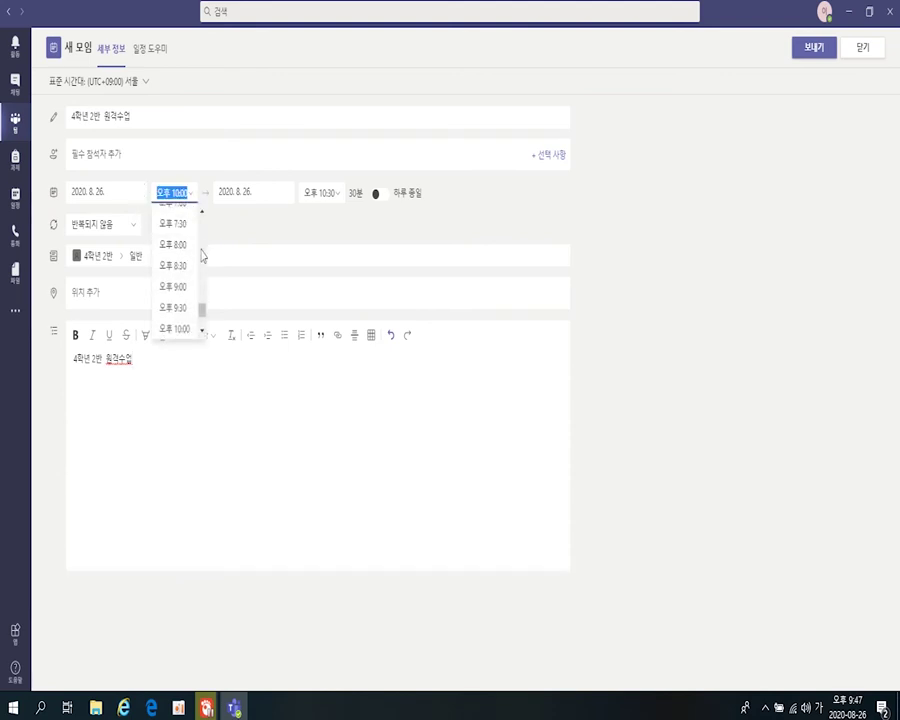
pyautogui.scroll(5, 190, 255)
pyautogui.scroll(5, 196, 262)
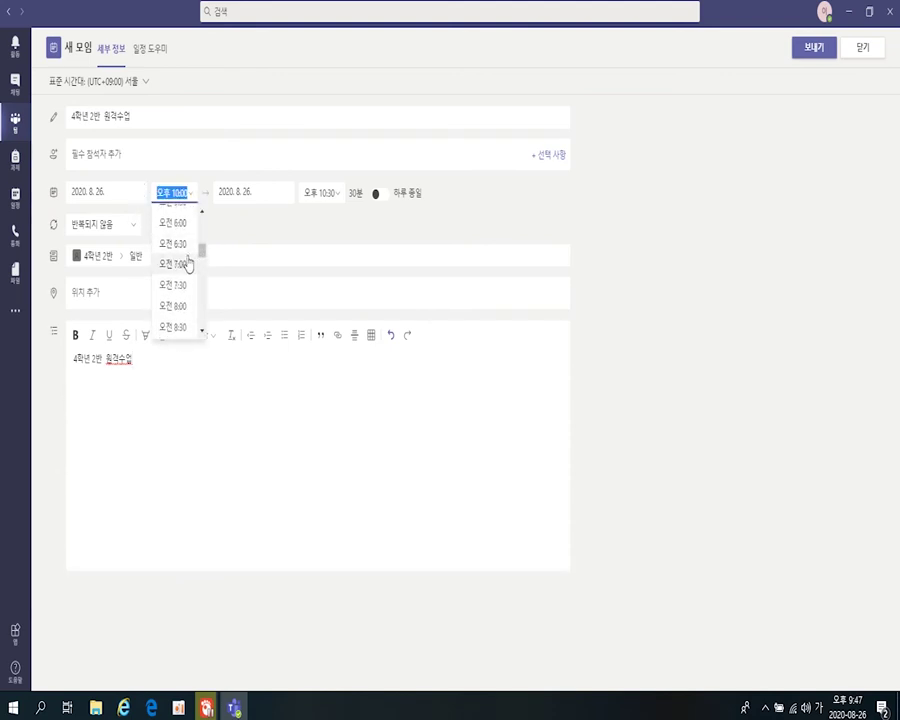
pyautogui.scroll(-2, 175, 312)
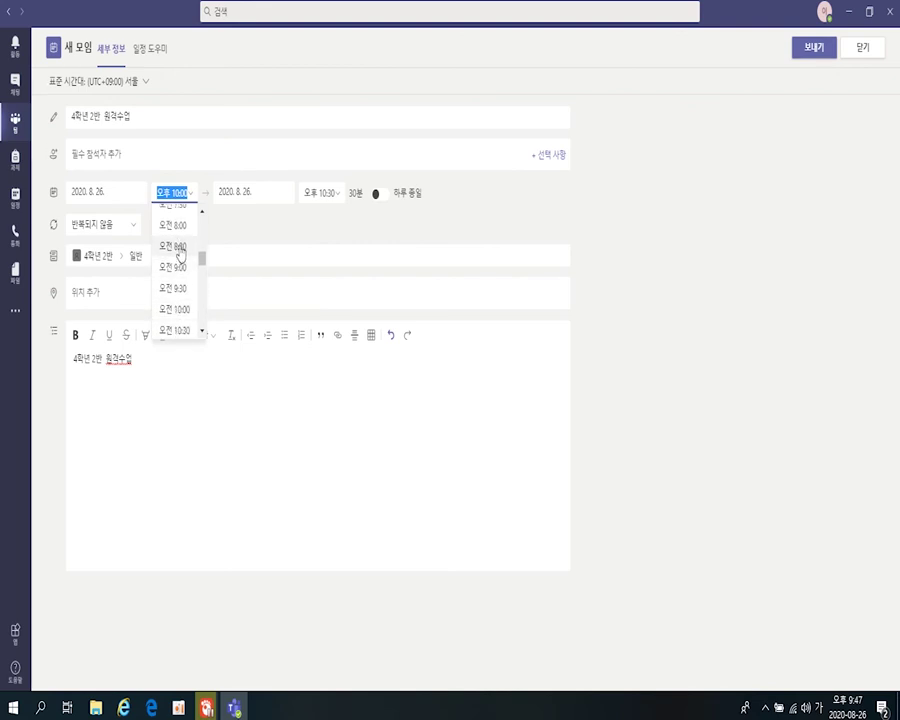
pyautogui.click(178, 228)
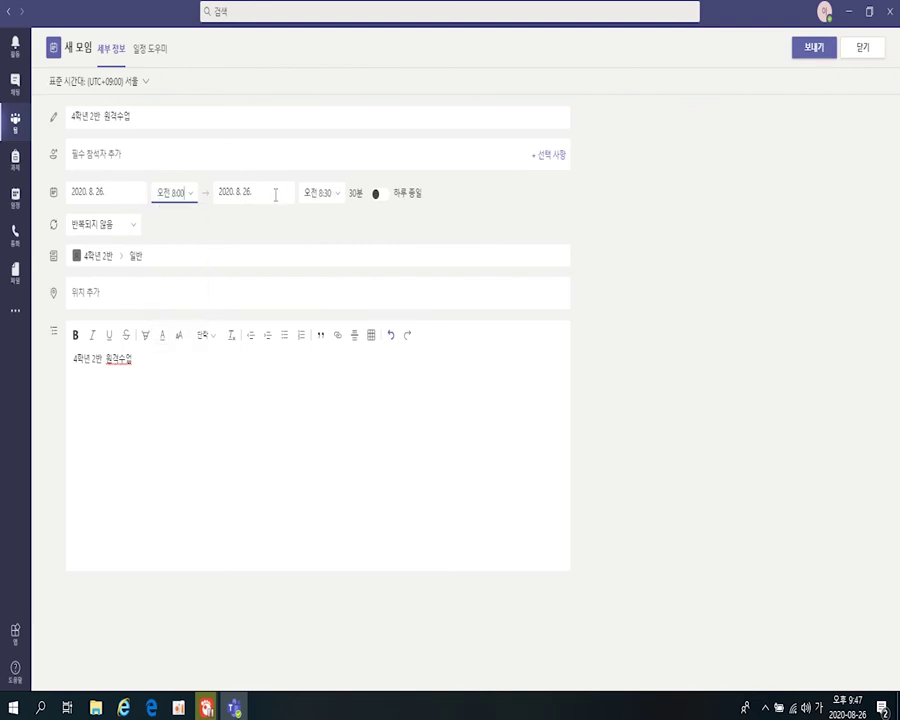
pyautogui.click(335, 198)
pyautogui.scroll(-8, 320, 316)
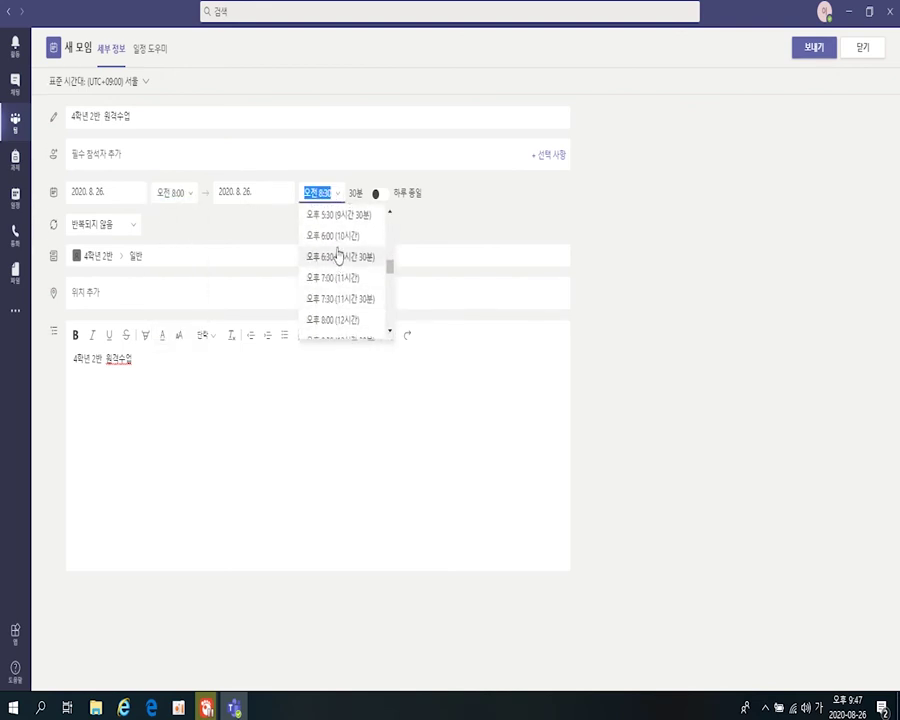
pyautogui.scroll(3, 337, 226)
pyautogui.click(327, 277)
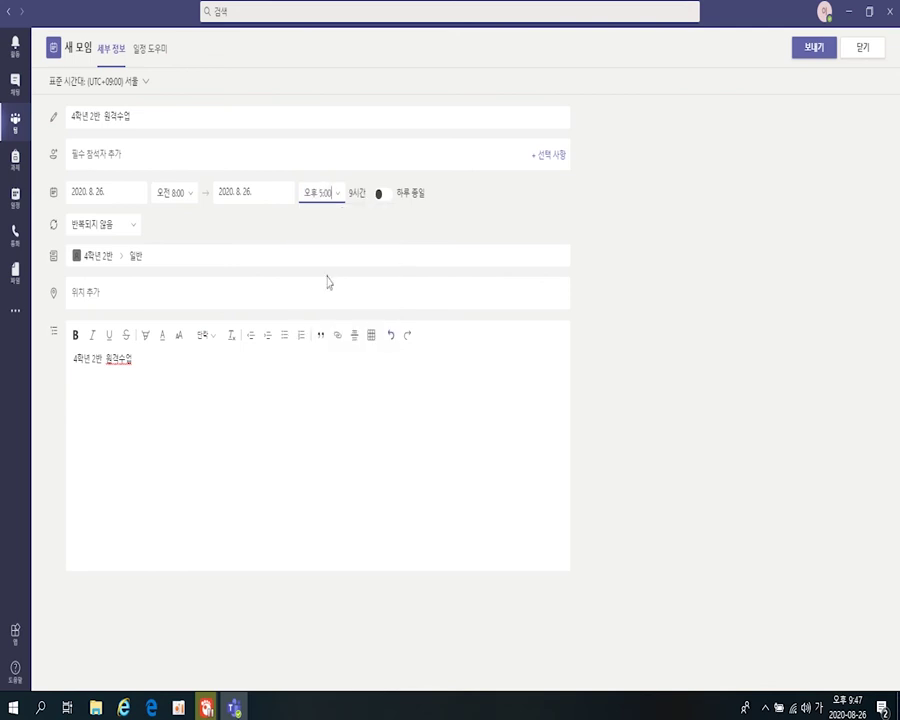
# - Make the meeting repeat every weekday (월~금) and send it to the channel
pyautogui.click(131, 234)
pyautogui.click(112, 276)
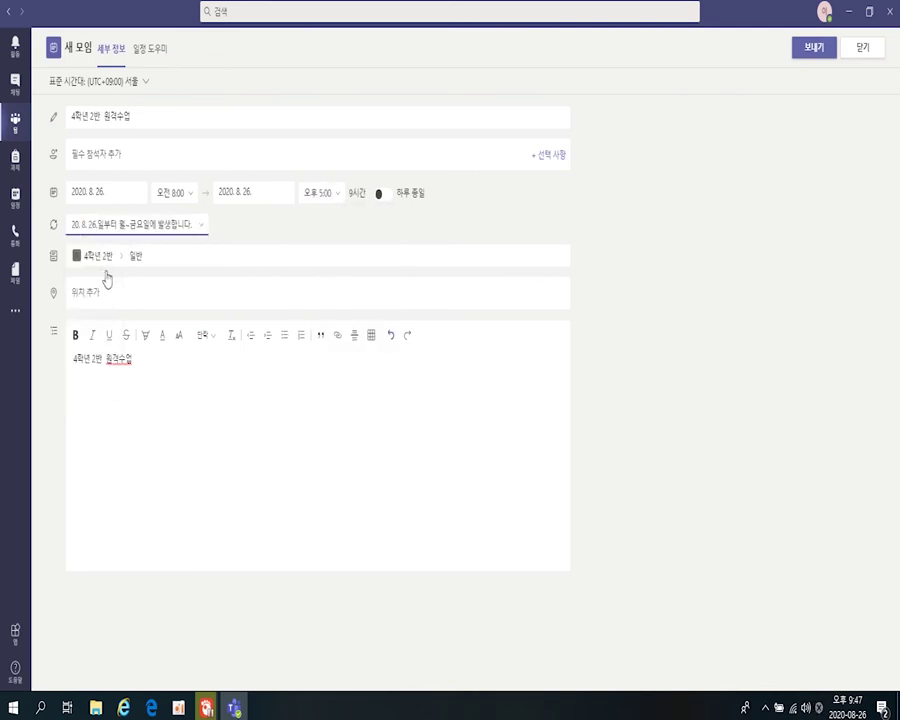
pyautogui.click(189, 437)
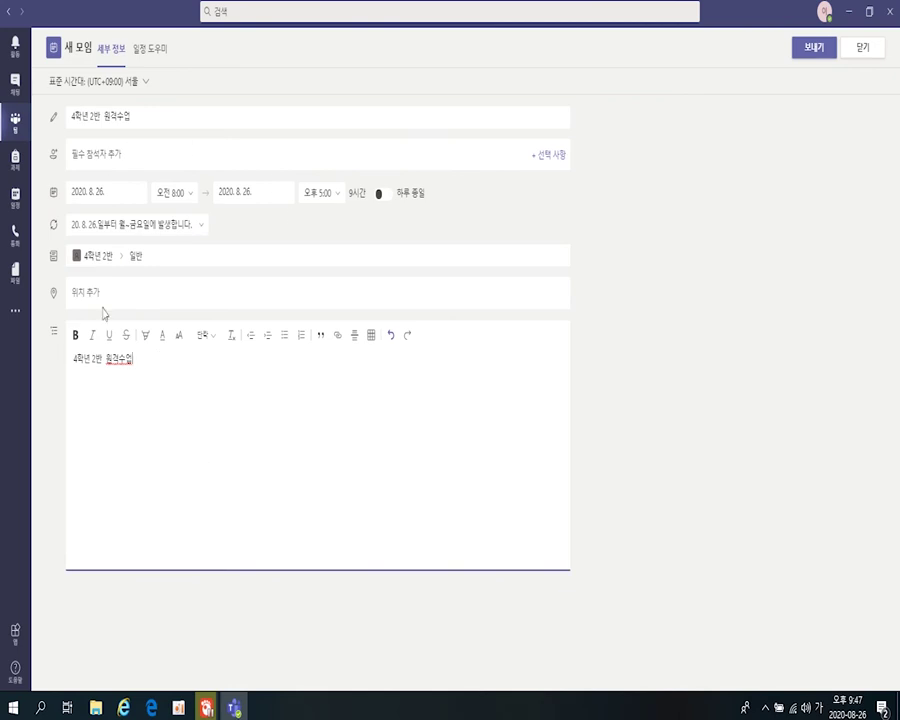
pyautogui.click(816, 48)
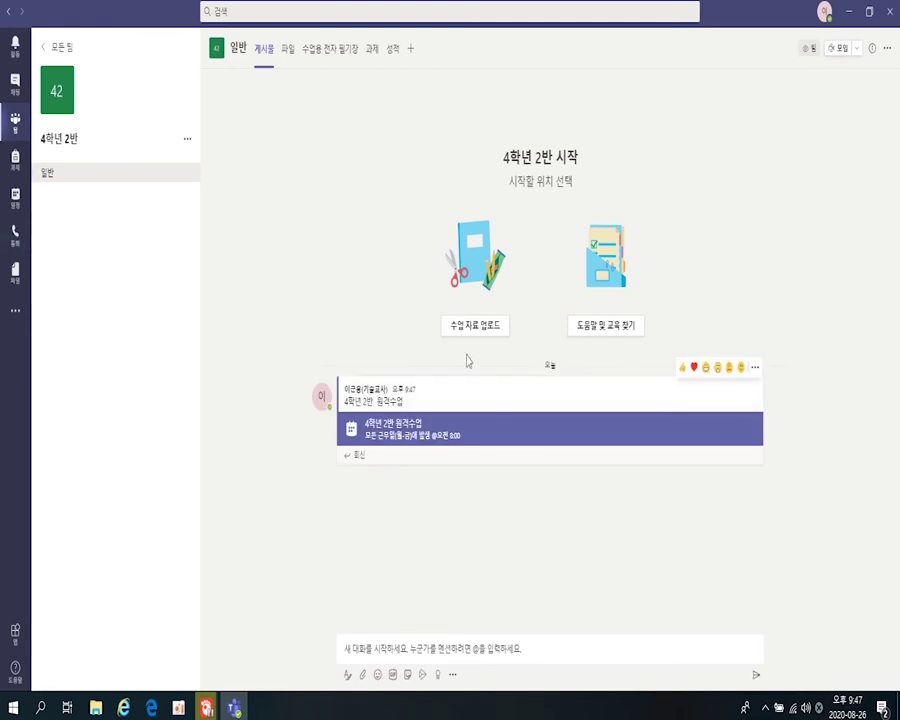
# - Open the 4학년 2반 원격수업 meeting card in the 일반 channel's posts
pyautogui.click(383, 438)
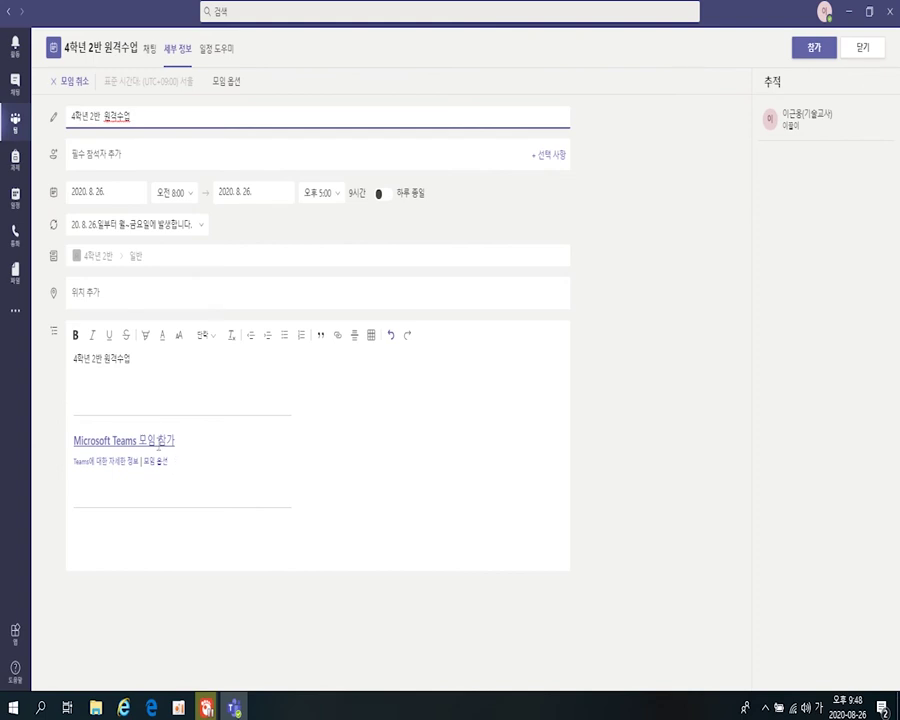
# - Copy the Microsoft Teams 모임 참가 join link, then close the meeting details
pyautogui.moveTo(177, 442); pyautogui.dragTo(72, 441)
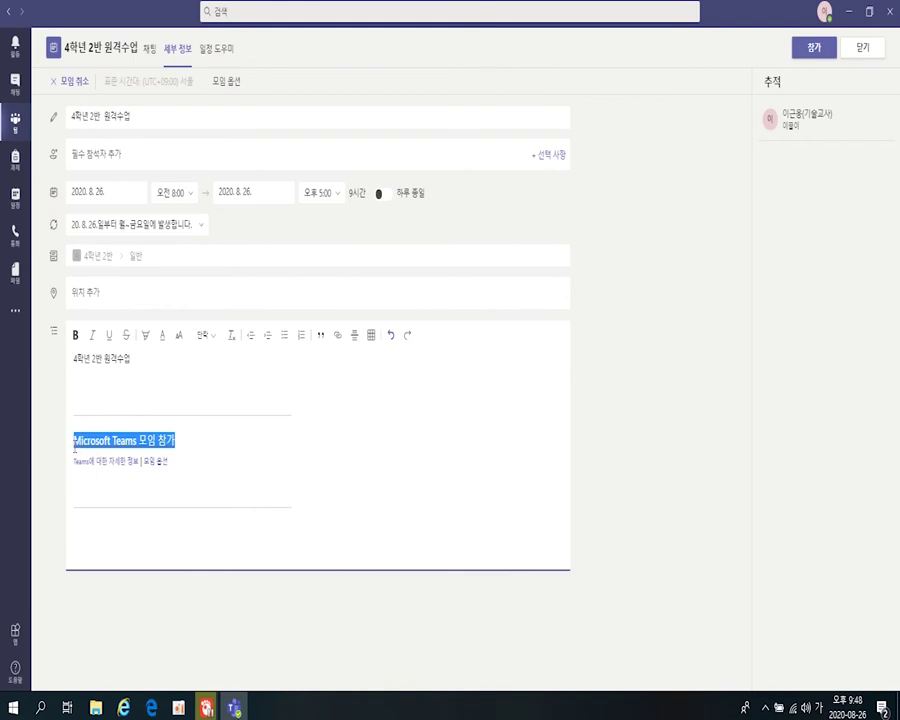
pyautogui.rightClick(127, 449)
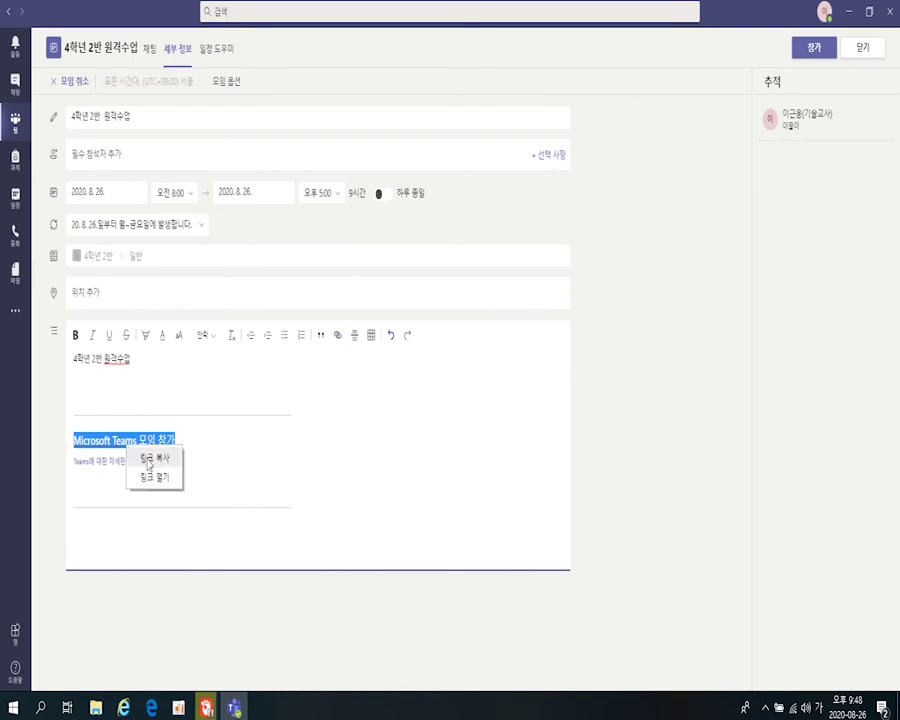
pyautogui.click(149, 464)
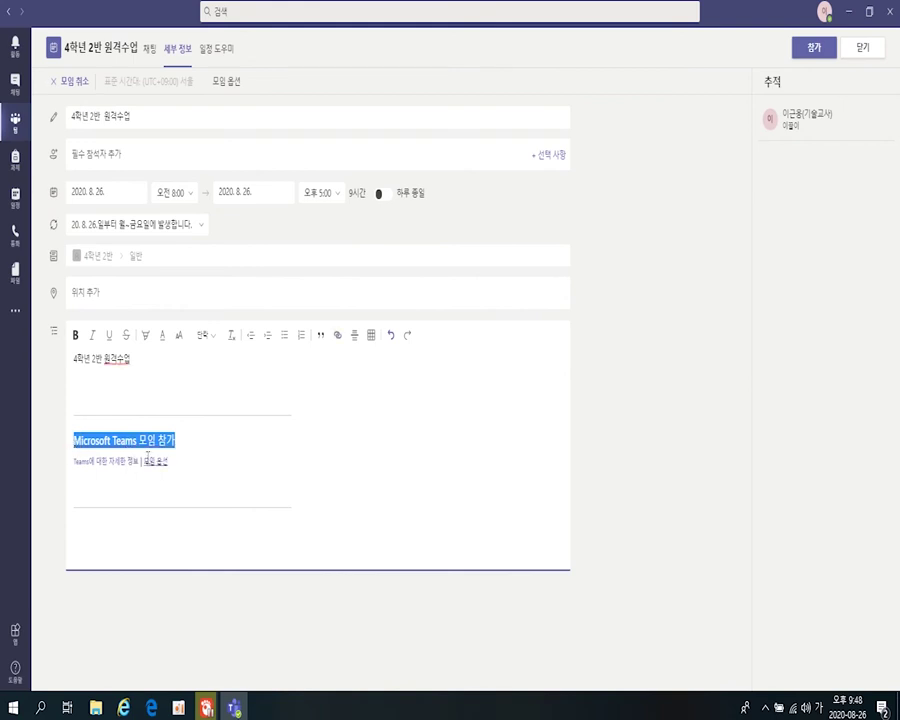
pyautogui.click(307, 447)
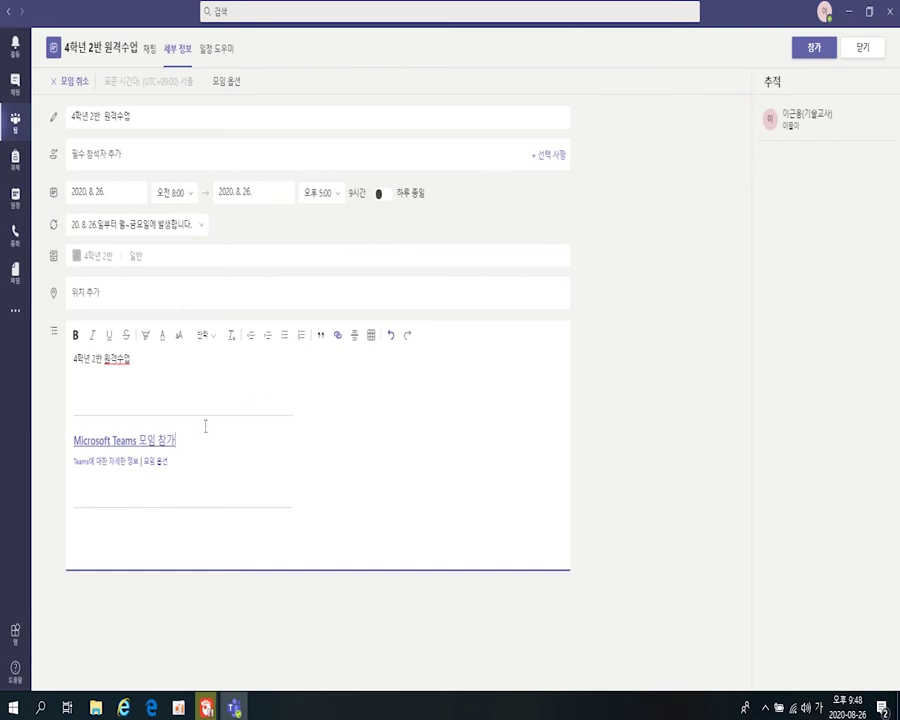
pyautogui.rightClick(158, 441)
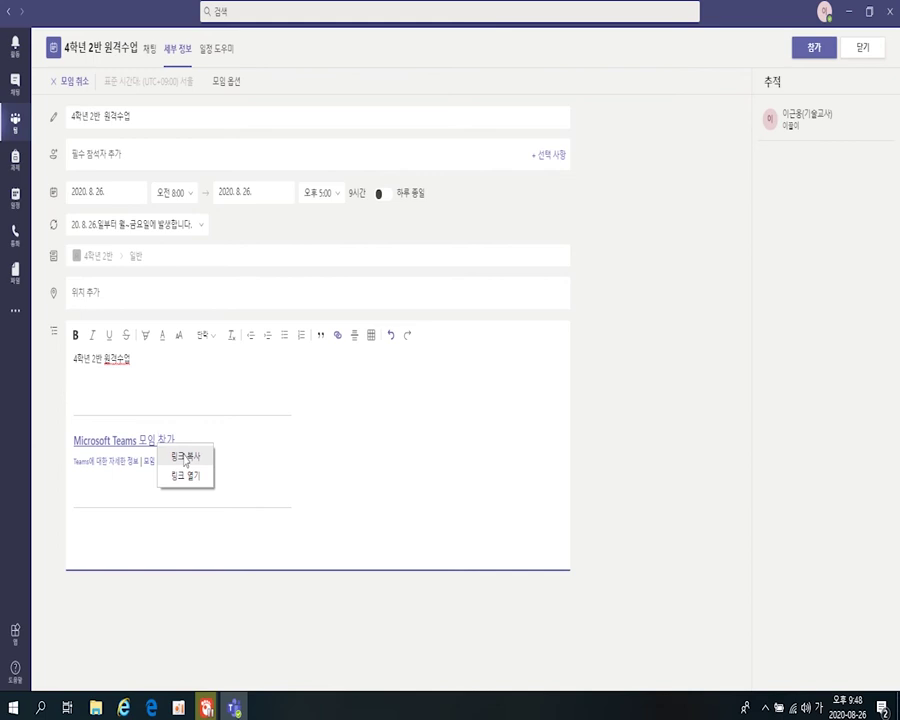
pyautogui.click(185, 457)
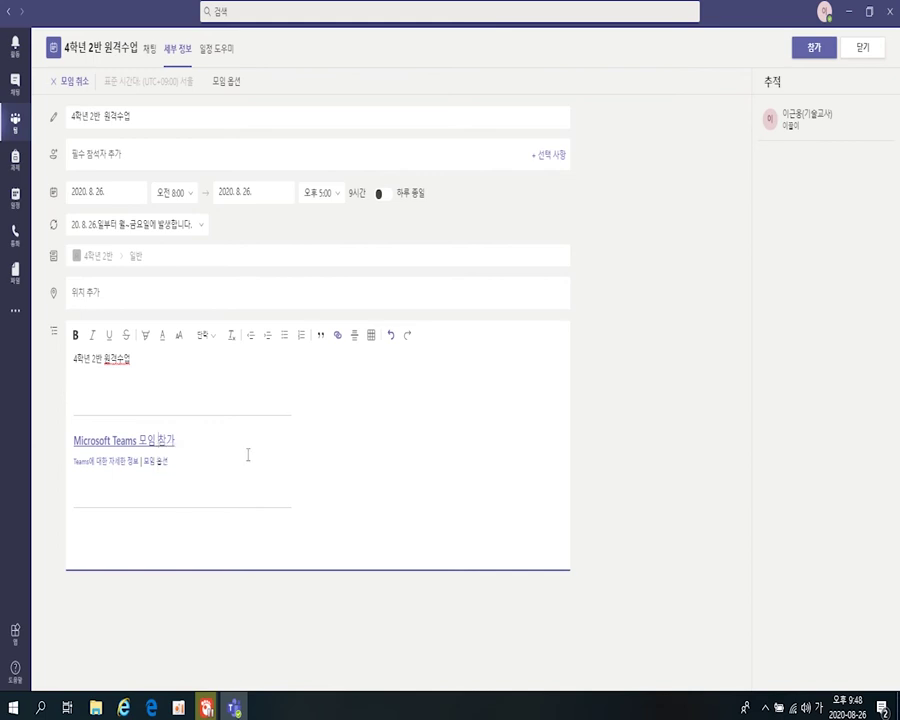
pyautogui.click(864, 52)
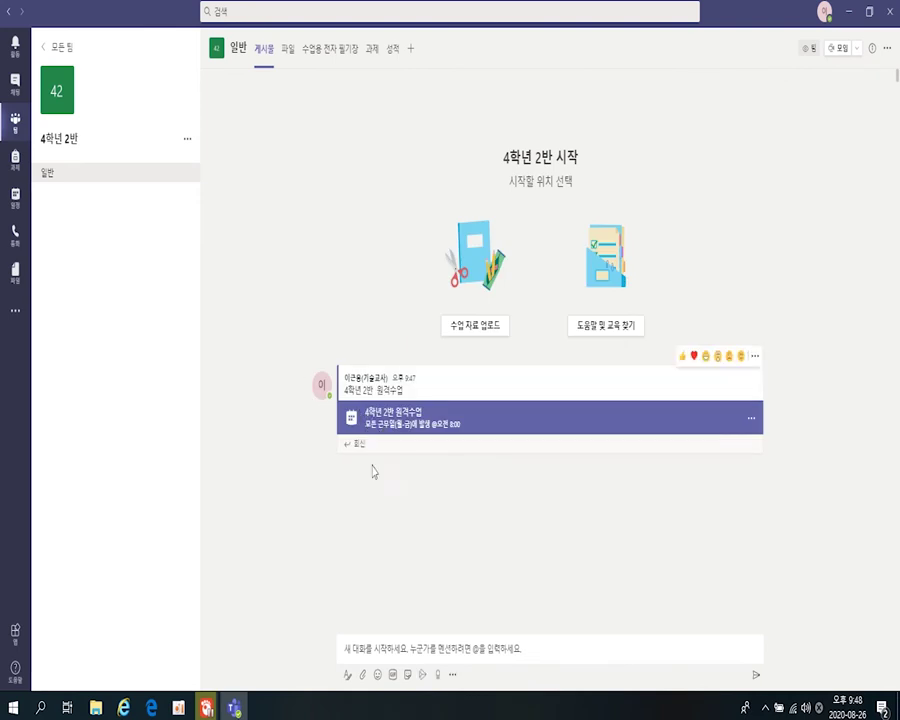
# - Write an announcement headlined 4학년 2반 원격 수업 with body 4학년 2반 원격 수업 클릭클릭!!, selecting the body
pyautogui.click(346, 680)
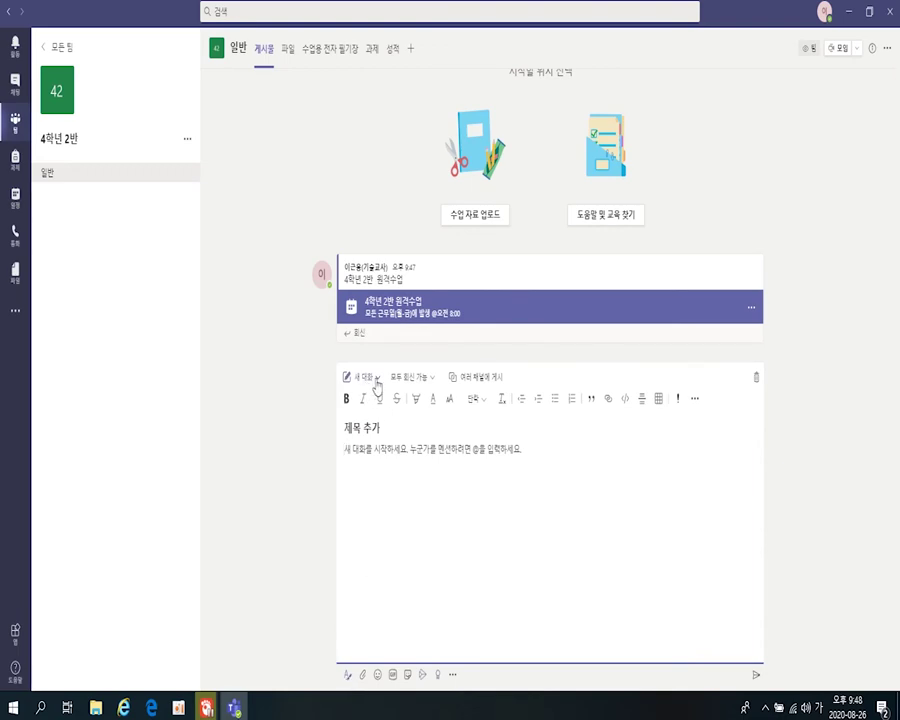
pyautogui.click(376, 386)
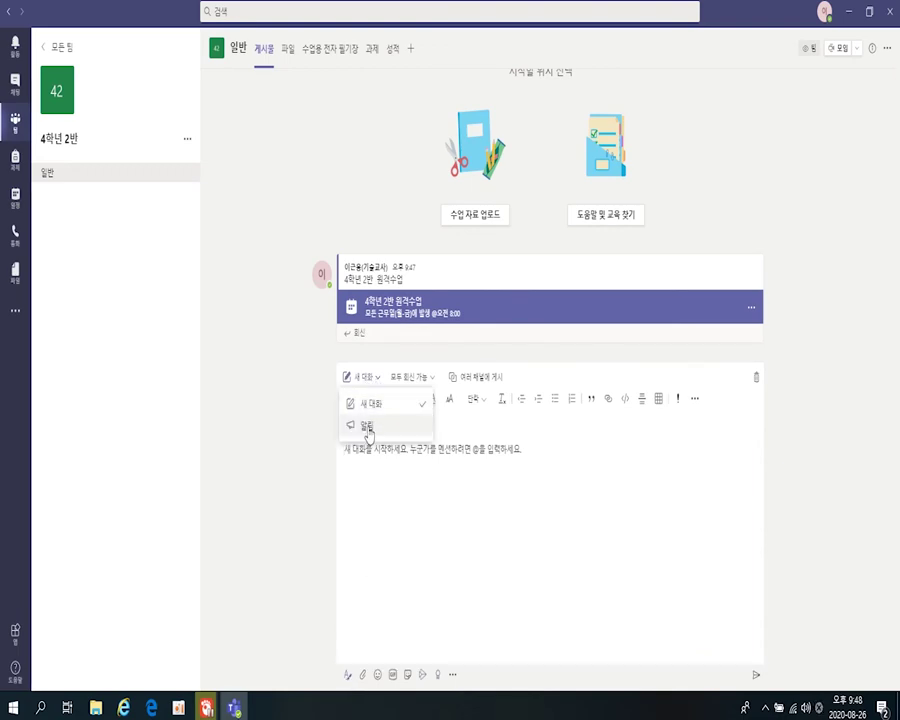
pyautogui.click(368, 426)
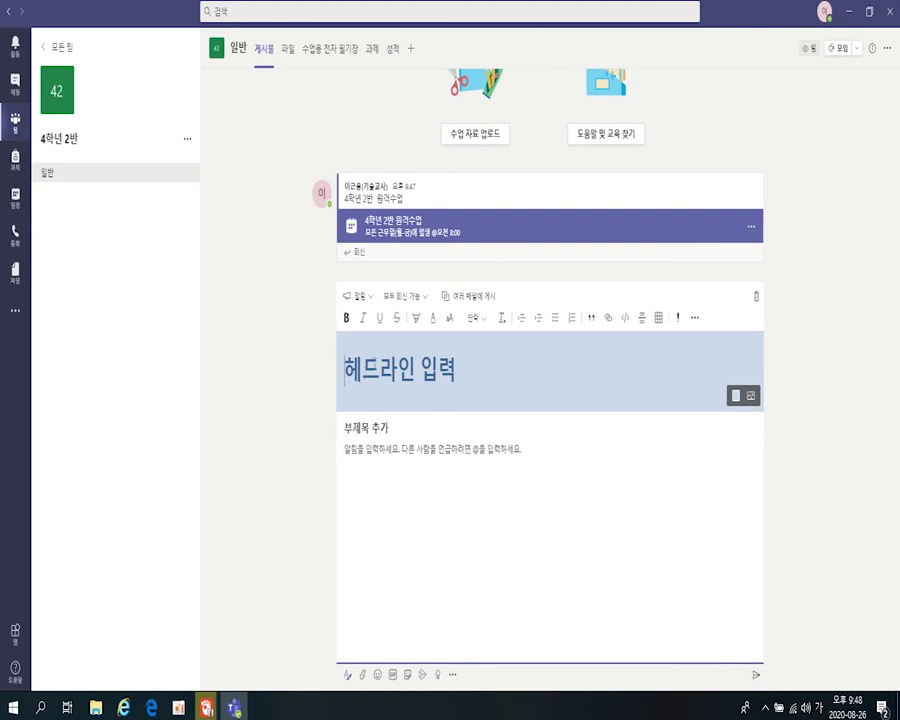
pyautogui.write('4')
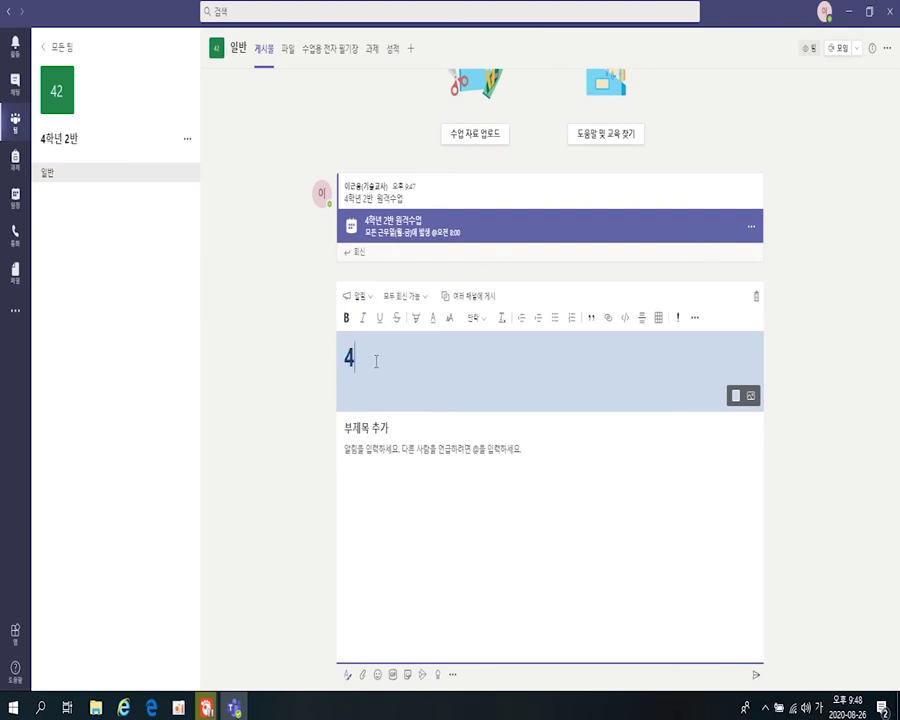
pyautogui.write('학년 2바')
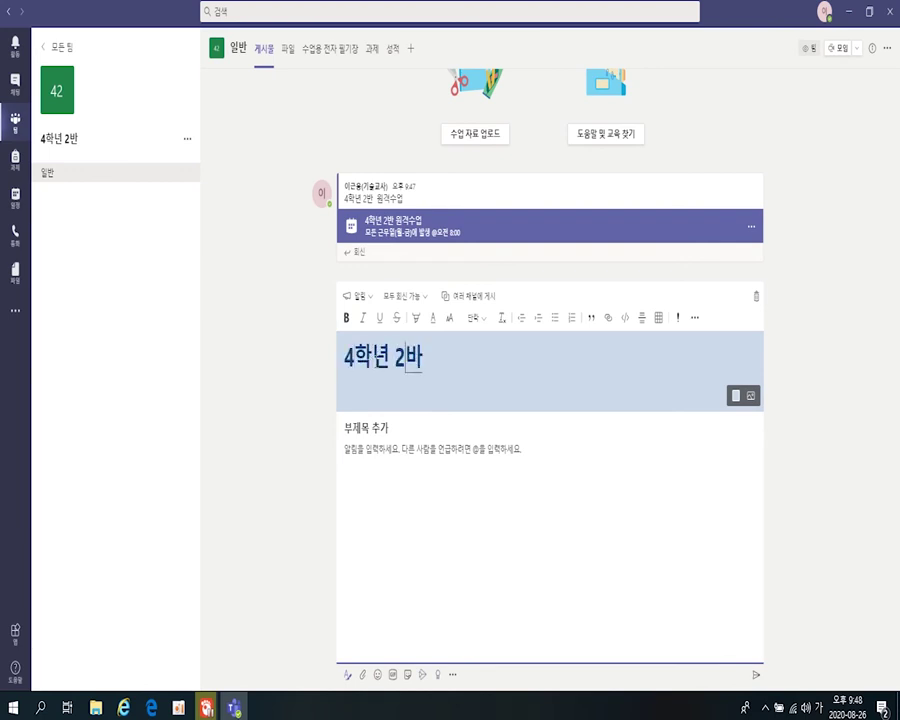
pyautogui.write('ㄴ 원격 수업')
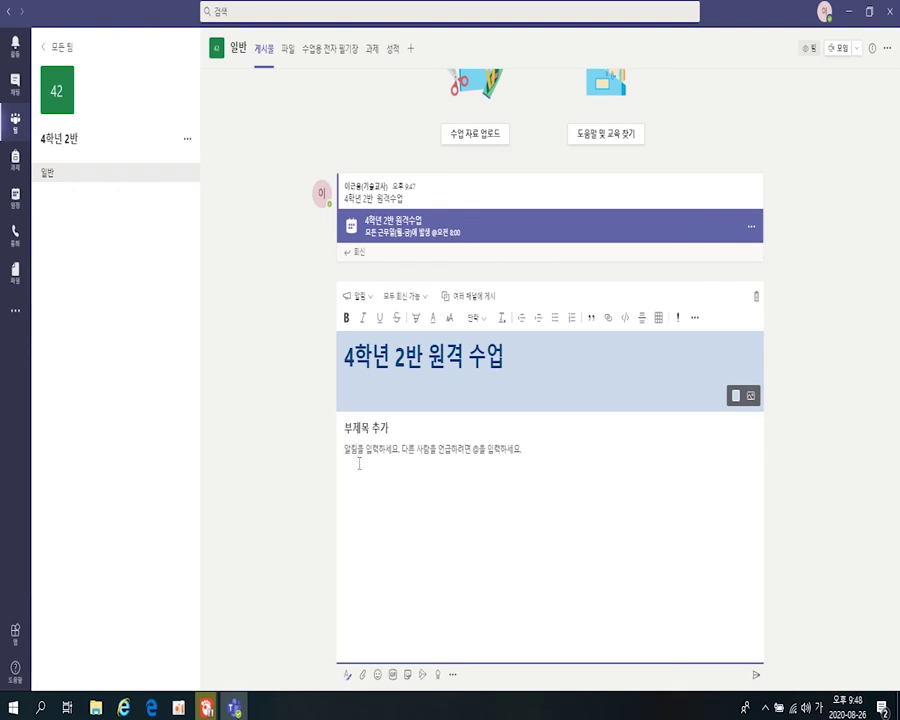
pyautogui.click(357, 462)
pyautogui.write('4')
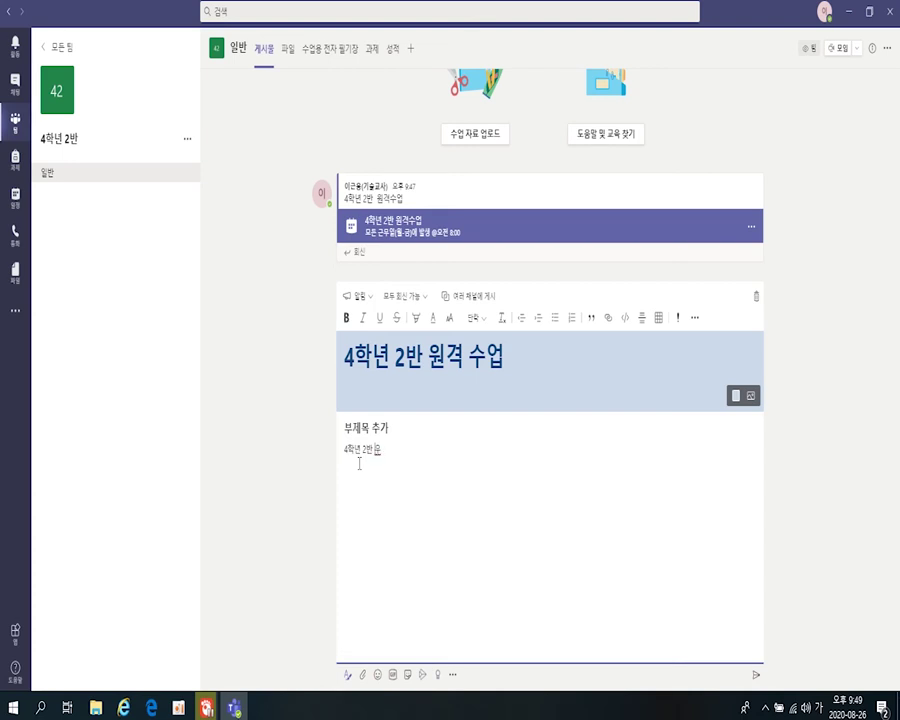
pyautogui.write('학년 2반 원격 수업 클릭클릭!')
pyautogui.moveTo(442, 452); pyautogui.dragTo(344, 462)
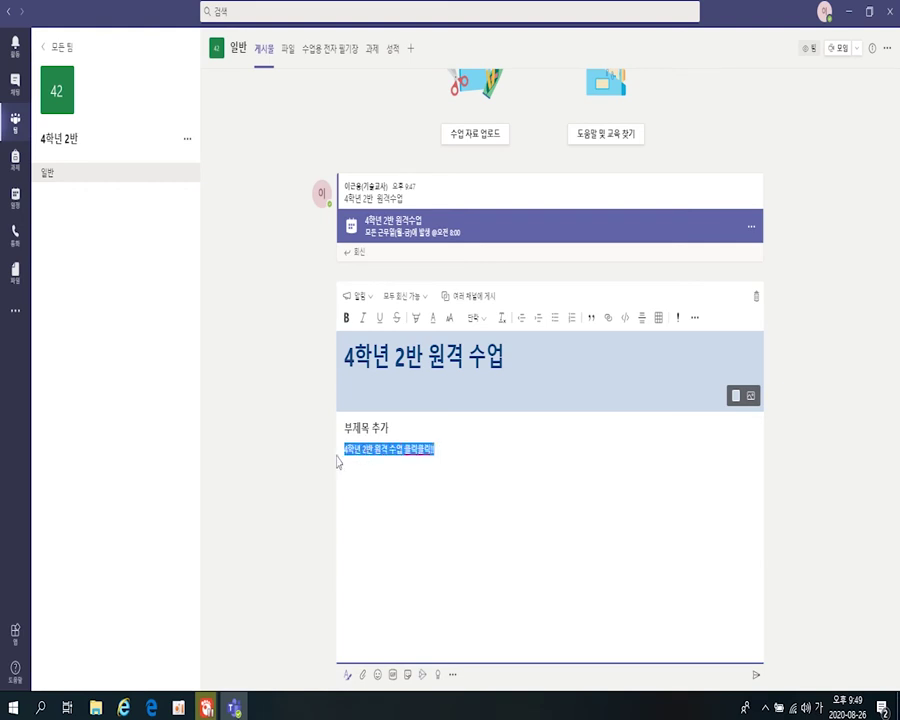
# - Link the selected body line to the pasted meeting join address
pyautogui.click(608, 320)
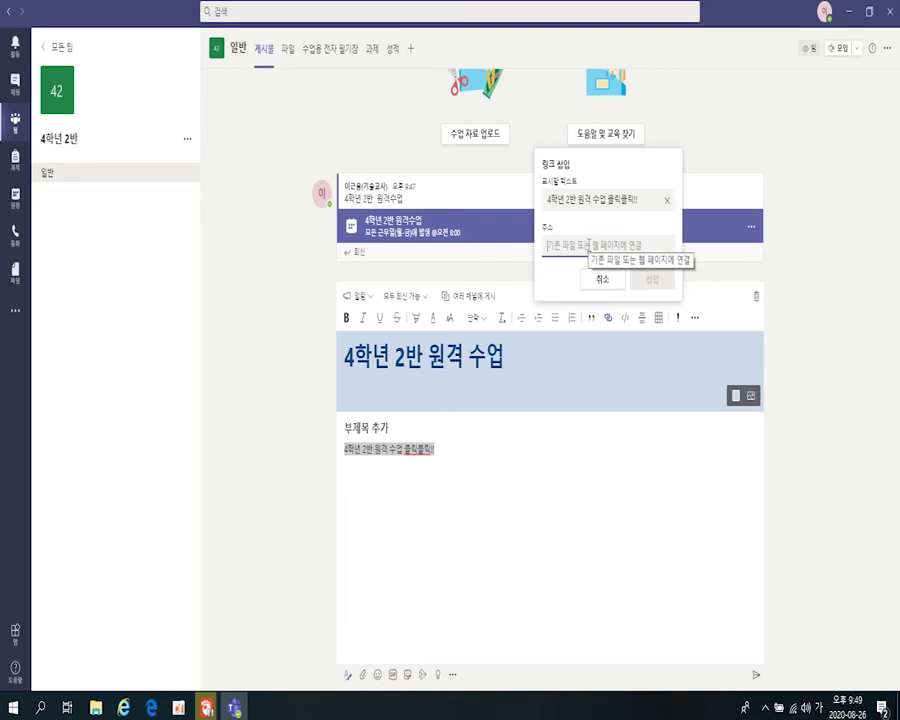
pyautogui.hotkey('ctrl', 'v')
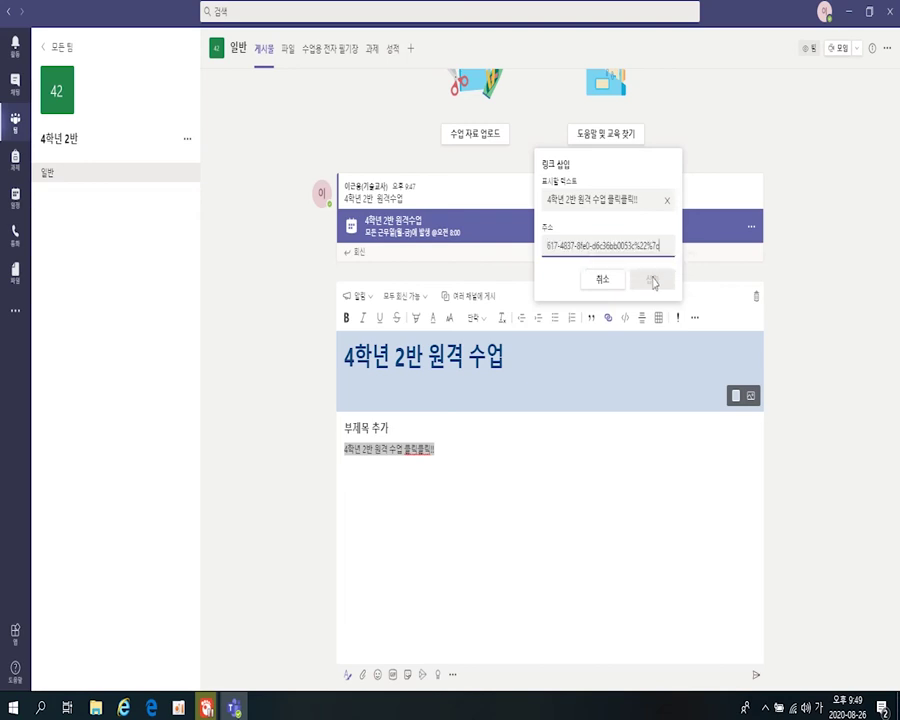
pyautogui.click(652, 282)
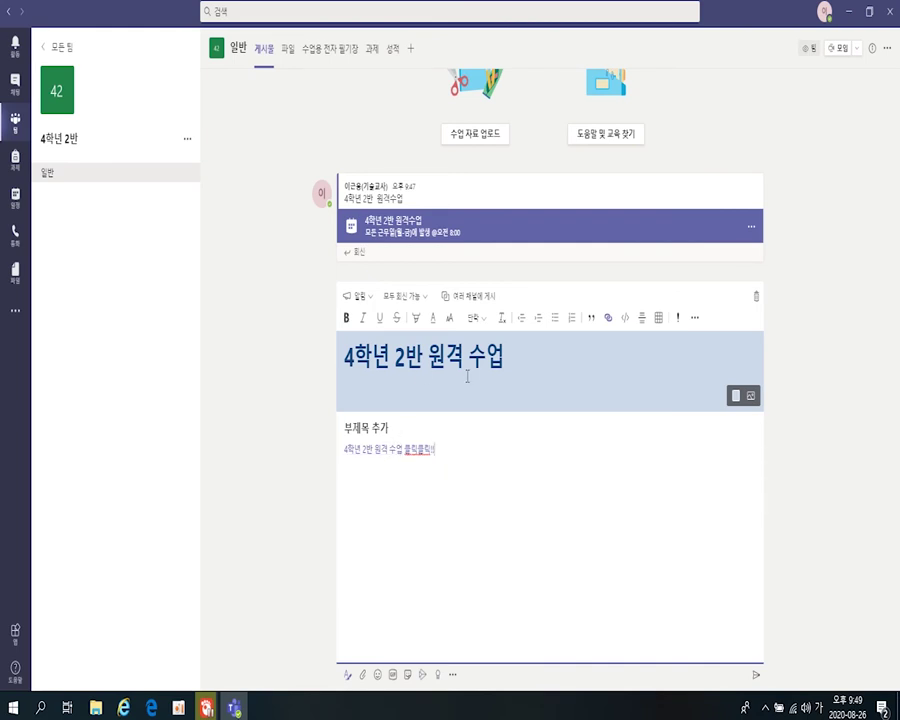
# - Give the announcement headline the light-cyan megaphone banner image, then post it to the channel
pyautogui.click(736, 395)
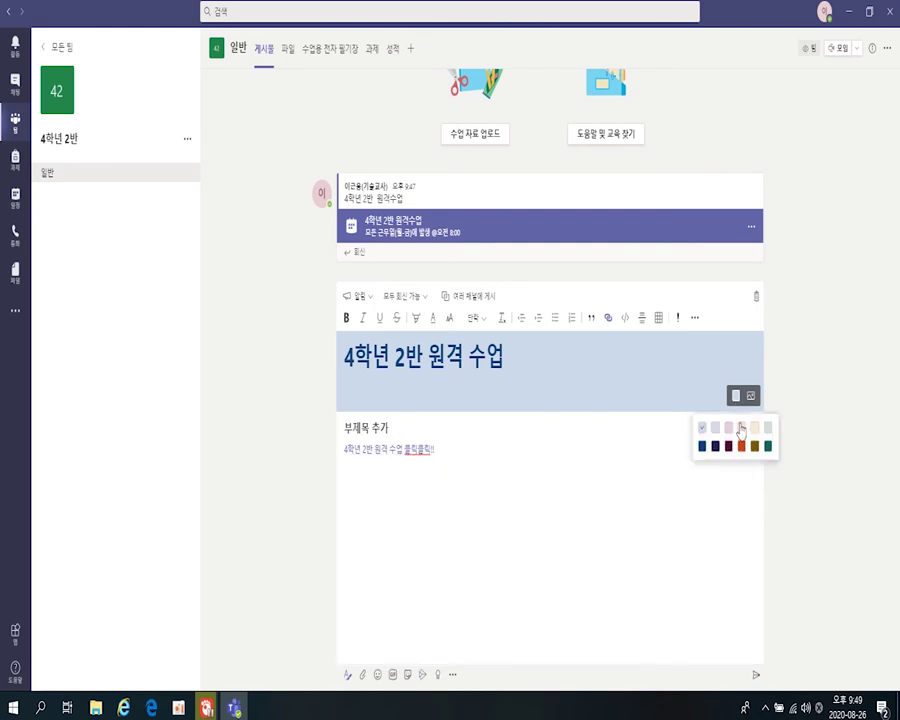
pyautogui.click(742, 447)
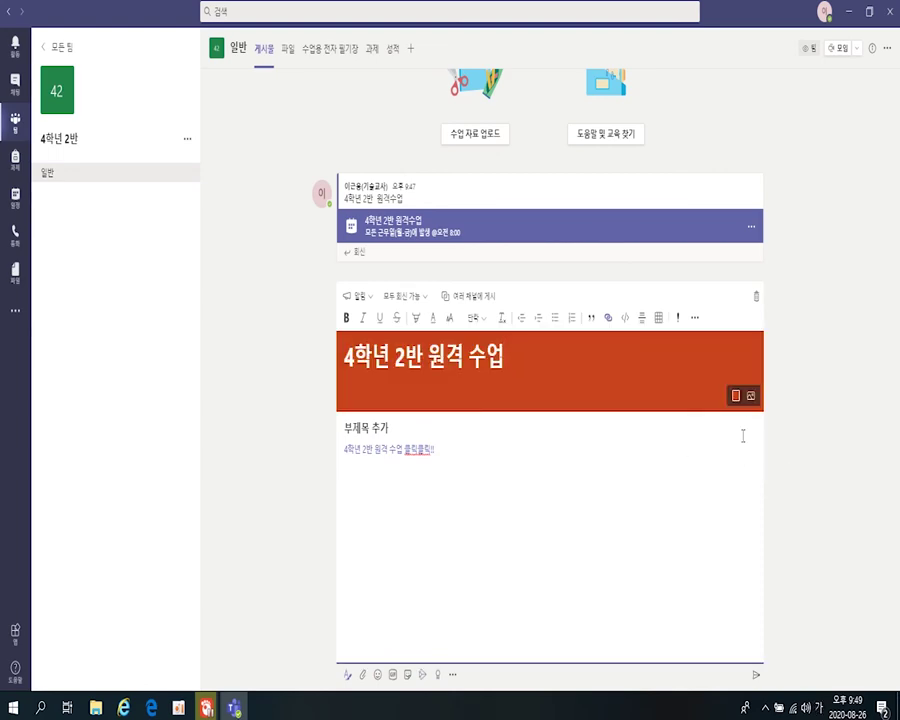
pyautogui.click(751, 396)
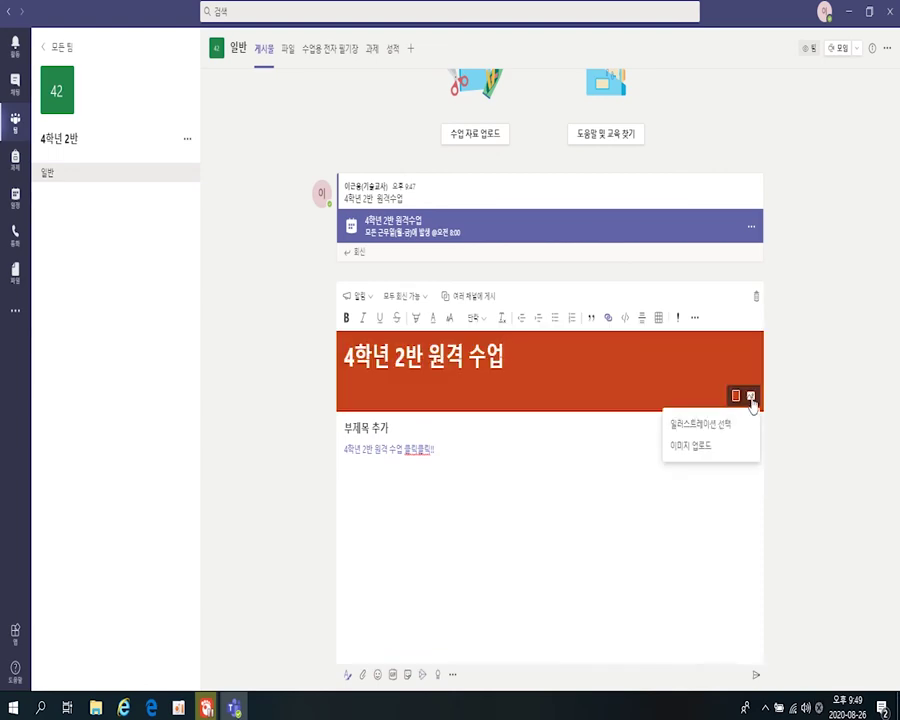
pyautogui.click(706, 426)
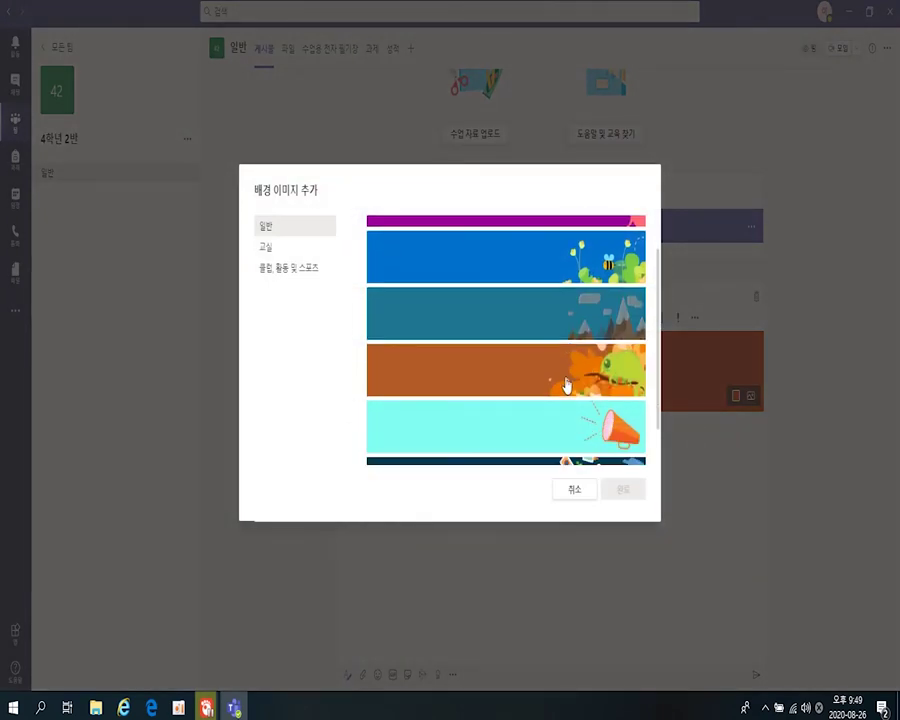
pyautogui.scroll(-2, 566, 385)
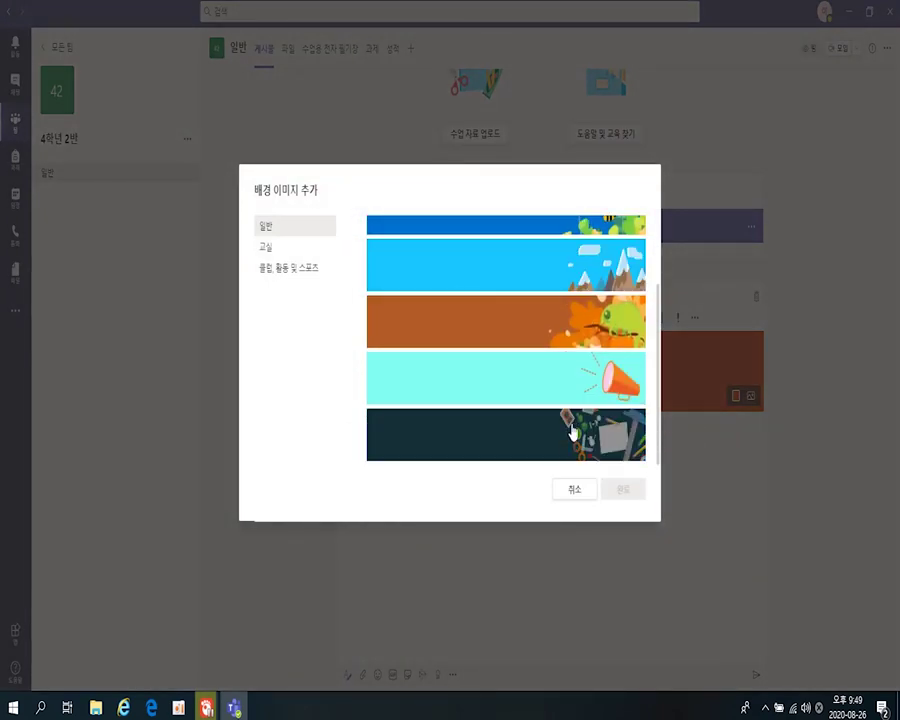
pyautogui.click(595, 378)
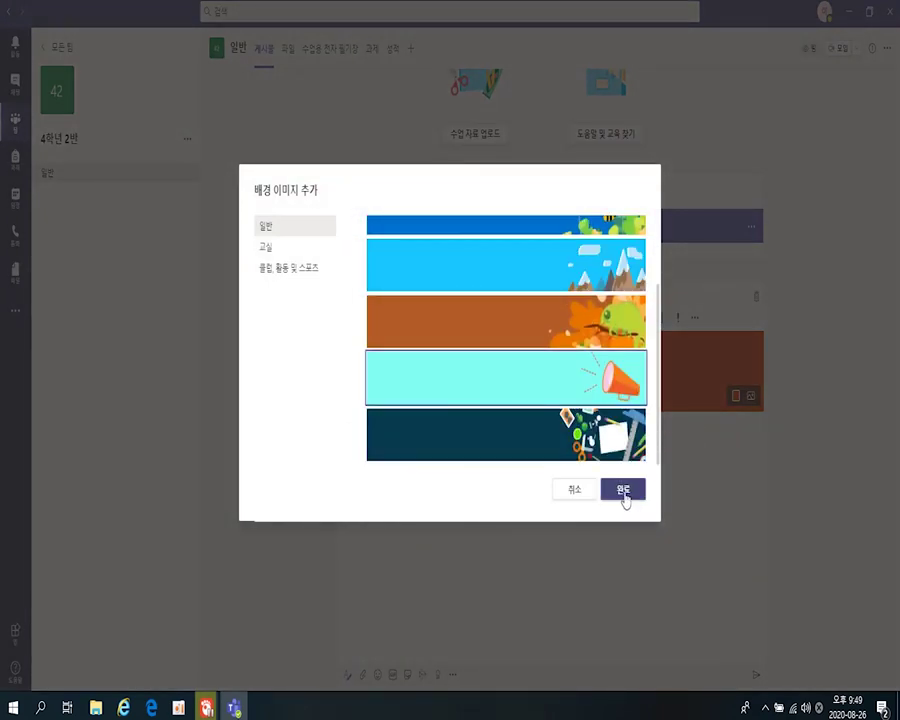
pyautogui.click(623, 492)
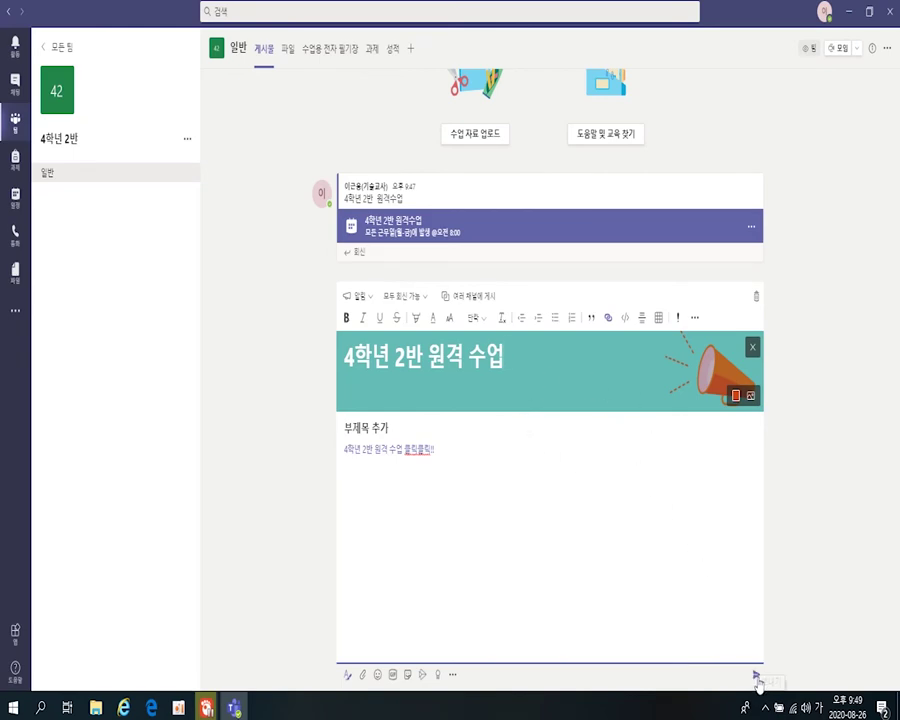
pyautogui.click(756, 676)
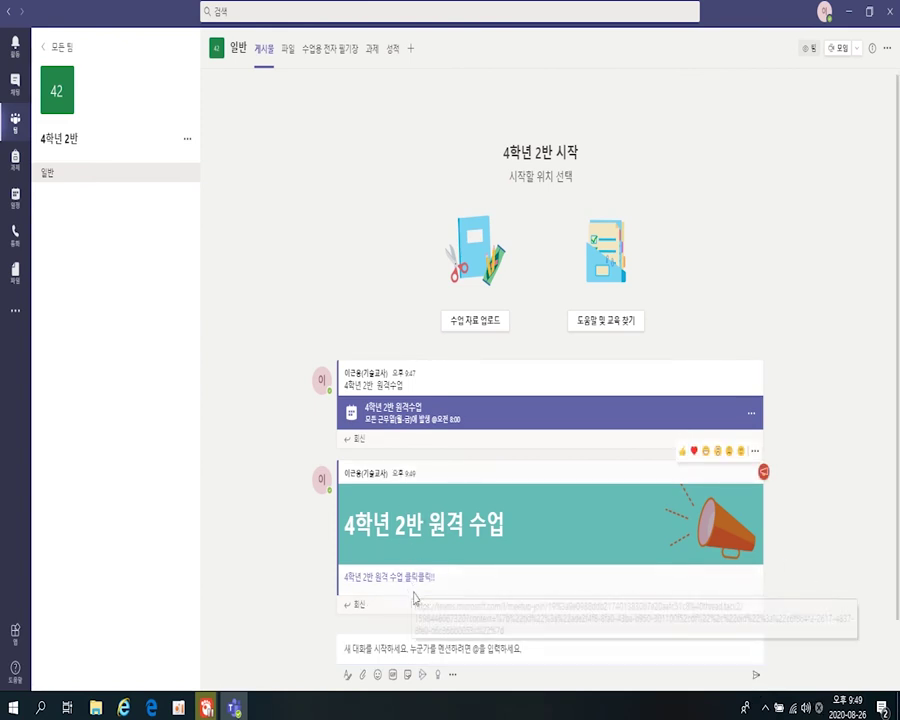
# - Open the 4학년 2반 team, join the meeting through the announcement's link, then leave
pyautogui.click(50, 47)
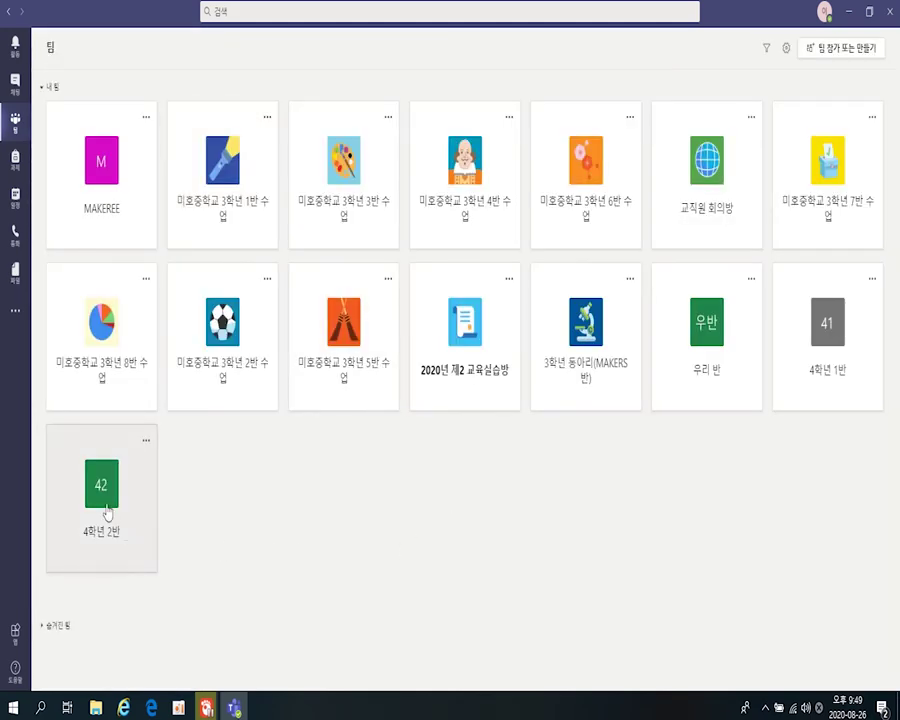
pyautogui.click(107, 510)
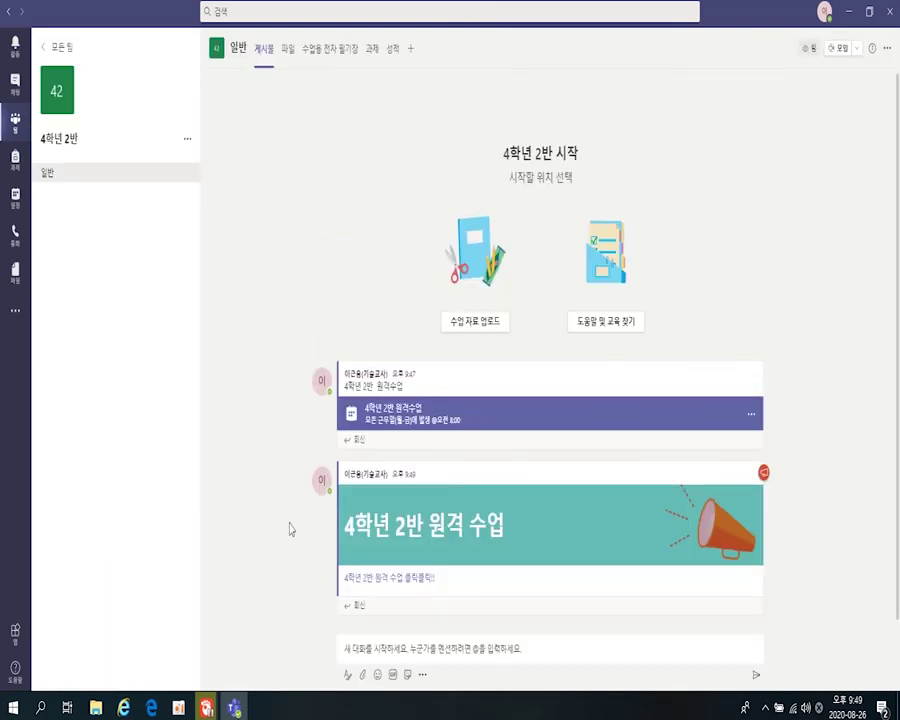
pyautogui.click(379, 580)
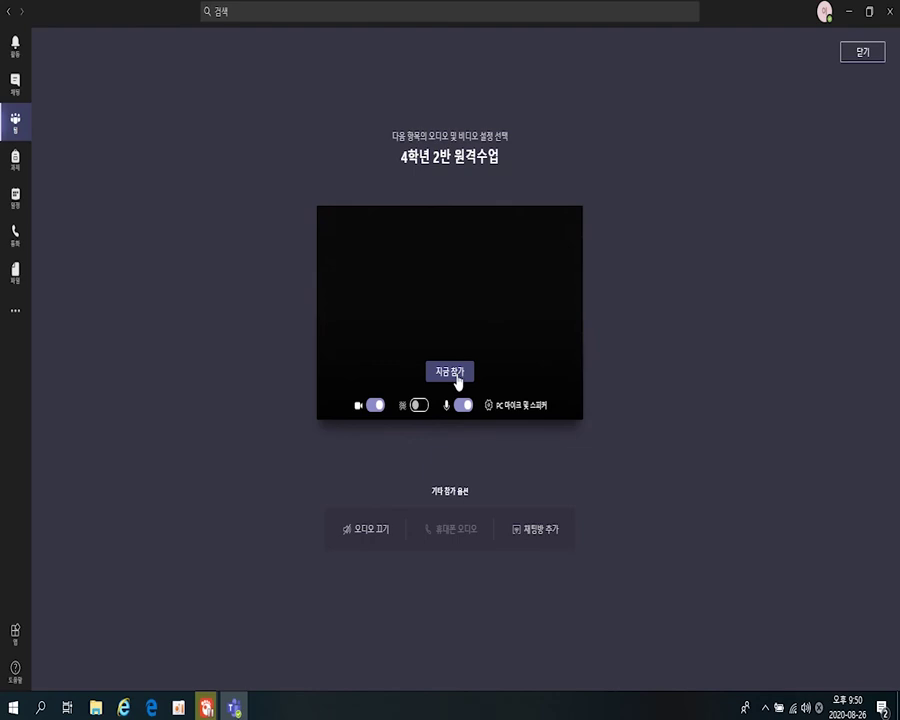
pyautogui.click(456, 378)
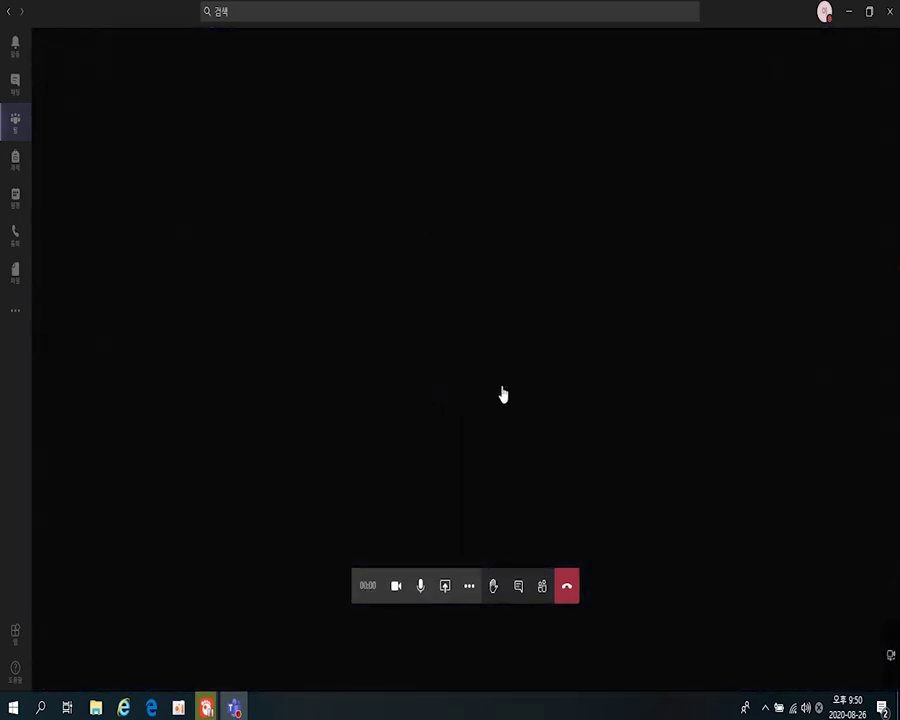
pyautogui.click(568, 593)
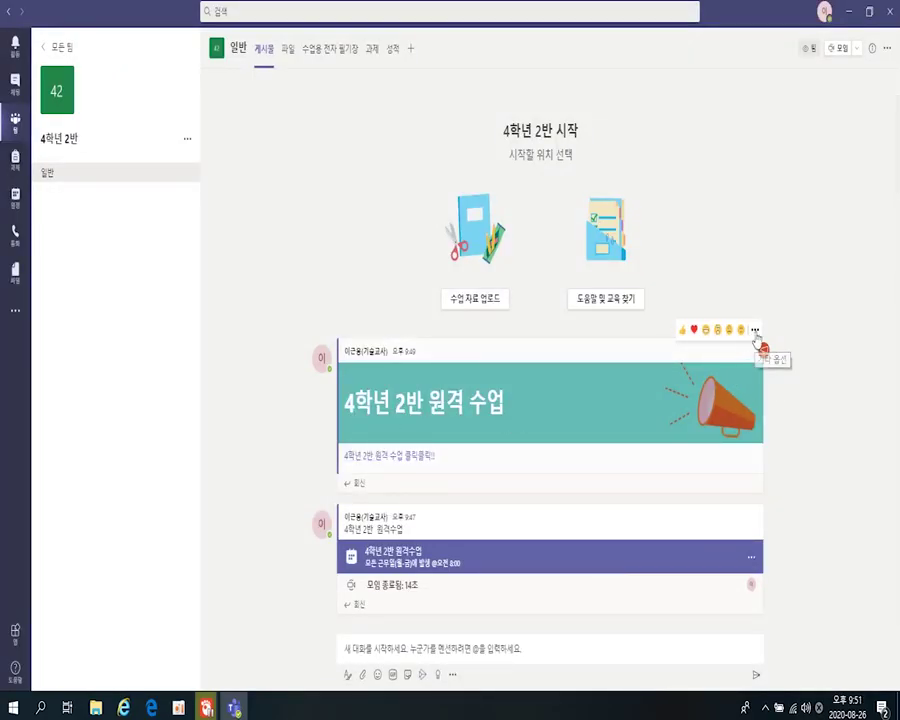
# - Edit the announcement and set the line 4학년 2반 원격 수업 클릭클릭!! to large text
pyautogui.click(755, 331)
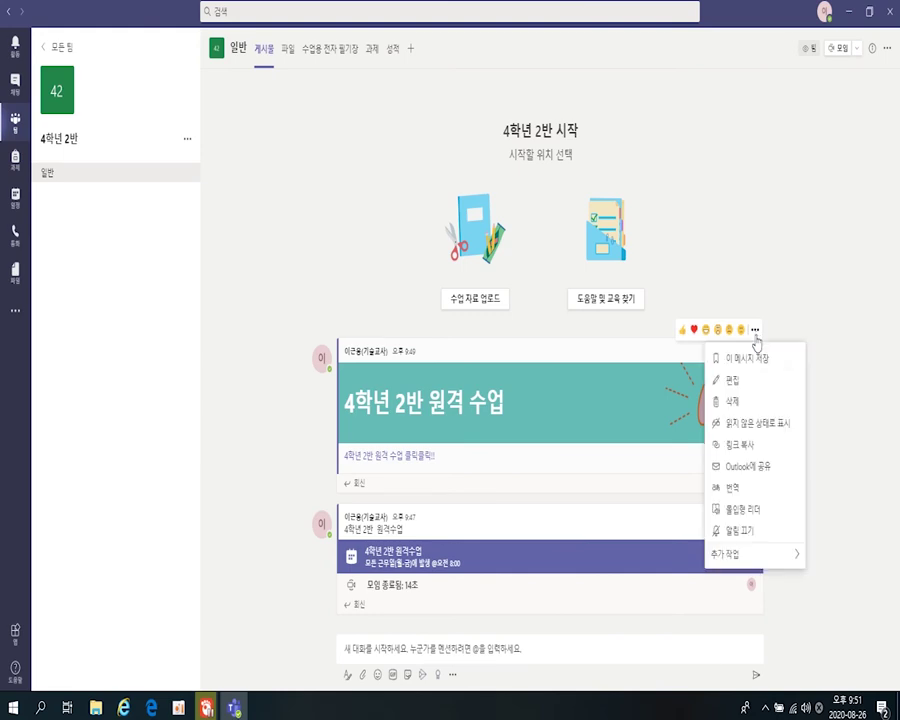
pyautogui.click(739, 382)
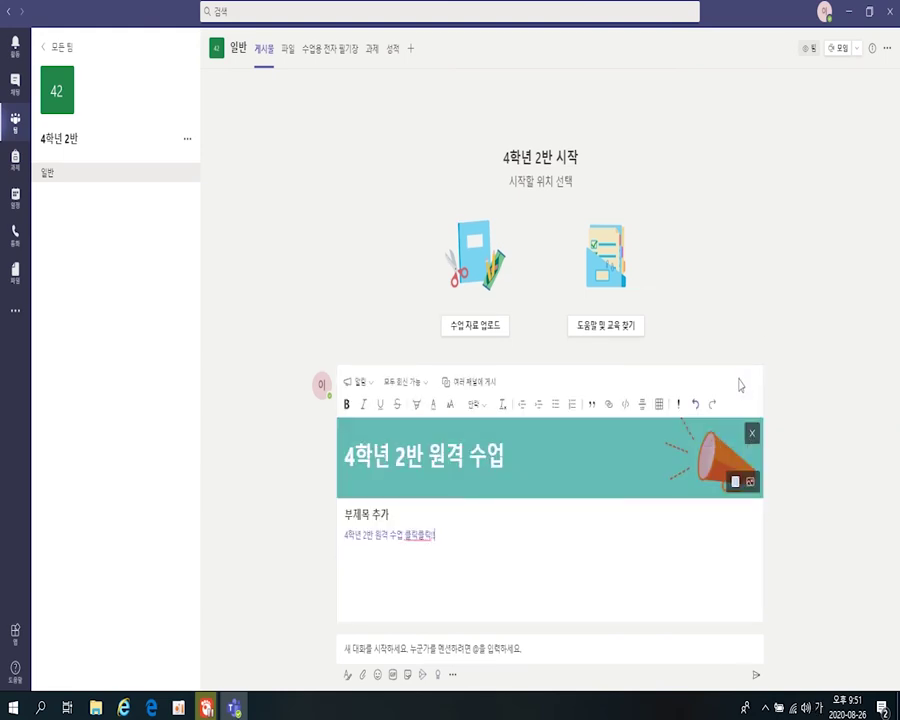
pyautogui.moveTo(446, 390); pyautogui.dragTo(323, 392)
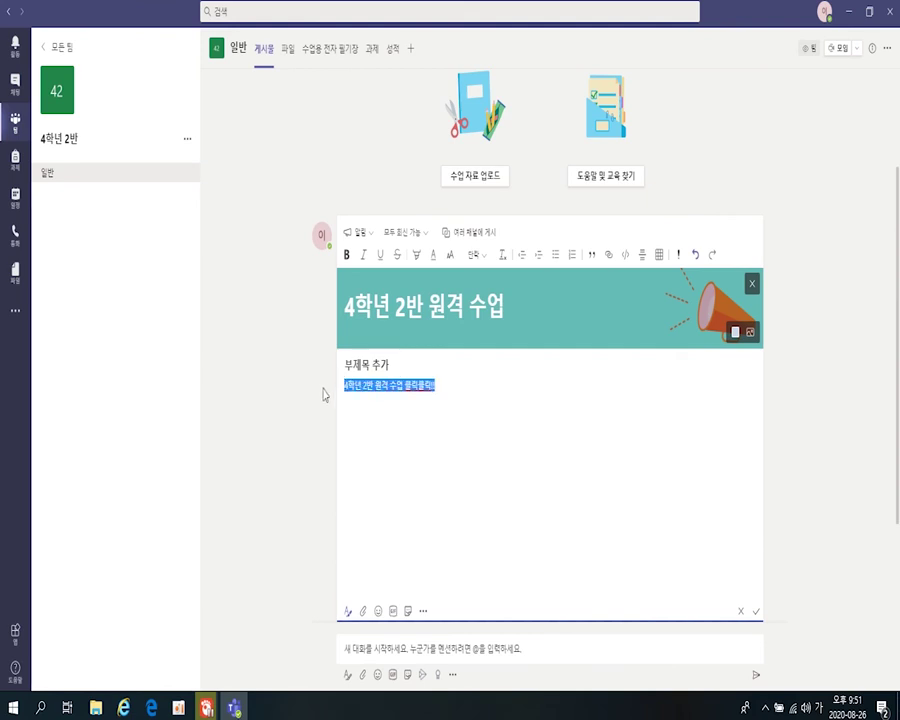
pyautogui.click(436, 256)
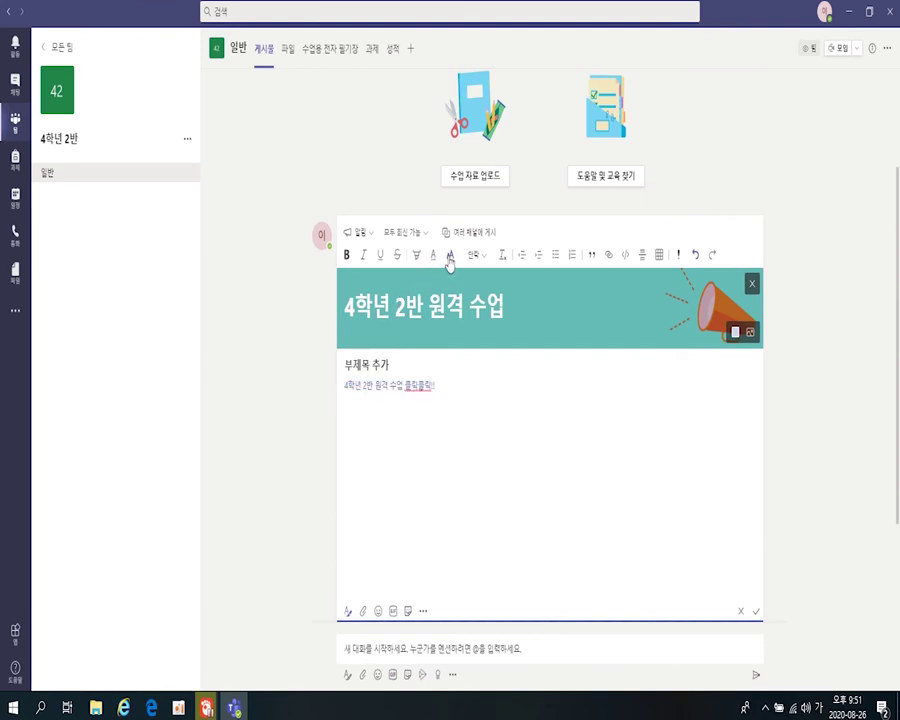
pyautogui.click(451, 256)
pyautogui.click(436, 197)
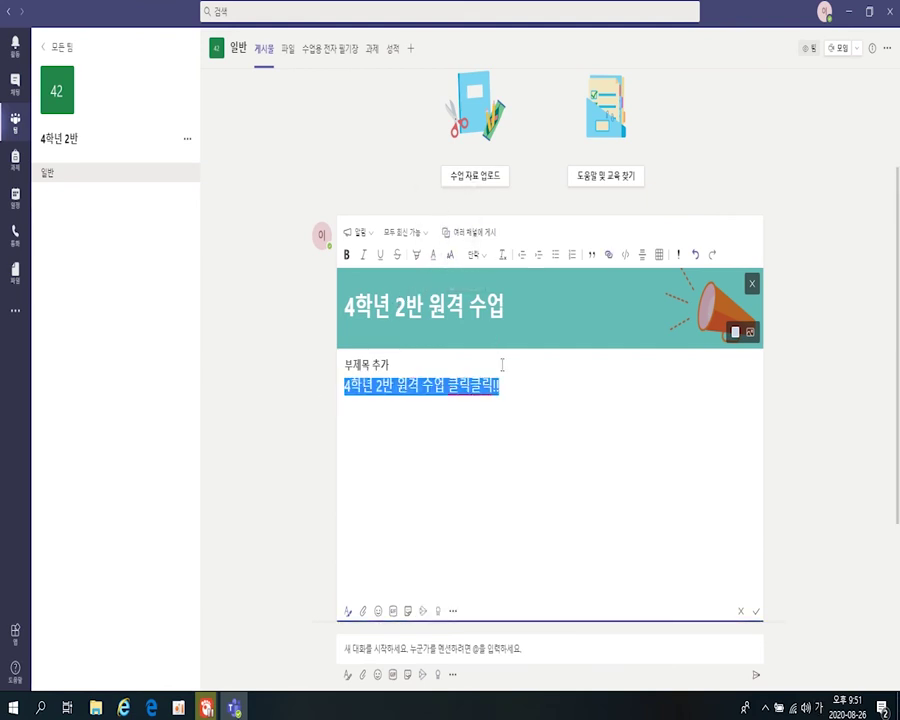
# - Make that subtitle line bold and italic, then save the edited announcement
pyautogui.click(514, 397)
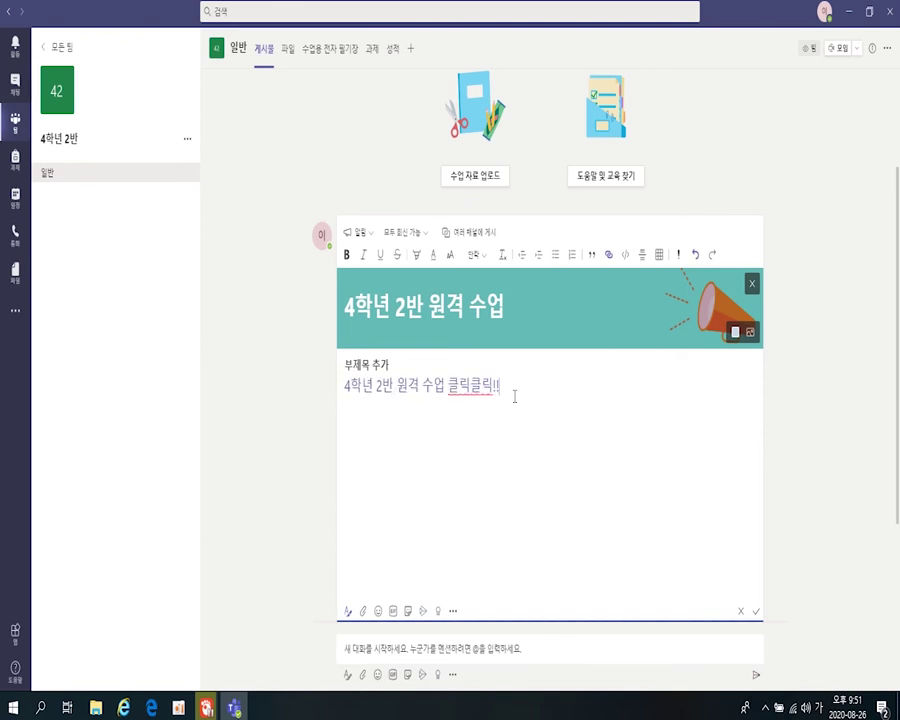
pyautogui.moveTo(502, 387); pyautogui.dragTo(319, 297)
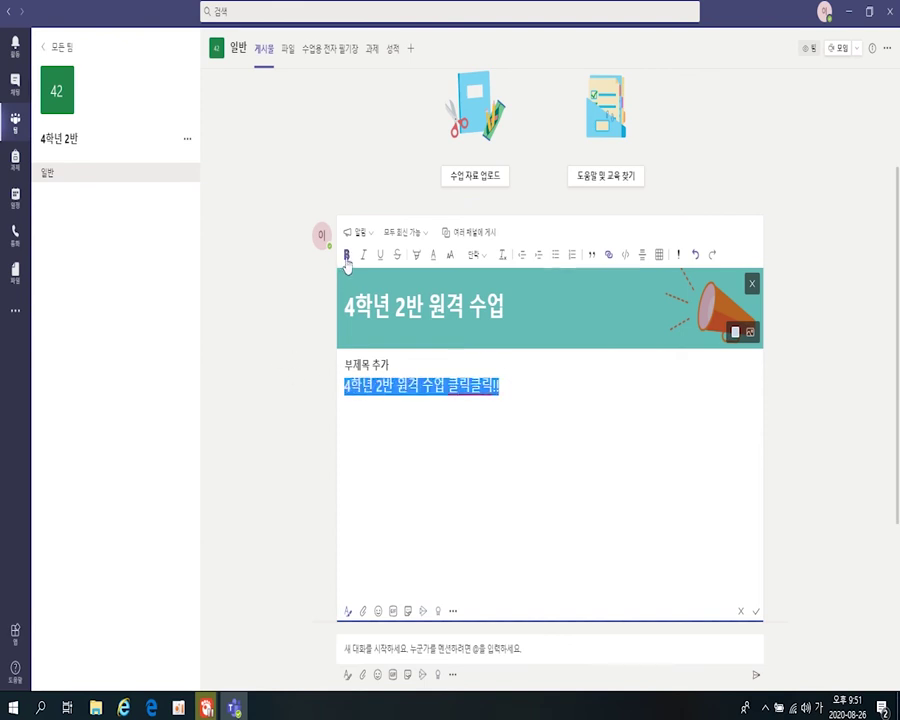
pyautogui.click(347, 255)
pyautogui.click(364, 256)
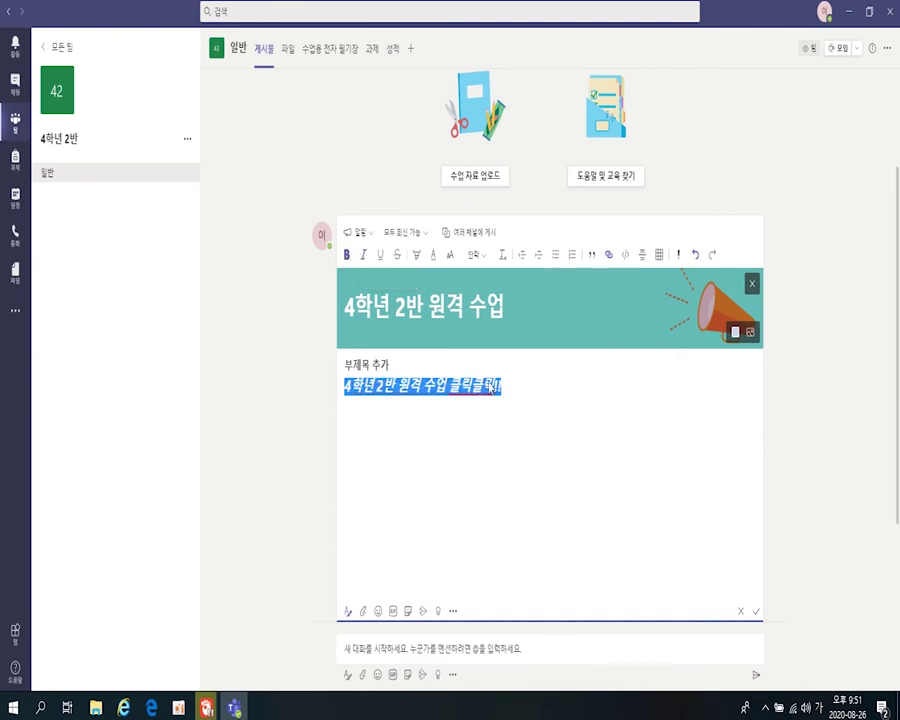
pyautogui.click(549, 430)
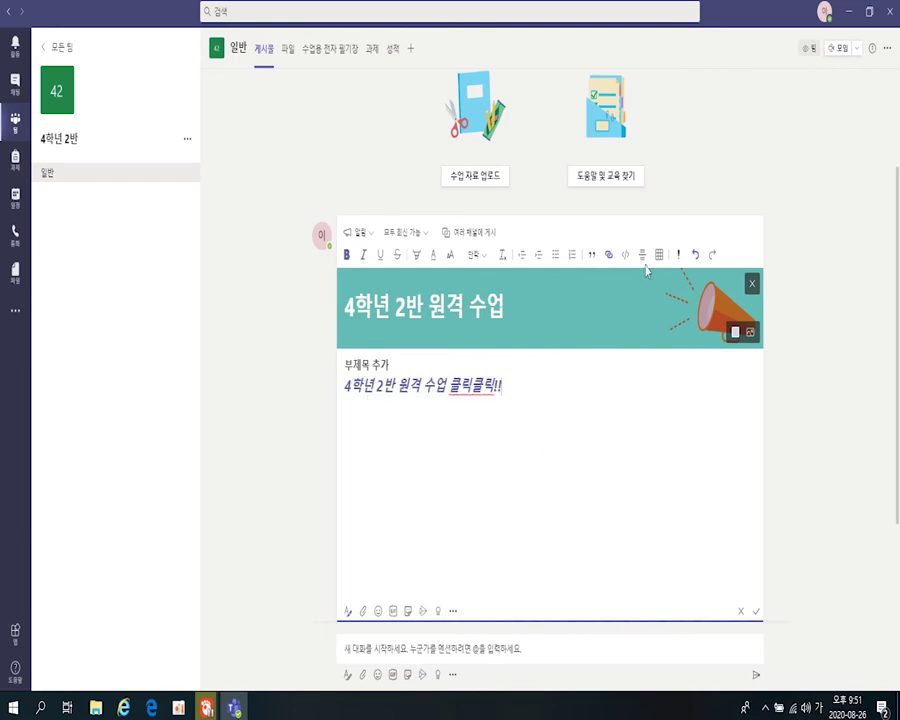
pyautogui.click(757, 614)
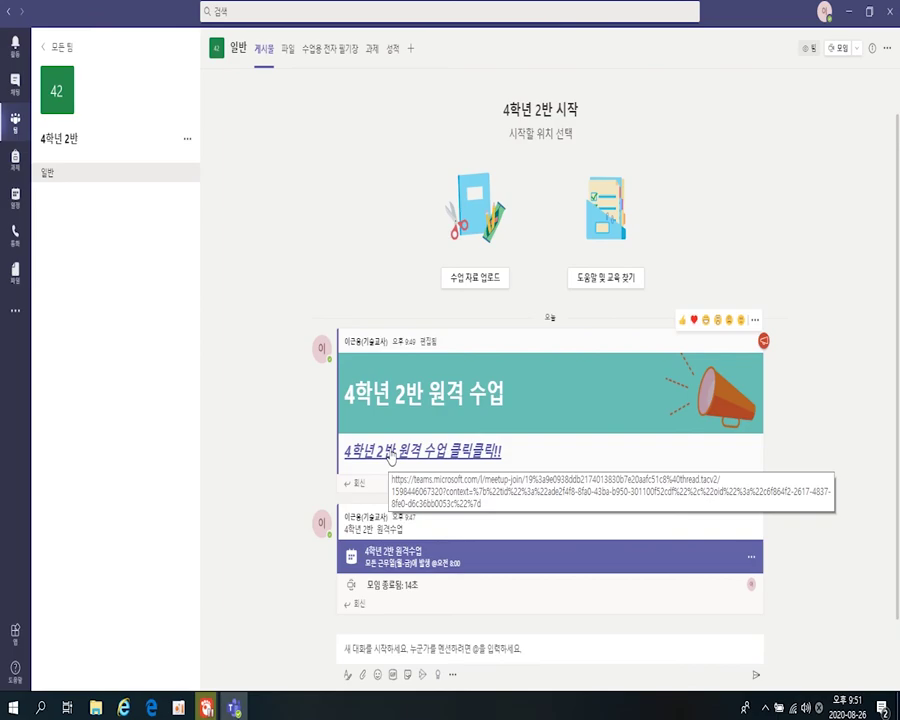
# - Rejoin the 원격수업 meeting from the edited announcement link and hang up after about 23 seconds
pyautogui.click(392, 455)
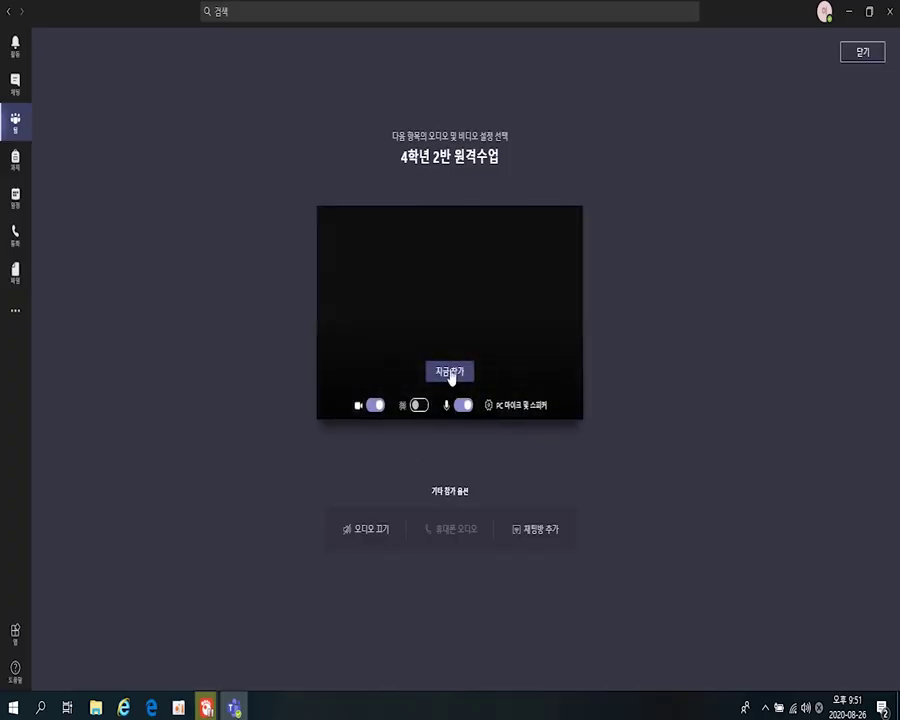
pyautogui.click(450, 372)
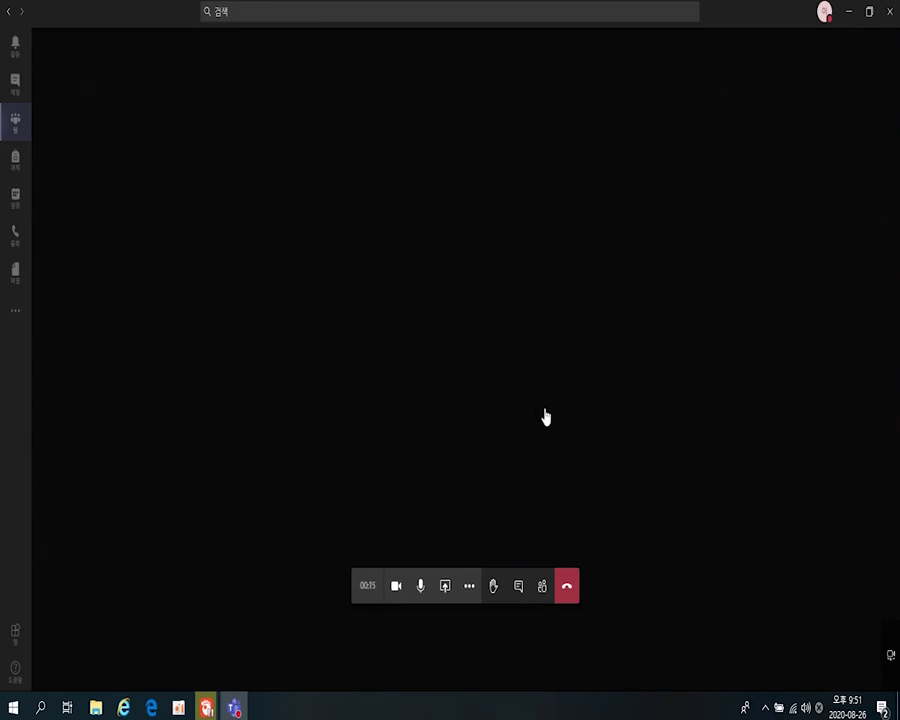
pyautogui.click(566, 588)
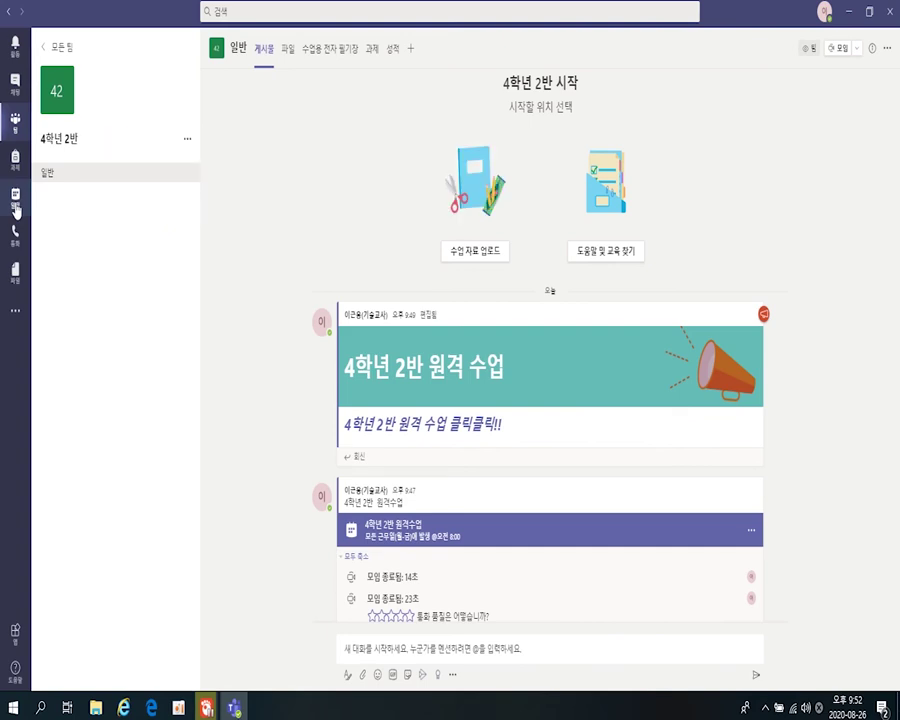
# - Go to the calendar week view and start a new meeting for 2020. 8. 26. 오후 10:00
pyautogui.click(15, 205)
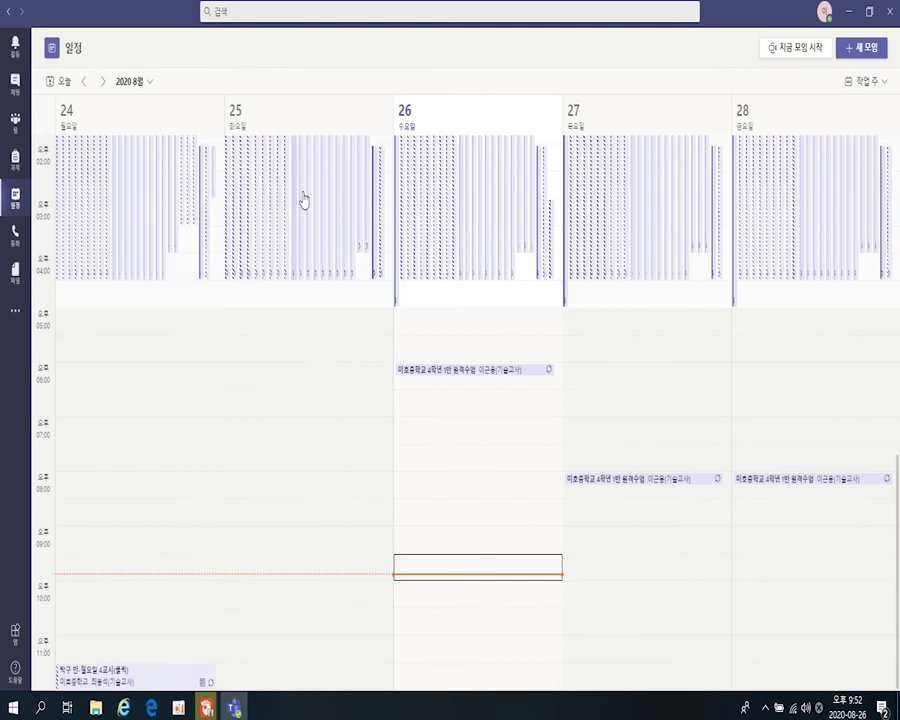
pyautogui.scroll(5, 558, 222)
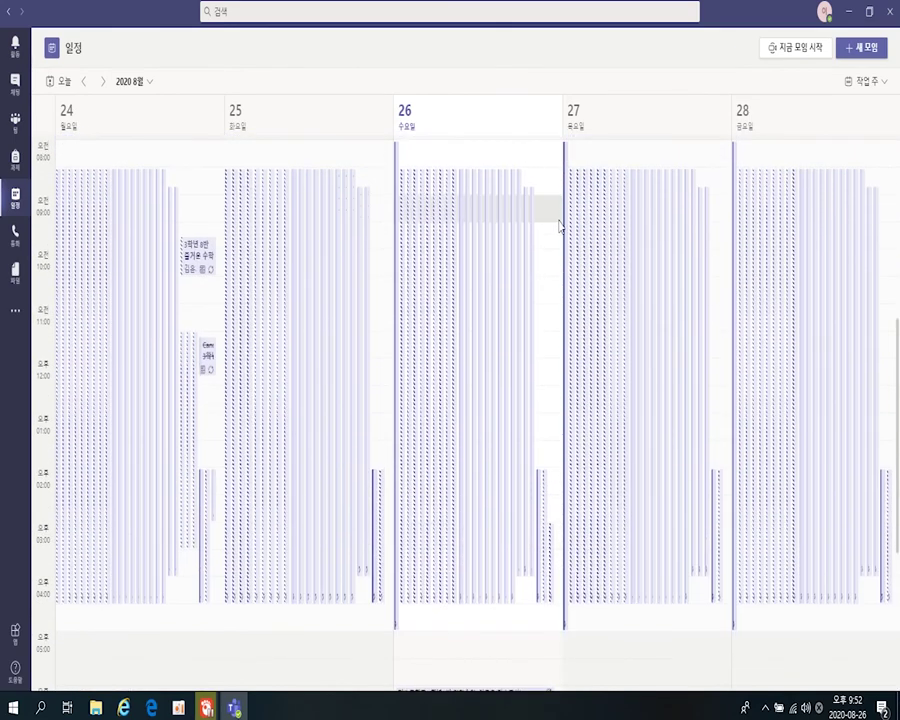
pyautogui.scroll(-3, 528, 313)
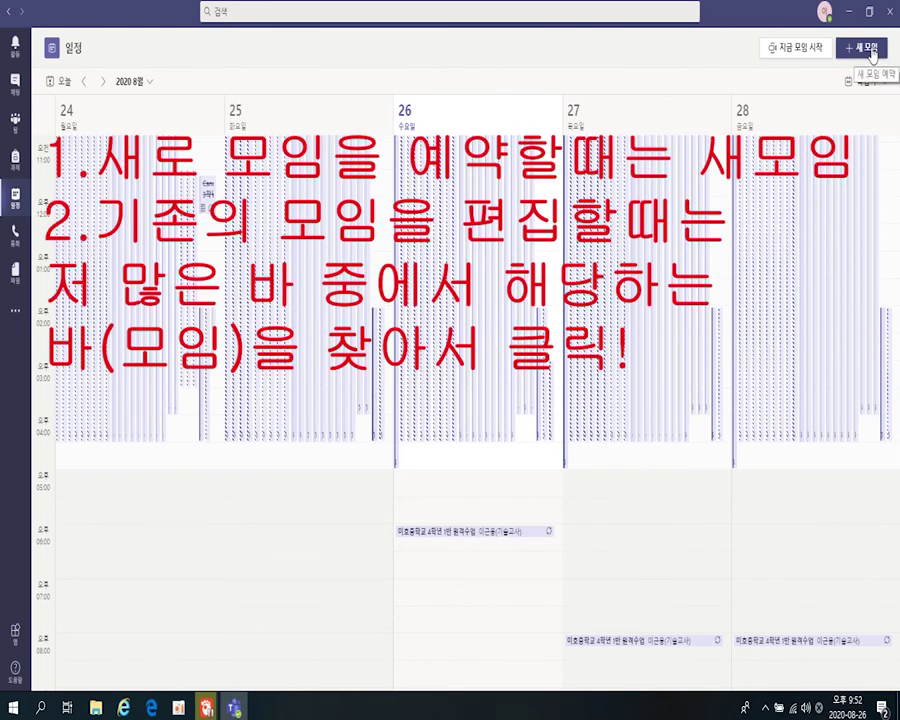
pyautogui.click(868, 50)
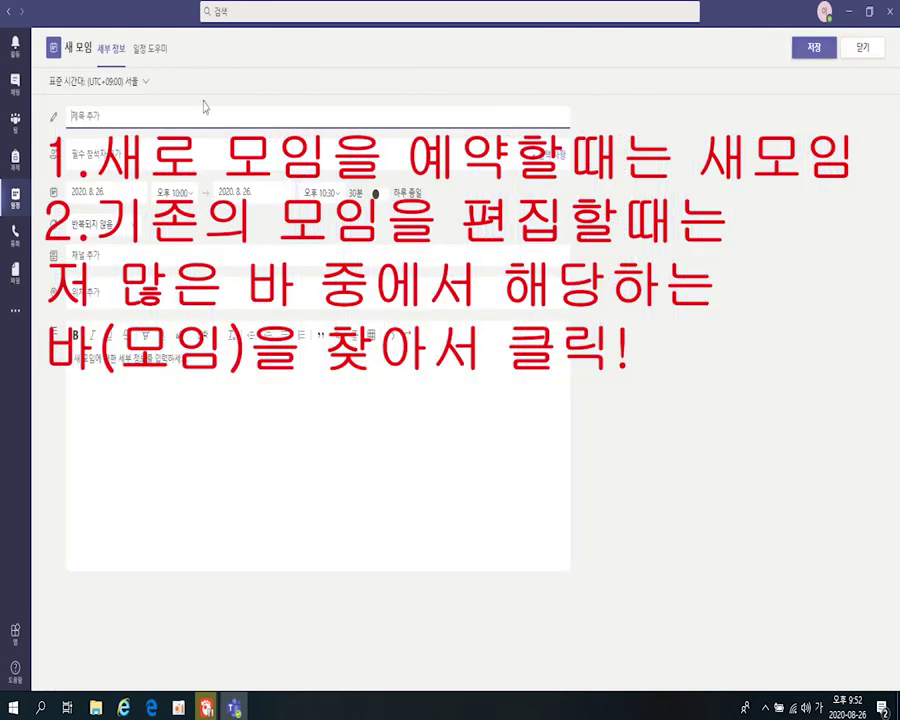
# - Title the meeting 4학년 2반 원격수업 and paste the same title into the details box
pyautogui.write('4학년 2반느')
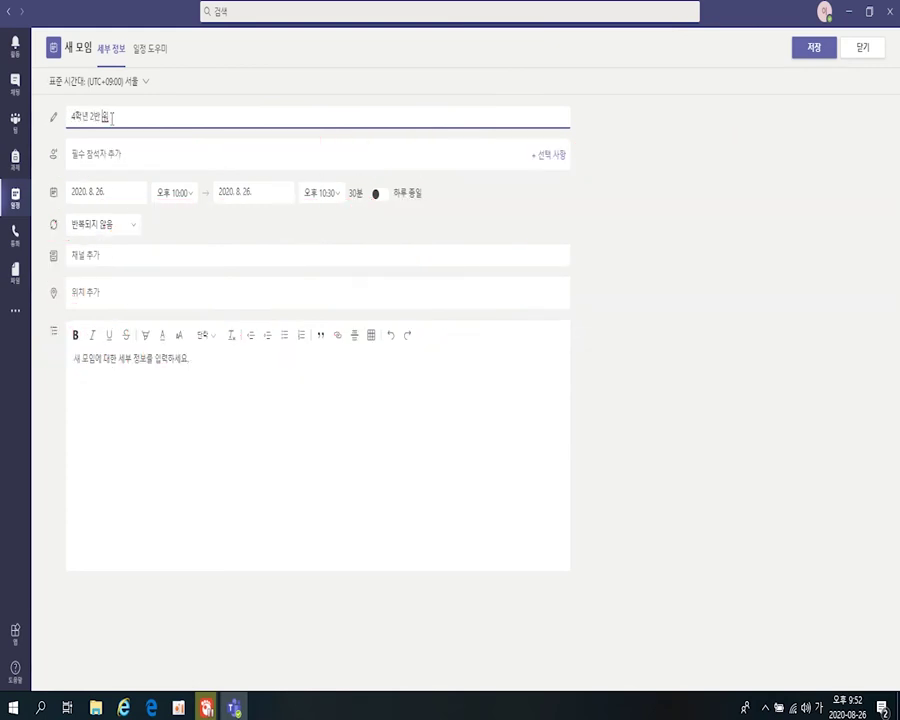
pyautogui.write('격수업')
pyautogui.hotkey('ctrl', 'a')
pyautogui.hotkey('ctrl', 'c')
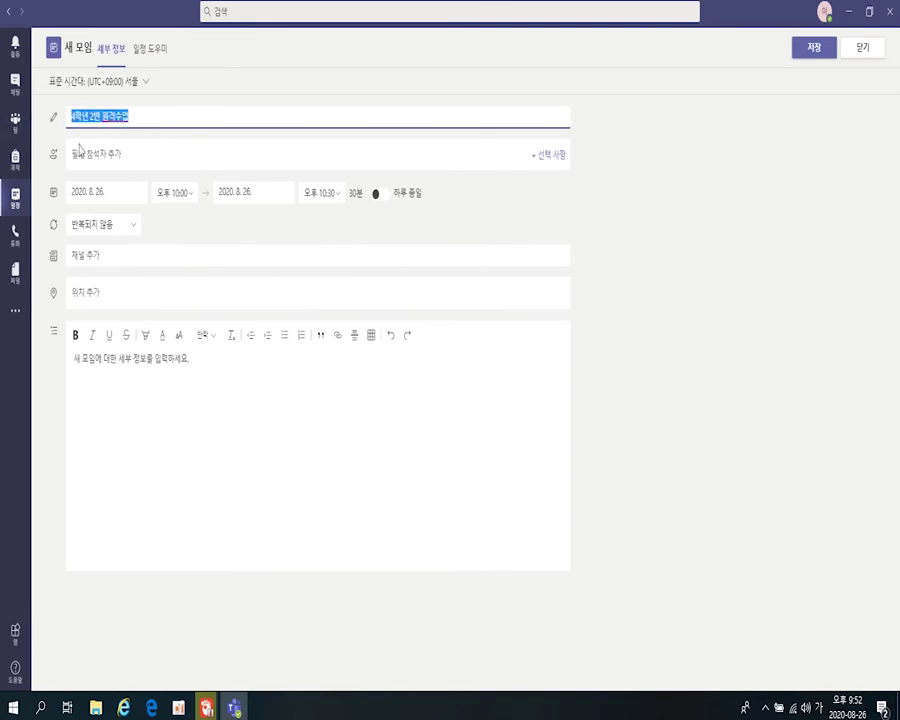
pyautogui.click(133, 380)
pyautogui.hotkey('ctrl', 'v')
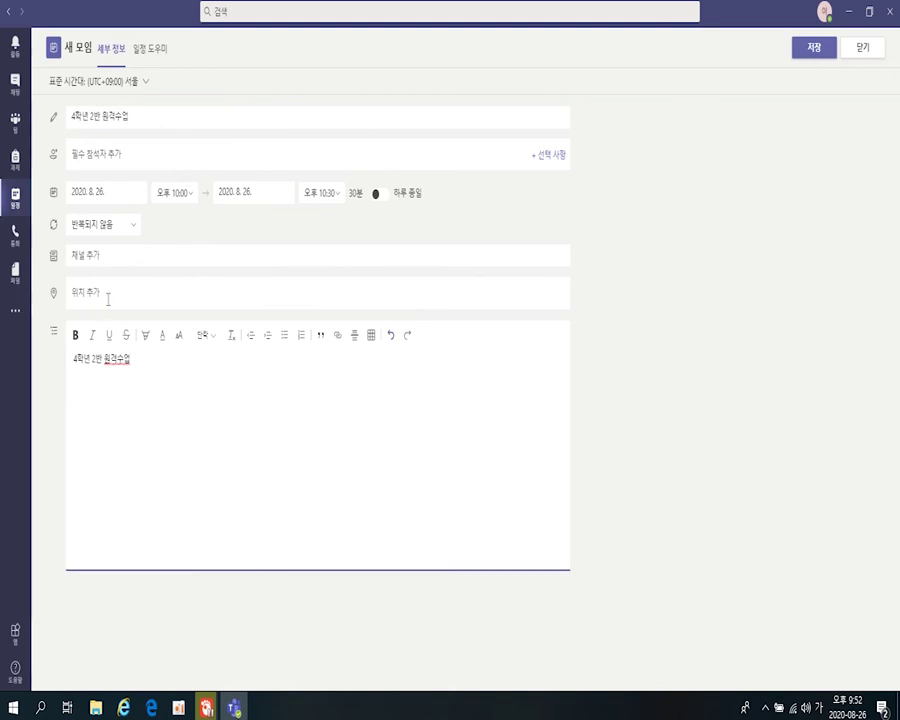
pyautogui.click(145, 164)
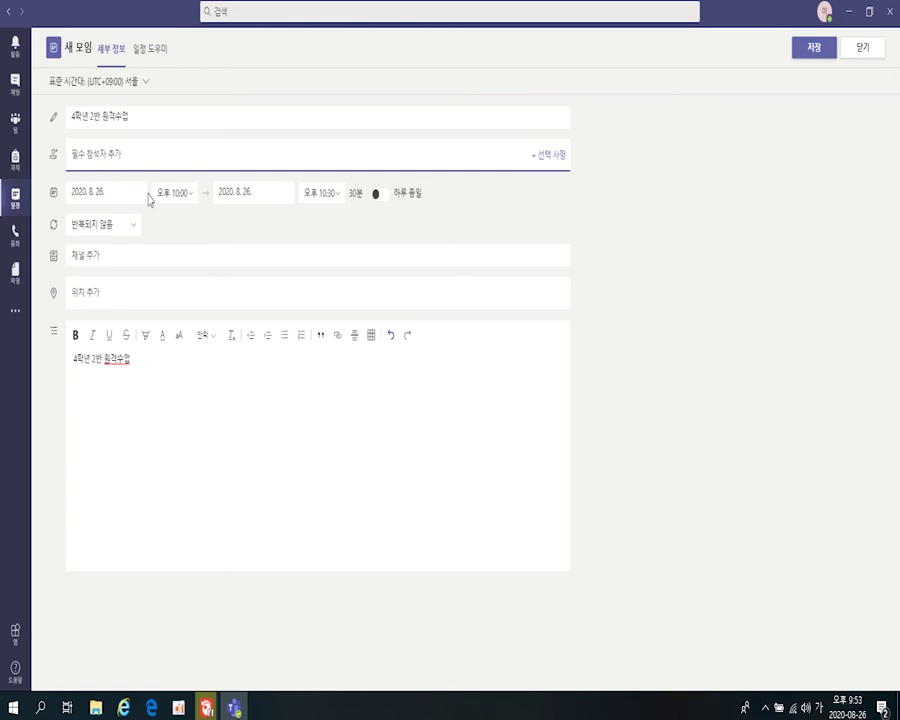
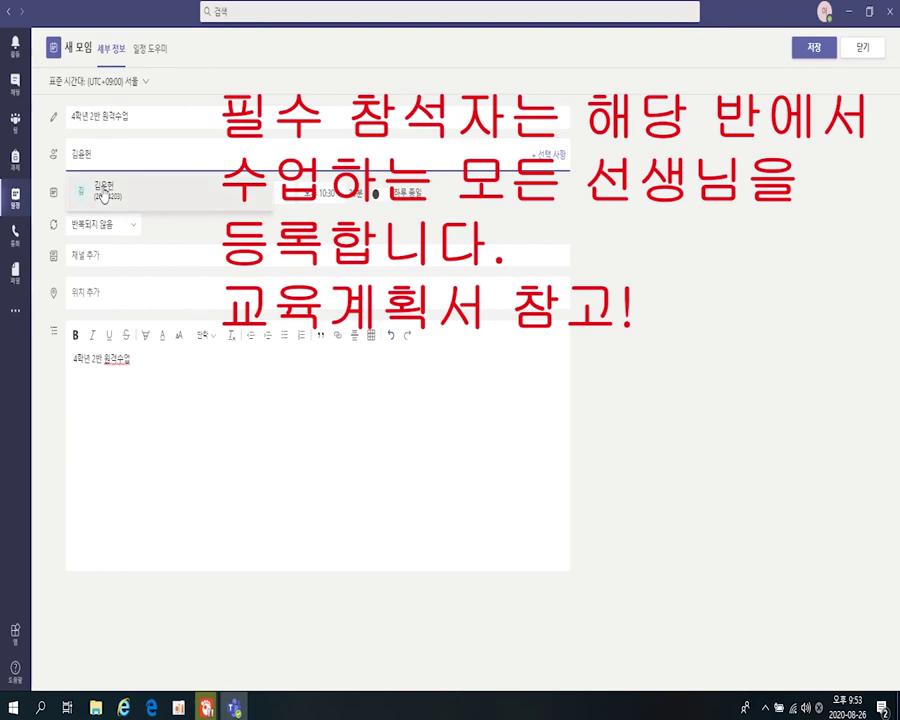
# - Search each of the three teachers by name in 필수 참석자 and pick them from the suggestions
pyautogui.click(104, 192)
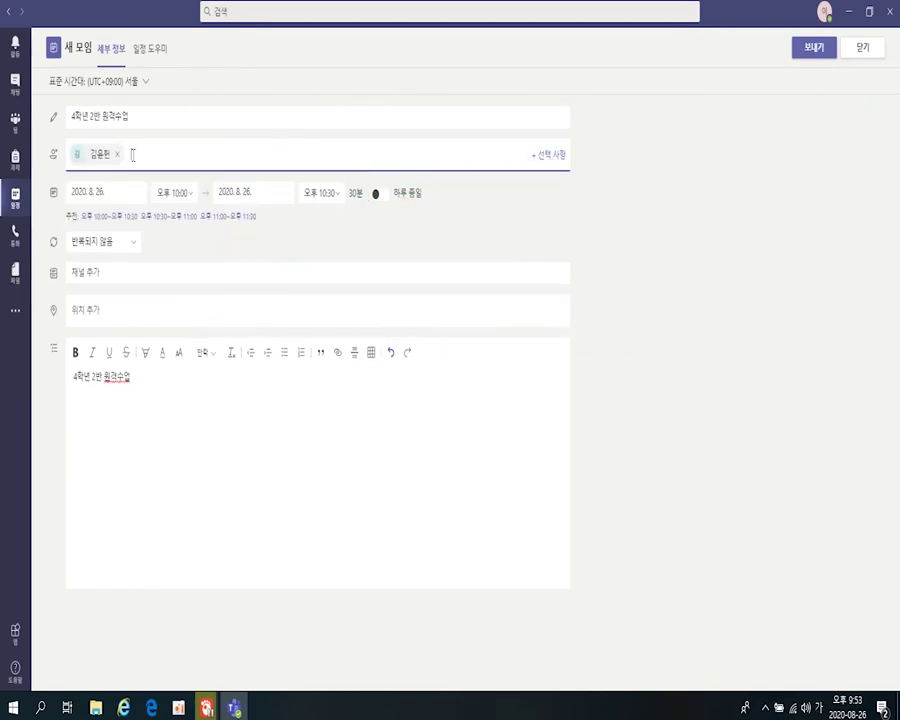
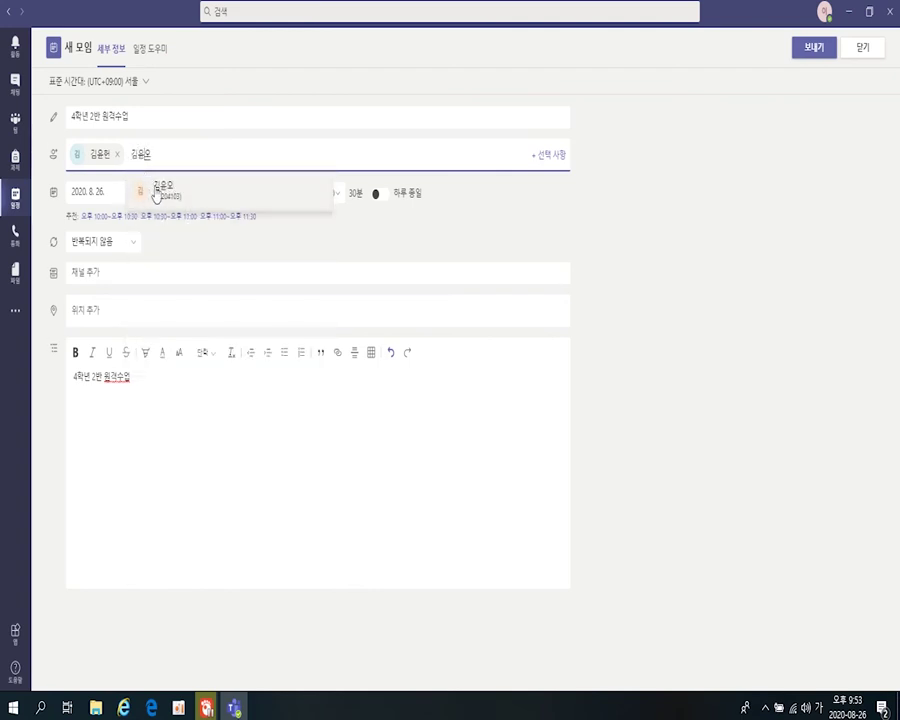
pyautogui.click(160, 194)
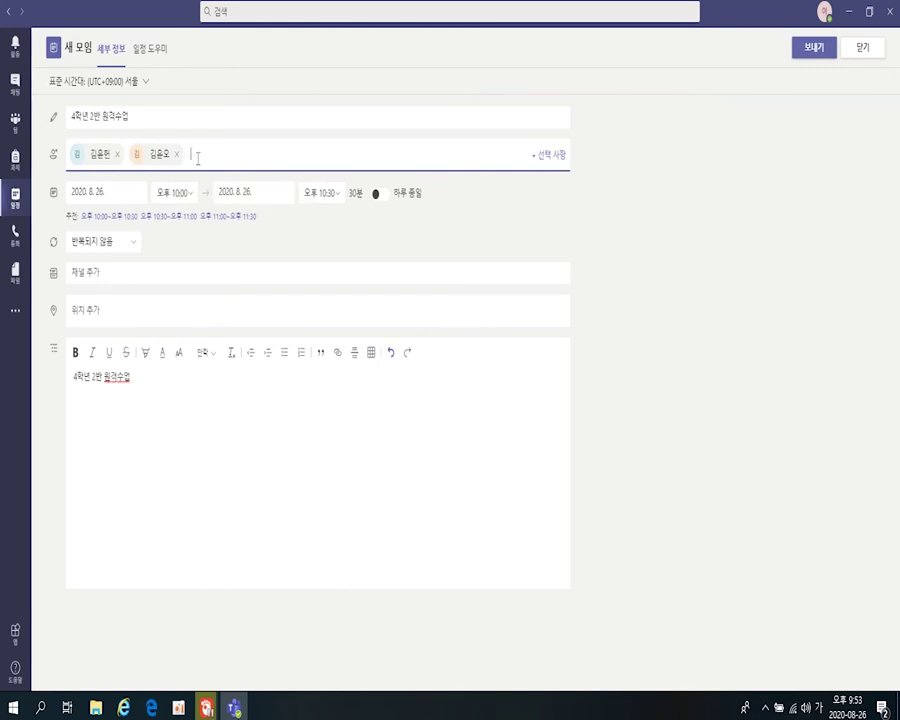
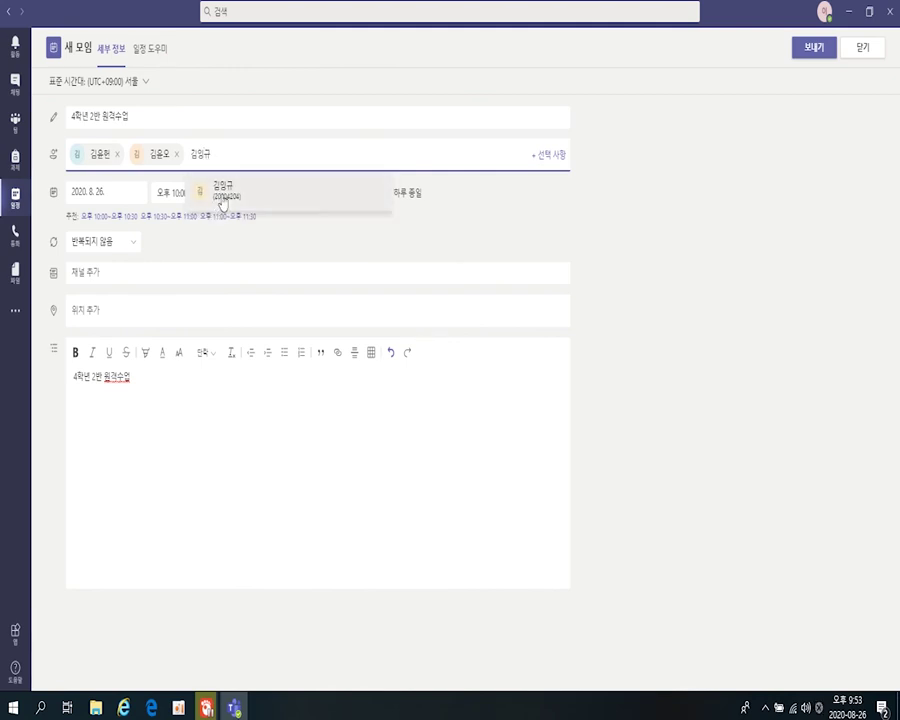
pyautogui.click(222, 200)
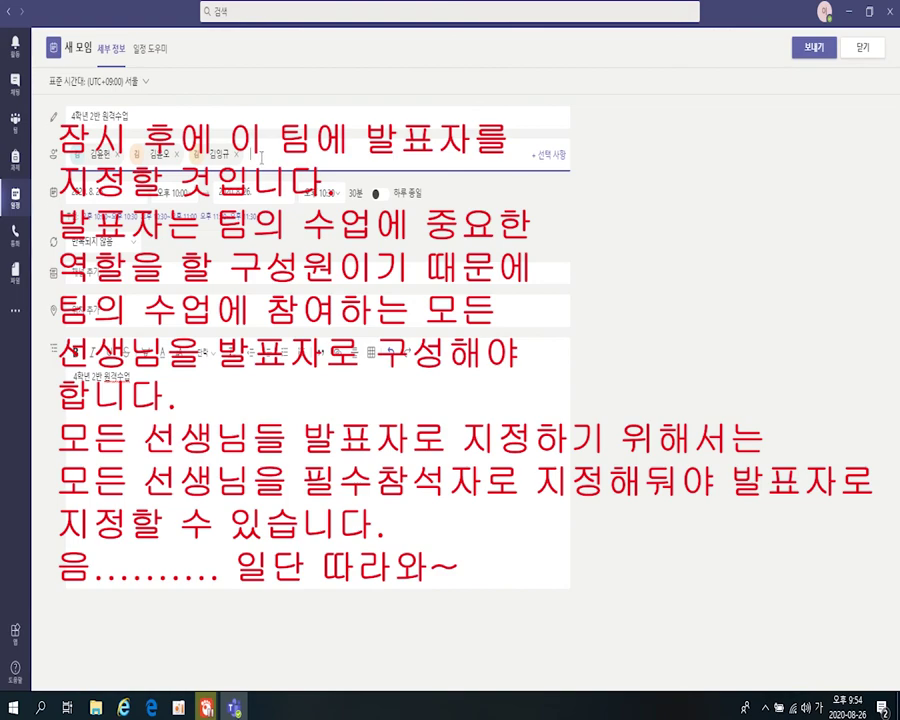
# - Set the class to run from 오전 8:00 to 오후 5:00
pyautogui.click(190, 196)
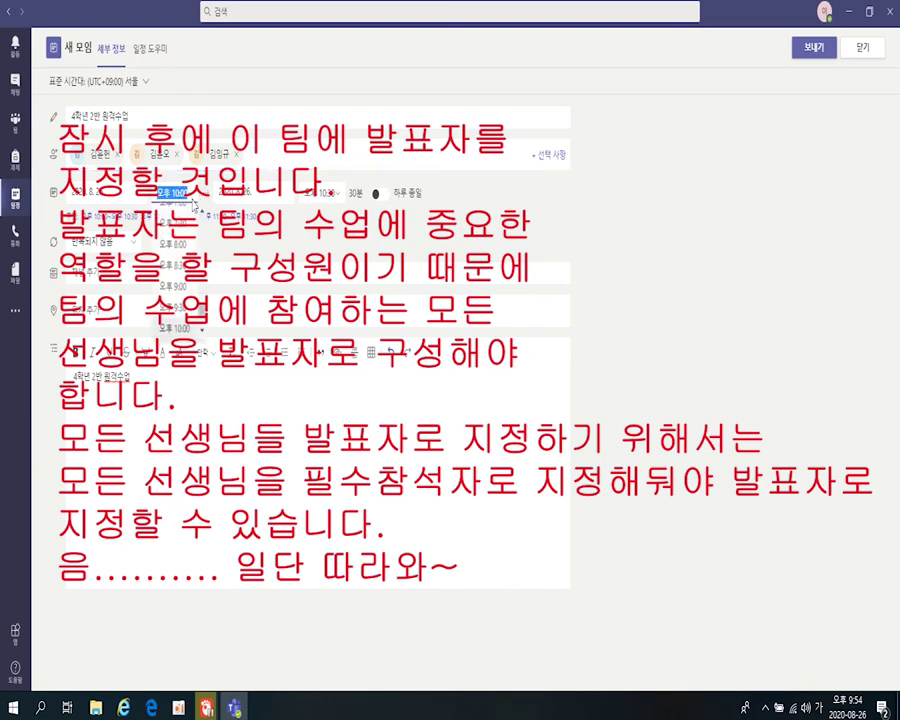
pyautogui.scroll(5, 183, 247)
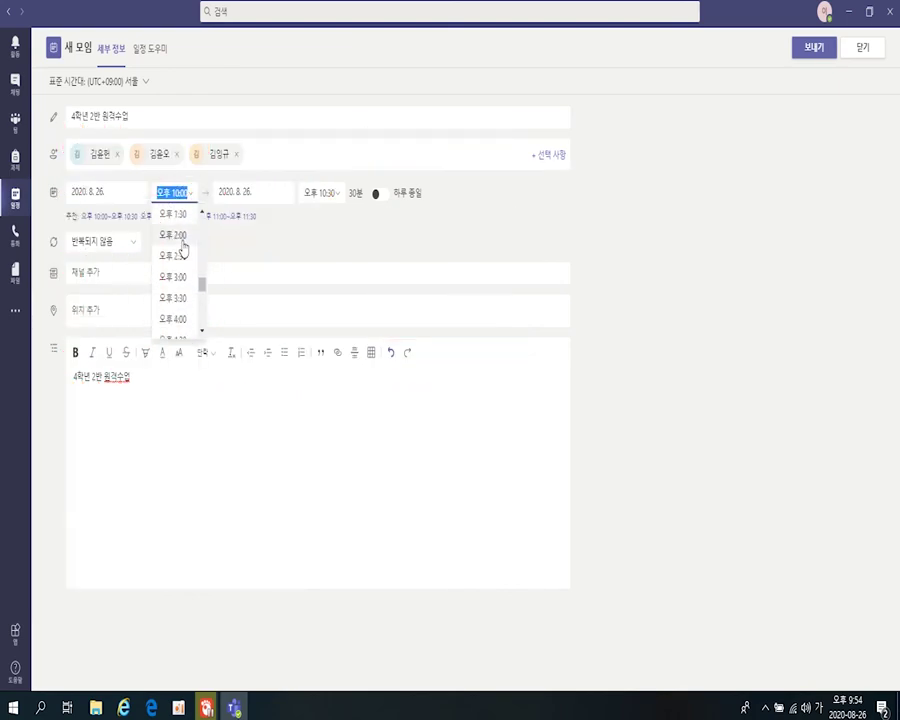
pyautogui.scroll(3, 183, 247)
pyautogui.scroll(3, 181, 255)
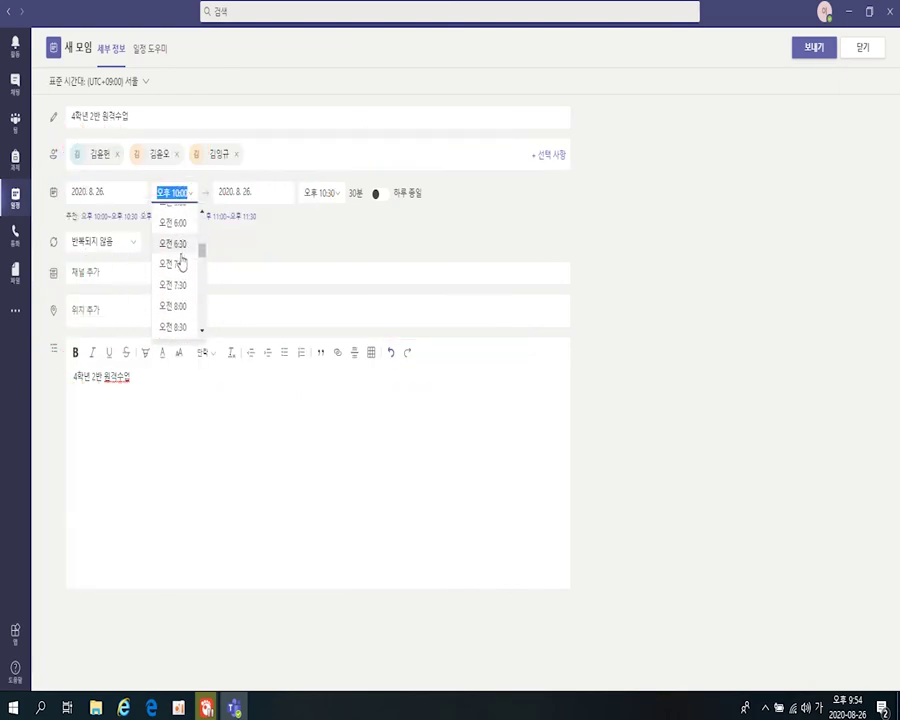
pyautogui.click(178, 308)
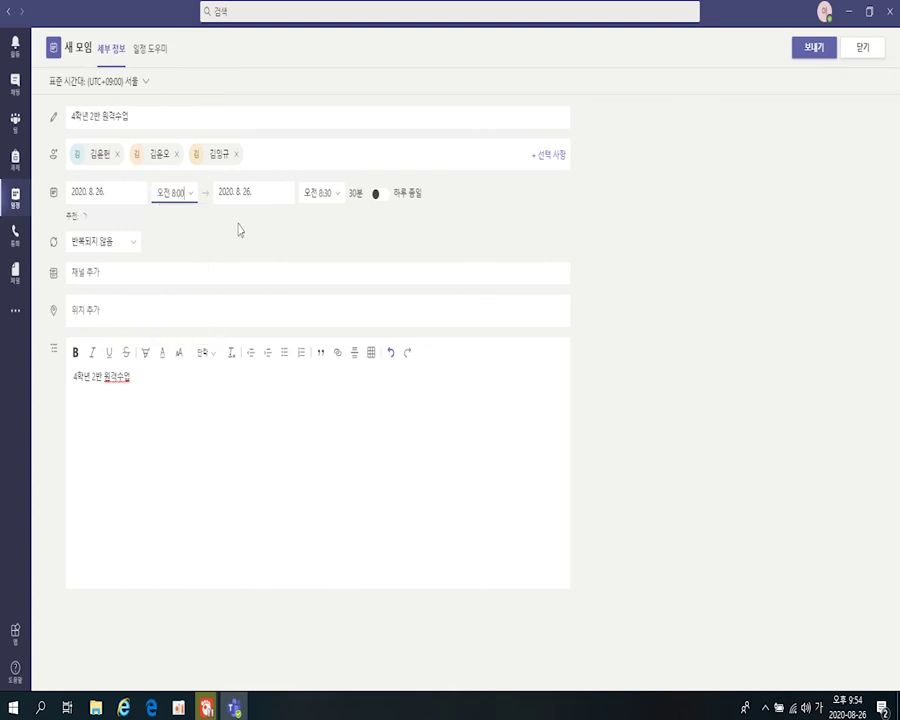
pyautogui.click(330, 196)
pyautogui.scroll(-6, 330, 280)
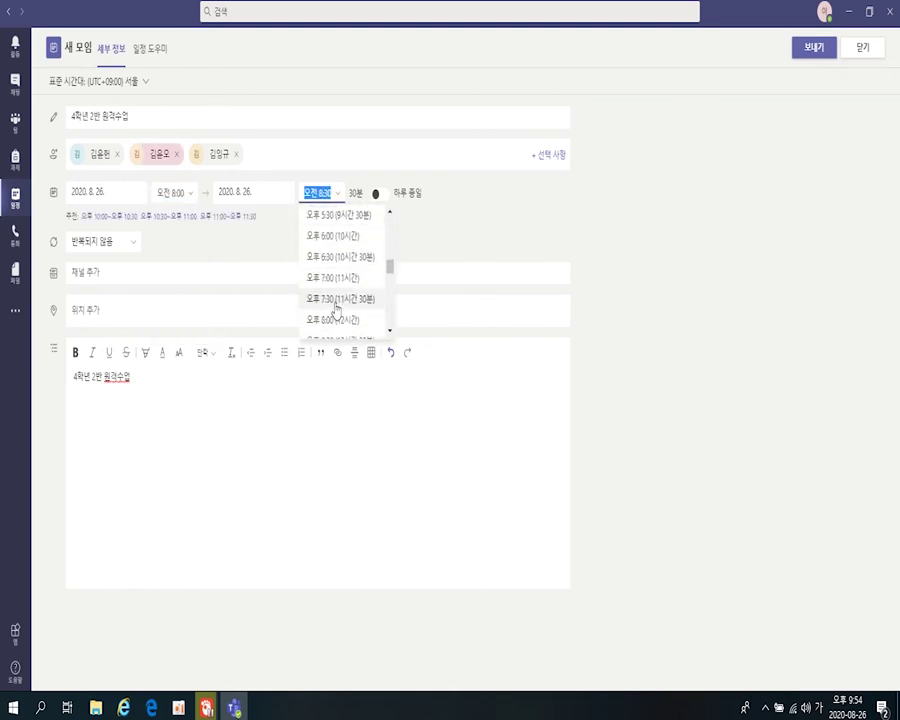
pyautogui.scroll(2, 336, 300)
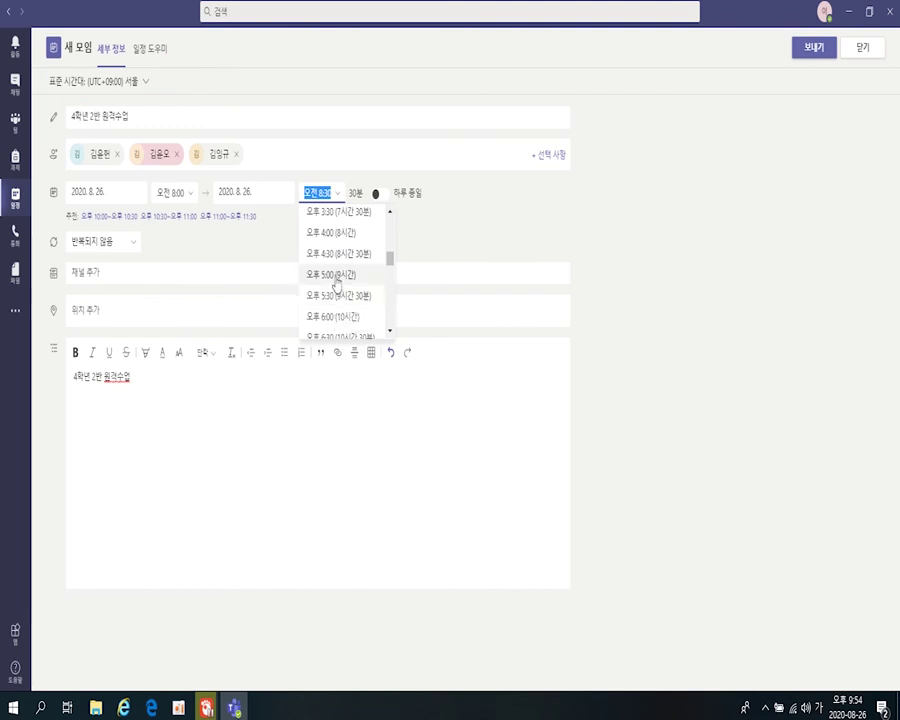
pyautogui.click(335, 280)
# - Make the meeting repeat every weekday (매주 월-금) and send the invitation
pyautogui.click(127, 246)
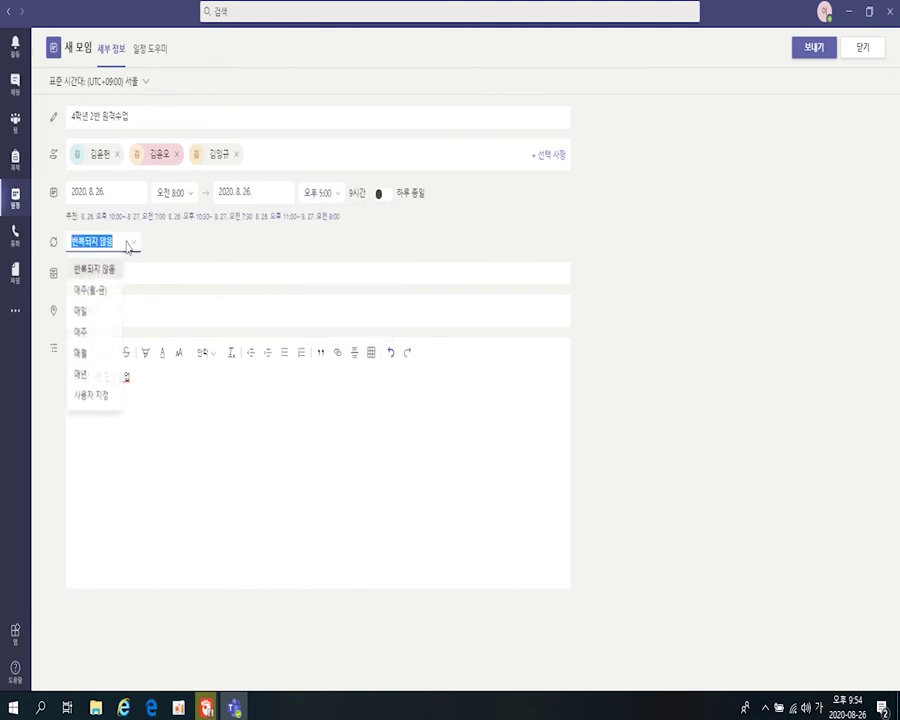
pyautogui.click(102, 292)
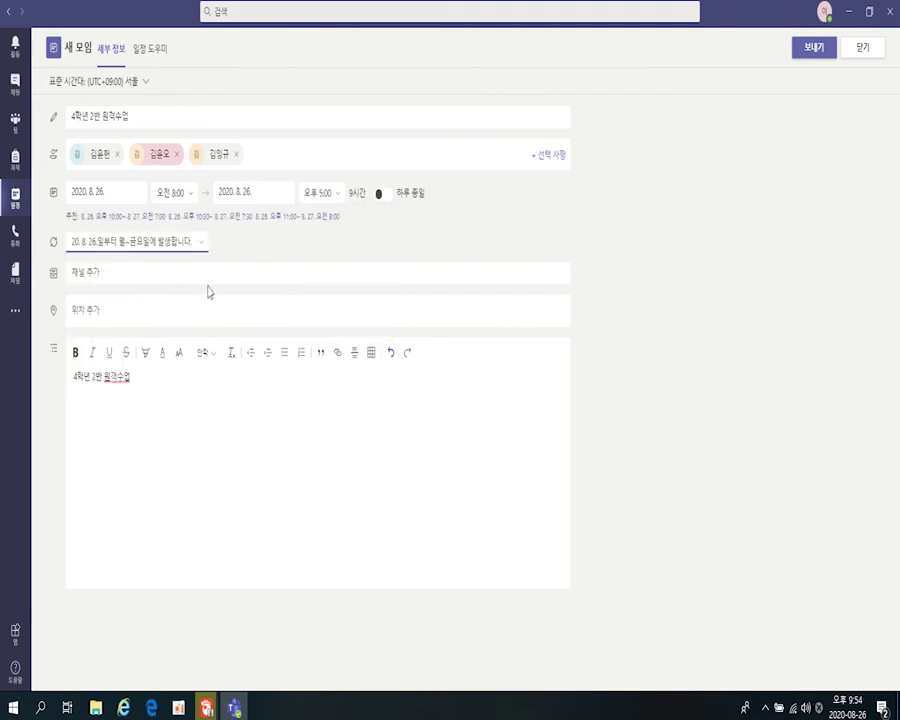
pyautogui.click(320, 450)
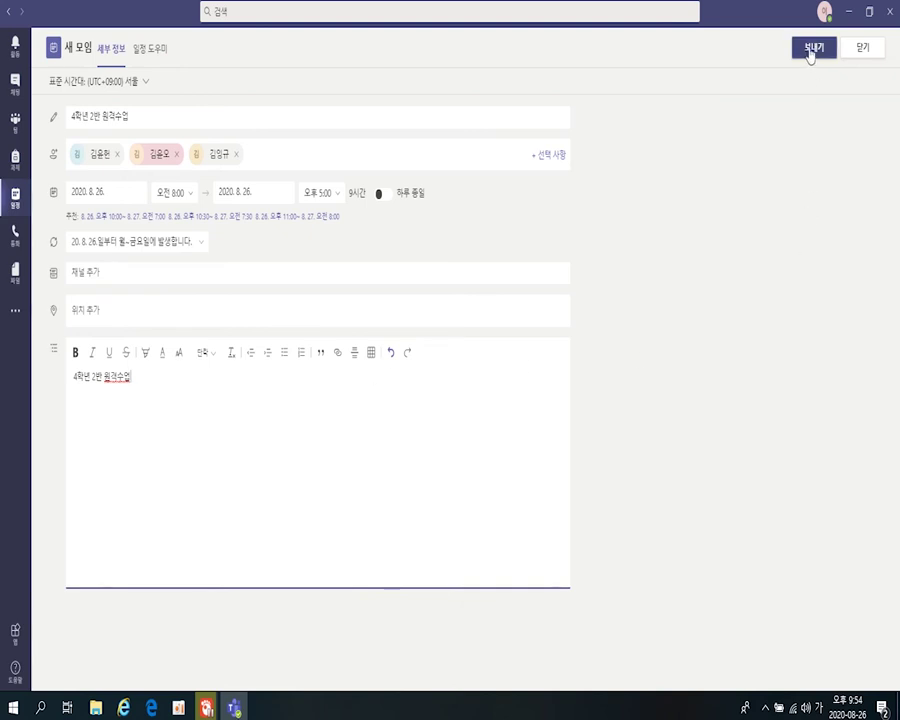
pyautogui.click(814, 55)
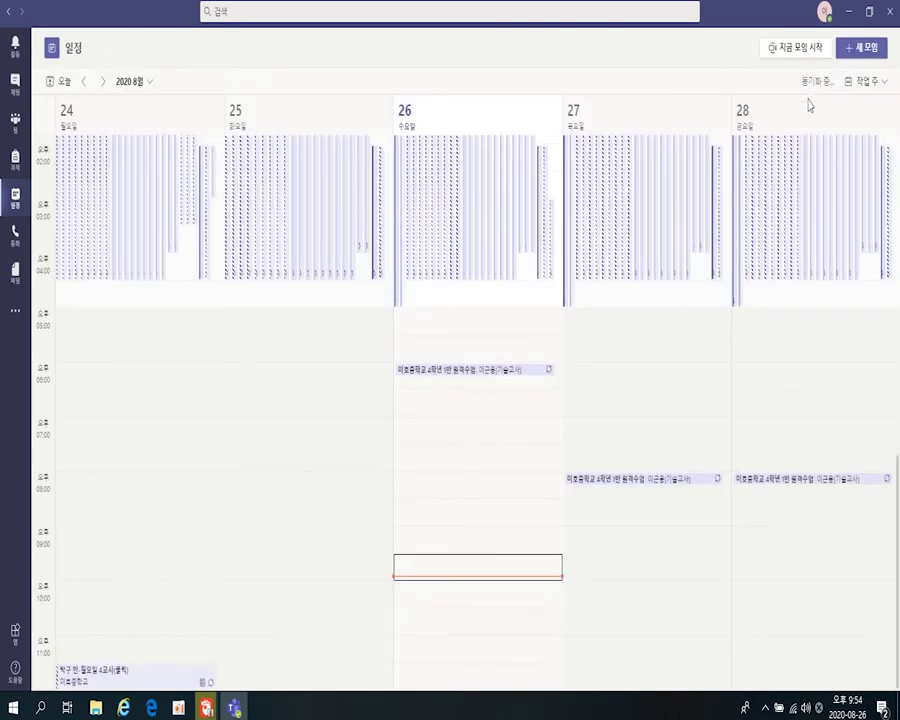
# - Open the 4학년 2반 원격수업 event on the 26th and launch its 모임 옵션 page in the browser
pyautogui.scroll(4, 585, 308)
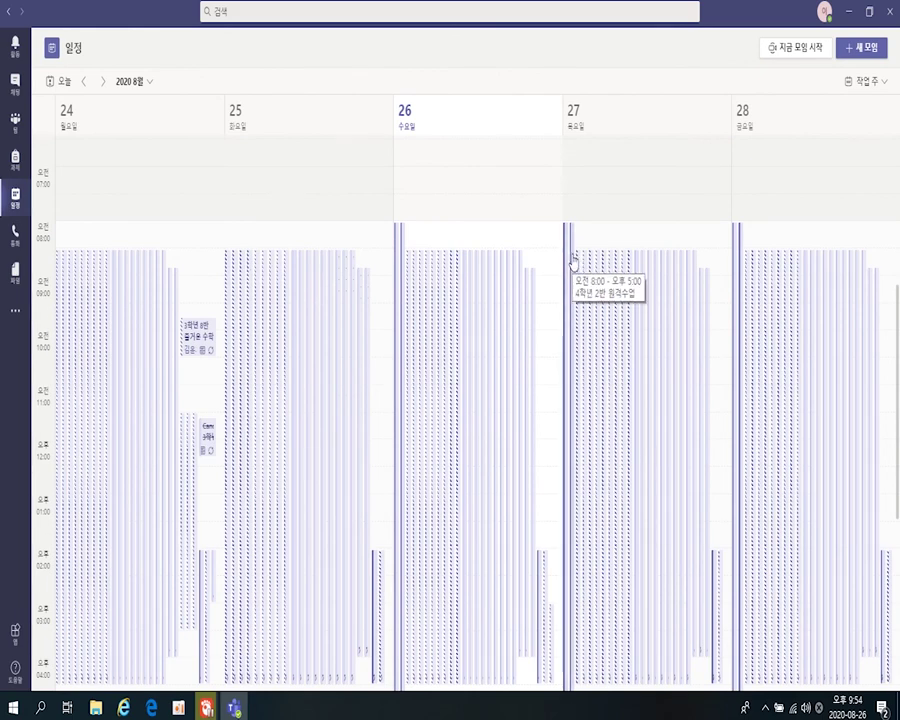
pyautogui.scroll(2, 573, 262)
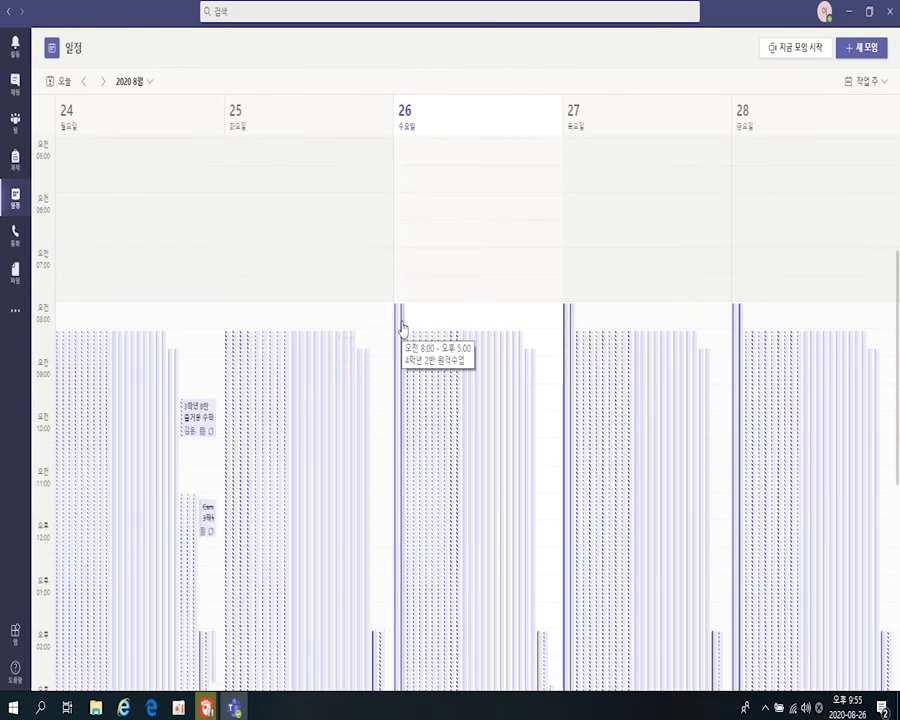
pyautogui.click(401, 328)
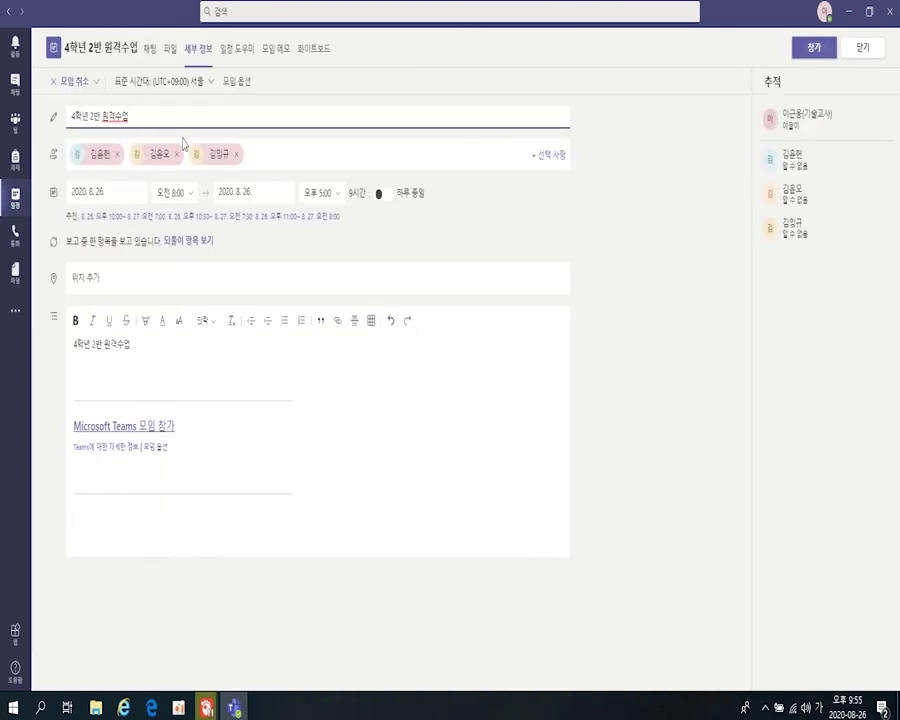
pyautogui.click(235, 88)
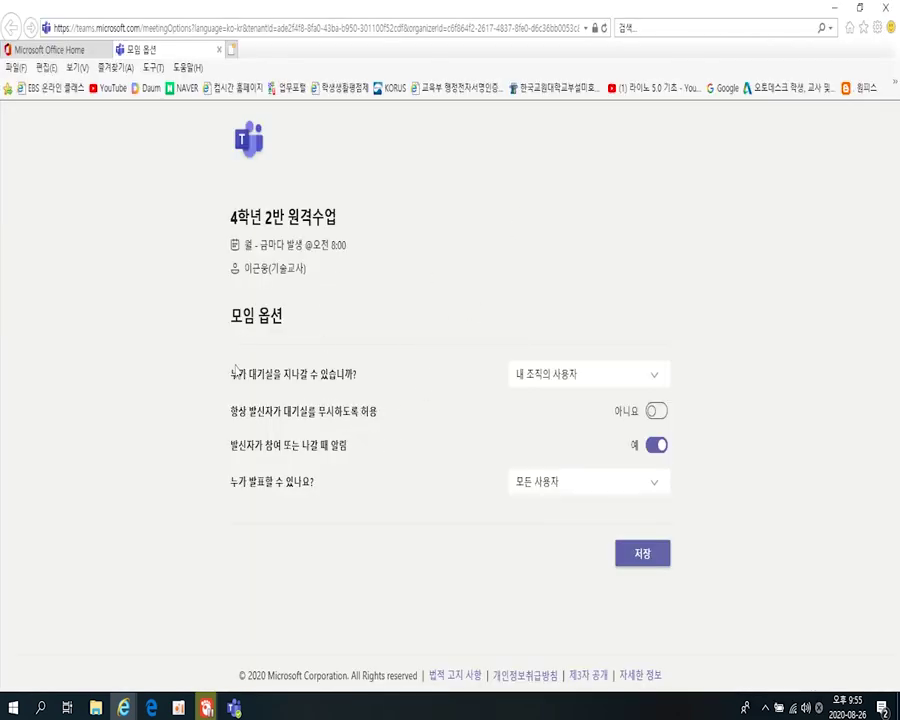
# - Set 누가 발표할 수 있나요? to 특정 사용자 on the meeting options page
pyautogui.moveTo(233, 376); pyautogui.dragTo(358, 500)
pyautogui.click(360, 502)
pyautogui.moveTo(295, 490); pyautogui.dragTo(323, 493)
pyautogui.click(361, 493)
pyautogui.click(532, 494)
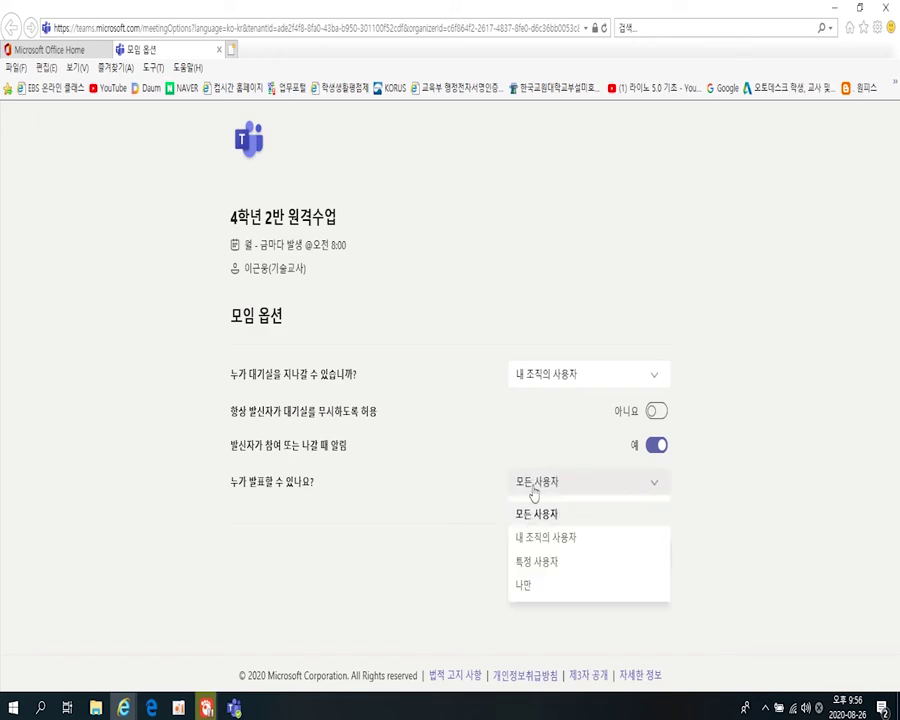
pyautogui.click(541, 563)
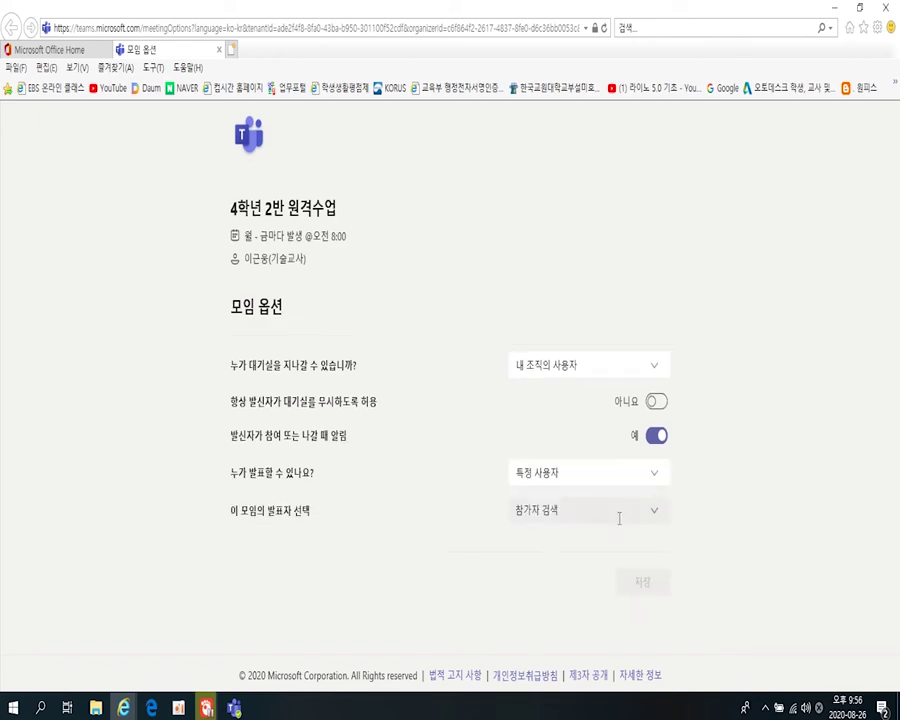
pyautogui.doubleClick(382, 8)
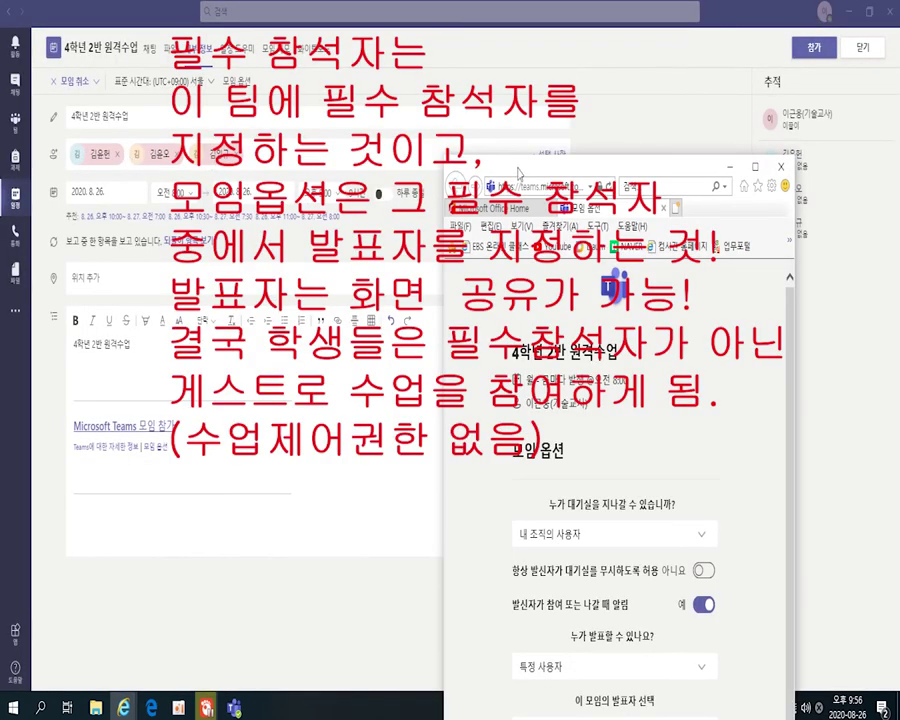
pyautogui.doubleClick(518, 174)
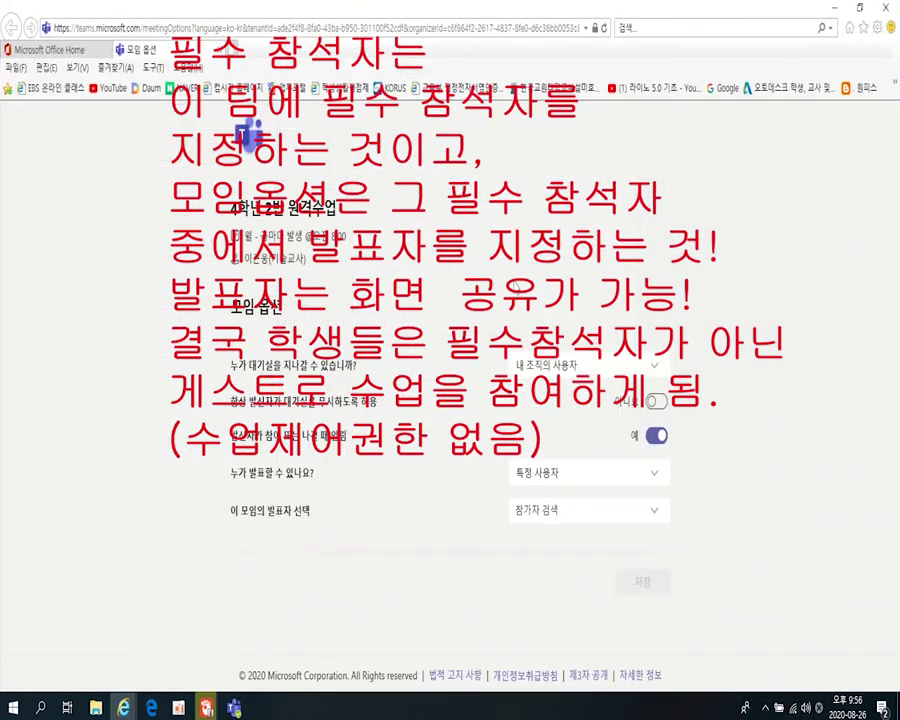
# - Choose all three teachers as presenters, save the options, and switch back to Teams
pyautogui.click(652, 514)
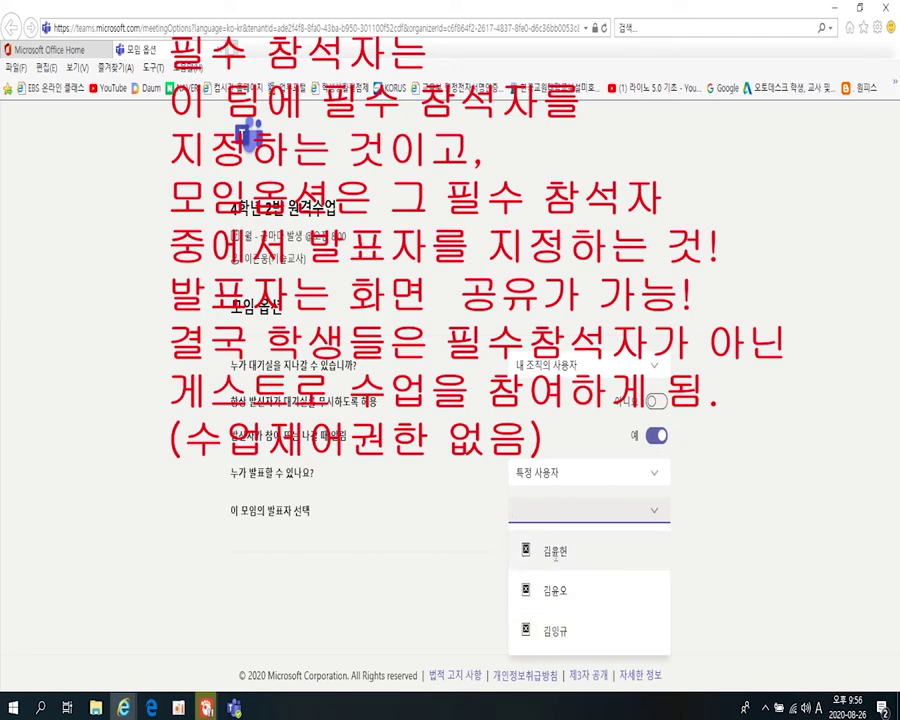
pyautogui.click(556, 551)
pyautogui.click(653, 512)
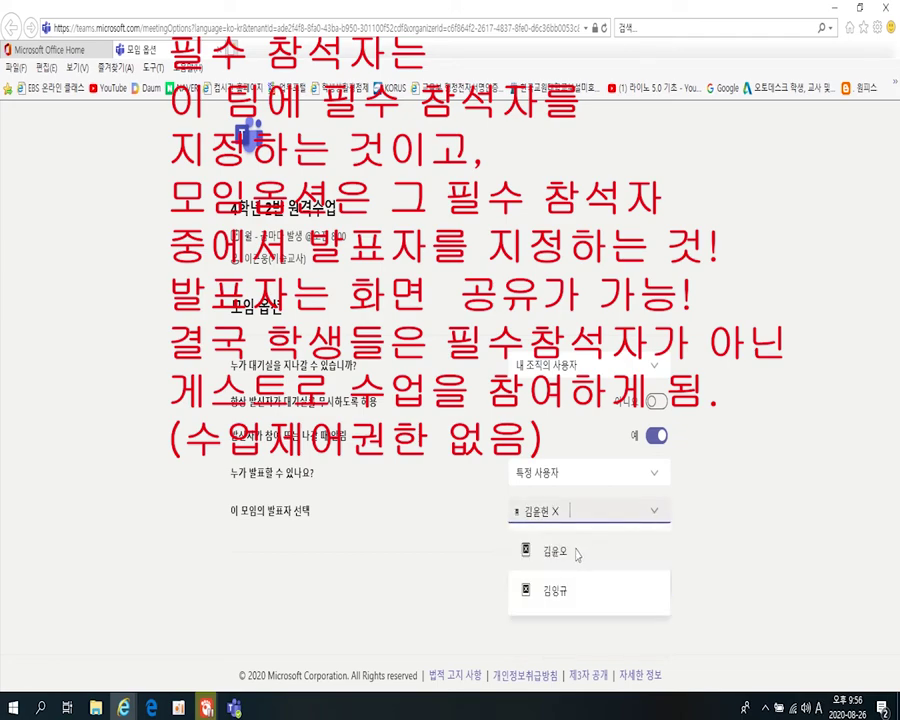
pyautogui.click(556, 551)
pyautogui.click(655, 524)
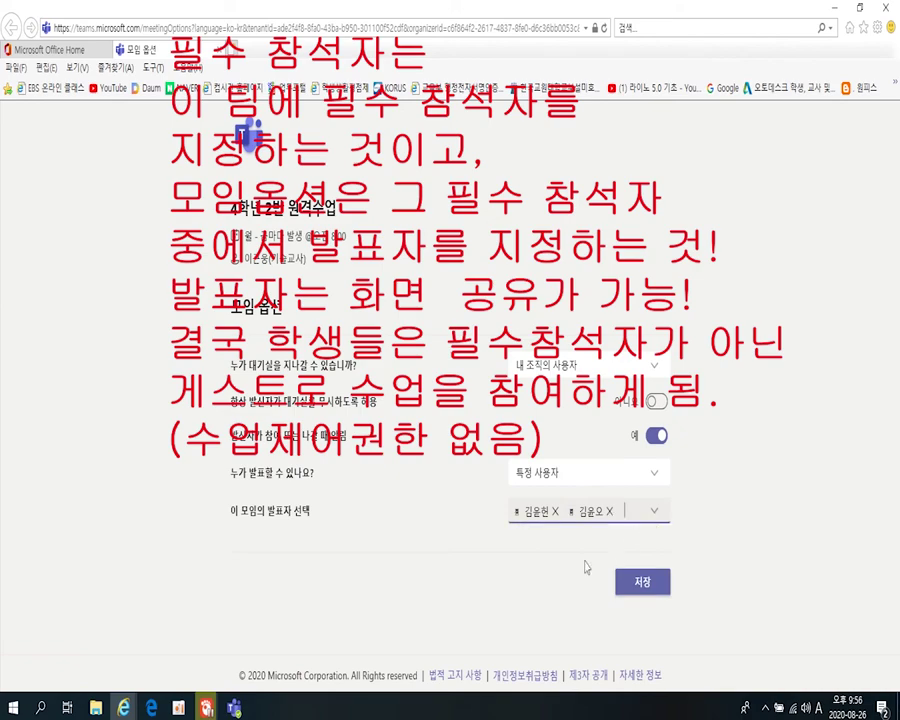
pyautogui.click(530, 548)
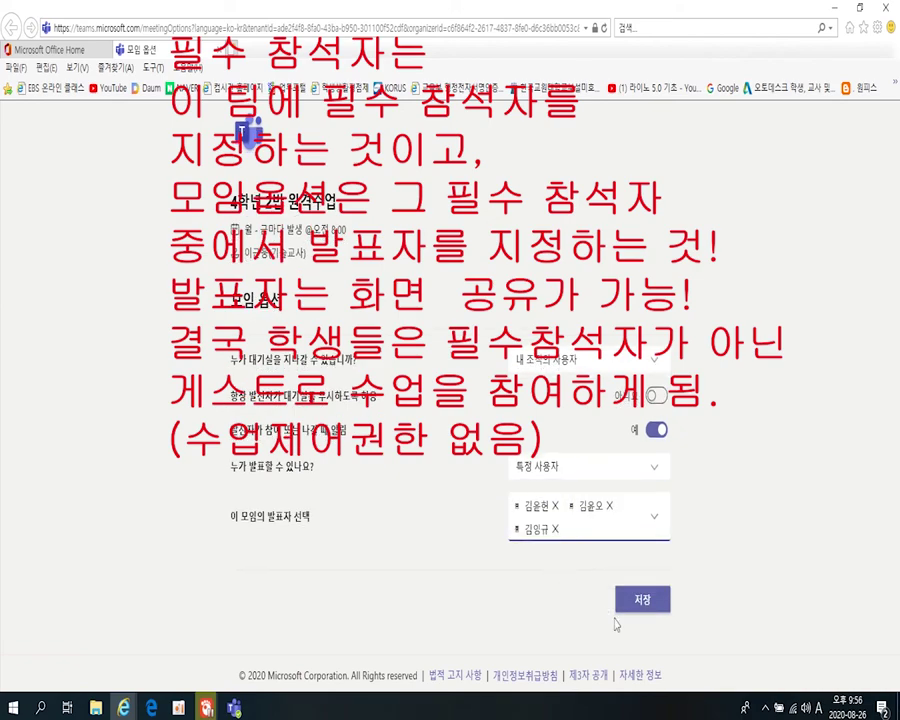
pyautogui.click(641, 601)
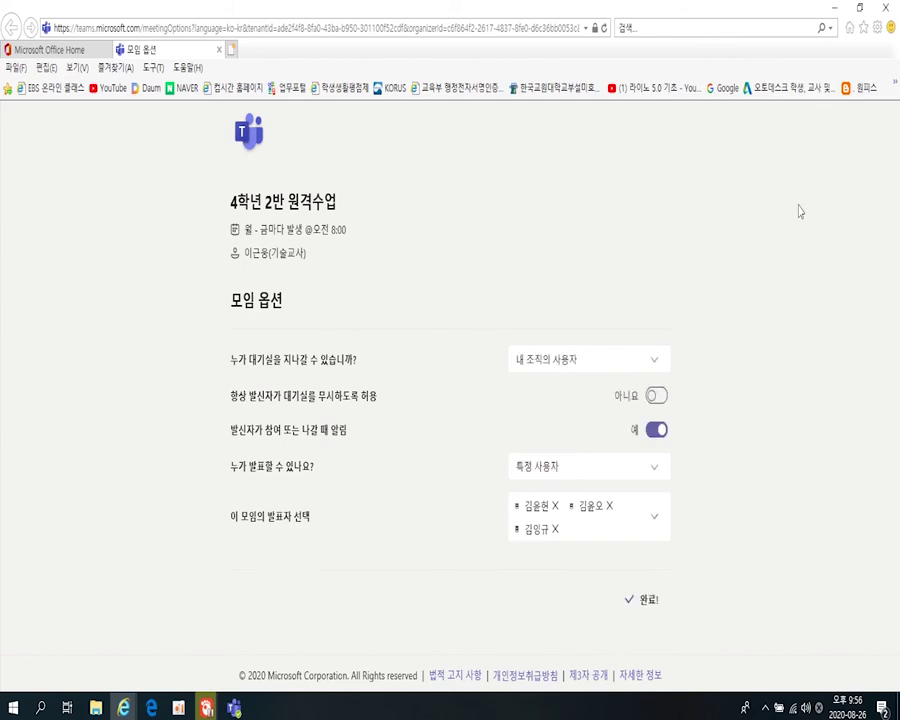
pyautogui.hotkey('alt', 'Tab')
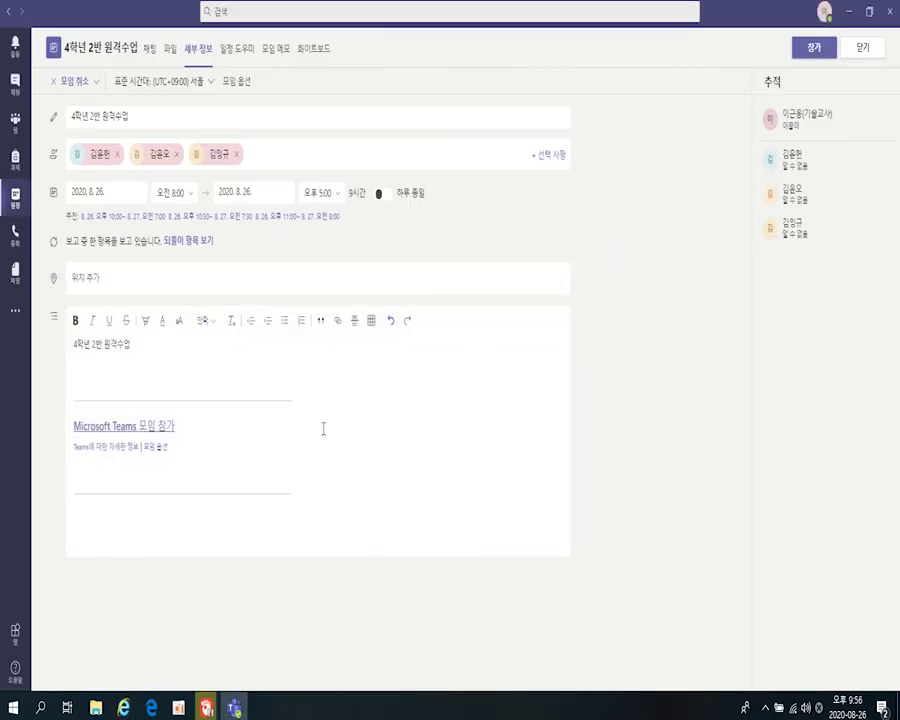
# - Copy the 'Microsoft Teams 모임 참가' join link from the 4학년 2반 원격수업 meeting description
pyautogui.click(323, 429)
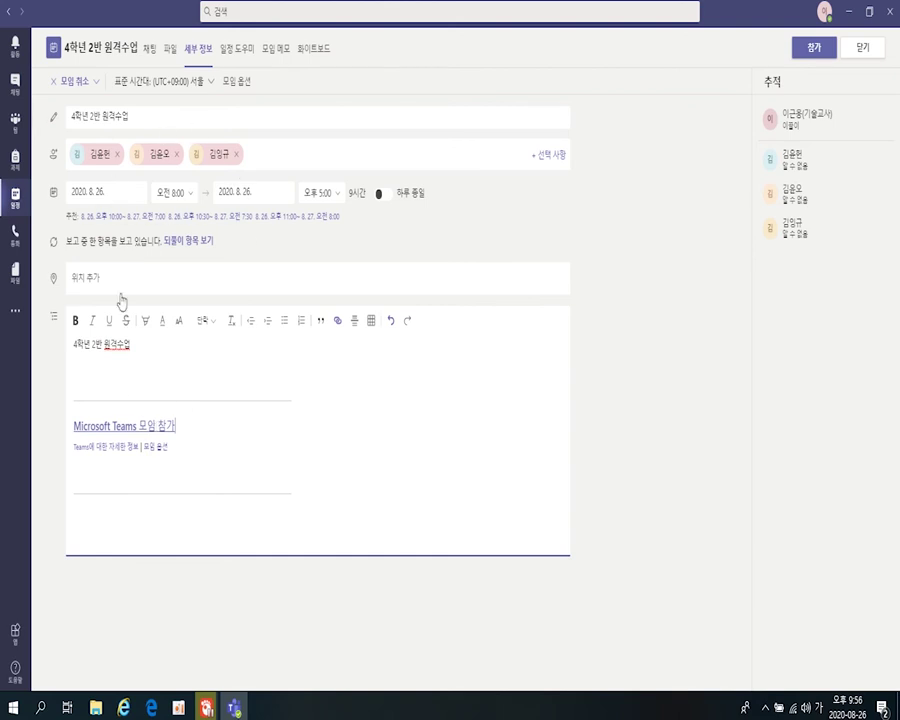
pyautogui.rightClick(151, 430)
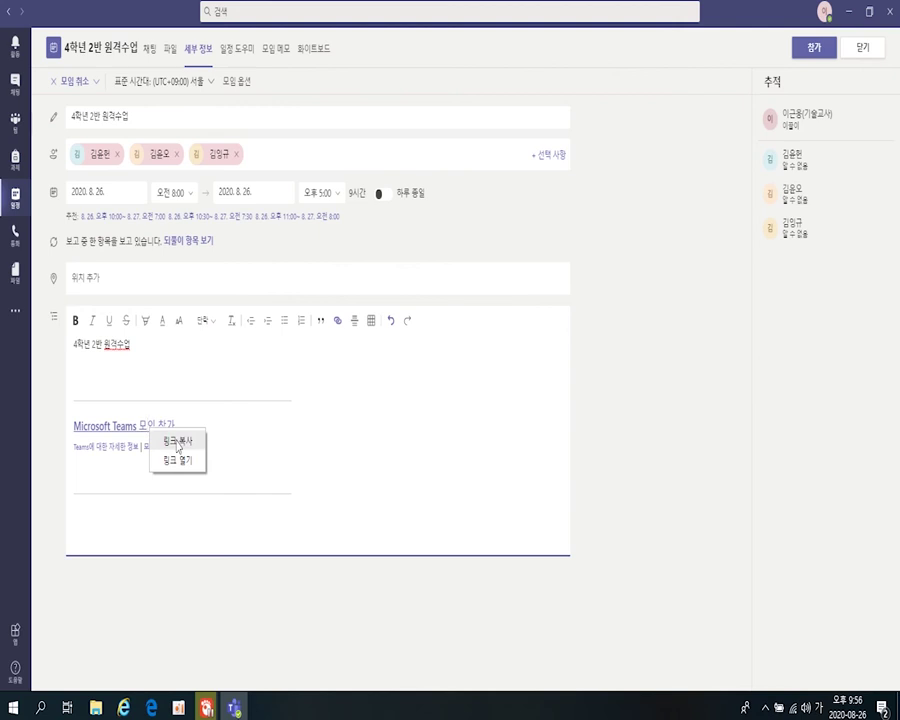
pyautogui.click(178, 442)
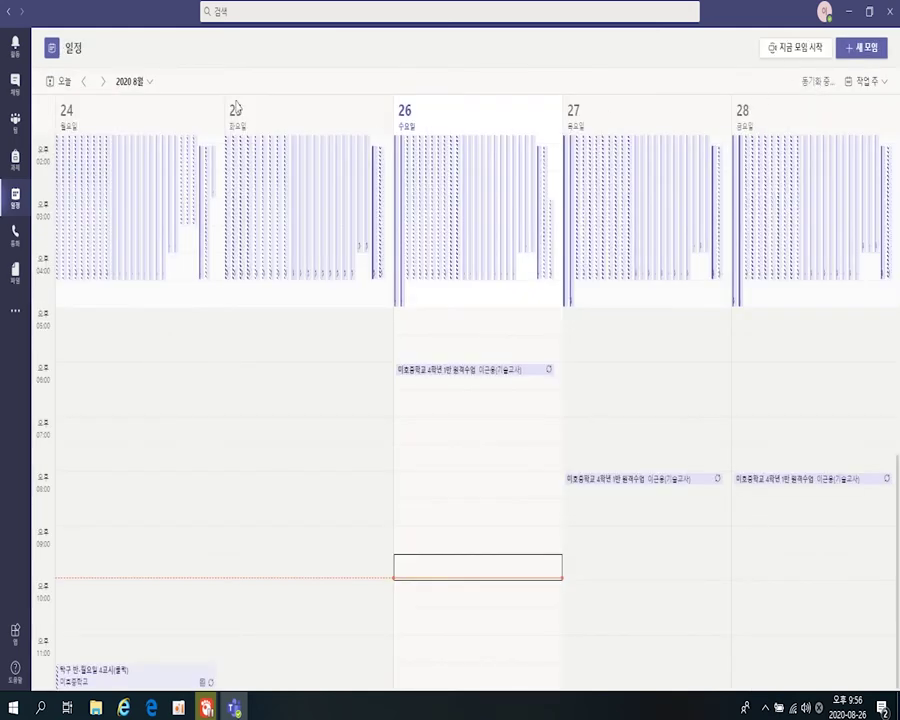
# - Start a new announcement-type post in the 4학년 2반 team's 일반 channel
pyautogui.click(16, 133)
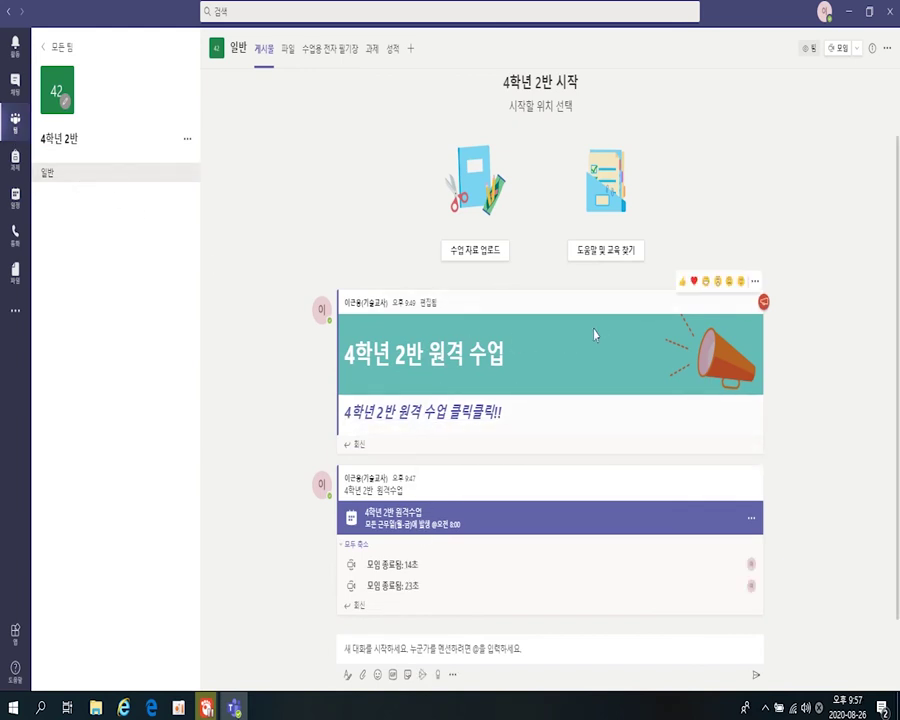
pyautogui.click(346, 680)
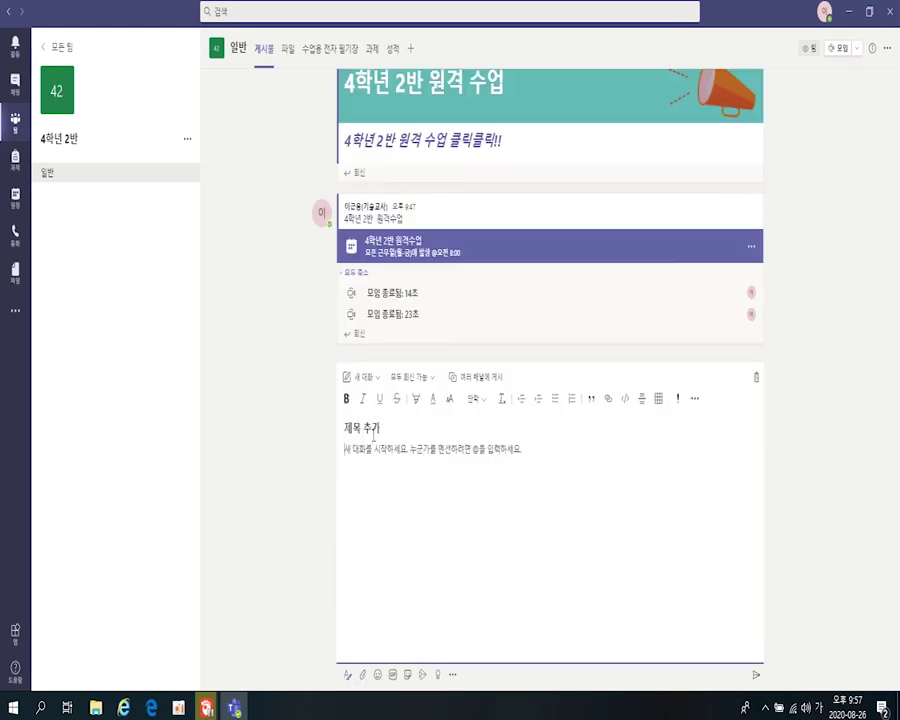
pyautogui.click(362, 377)
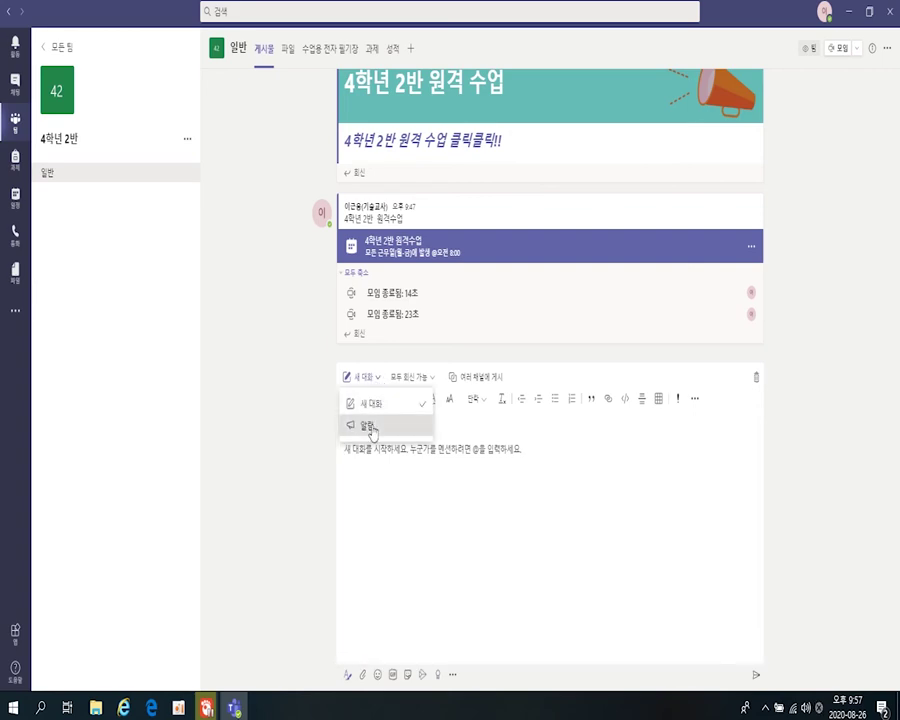
pyautogui.click(368, 426)
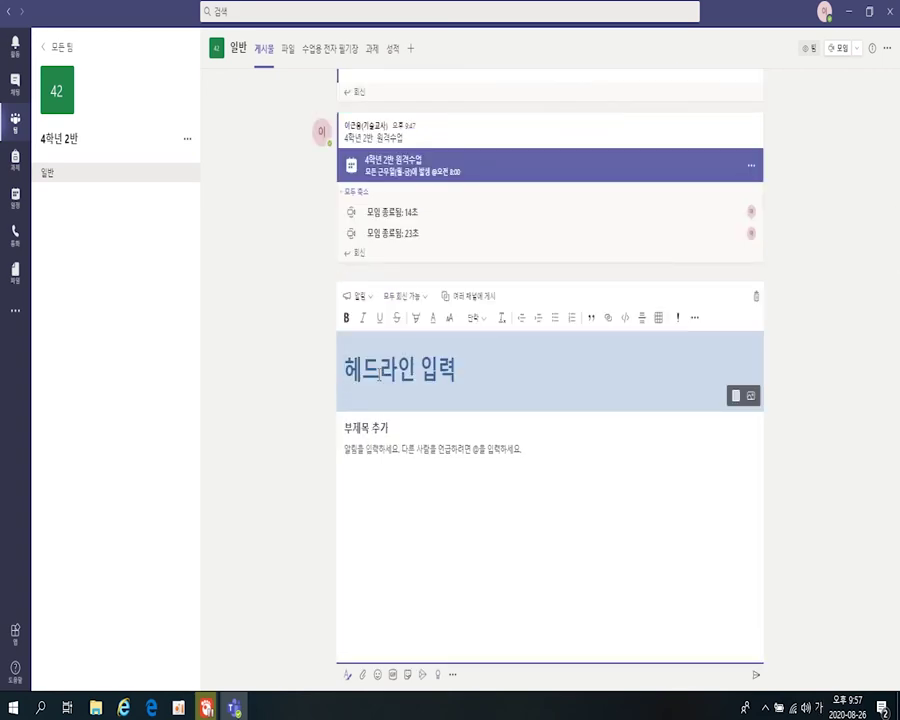
# - Enter headline 4학년 2반 원격수업, subheading 발표자가 지정된 원격수업 and body line 이곳을 클릭하세요
pyautogui.write('4학년 ')
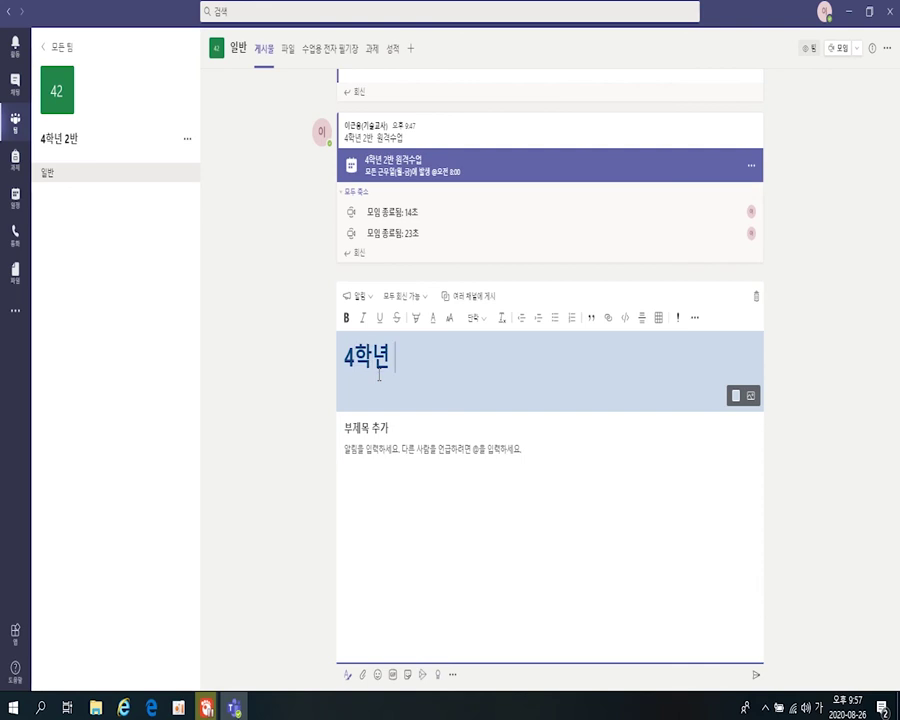
pyautogui.write('2반 우')
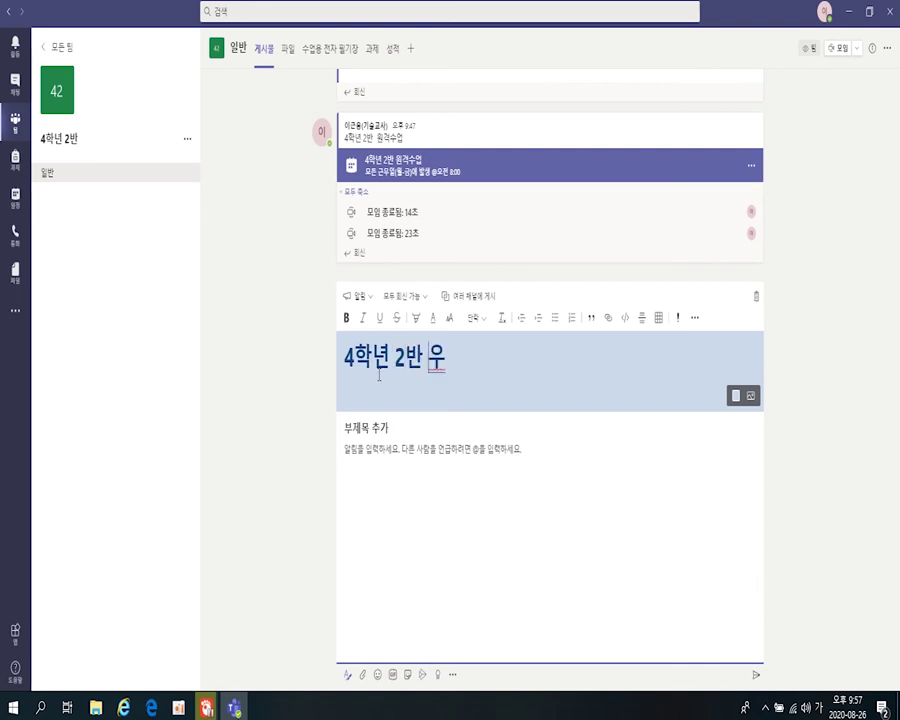
pyautogui.press('BackSpace')
pyautogui.write('원격수업')
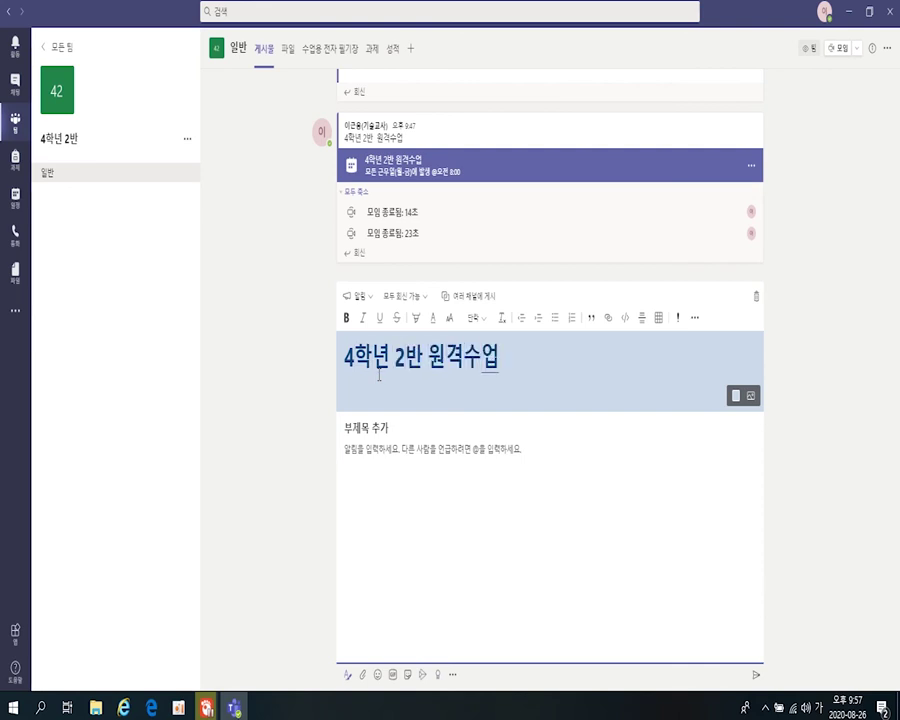
pyautogui.click(369, 432)
pyautogui.write('발표자기')
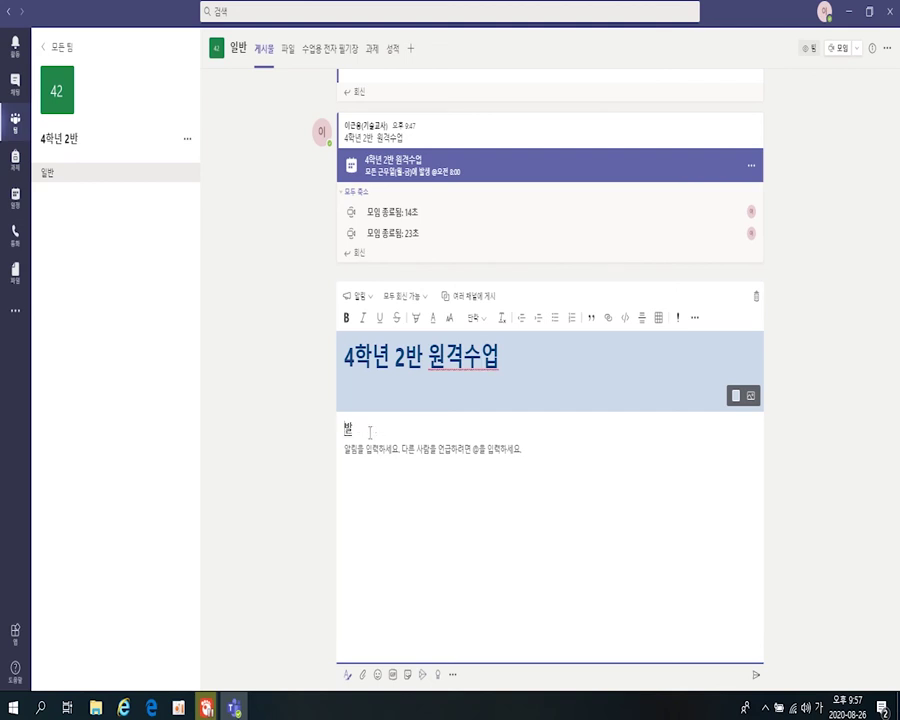
pyautogui.write(' 지정된 원격')
pyautogui.write('수업')
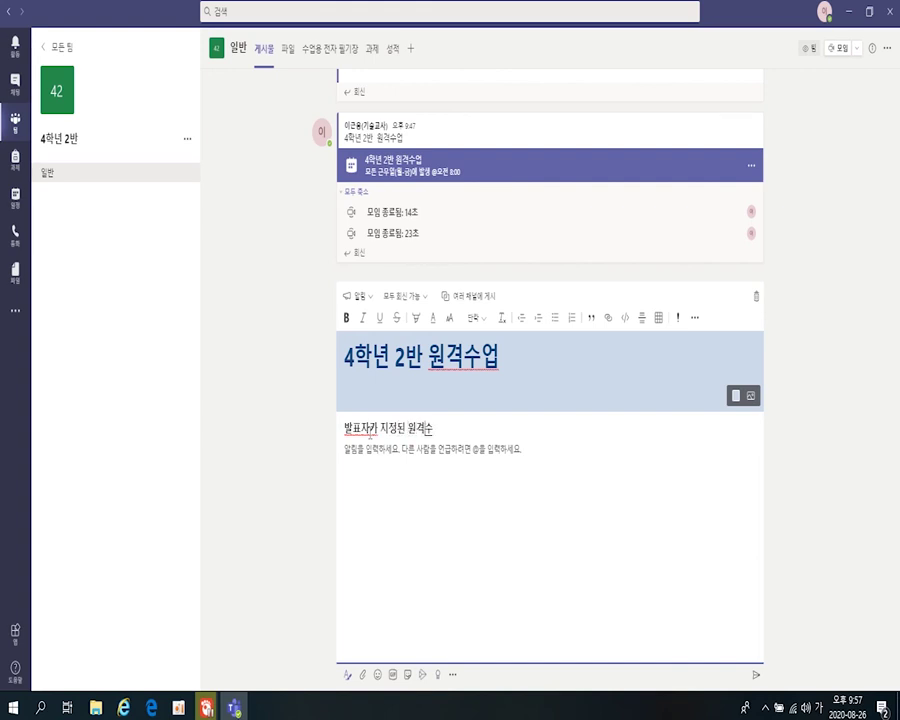
pyautogui.click(450, 428)
pyautogui.click(388, 459)
pyautogui.write('이곳은')
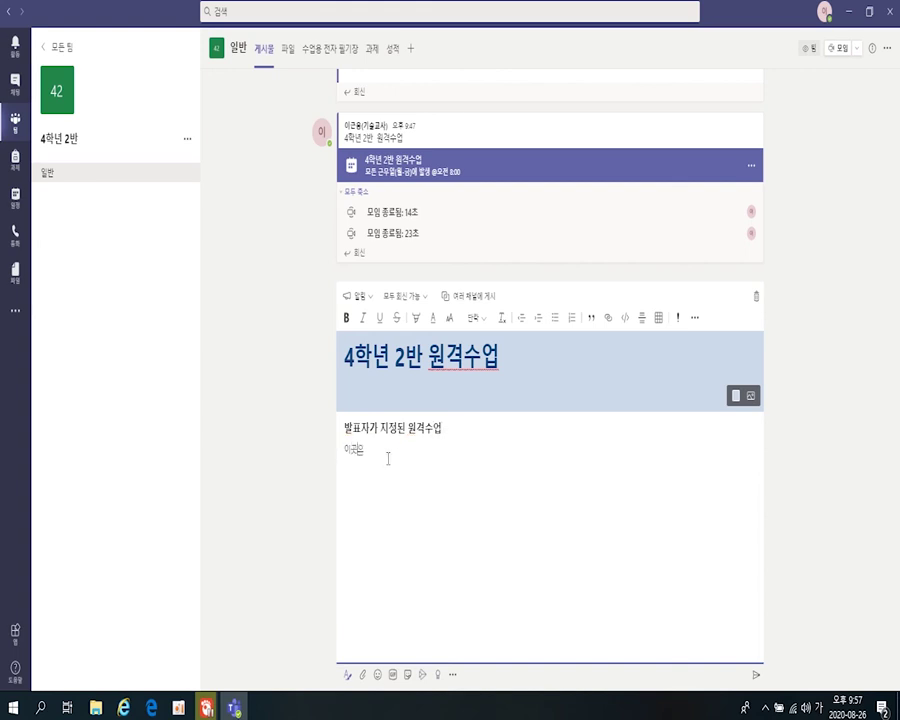
pyautogui.write(' 클릭하세요.')
pyautogui.hotkey('shift', 'Home')
# - Format the body line 이곳을 클릭하세요 as bold, italic and larger, clearing its paragraph style
pyautogui.click(347, 321)
pyautogui.click(363, 320)
pyautogui.click(448, 328)
pyautogui.click(440, 274)
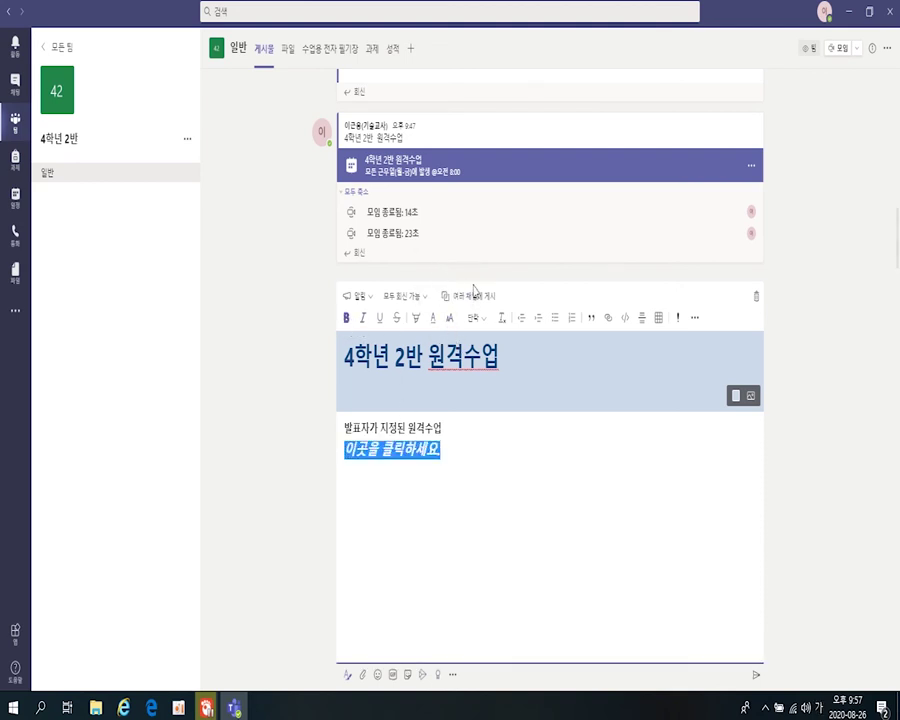
pyautogui.click(482, 320)
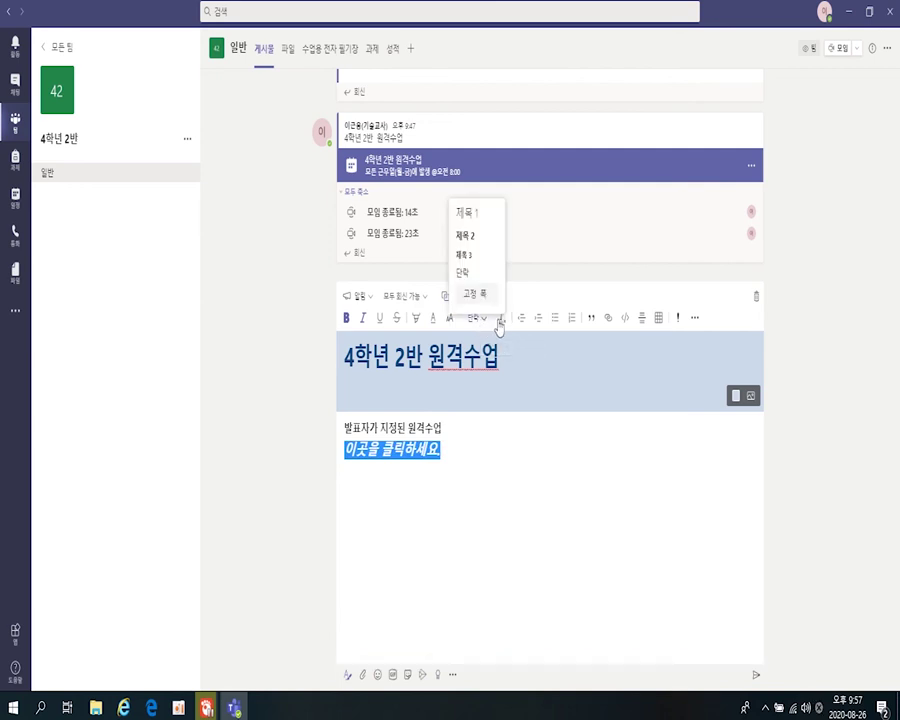
pyautogui.click(500, 318)
pyautogui.click(622, 446)
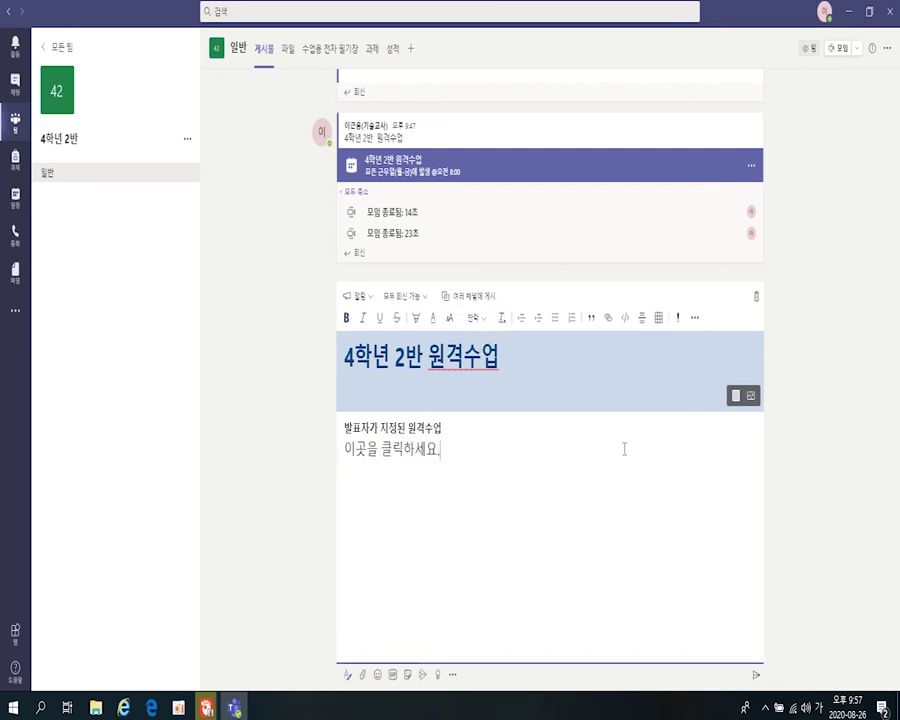
# - Make the announcement header pink and choose to upload a header background image
pyautogui.click(735, 397)
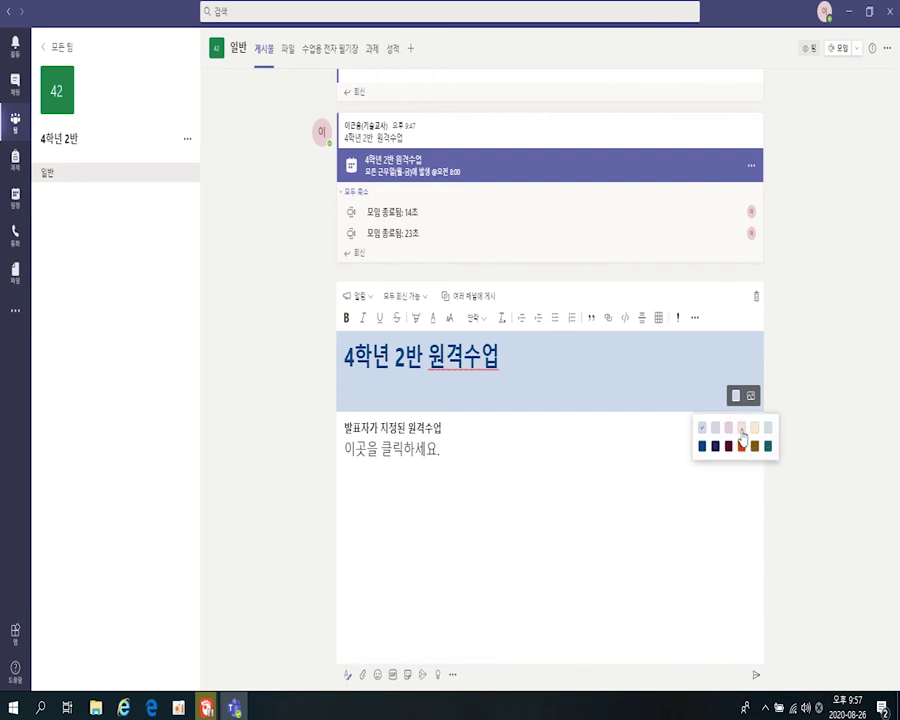
pyautogui.click(742, 432)
pyautogui.click(753, 404)
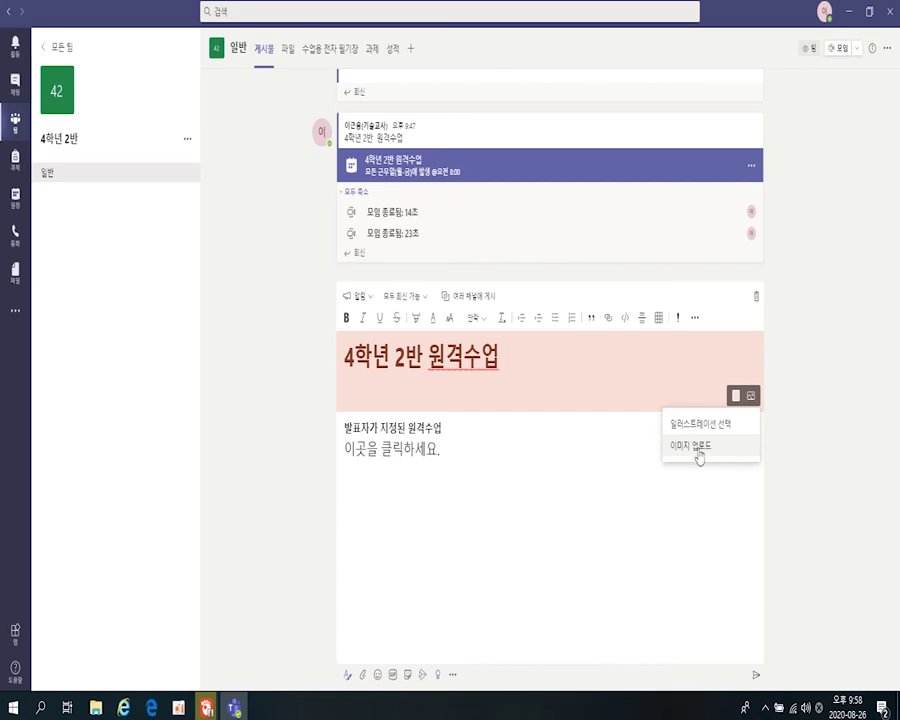
pyautogui.click(698, 453)
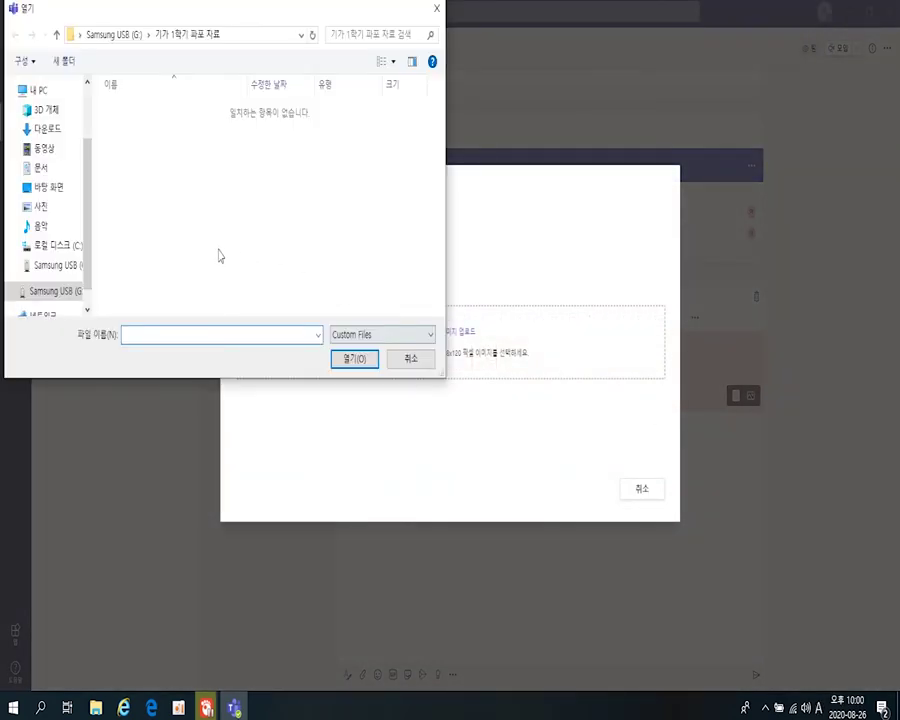
# - Set the landscape photo from Documents as the header background, adjusting its position and zoom
pyautogui.click(40, 167)
pyautogui.doubleClick(347, 255)
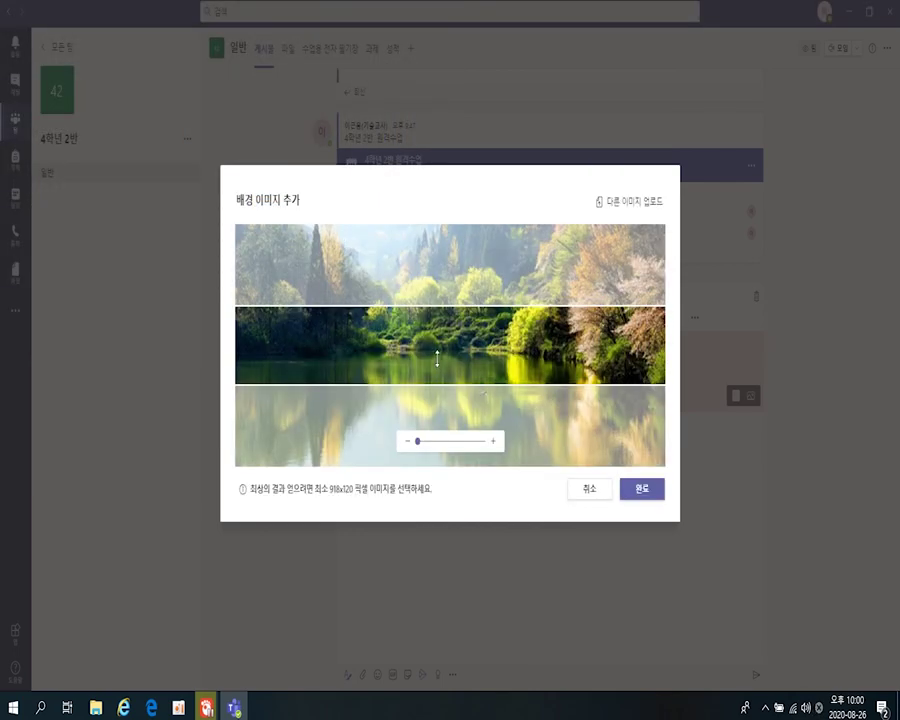
pyautogui.moveTo(433, 303); pyautogui.dragTo(430, 385)
pyautogui.click(467, 446)
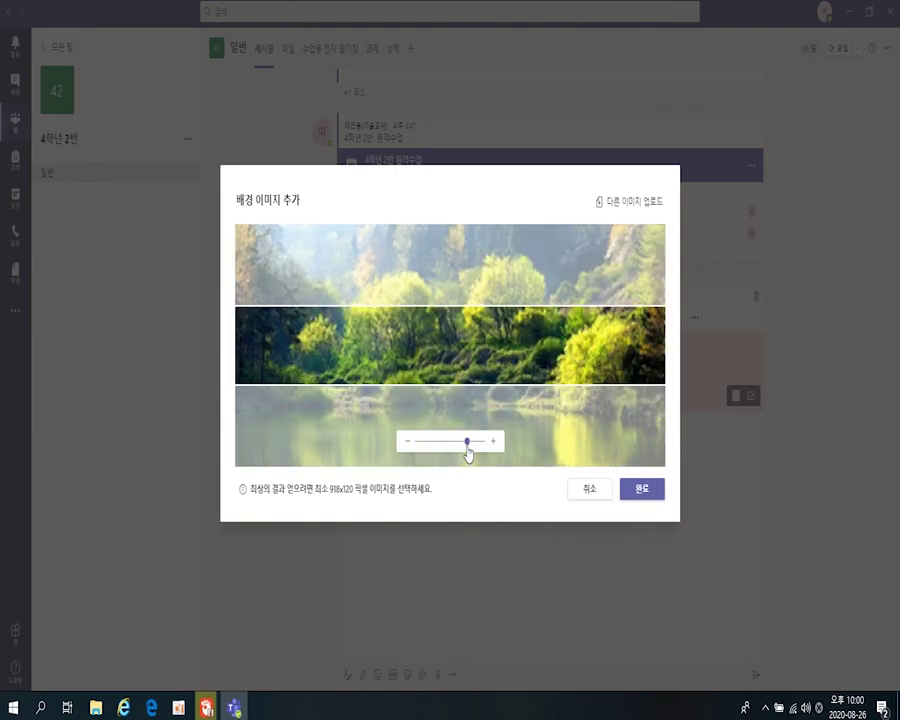
pyautogui.moveTo(467, 452); pyautogui.dragTo(418, 457)
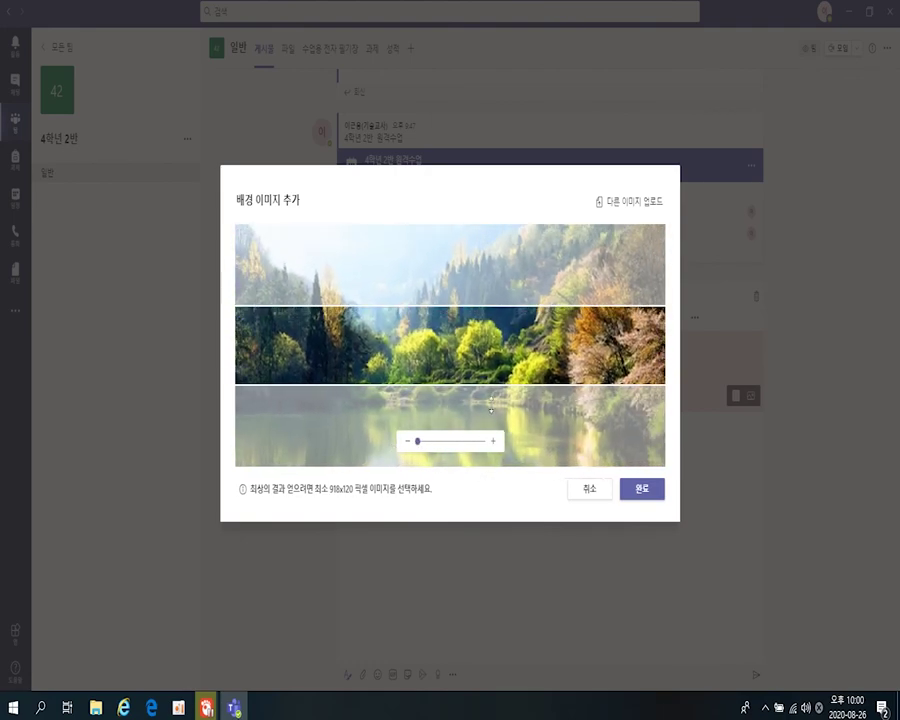
pyautogui.moveTo(448, 365); pyautogui.dragTo(448, 392)
pyautogui.click(627, 489)
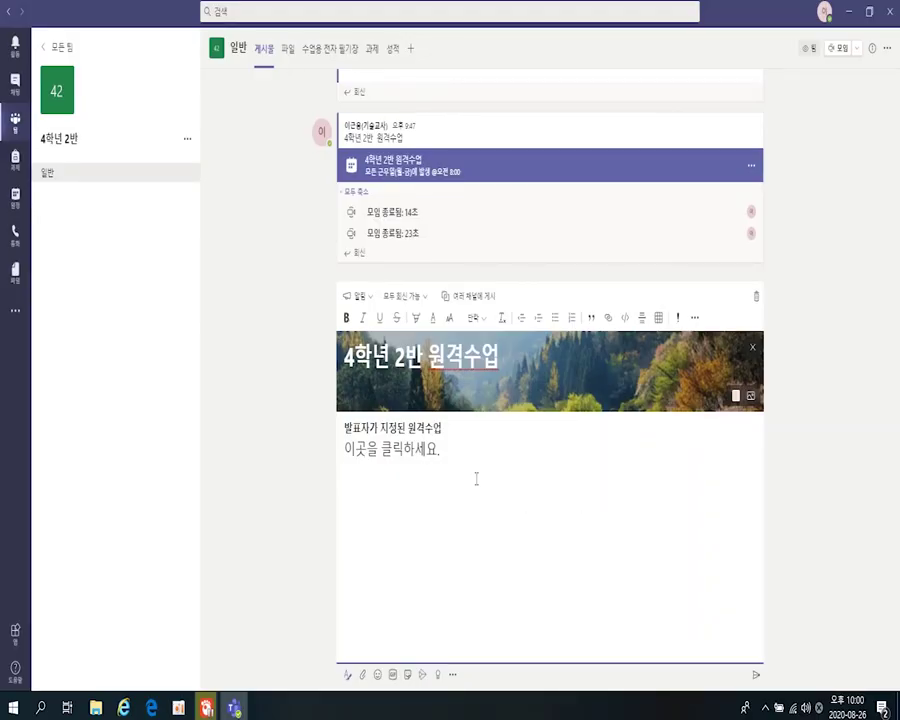
# - Turn 이곳을 클릭하세요 into a link to the copied meeting URL
pyautogui.moveTo(437, 449); pyautogui.dragTo(345, 447)
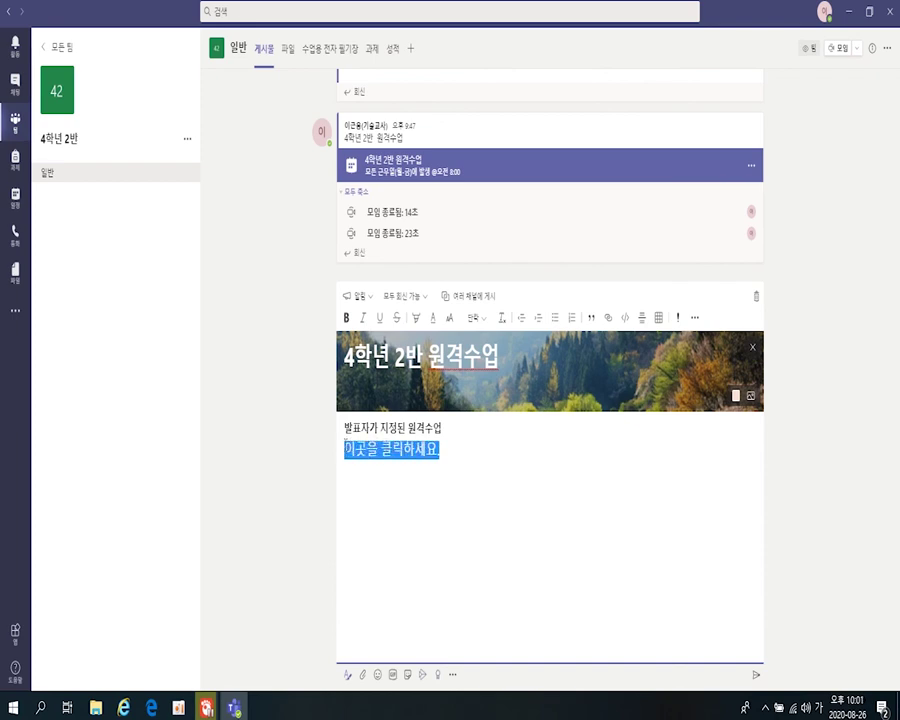
pyautogui.click(607, 320)
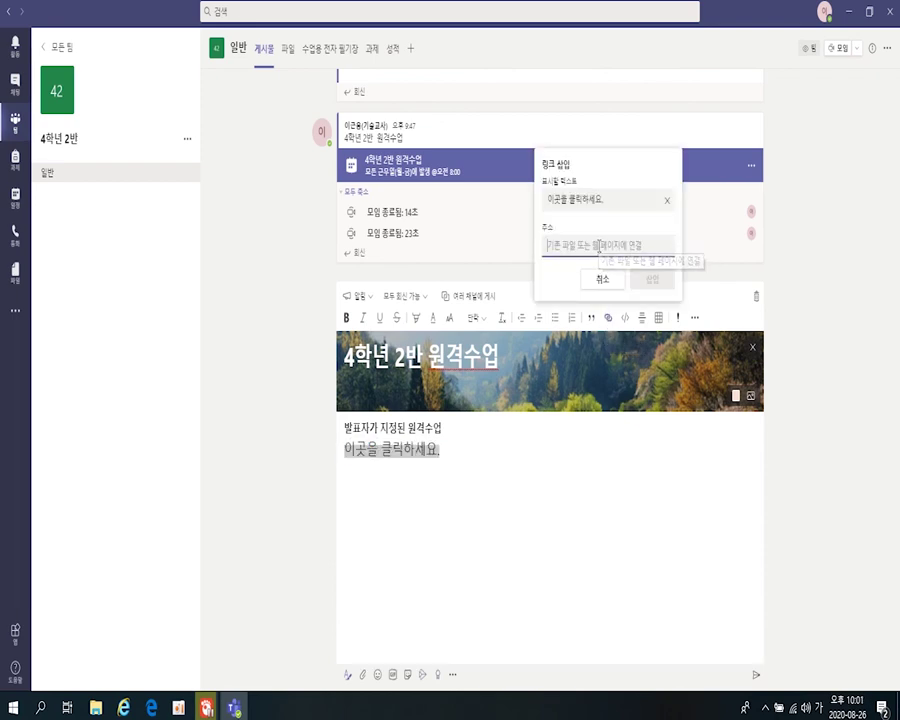
pyautogui.rightClick(600, 246)
pyautogui.click(624, 292)
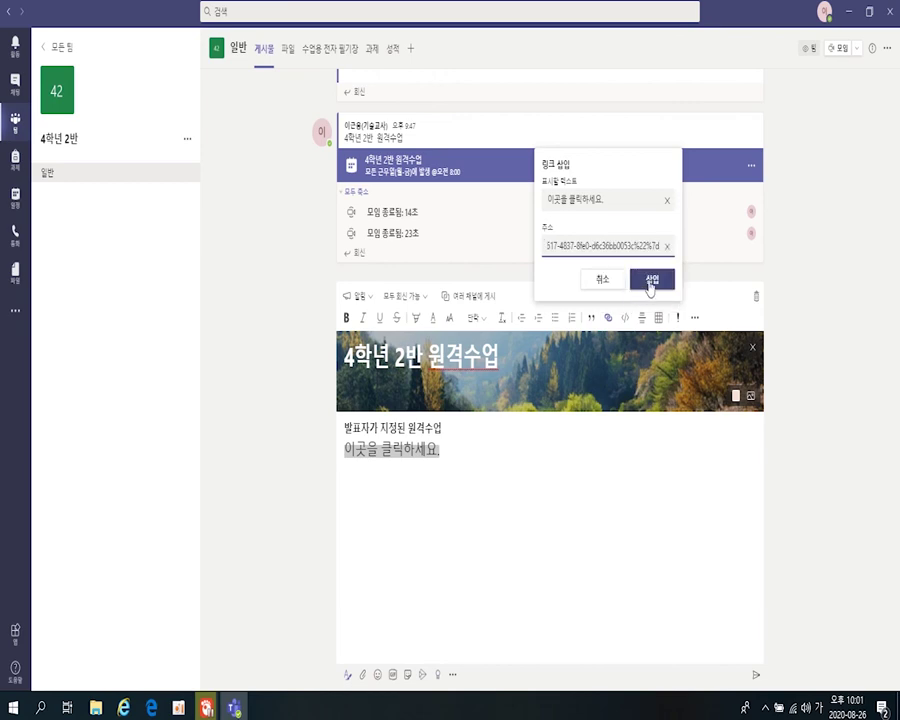
pyautogui.click(651, 282)
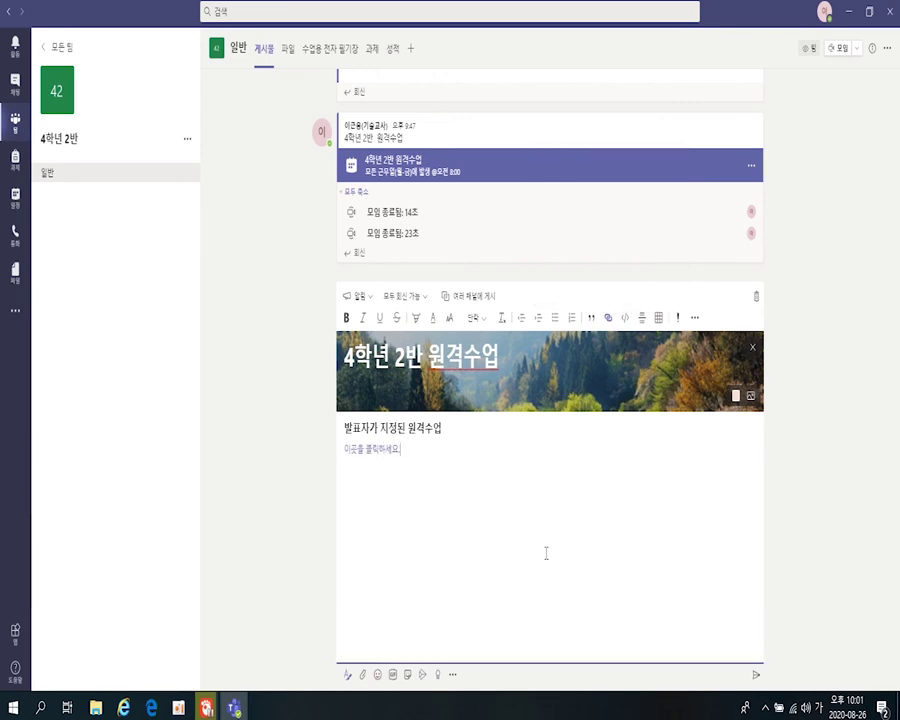
# - Make the link text large and post the announcement to the channel
pyautogui.moveTo(420, 447); pyautogui.dragTo(343, 449)
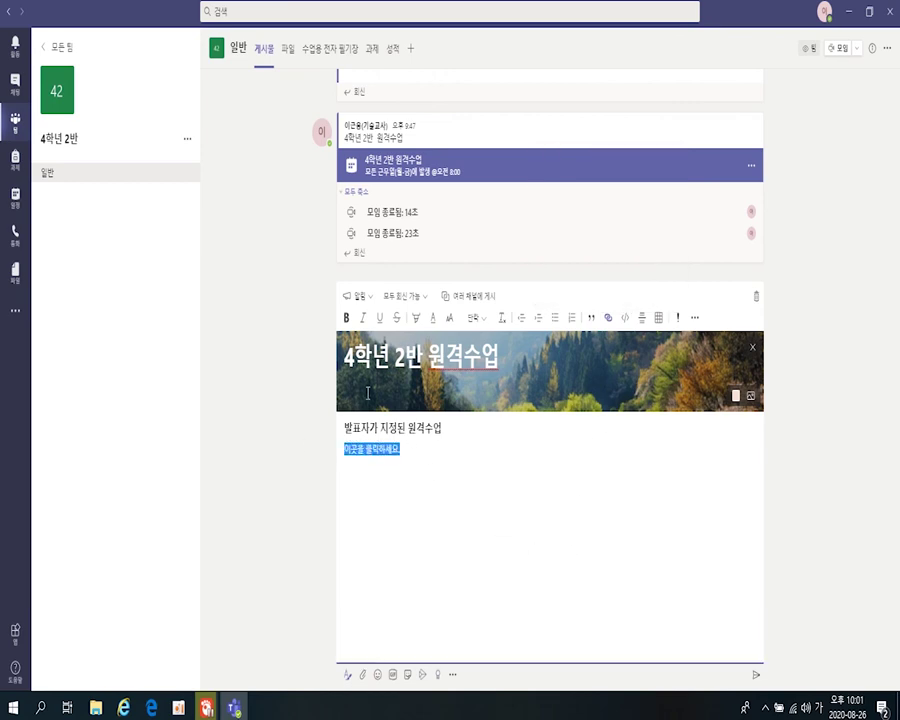
pyautogui.click(449, 318)
pyautogui.click(448, 262)
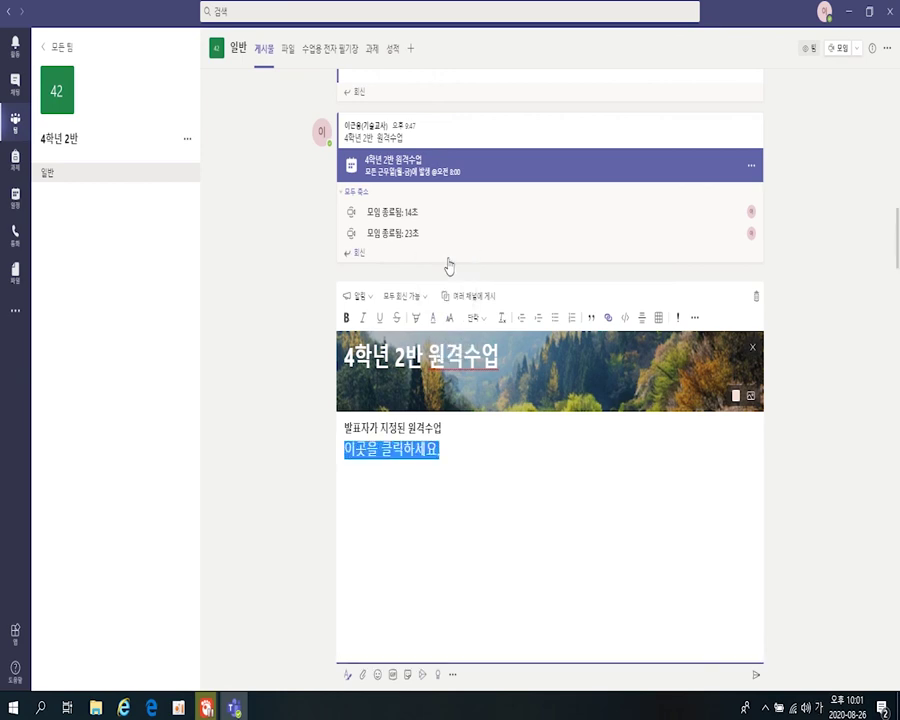
pyautogui.click(749, 568)
pyautogui.click(756, 675)
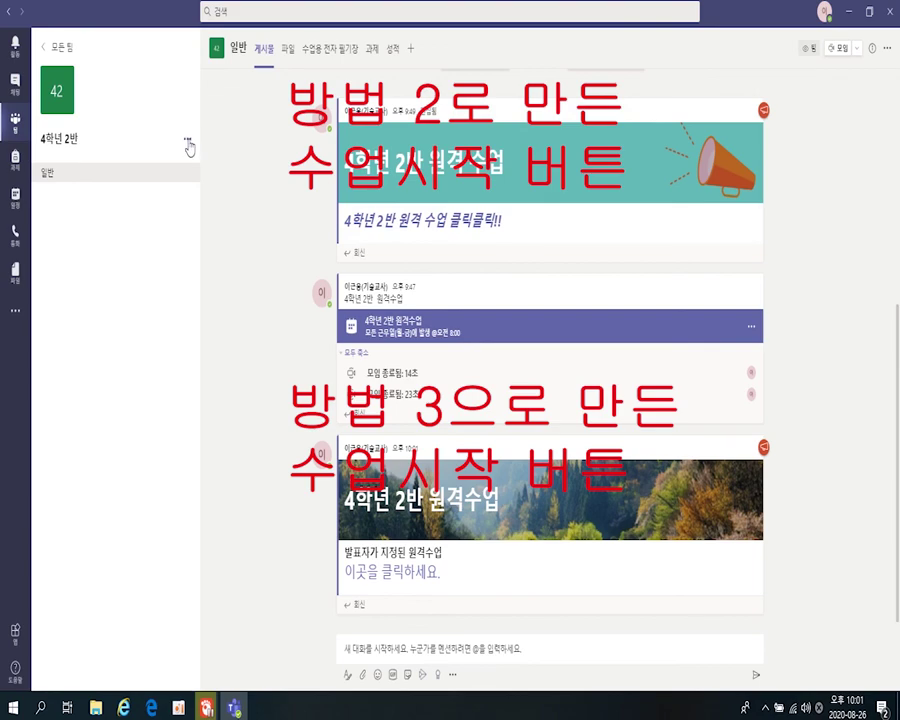
# - Bring up the meeting start and scheduling options in the 4학년 2반 channel
pyautogui.click(855, 48)
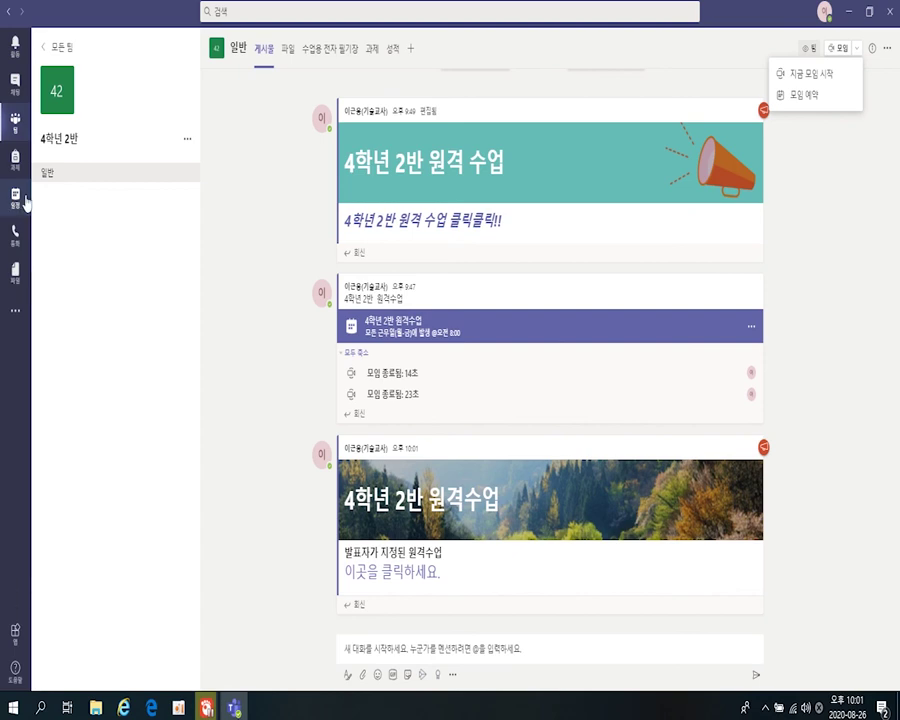
pyautogui.moveTo(500, 480)
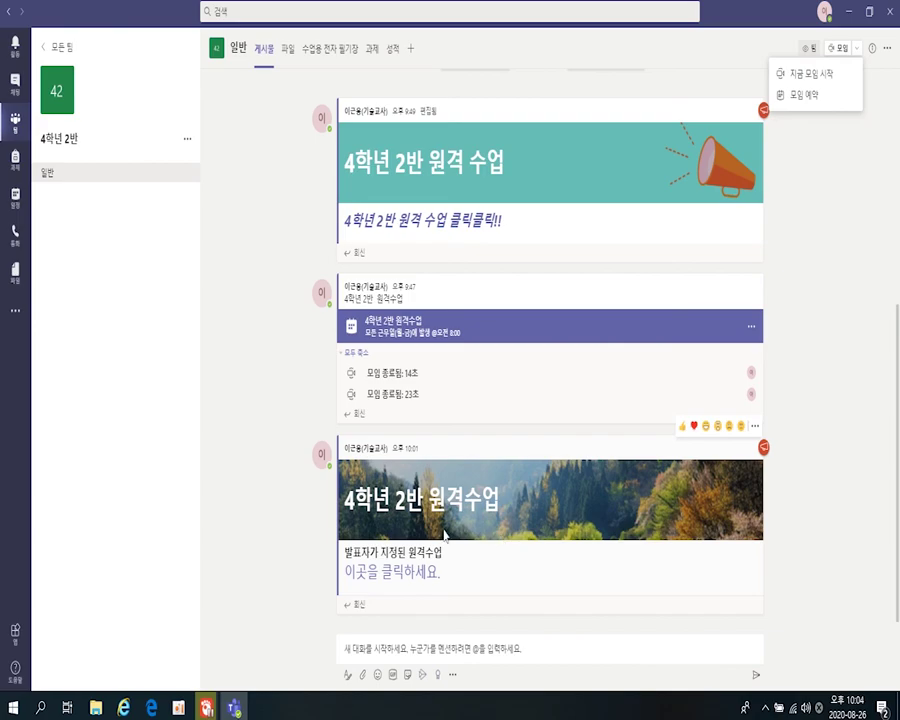
# - Join the 원격수업 meeting through the post's '이곳을 클릭하세요' link with 지금 참가
pyautogui.click(412, 586)
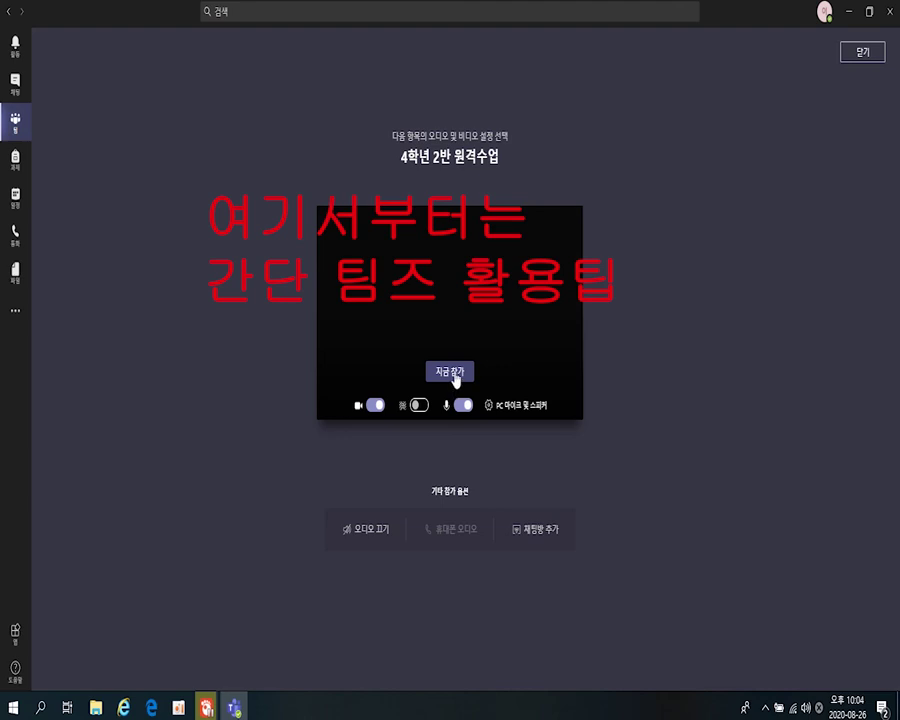
pyautogui.click(453, 373)
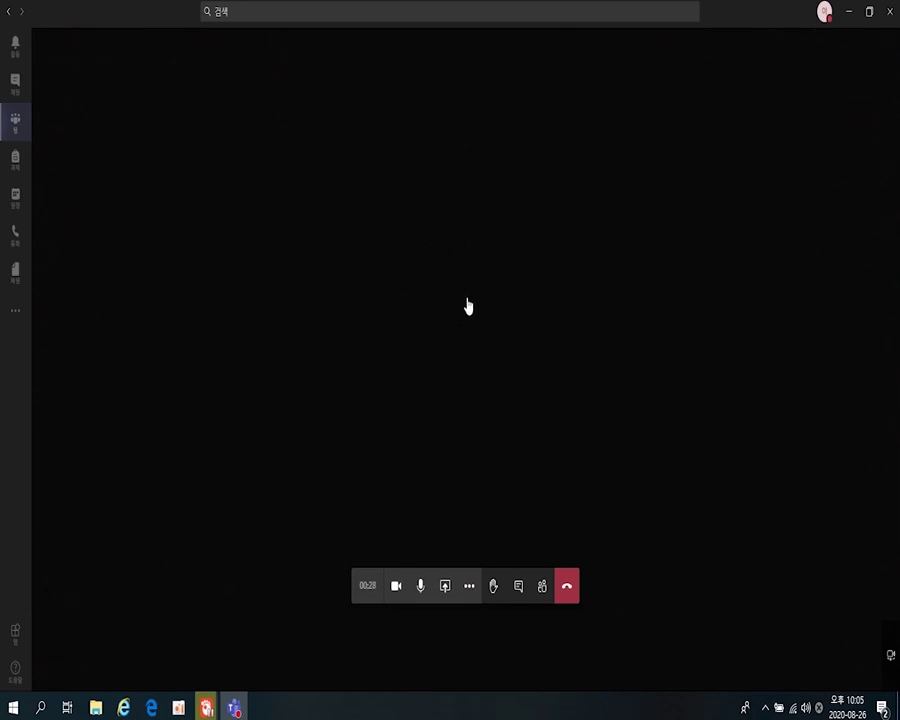
pyautogui.click(469, 586)
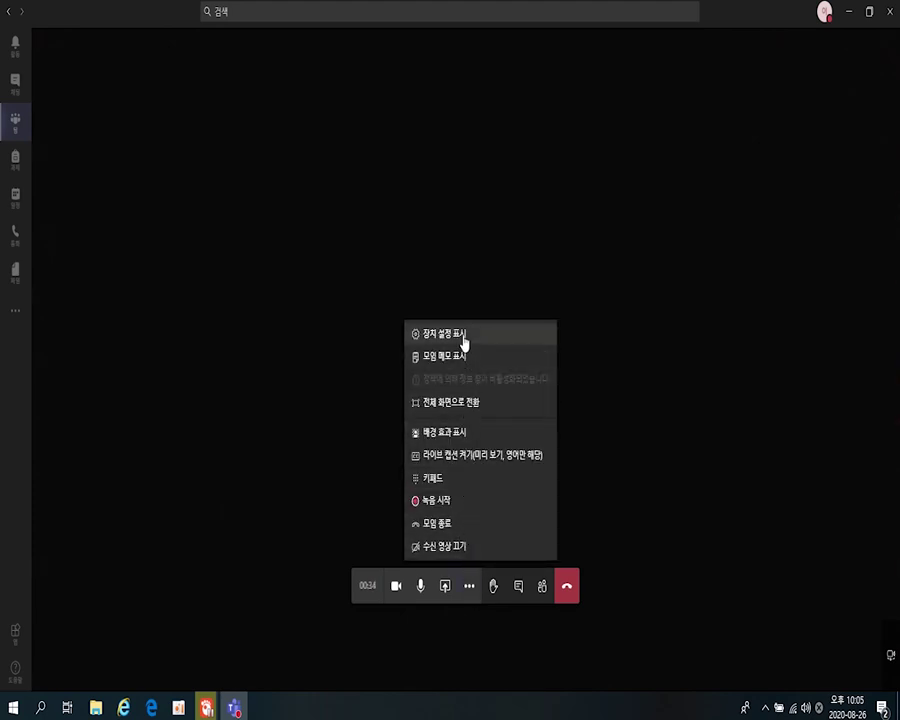
pyautogui.click(627, 411)
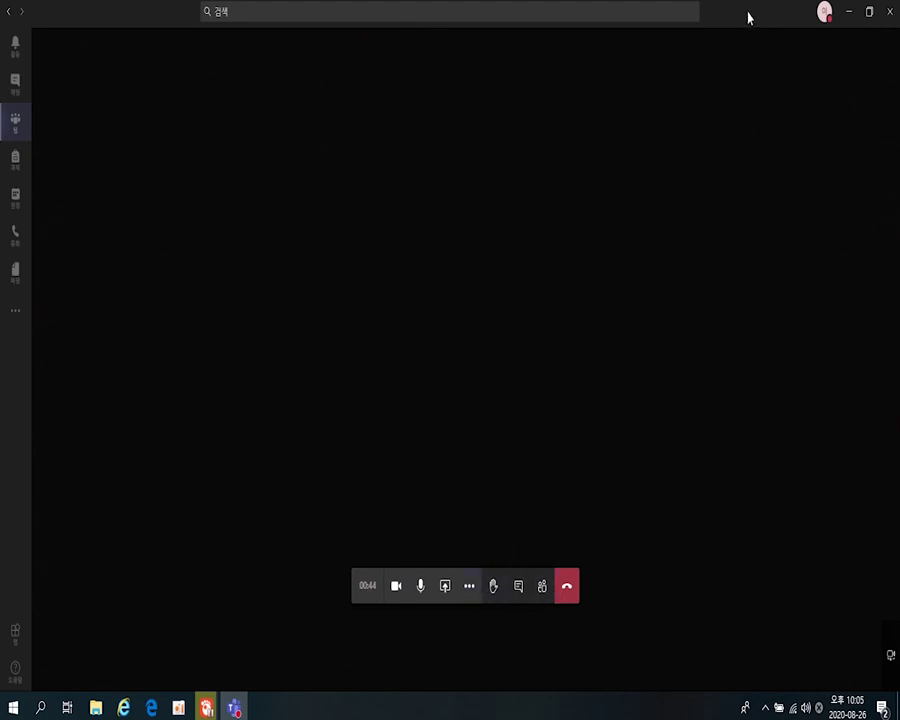
pyautogui.click(469, 588)
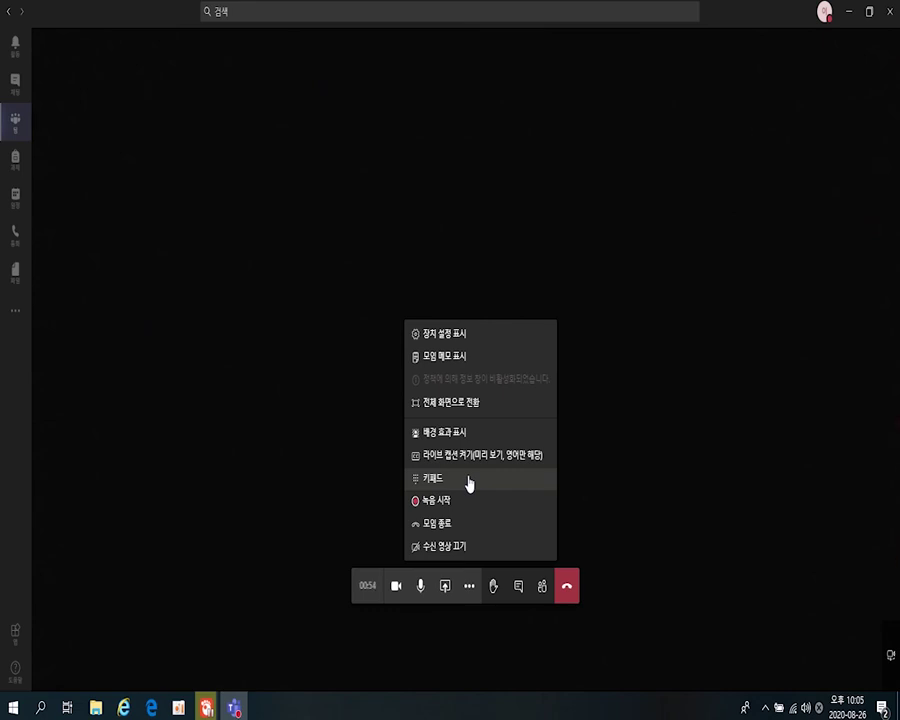
pyautogui.click(313, 172)
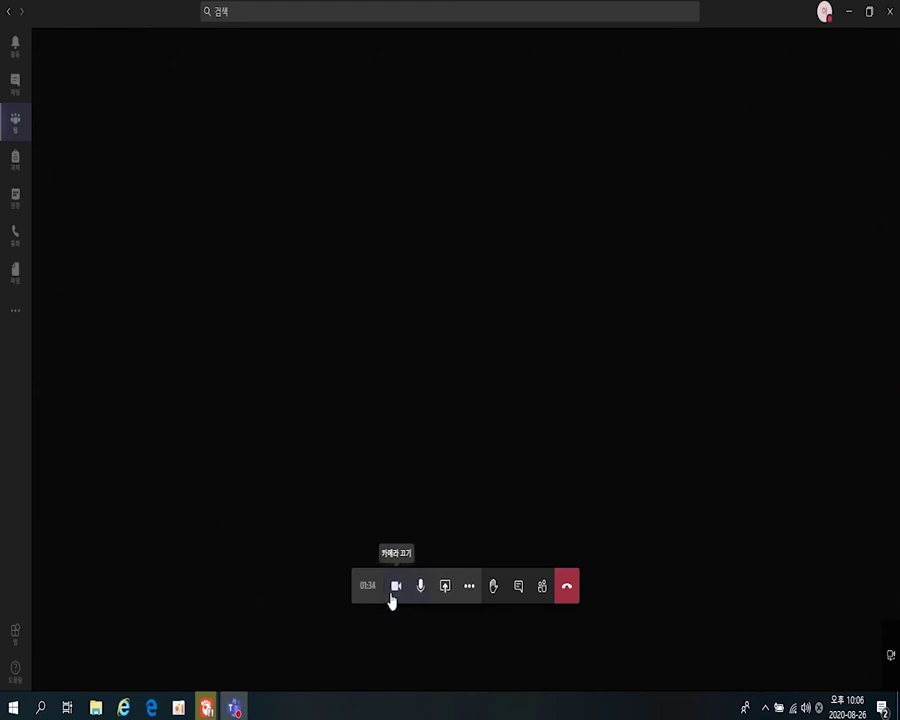
# - Open the call's share tray to list desktop, window, PowerPoint and Whiteboard options
pyautogui.click(445, 588)
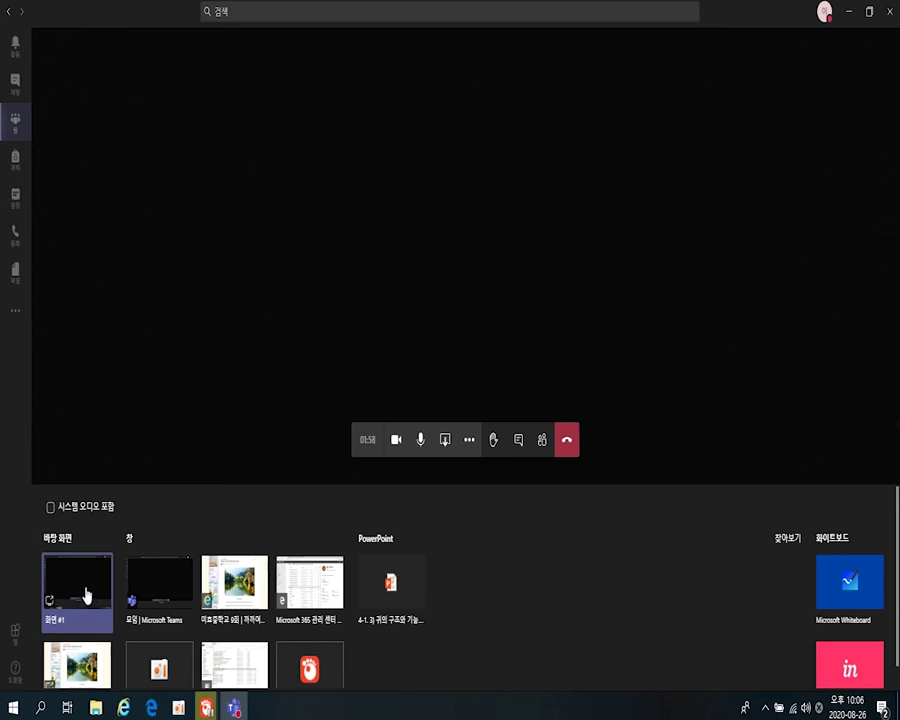
# - Share 화면 #1 and restore the full Teams call window
pyautogui.click(86, 596)
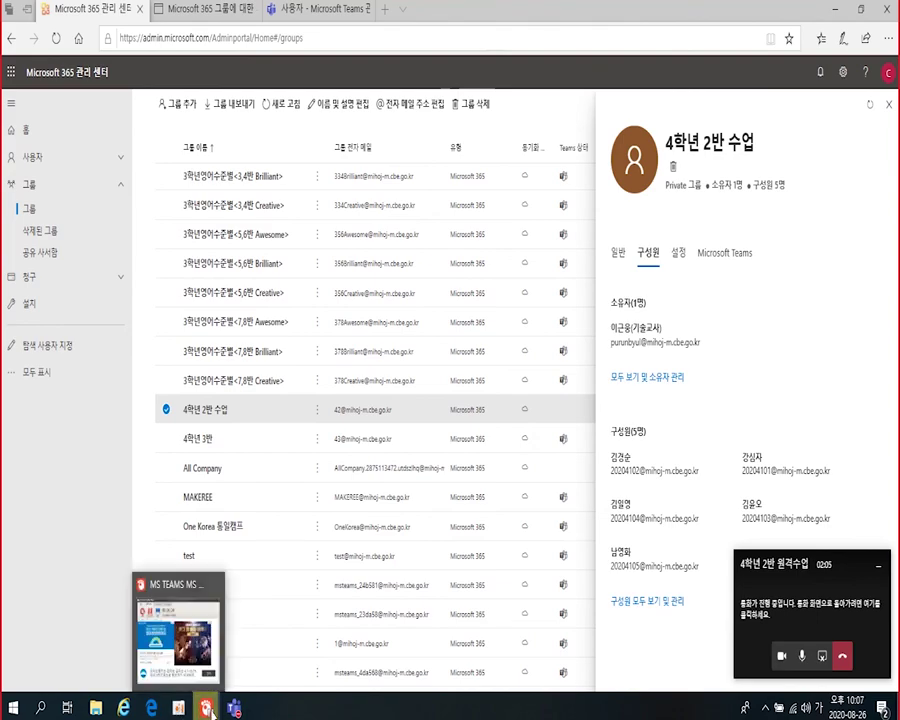
pyautogui.moveTo(236, 706)
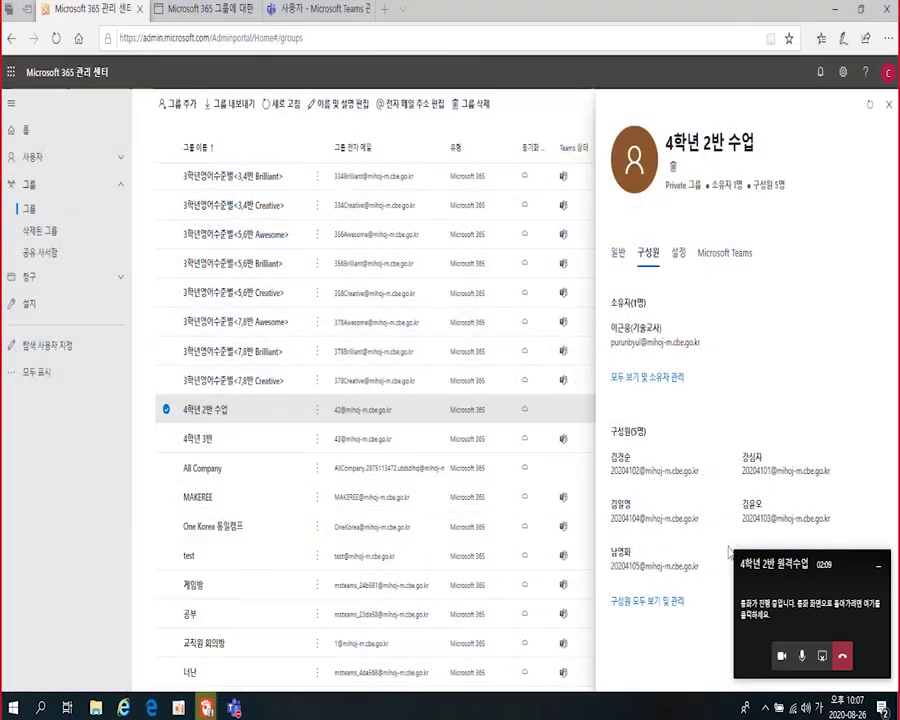
pyautogui.click(770, 615)
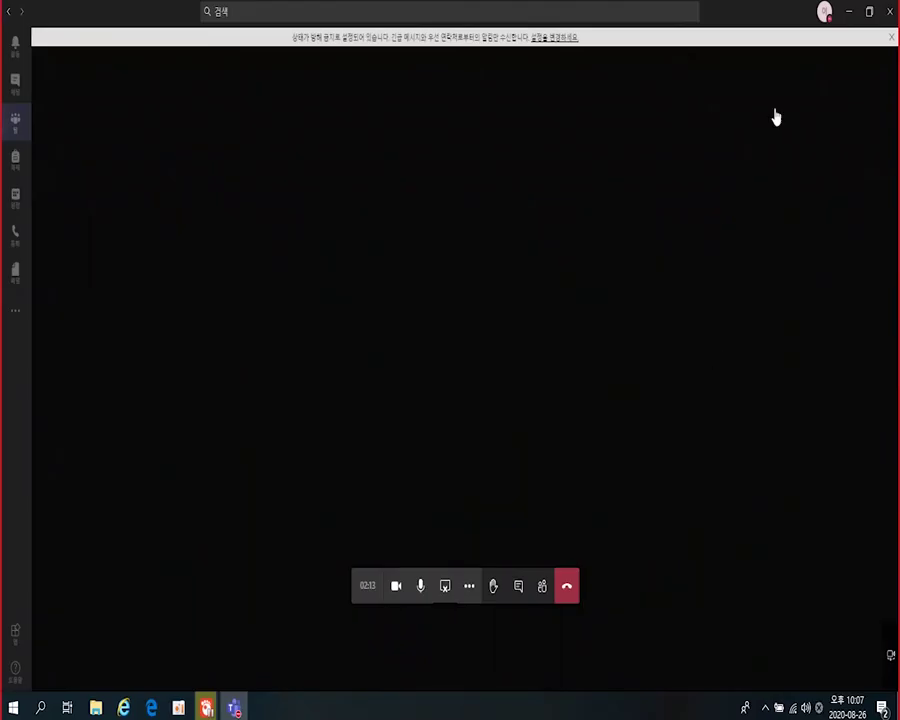
# - Stop the desktop share and share the GOM Player window with system audio included
pyautogui.click(445, 593)
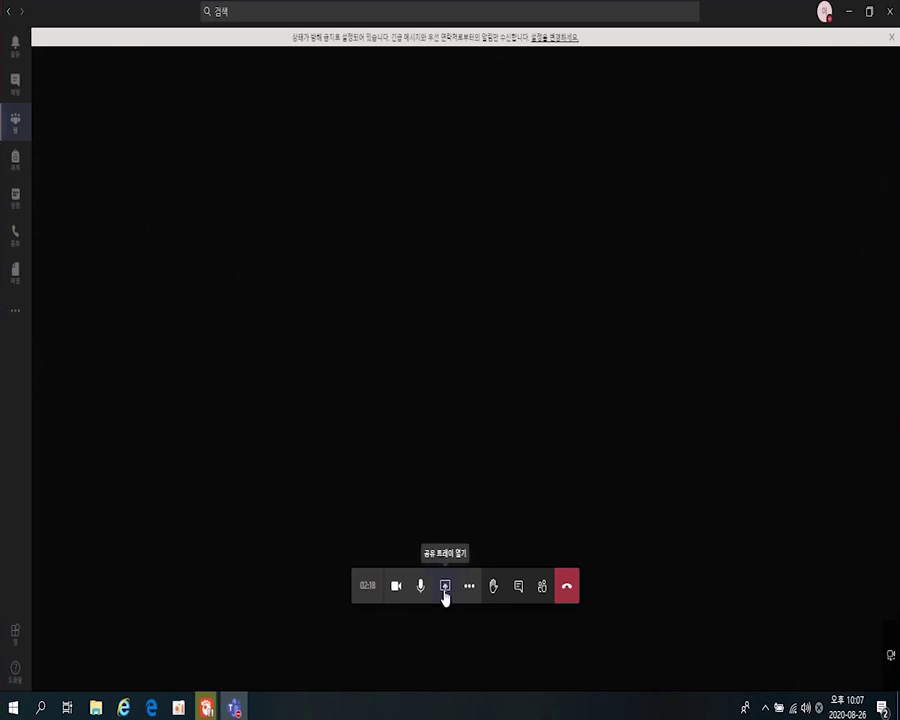
pyautogui.click(445, 593)
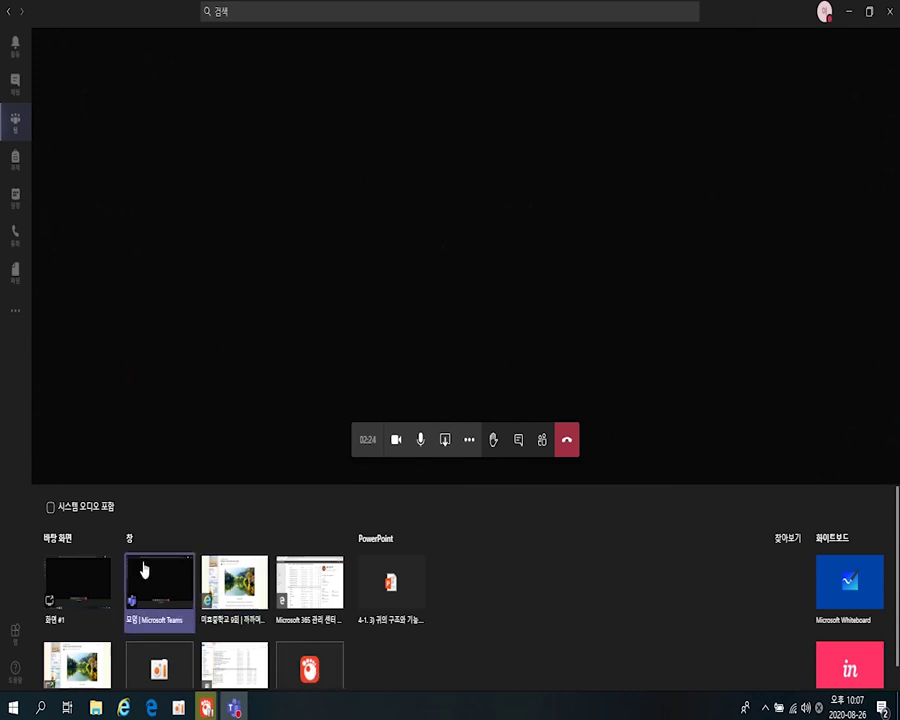
pyautogui.click(69, 512)
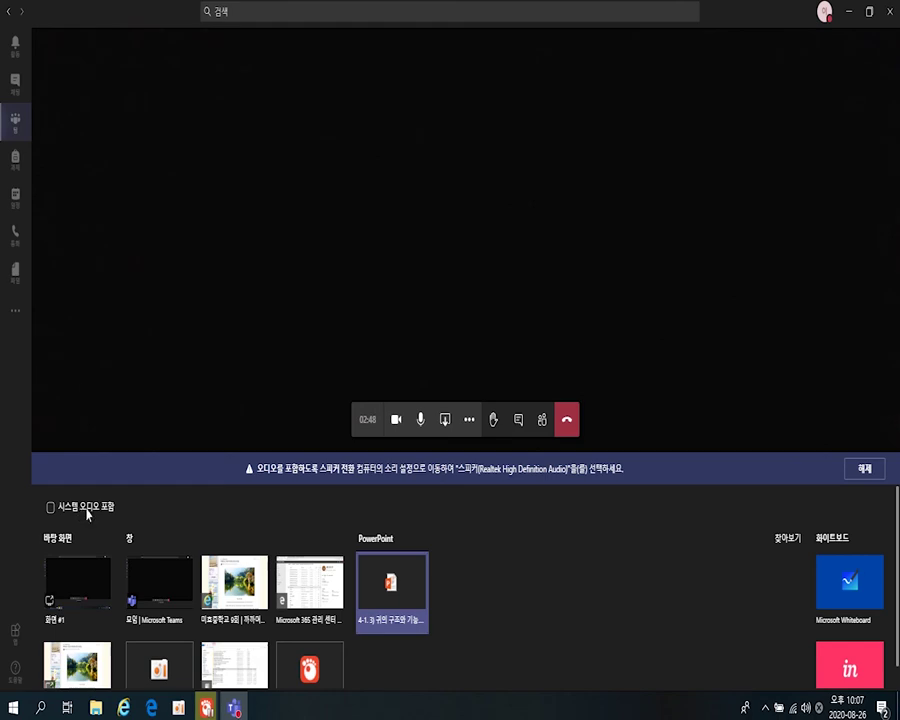
pyautogui.click(311, 670)
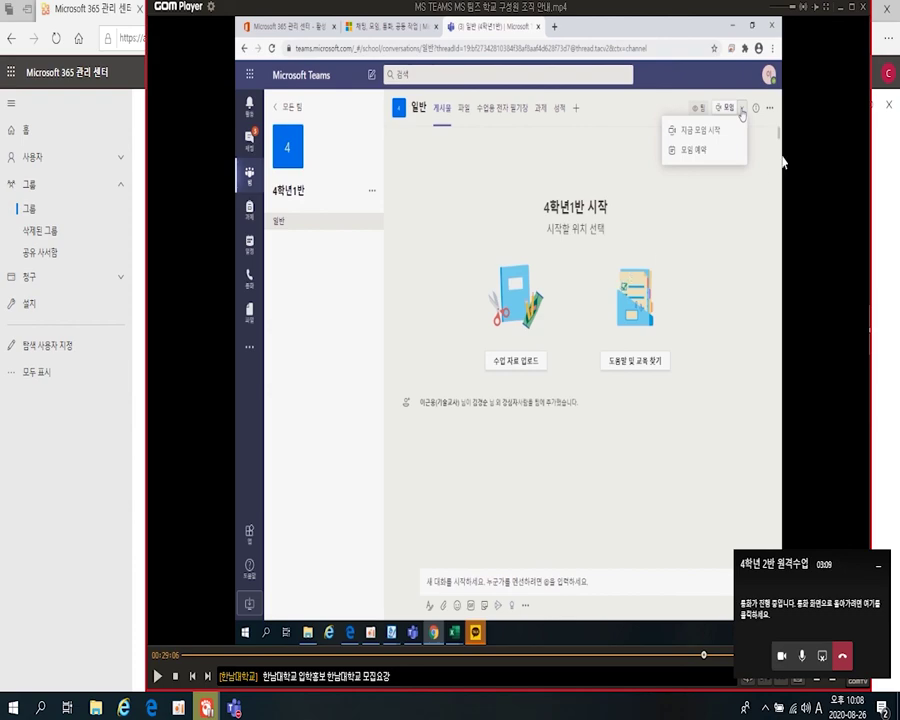
pyautogui.click(865, 9)
pyautogui.click(810, 606)
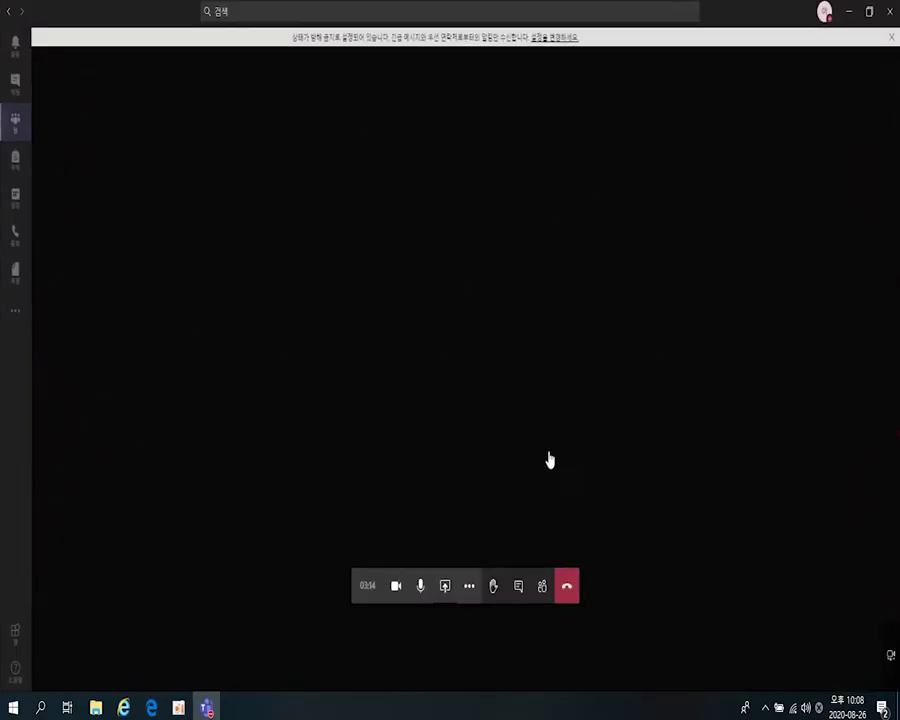
pyautogui.click(540, 590)
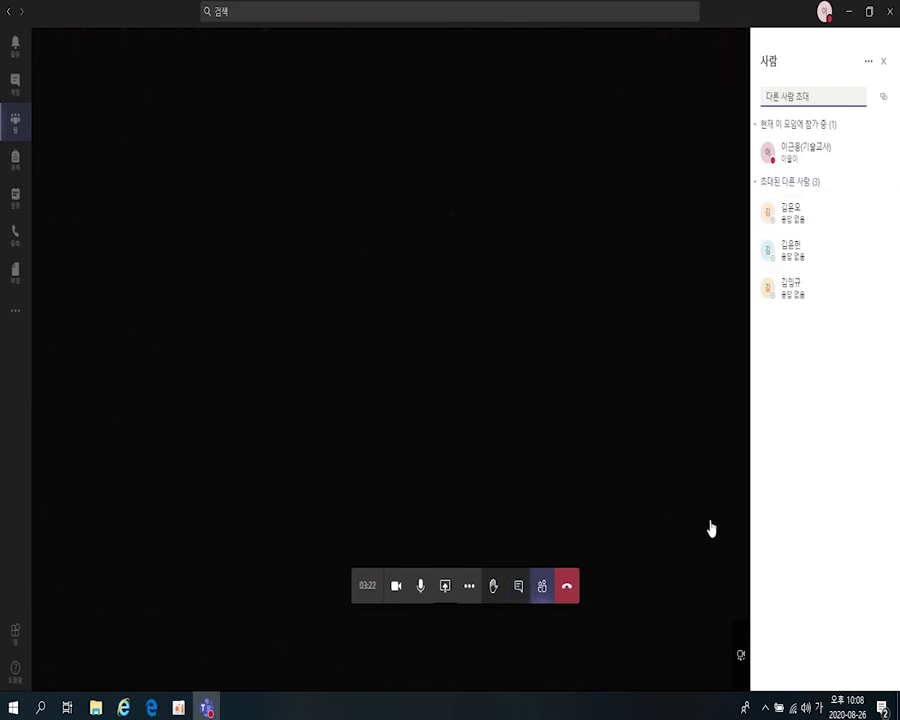
pyautogui.click(519, 590)
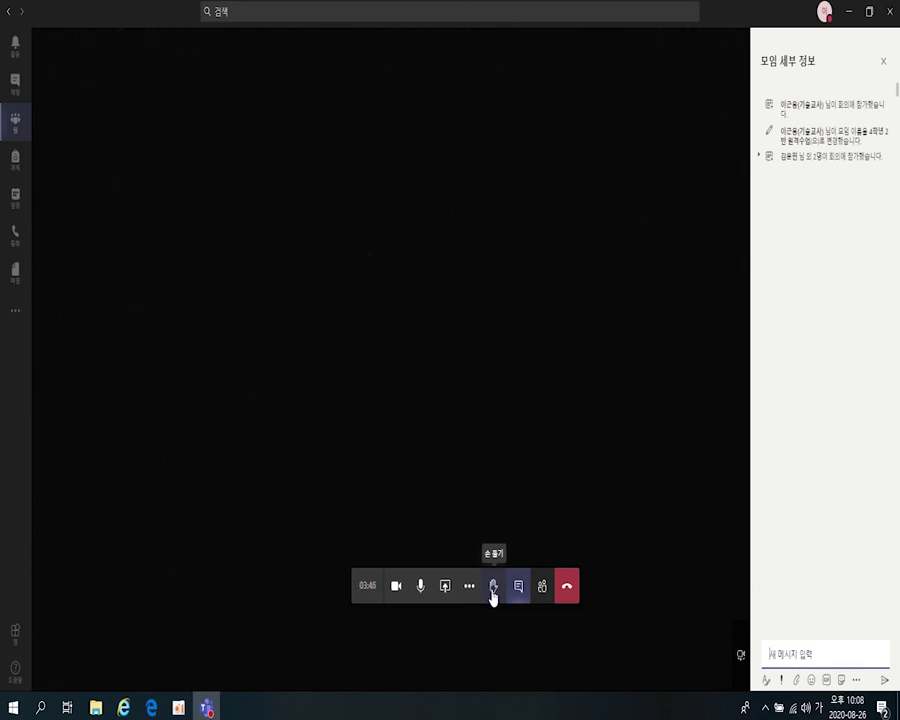
# - Raise and lower a hand in the class meeting, then close the meeting chat panel
pyautogui.click(492, 594)
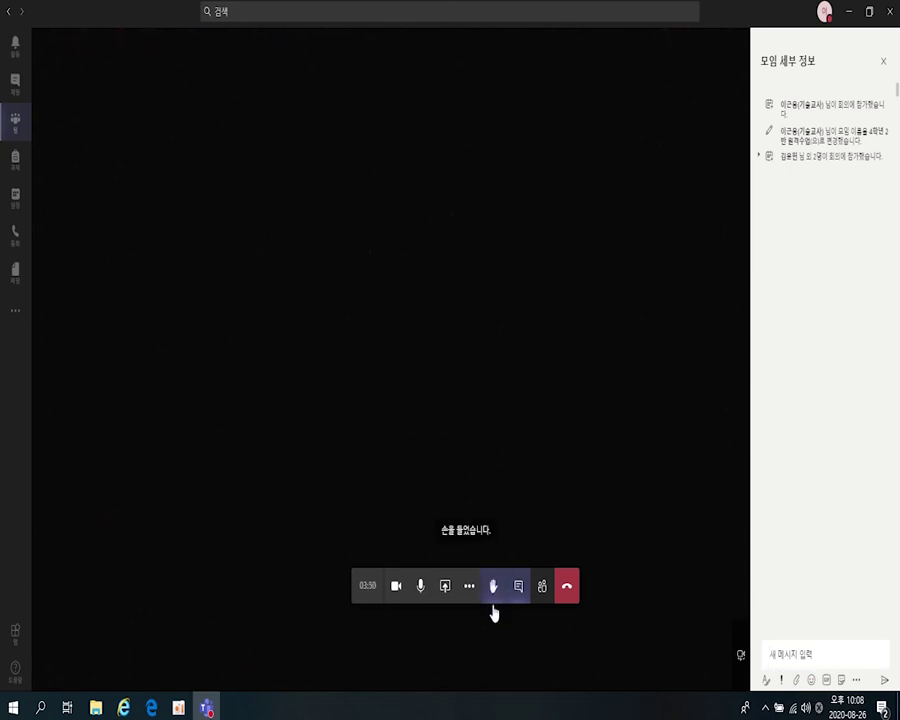
pyautogui.click(494, 598)
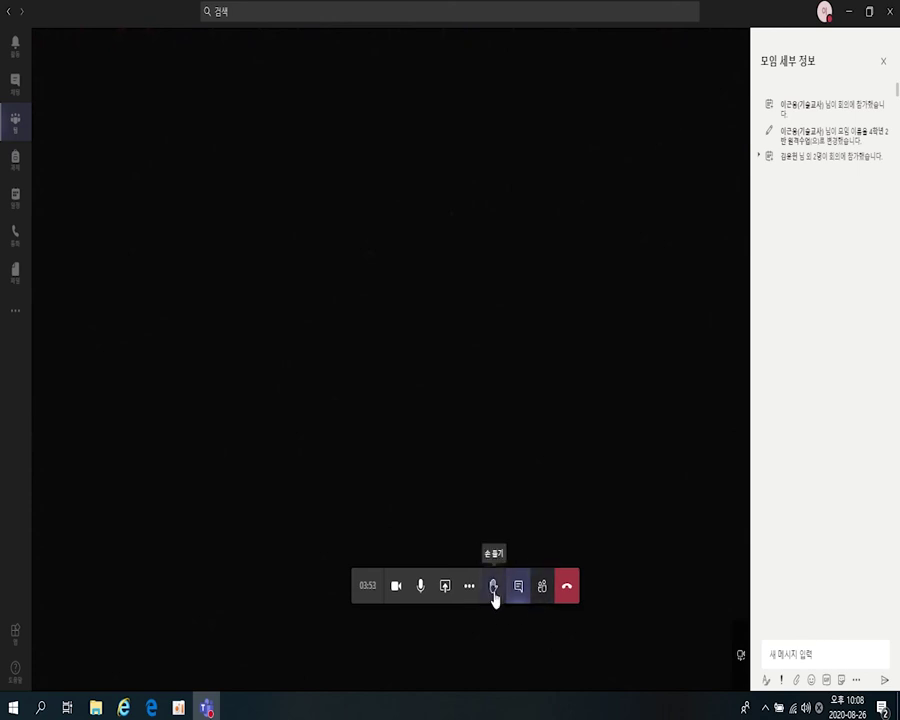
pyautogui.click(528, 592)
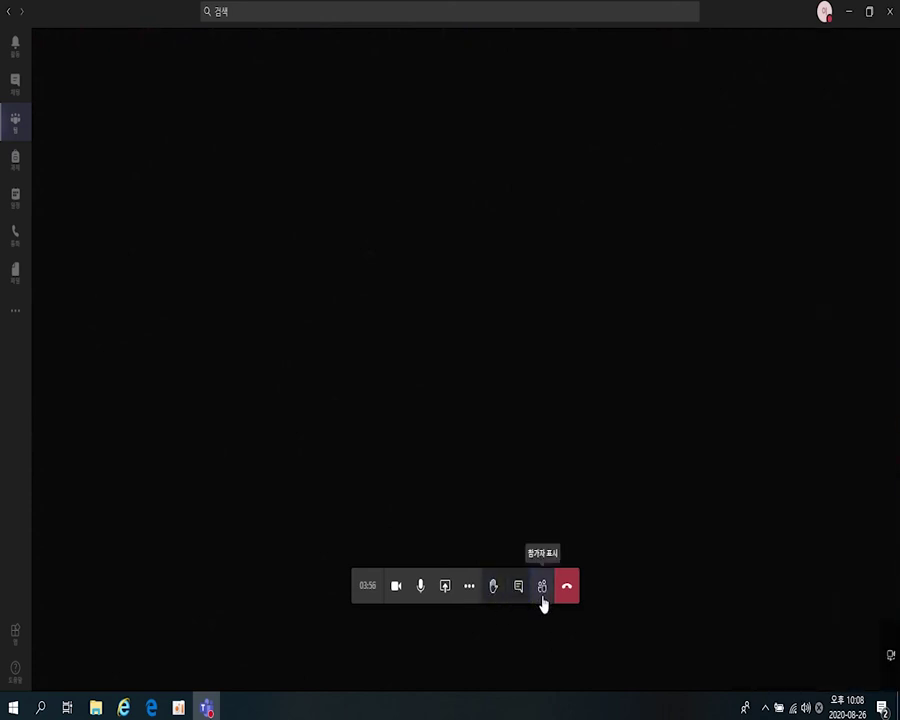
# - Raise a hand again to see it in the participant list, then bring up the screen-sharing options
pyautogui.click(543, 592)
pyautogui.click(494, 592)
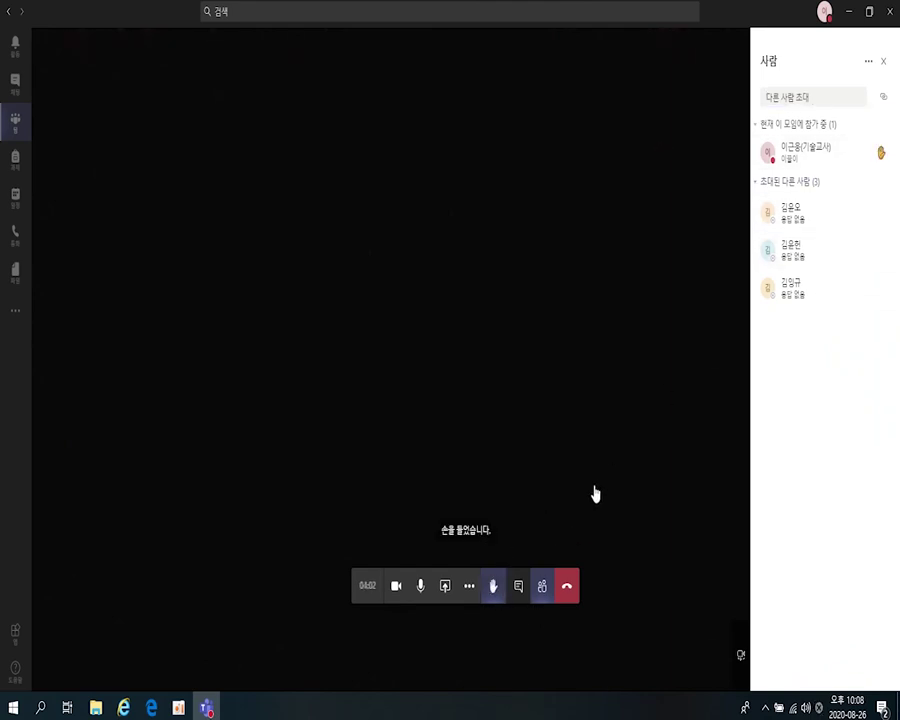
pyautogui.click(884, 62)
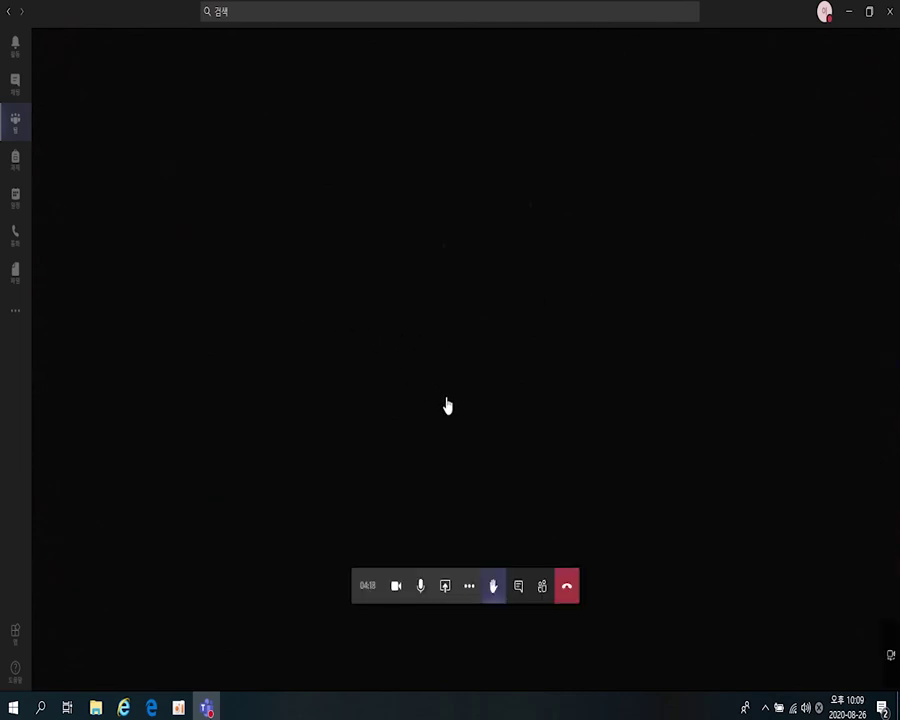
pyautogui.click(445, 585)
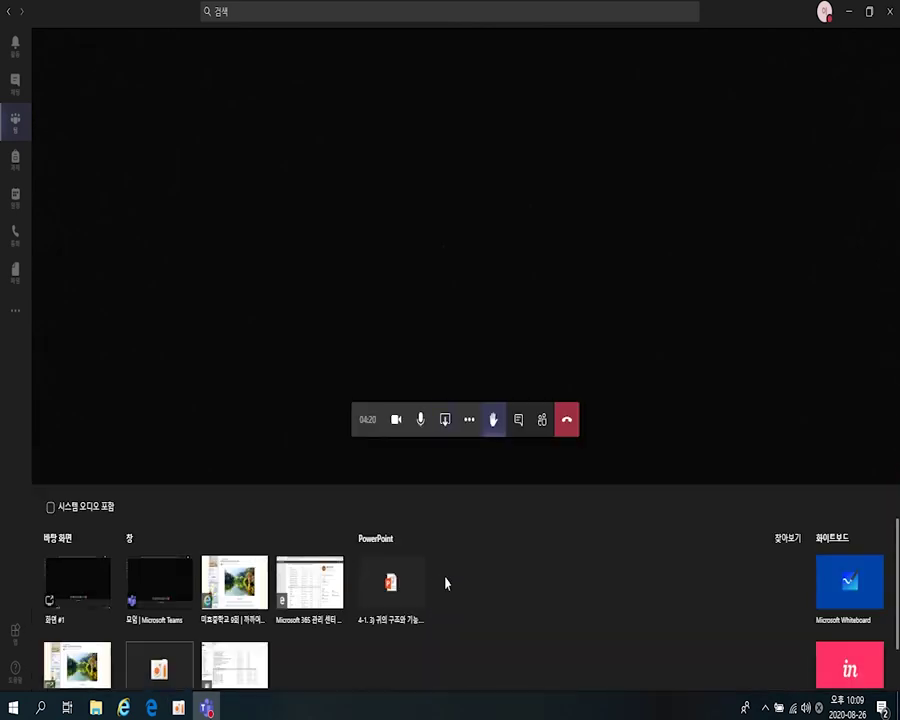